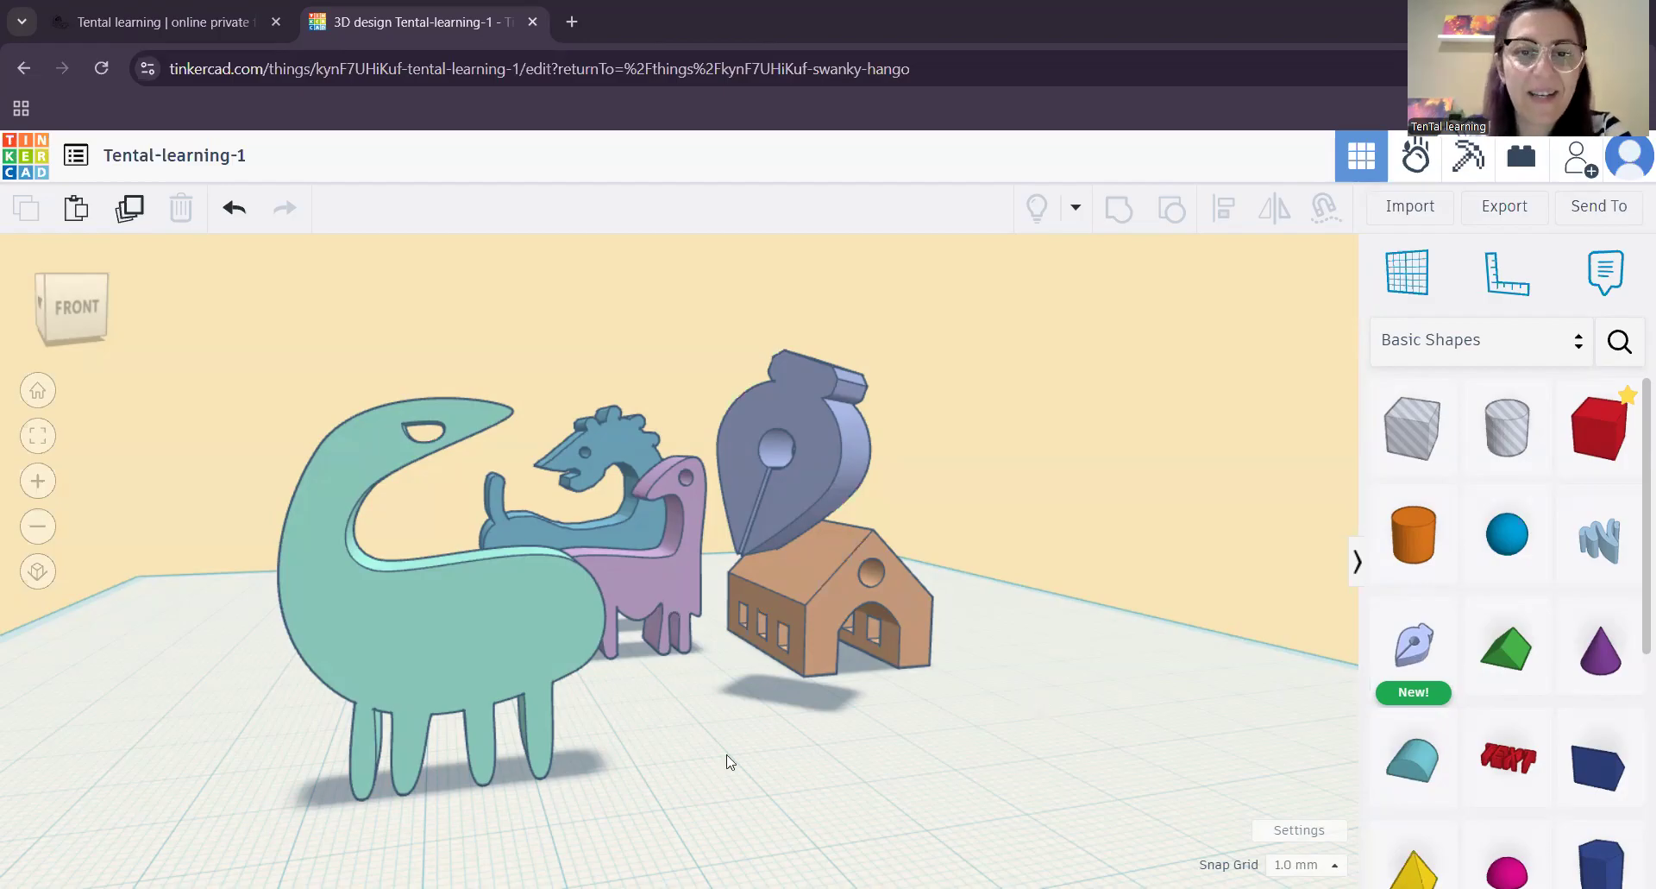
- Examine the finished sketch-made animals, the house and the floating pen-nib shape from several angles
{"action": "right_click_drag", "start_coordinate": [859, 748], "coordinate": [781, 736]}
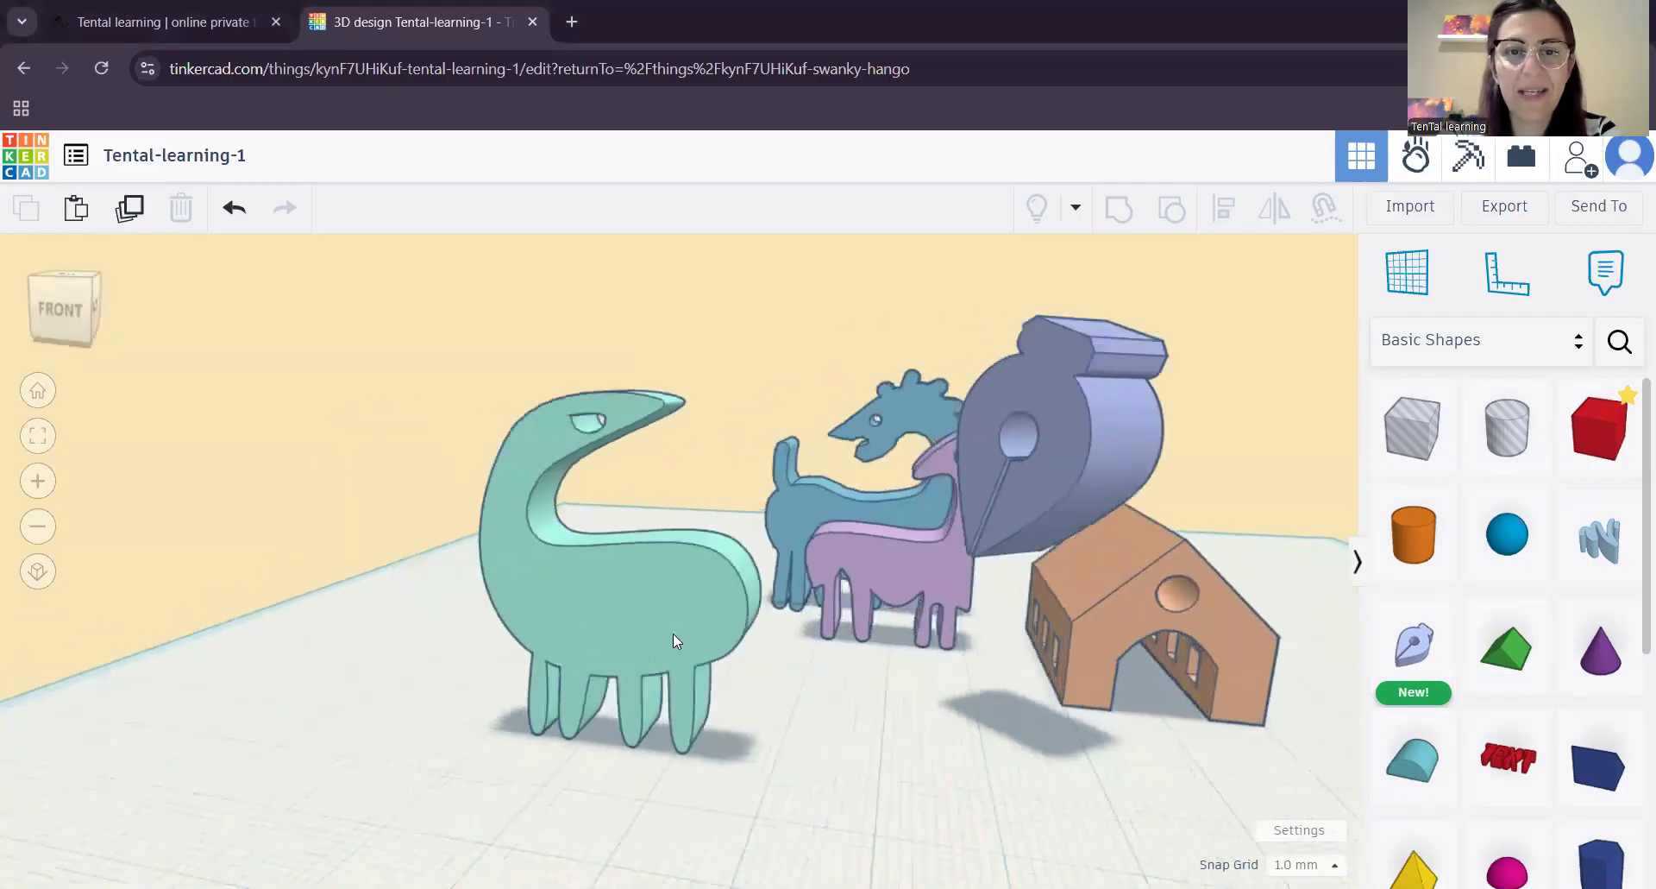
{"action": "left_click", "coordinate": [680, 649]}
{"action": "scroll", "coordinate": [777, 740], "scroll_direction": "up", "scroll_amount": 3}
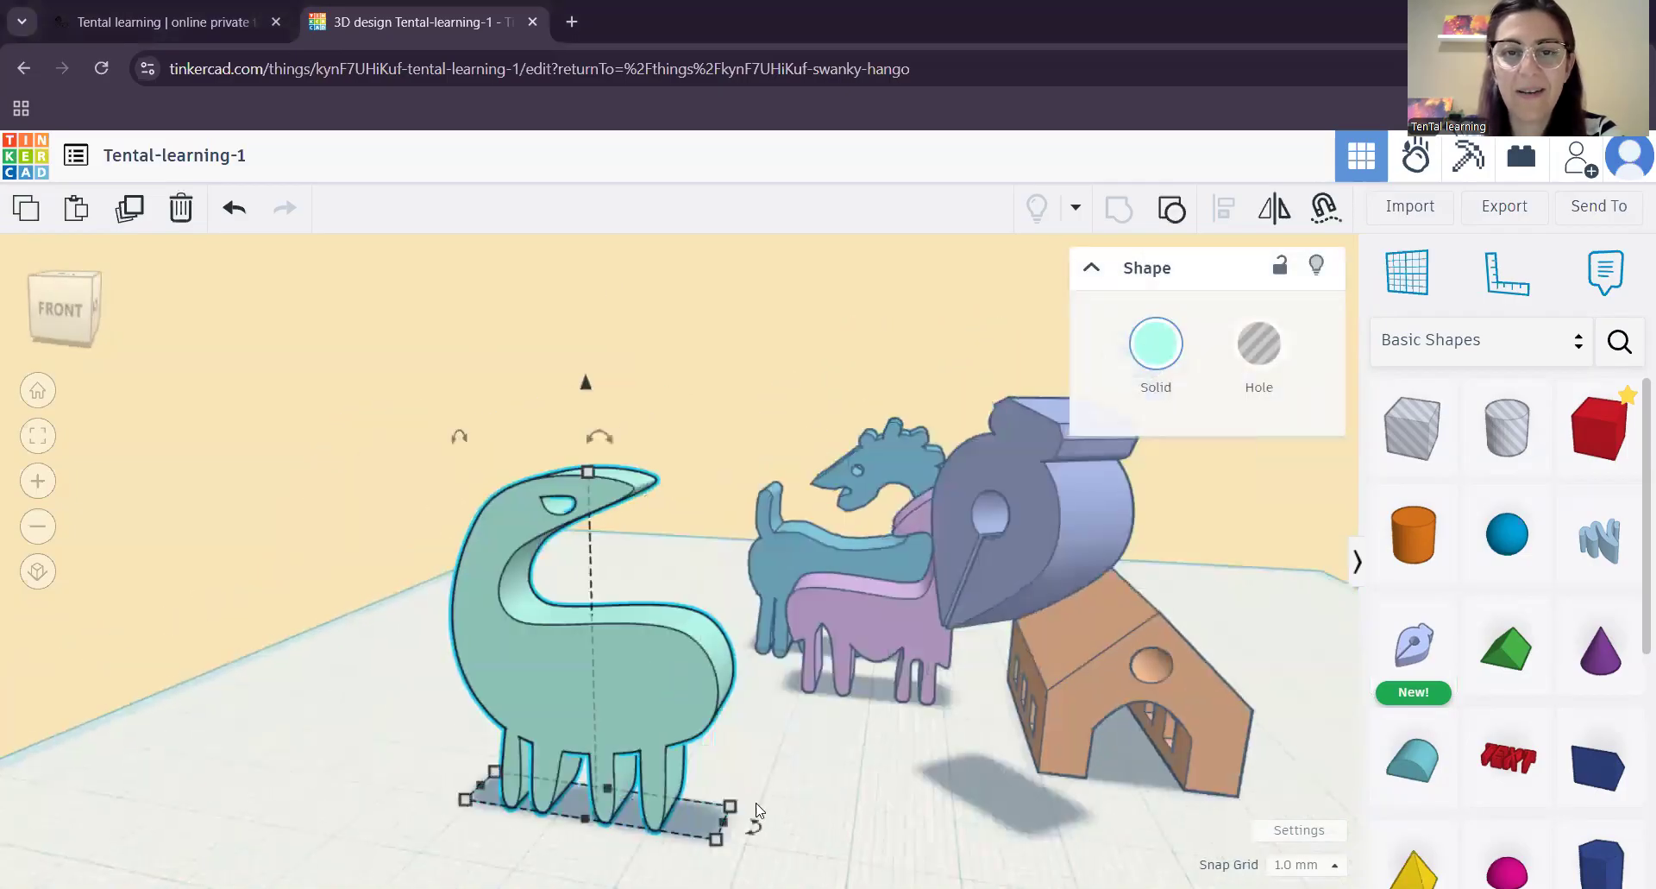
{"action": "right_click_drag", "start_coordinate": [806, 802], "coordinate": [945, 789]}
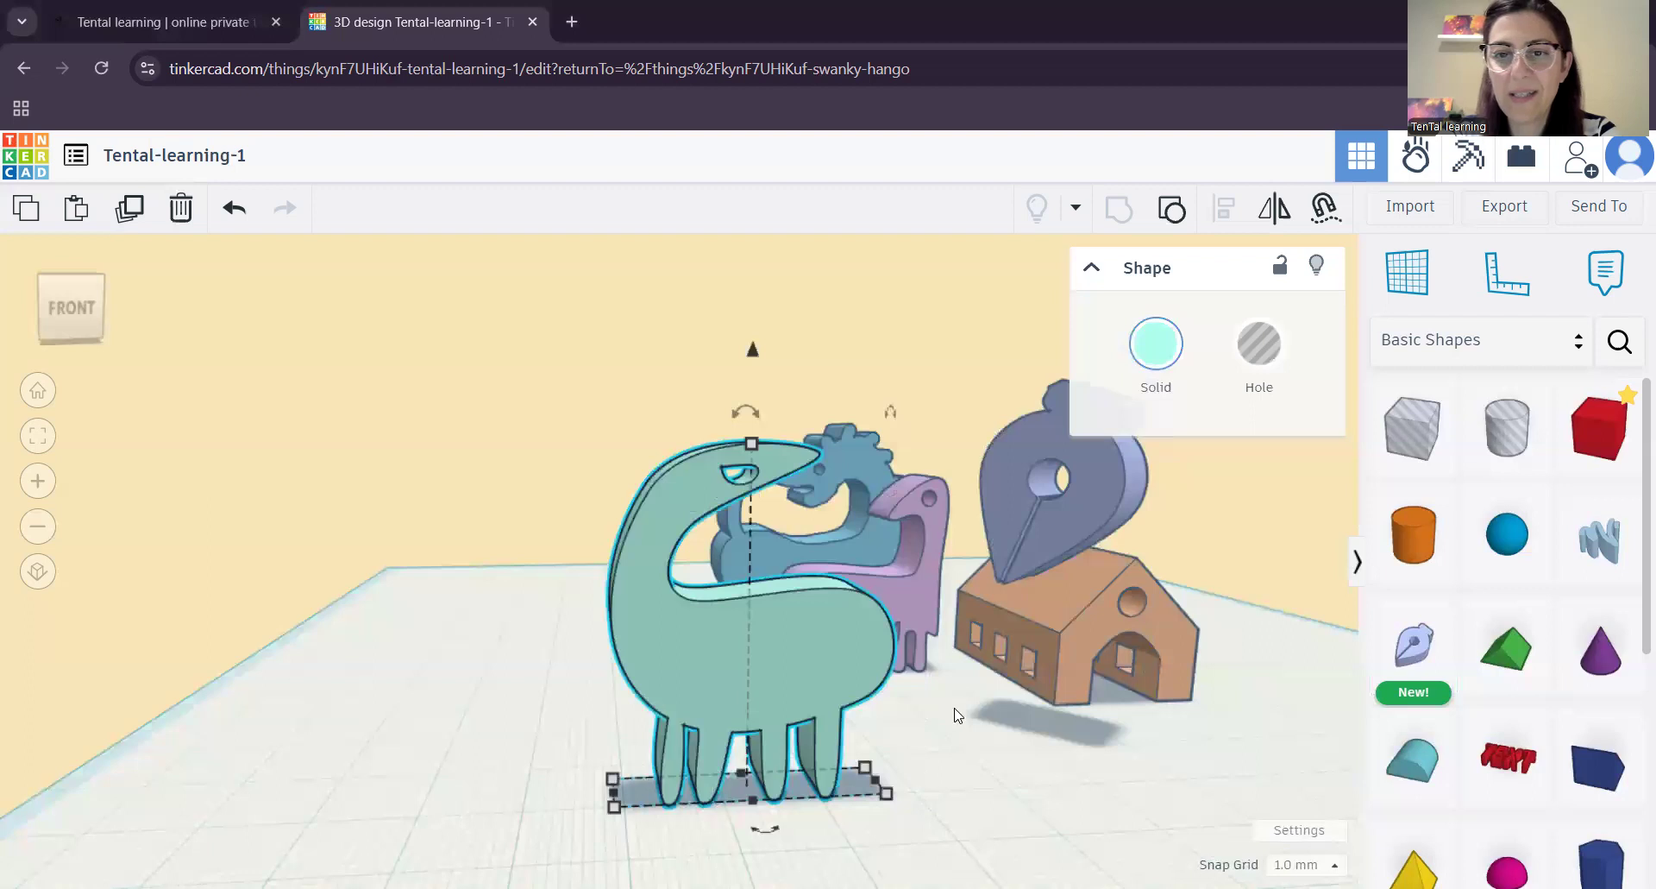
{"action": "scroll", "coordinate": [955, 710], "scroll_direction": "up", "scroll_amount": 3}
{"action": "left_click", "coordinate": [960, 751]}
{"action": "right_click_drag", "start_coordinate": [987, 780], "coordinate": [976, 664]}
{"action": "left_click", "coordinate": [792, 620]}
{"action": "left_click", "coordinate": [977, 664]}
{"action": "right_click_drag", "start_coordinate": [987, 759], "coordinate": [902, 800]}
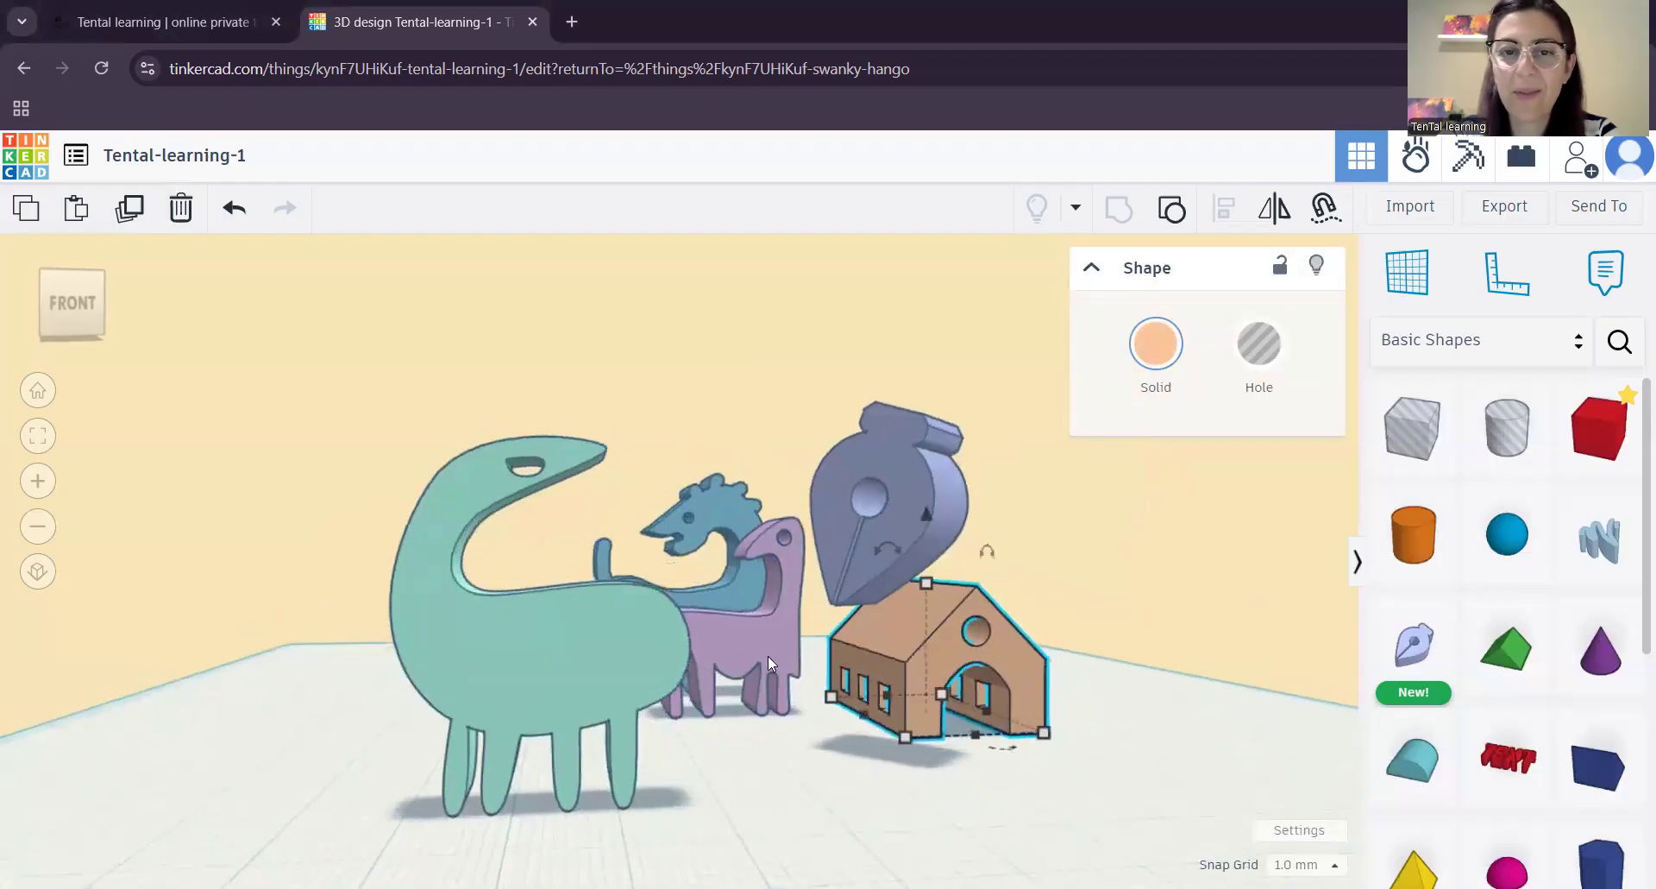
{"action": "right_click_drag", "start_coordinate": [767, 647], "coordinate": [783, 715]}
{"action": "left_click", "coordinate": [780, 723]}
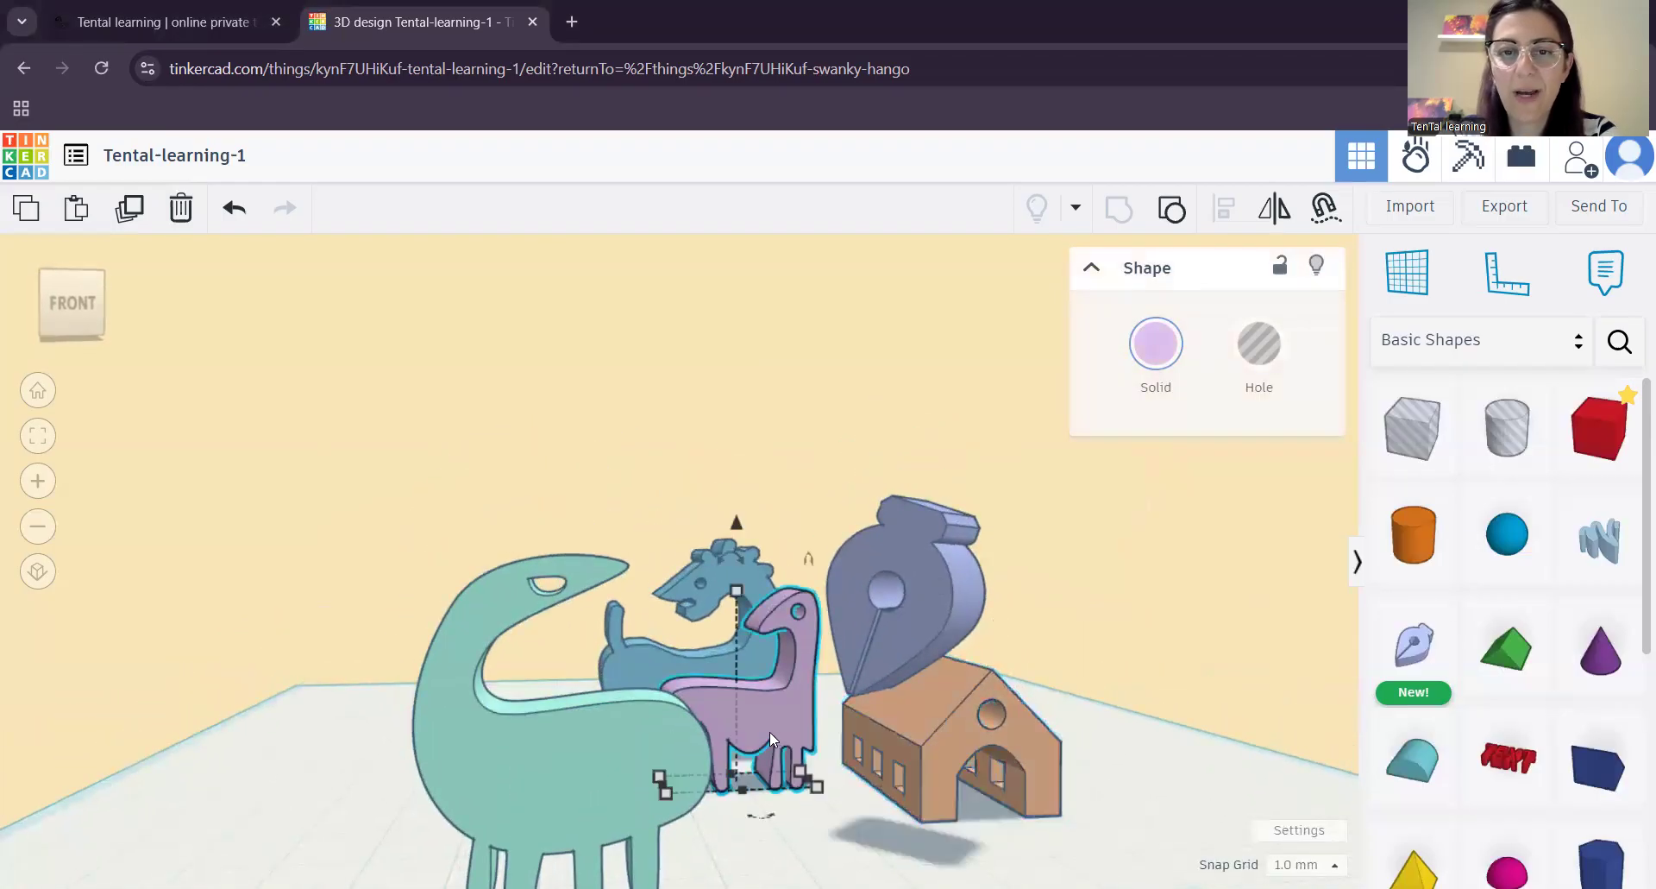
{"action": "left_click", "coordinate": [602, 755]}
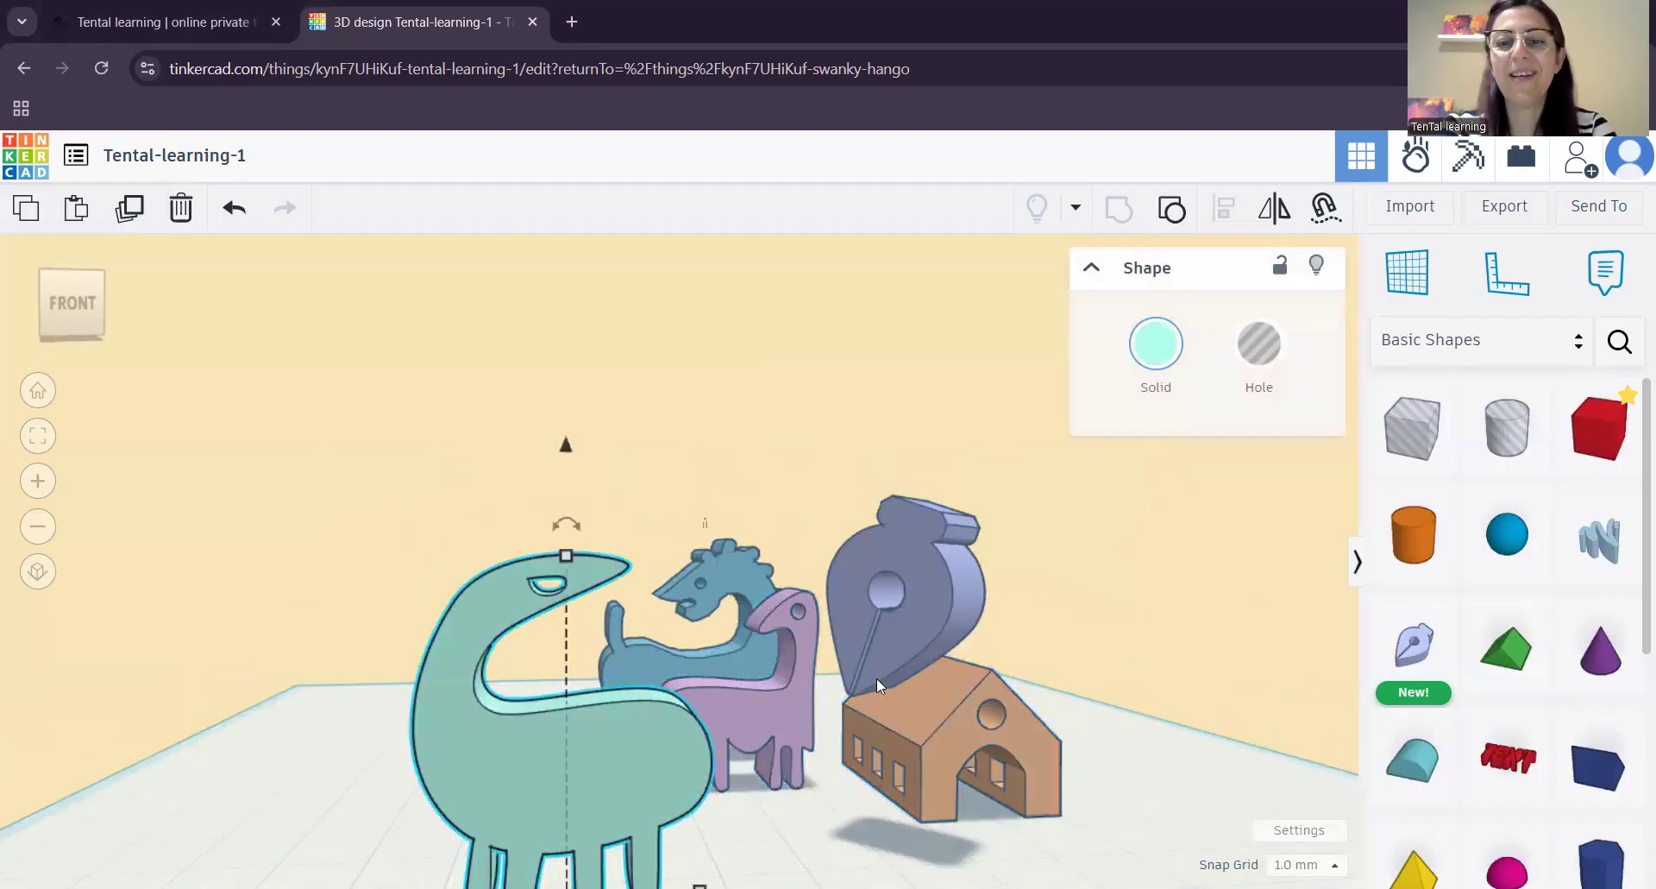
{"action": "right_click_drag", "start_coordinate": [938, 628], "coordinate": [814, 447]}
{"action": "left_click", "coordinate": [819, 452]}
{"action": "left_click", "coordinate": [984, 725]}
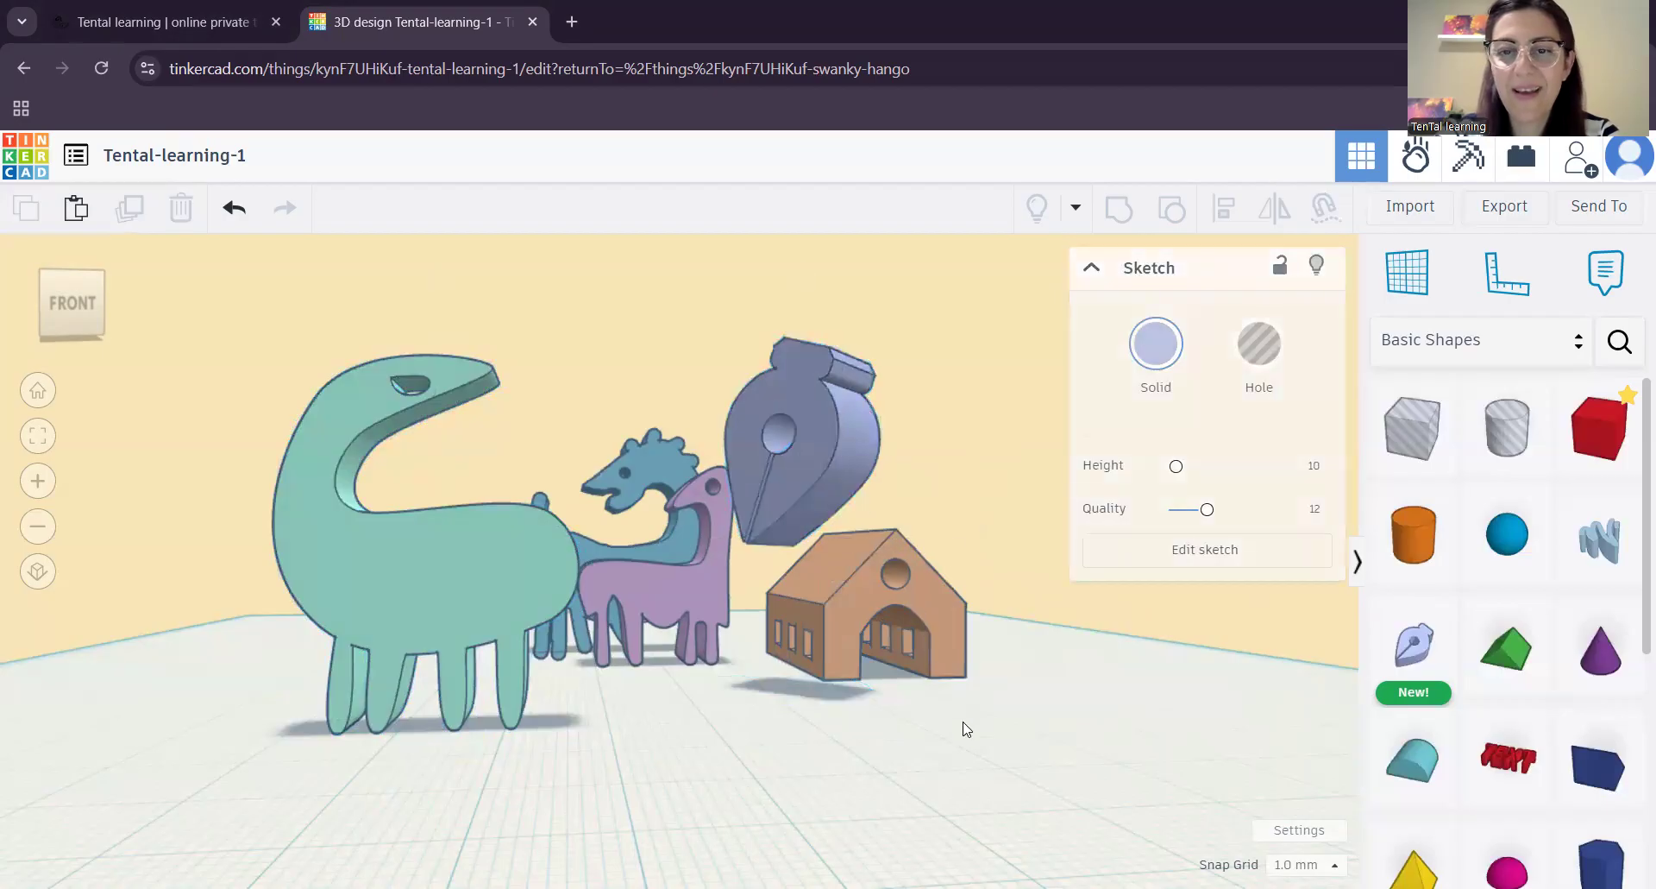
{"action": "mouse_move", "coordinate": [1021, 723]}
{"action": "right_mouse_down"}
{"action": "mouse_move", "coordinate": [1035, 643]}
{"action": "mouse_move", "coordinate": [862, 626]}
{"action": "mouse_move", "coordinate": [891, 677]}
{"action": "mouse_move", "coordinate": [872, 689]}
{"action": "mouse_move", "coordinate": [854, 681]}
{"action": "mouse_move", "coordinate": [1043, 703]}
{"action": "right_mouse_up"}
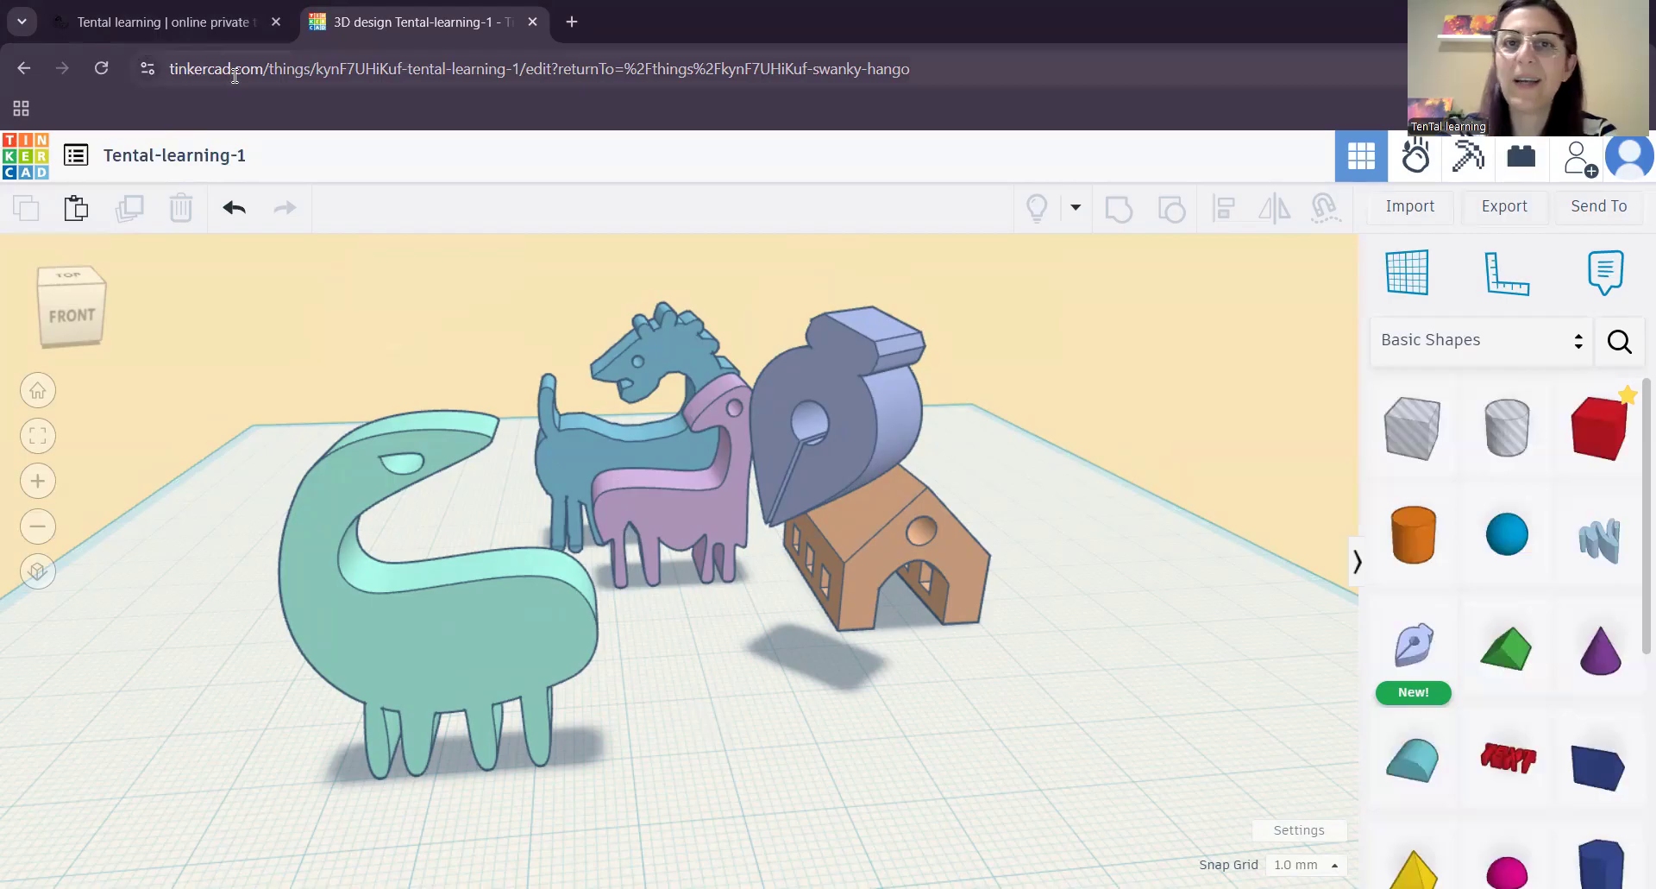
{"action": "middle_click_drag", "start_coordinate": [998, 494], "coordinate": [834, 585]}
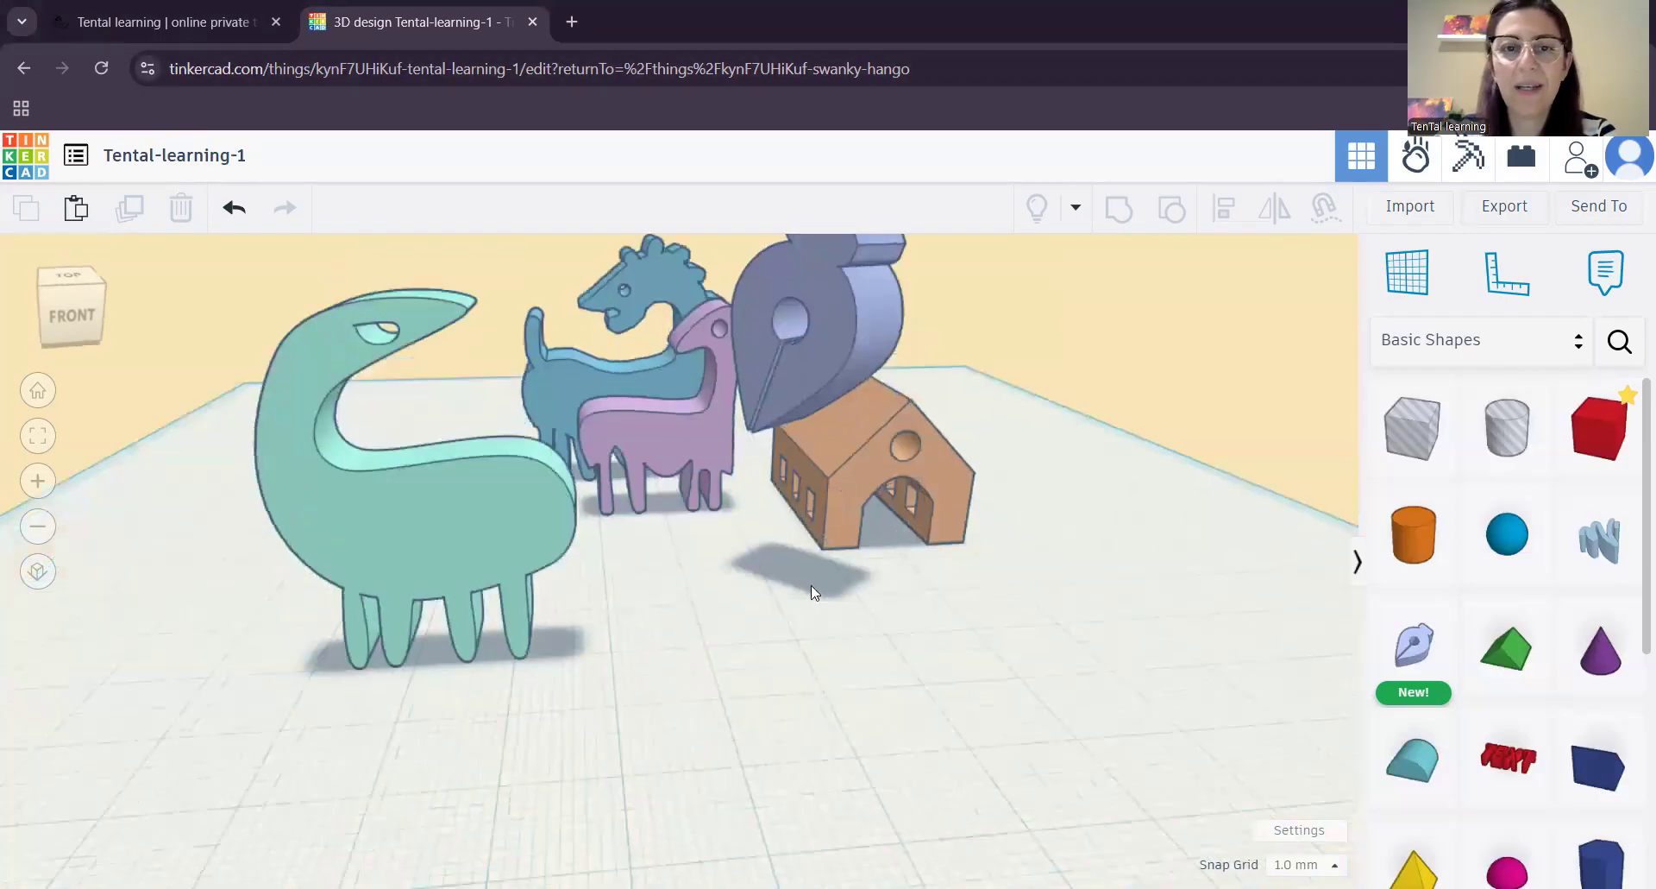
{"action": "middle_click_drag", "start_coordinate": [705, 509], "coordinate": [725, 559]}
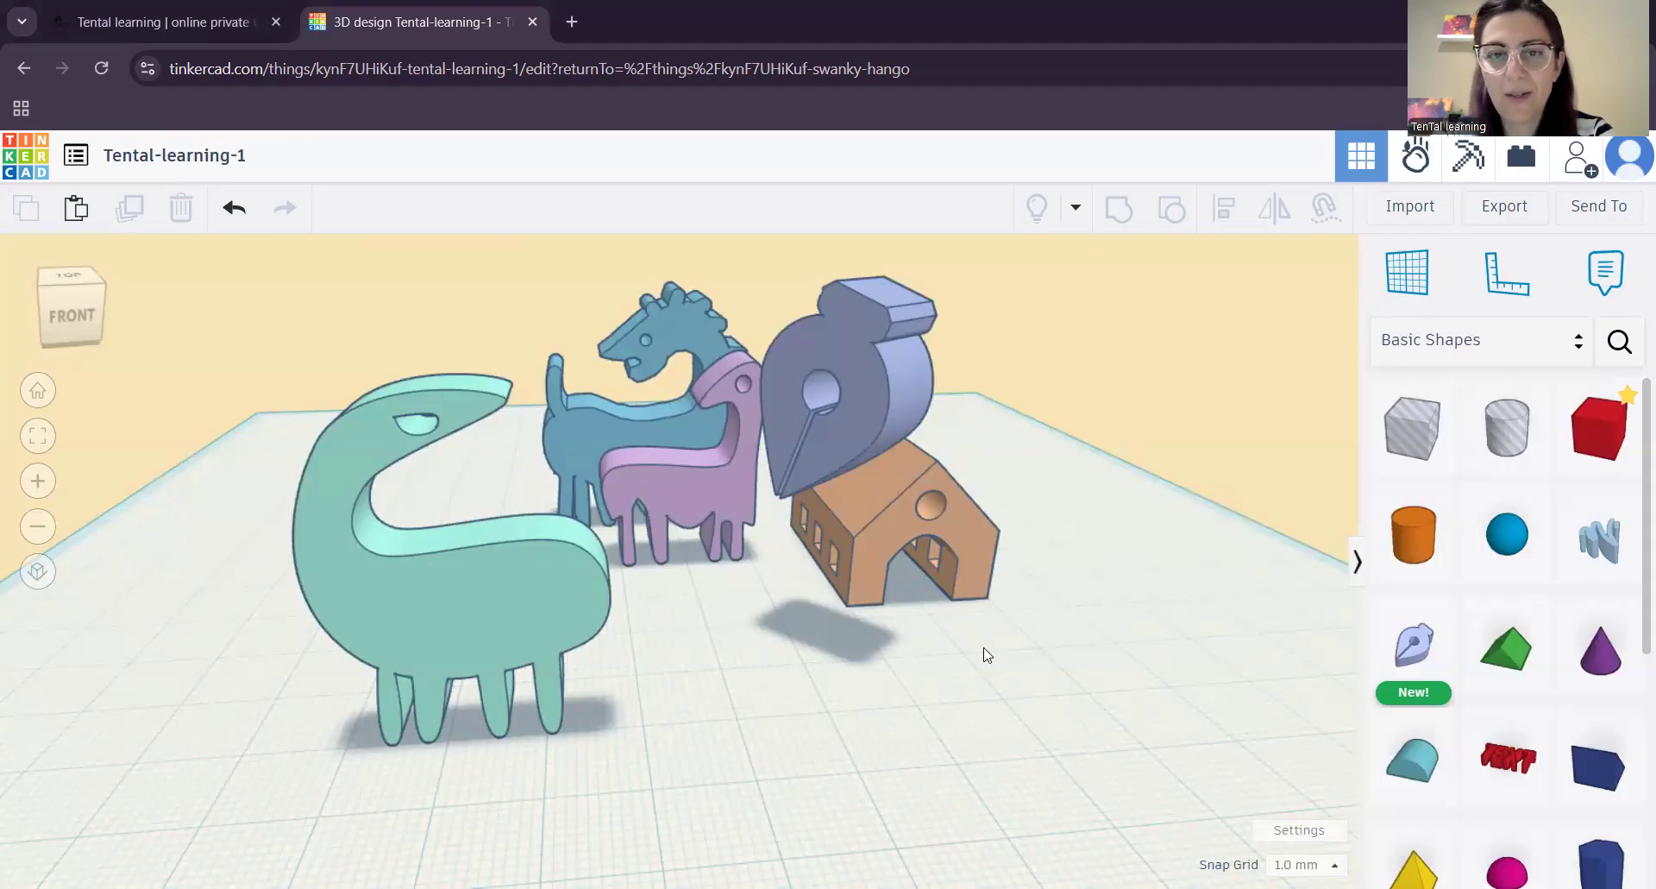
{"action": "middle_click_drag", "start_coordinate": [1026, 658], "coordinate": [986, 641]}
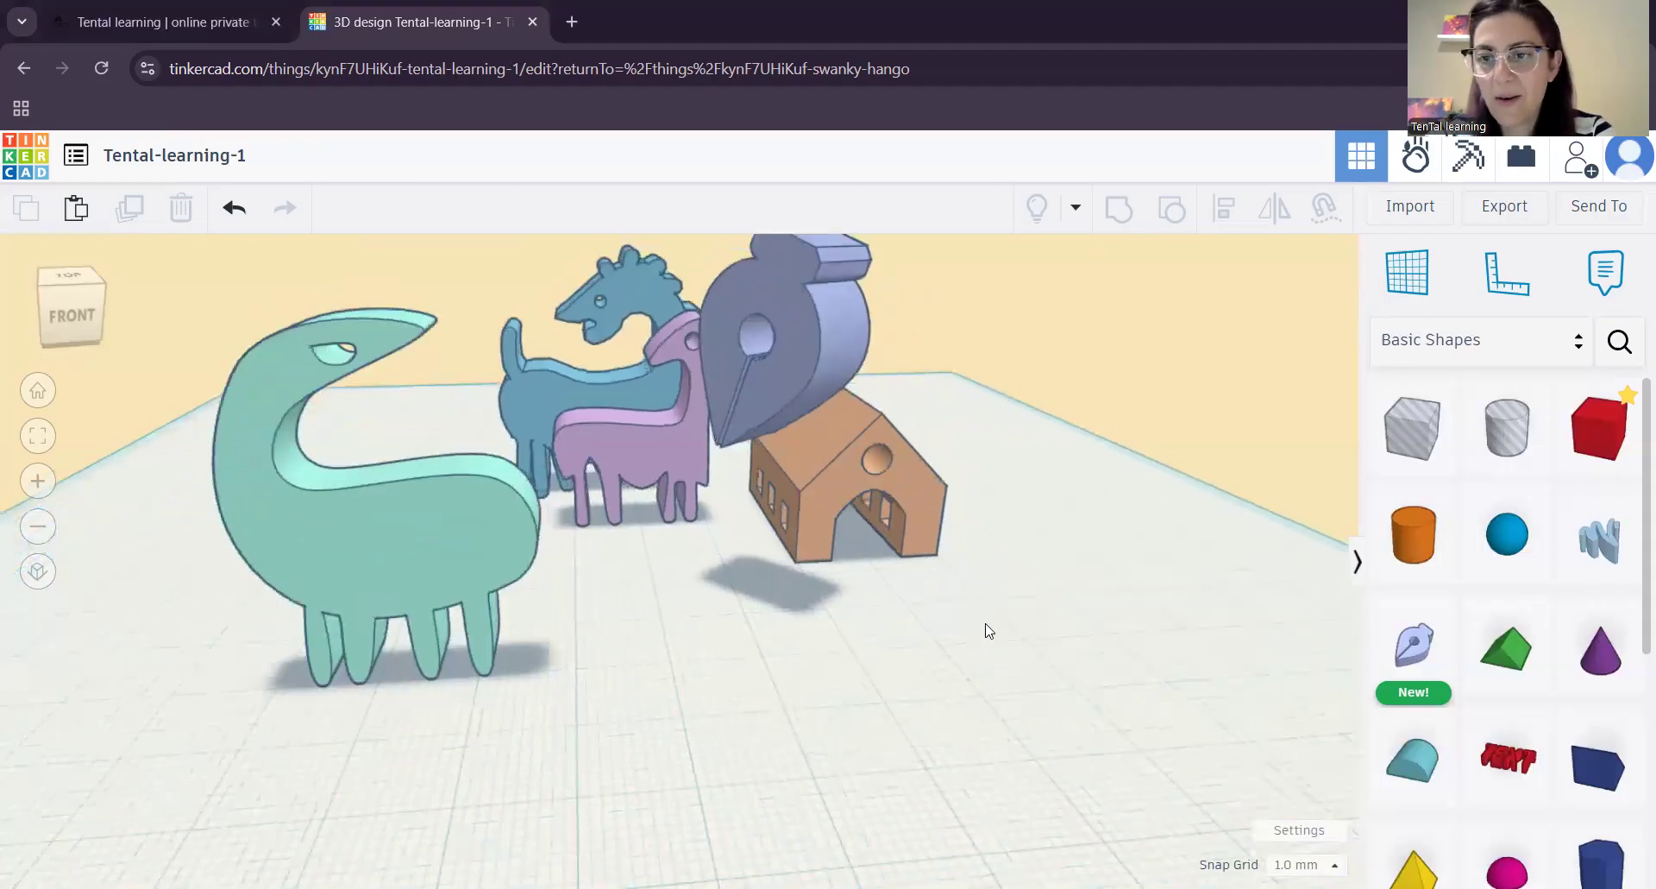
- Start a new sketch on the workplane and draw the animal body's left, lower and right edges, 15 grid squares wide and 9 tall
{"action": "left_click", "coordinate": [1426, 658]}
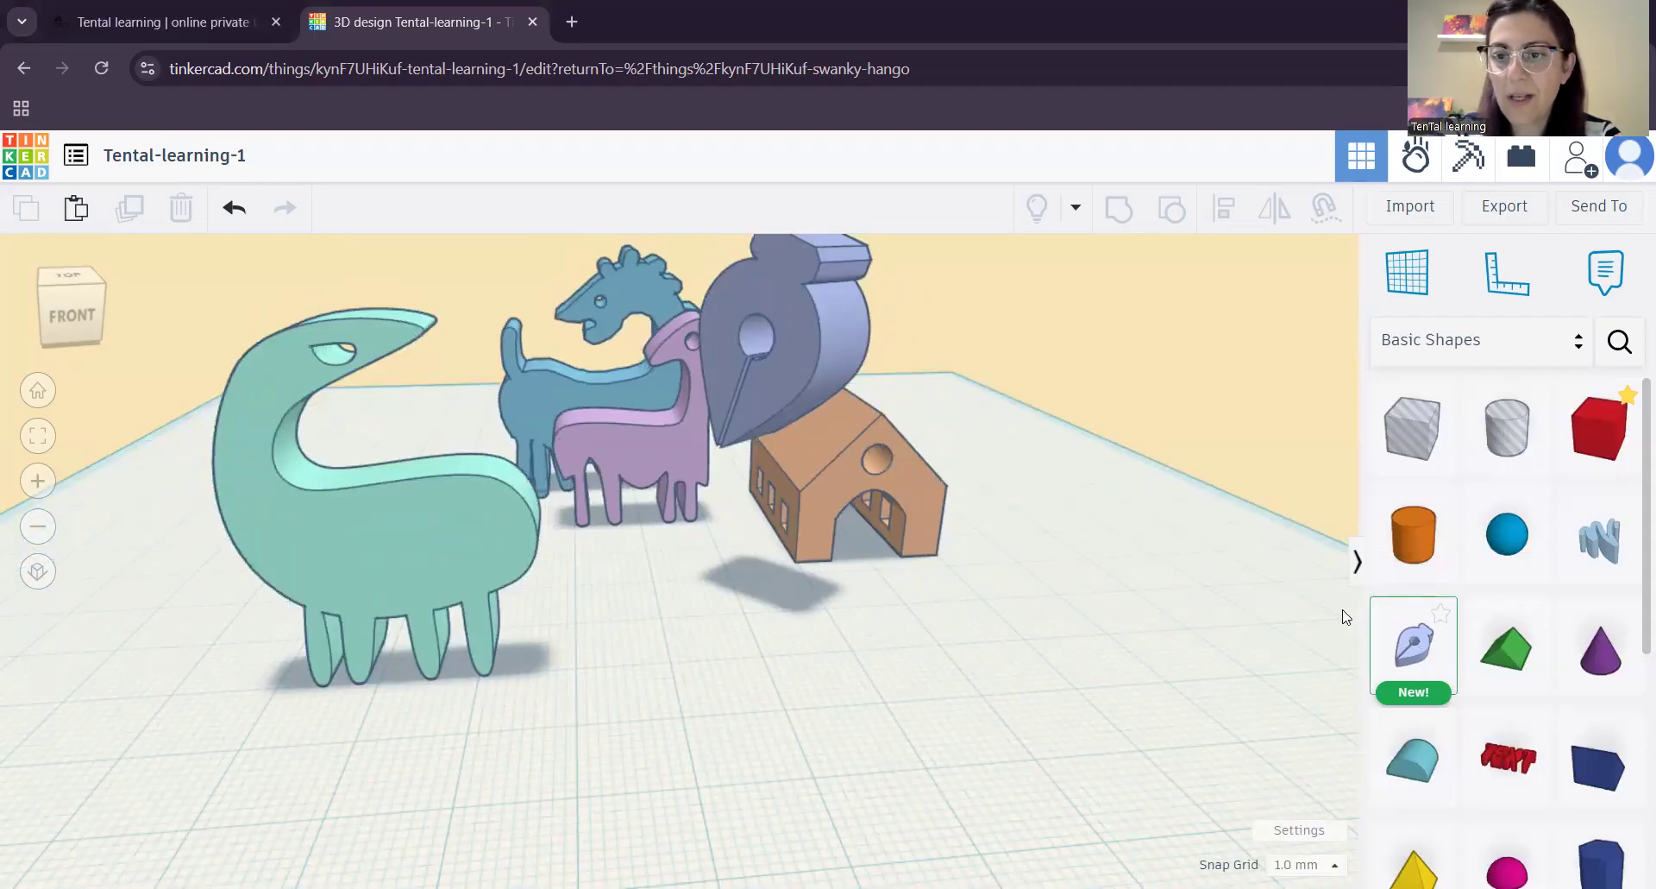
{"action": "left_click", "coordinate": [958, 756]}
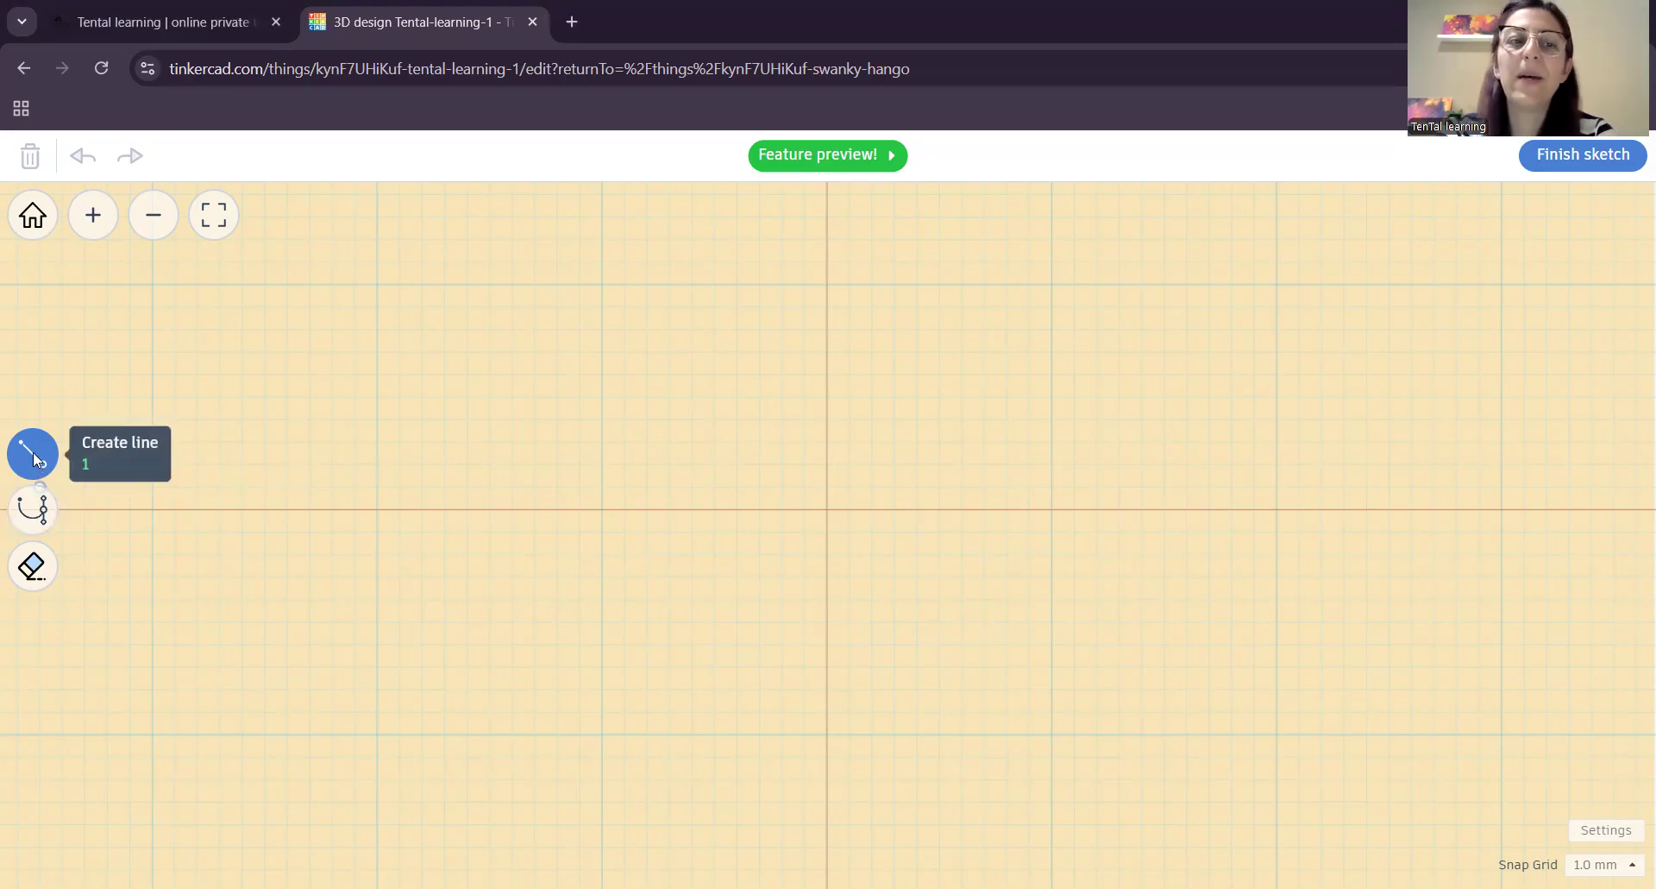
{"action": "left_click", "coordinate": [602, 510]}
{"action": "left_click", "coordinate": [602, 713]}
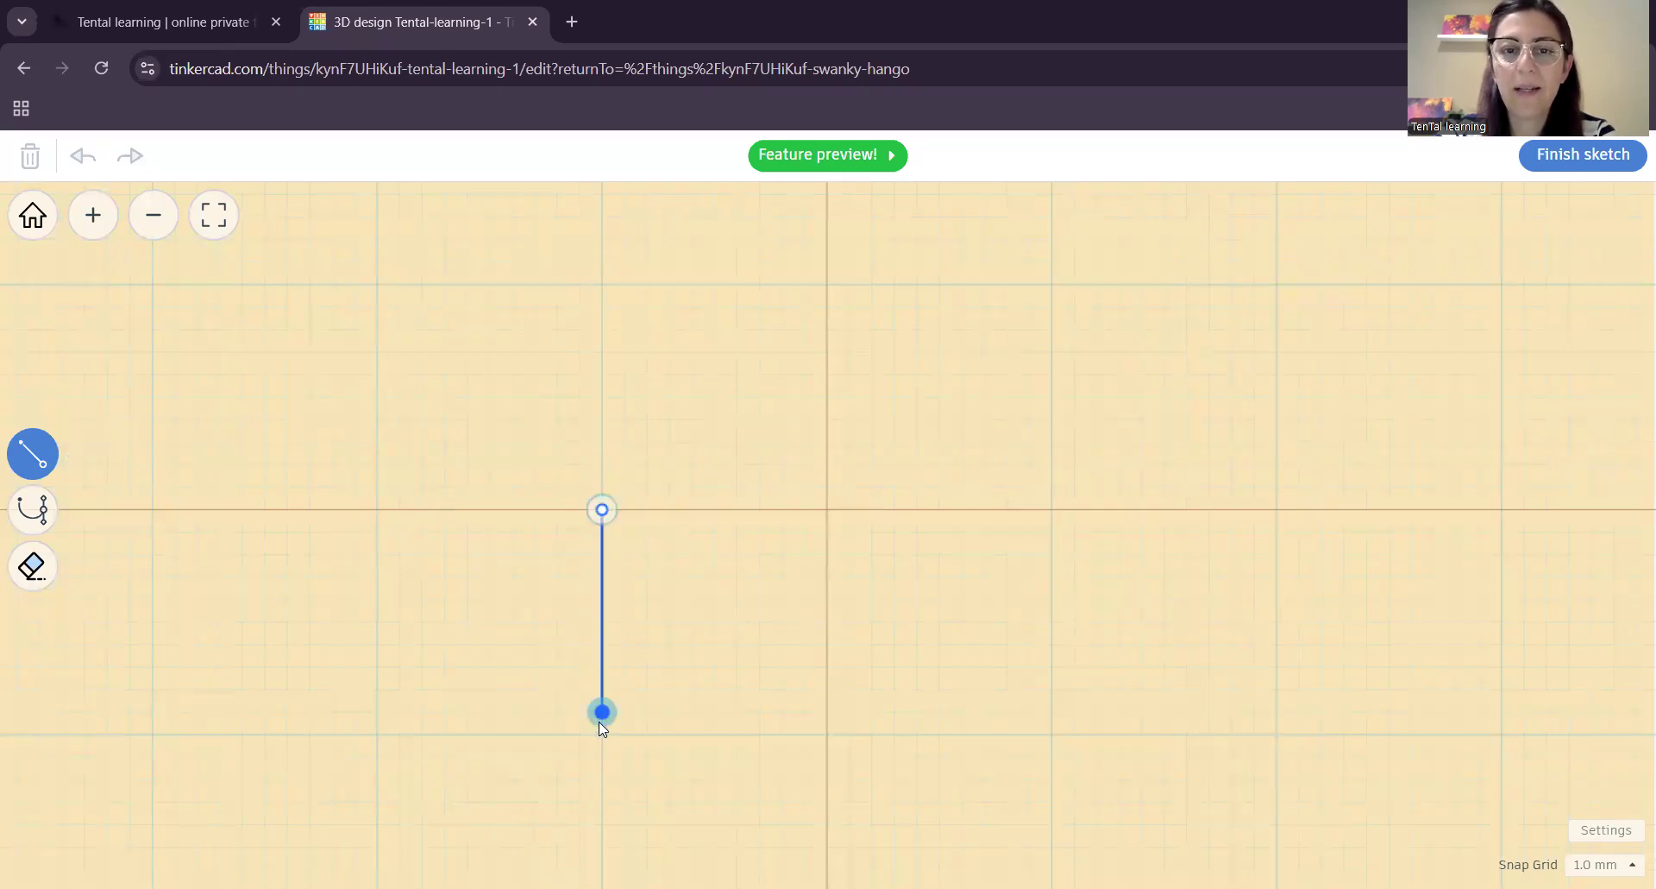
{"action": "left_click", "coordinate": [827, 712]}
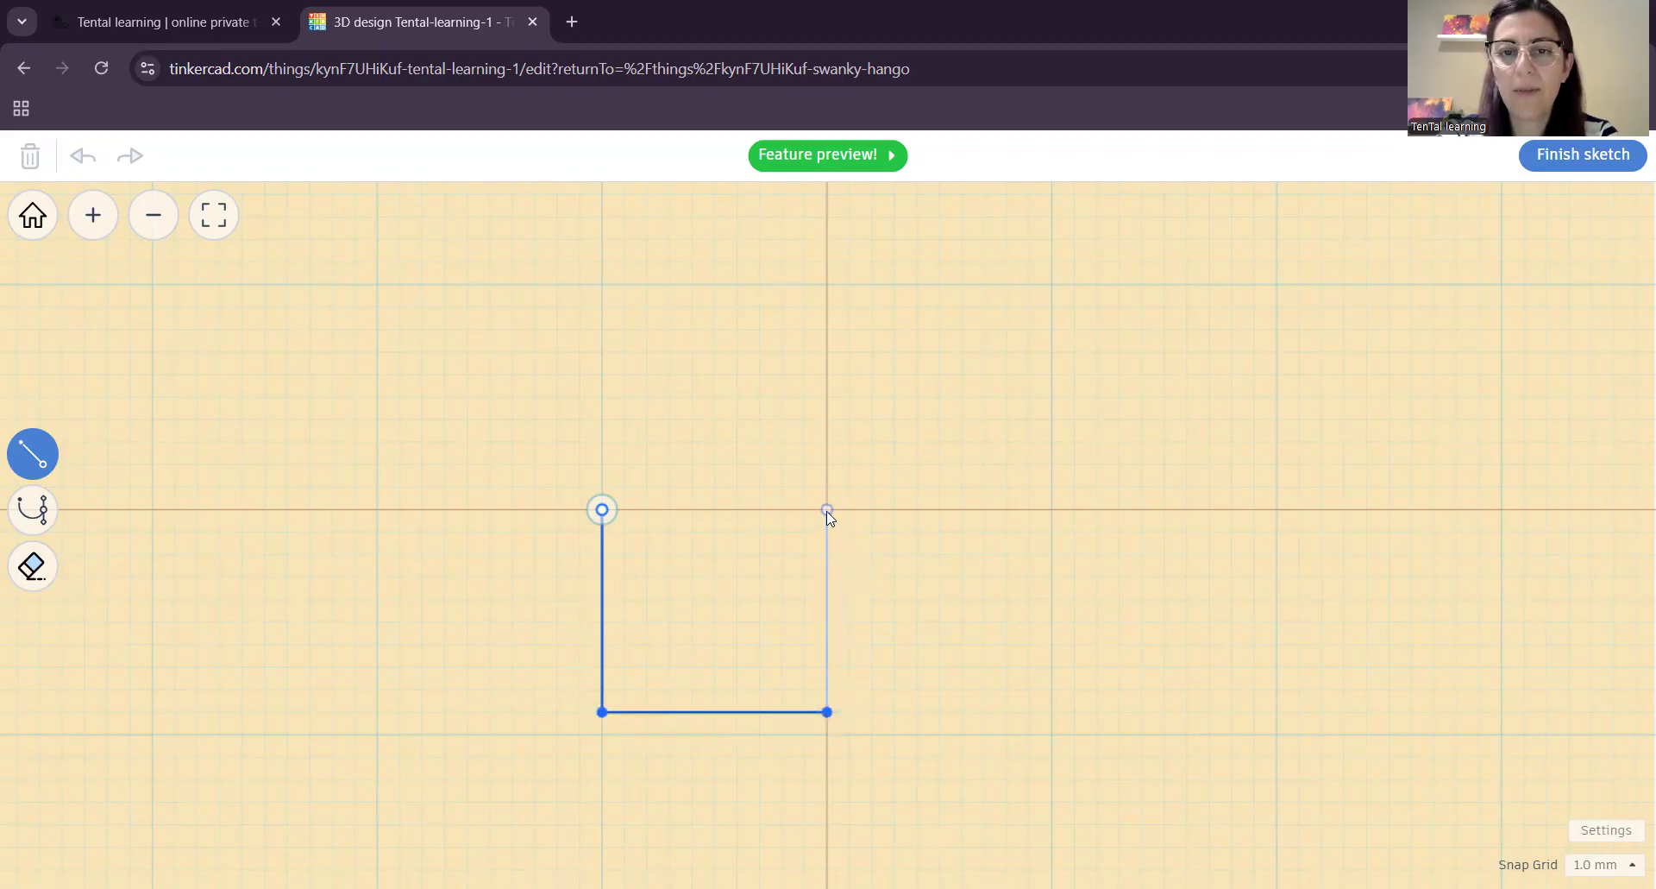
{"action": "left_click", "coordinate": [939, 713]}
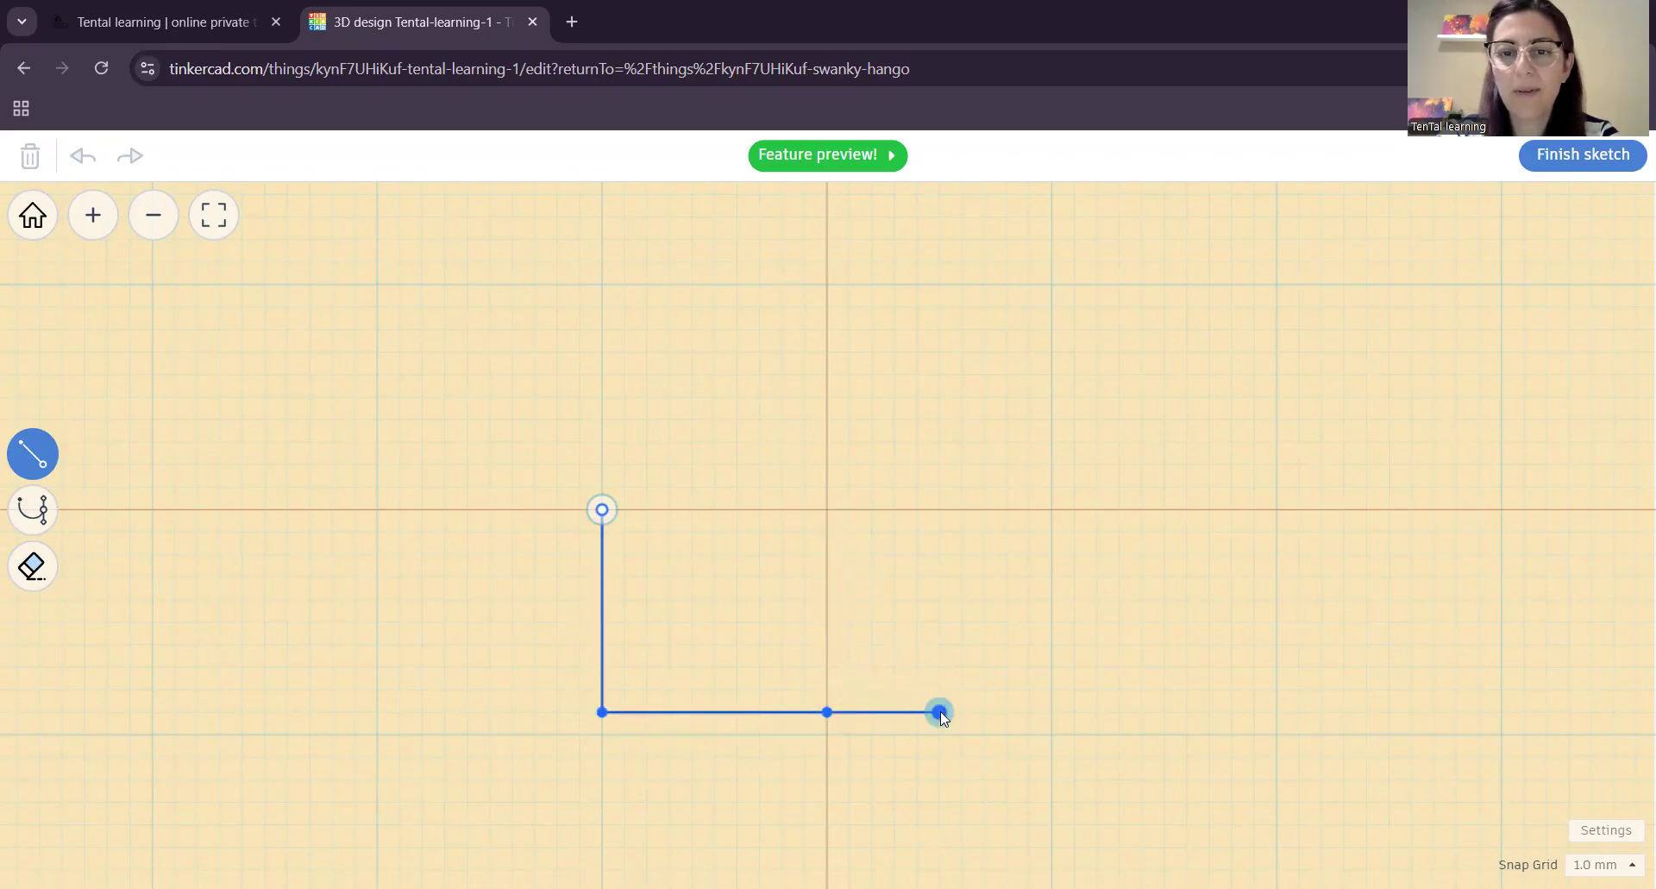
{"action": "left_click", "coordinate": [937, 509]}
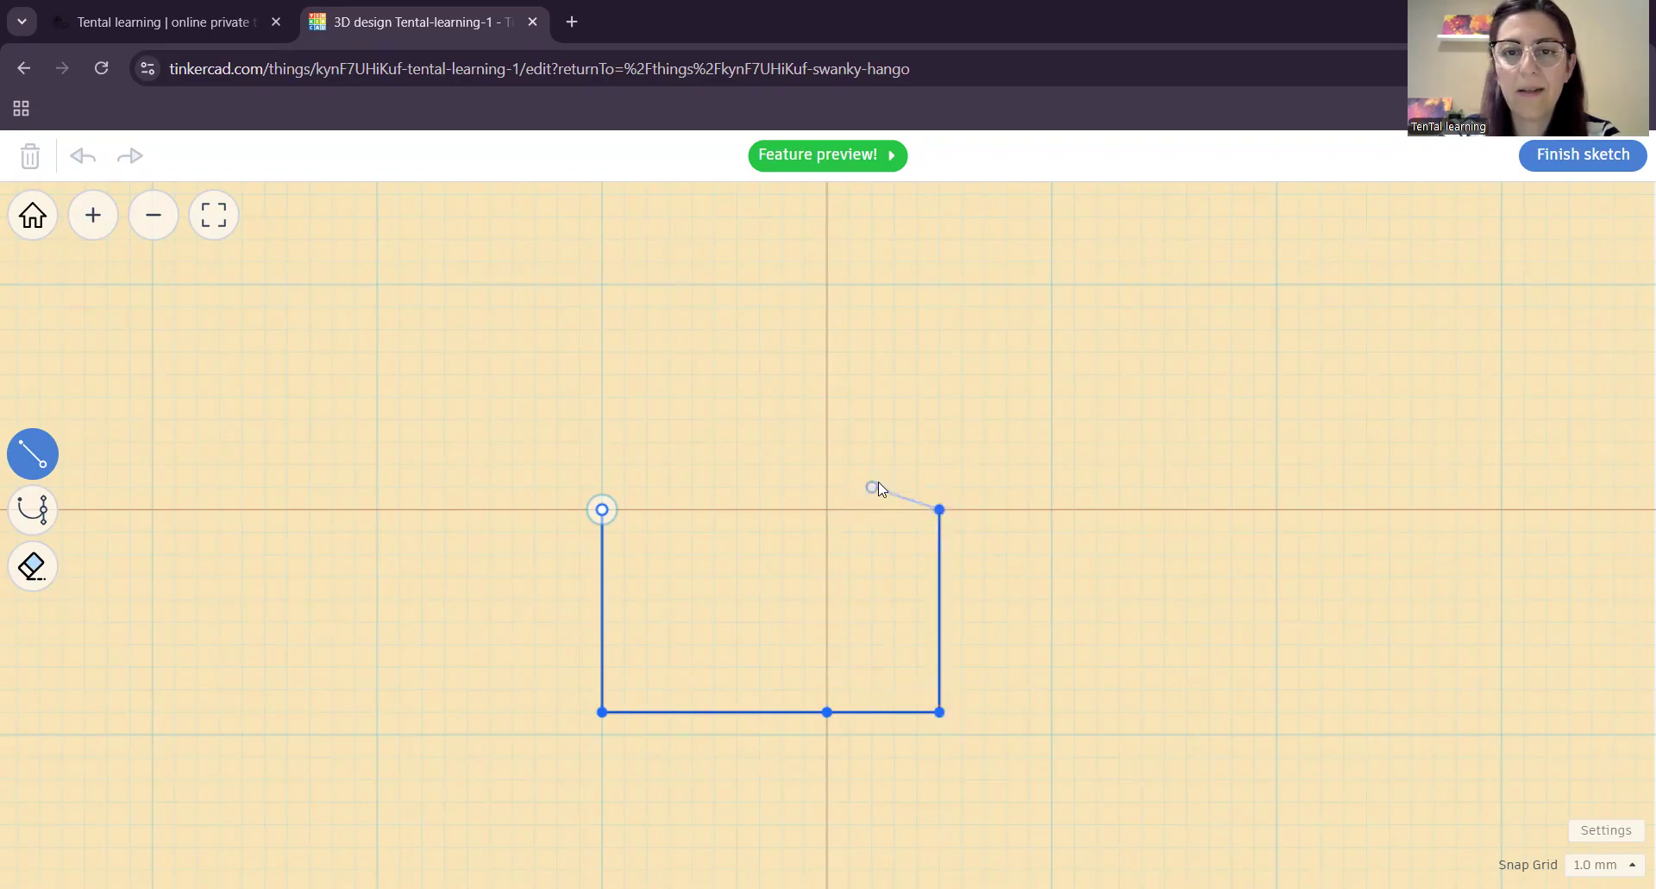
- Draw the bent neck and left-facing head with straight lines above the body, then close the outline along the back at its starting point
{"action": "left_click", "coordinate": [1007, 442]}
{"action": "left_click", "coordinate": [894, 285]}
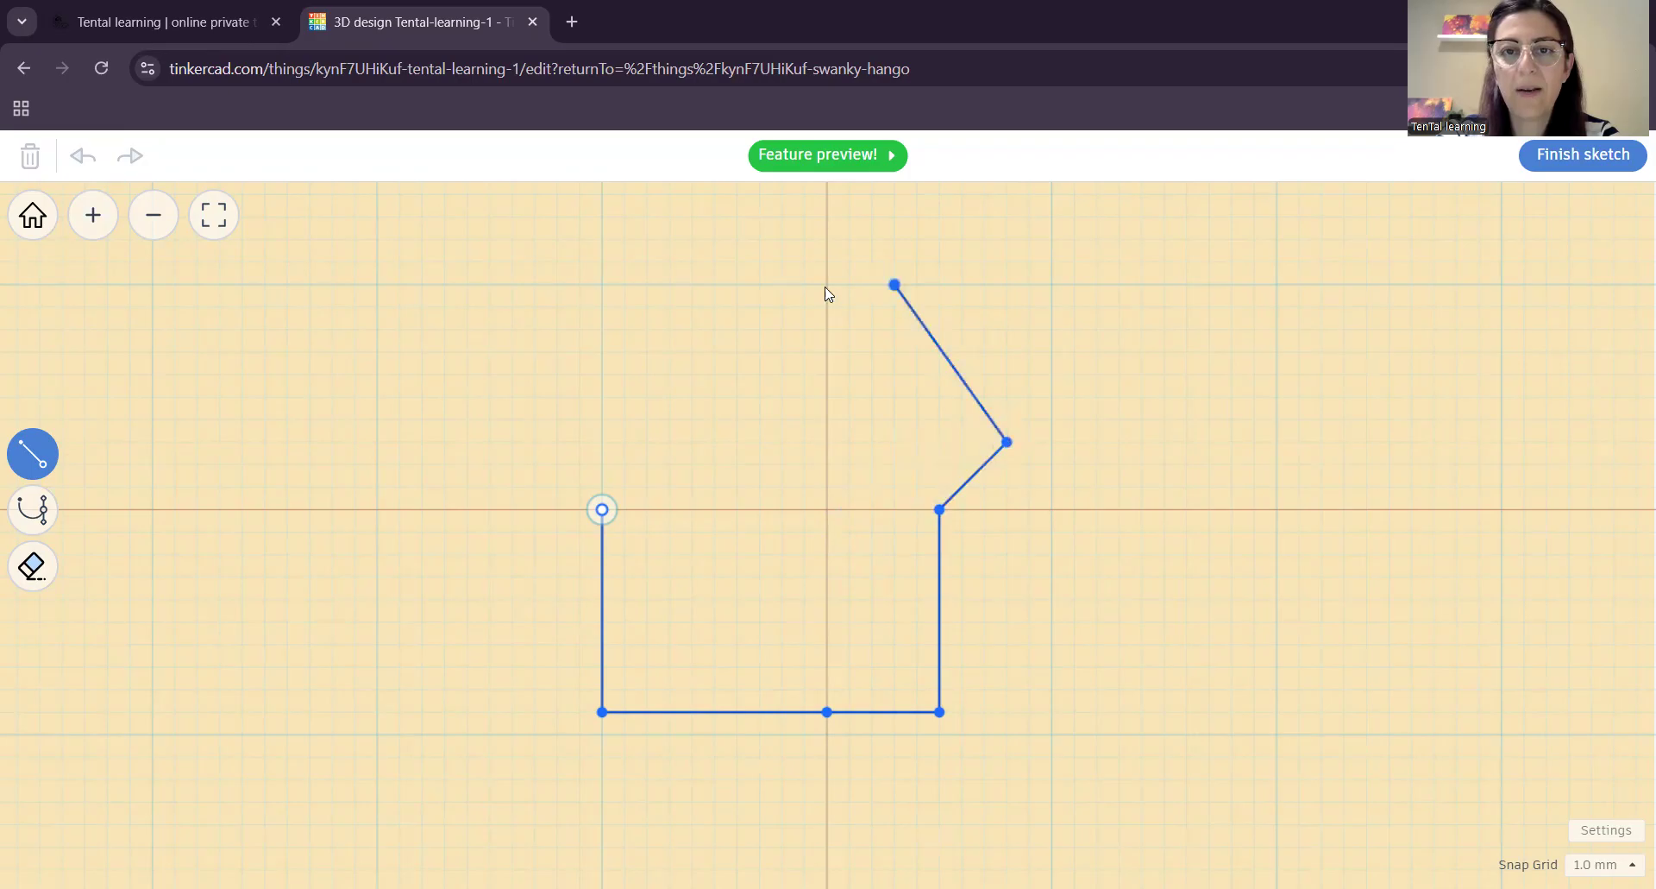
{"action": "left_click", "coordinate": [715, 285]}
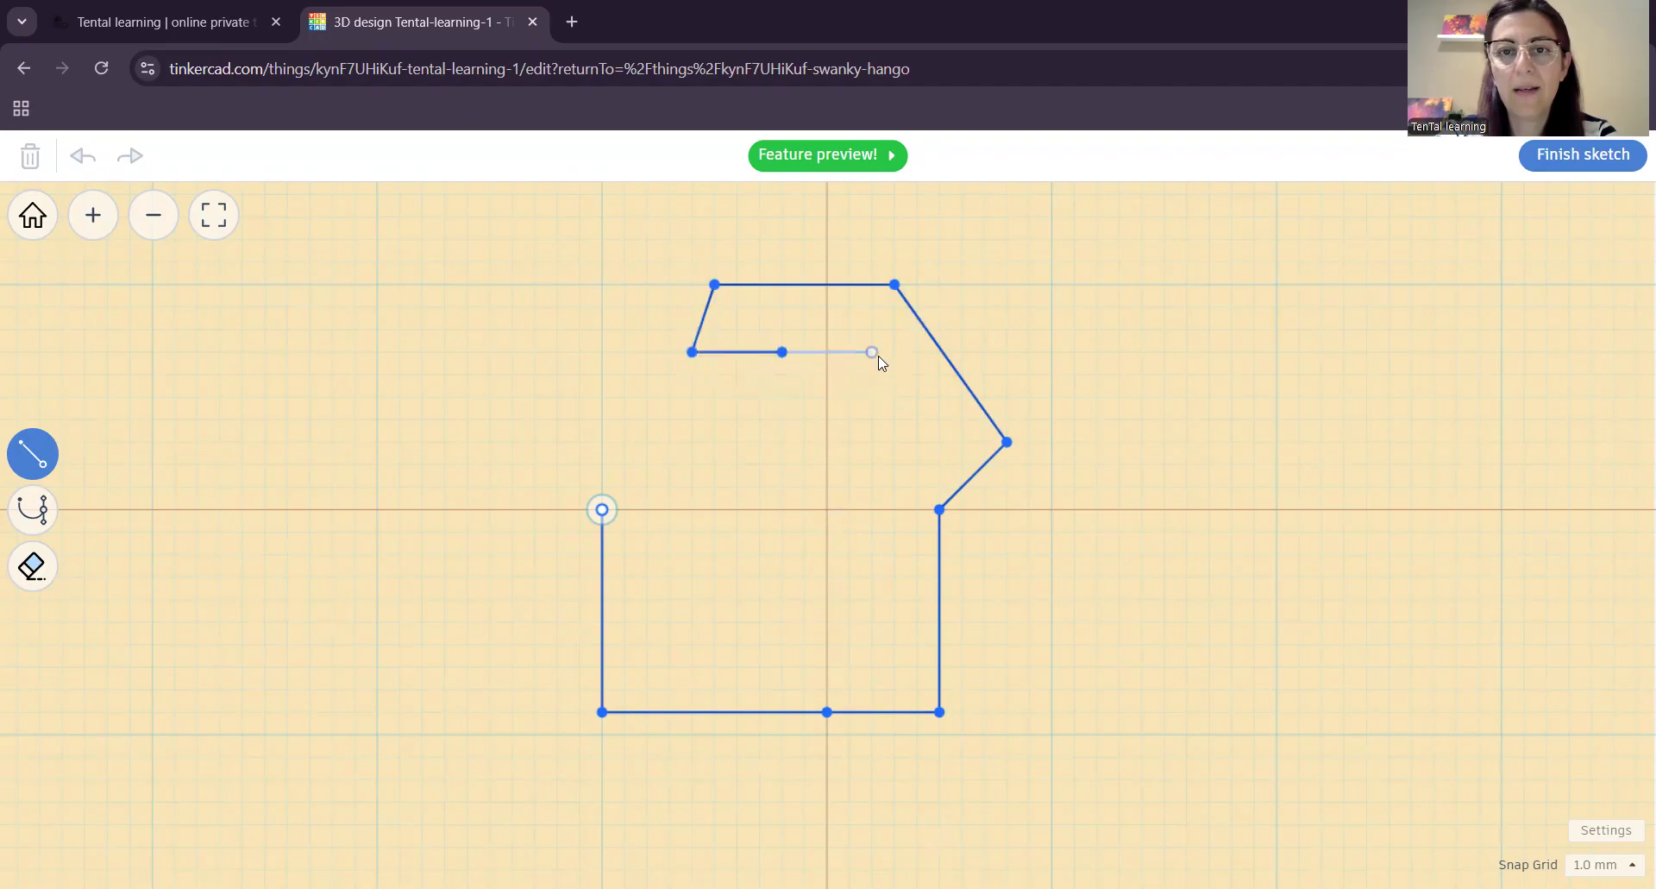
{"action": "left_click", "coordinate": [941, 420]}
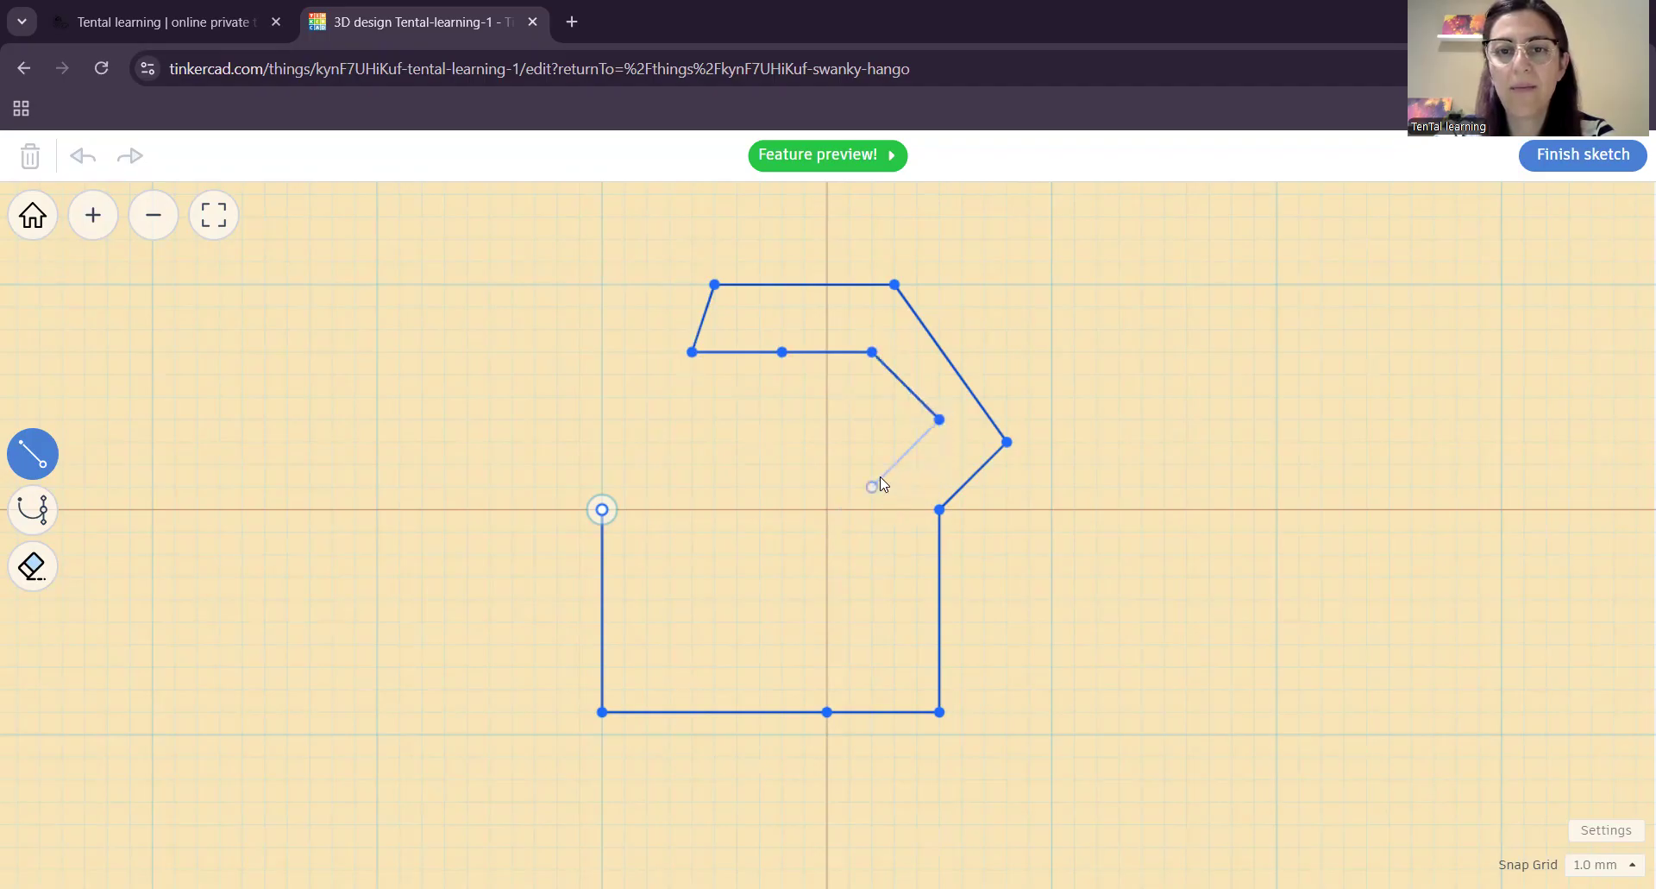
{"action": "left_click", "coordinate": [872, 509]}
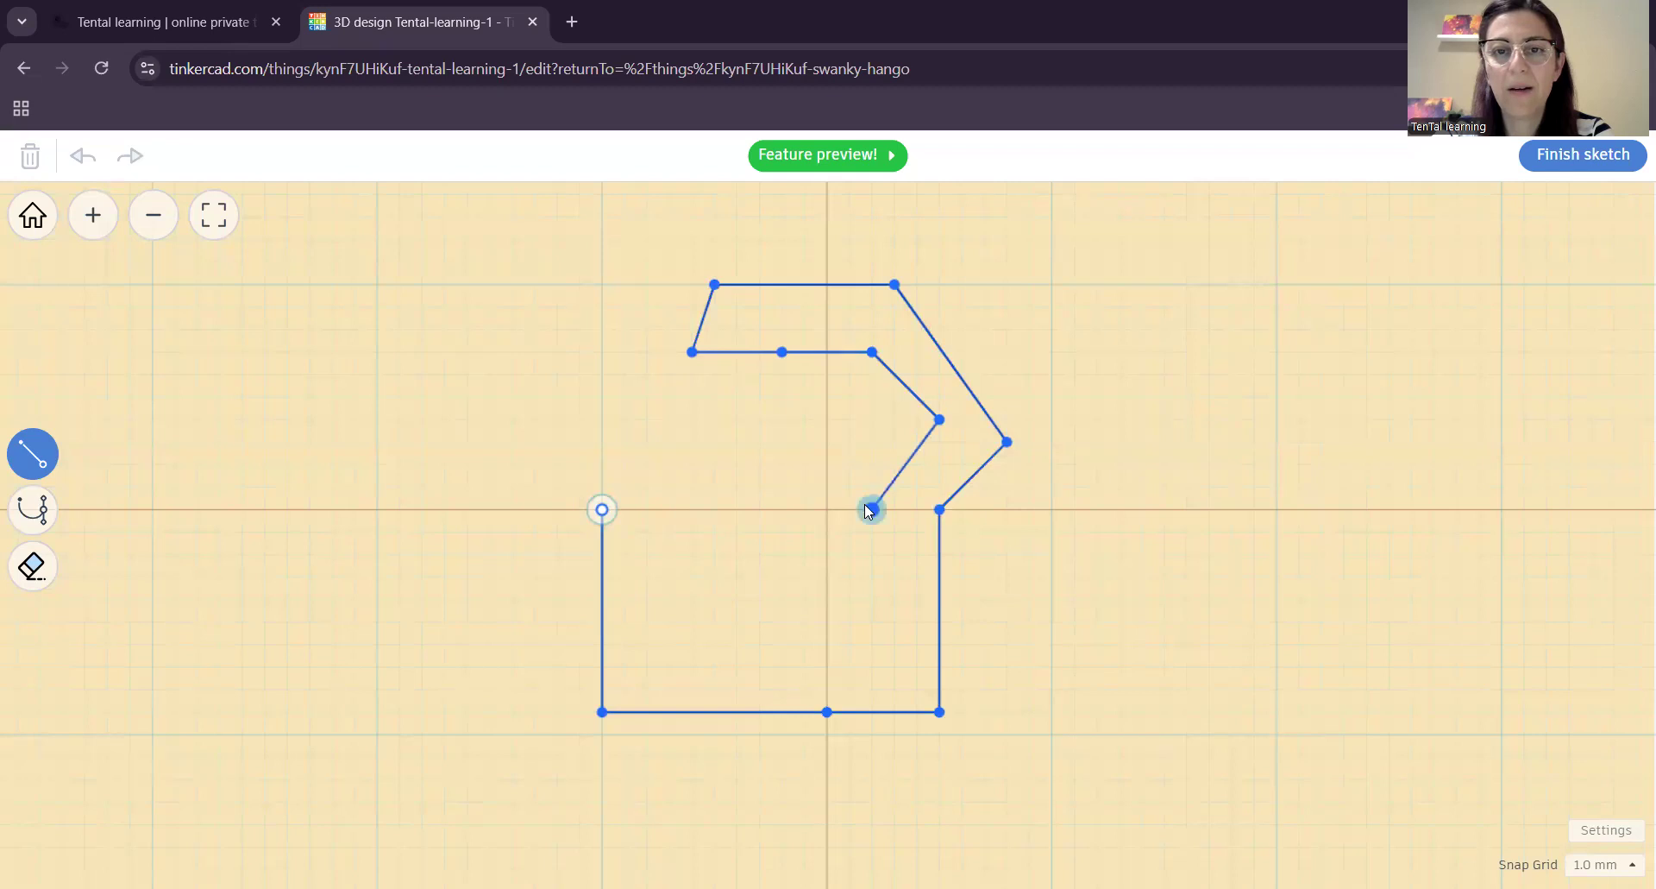
{"action": "left_click", "coordinate": [604, 509]}
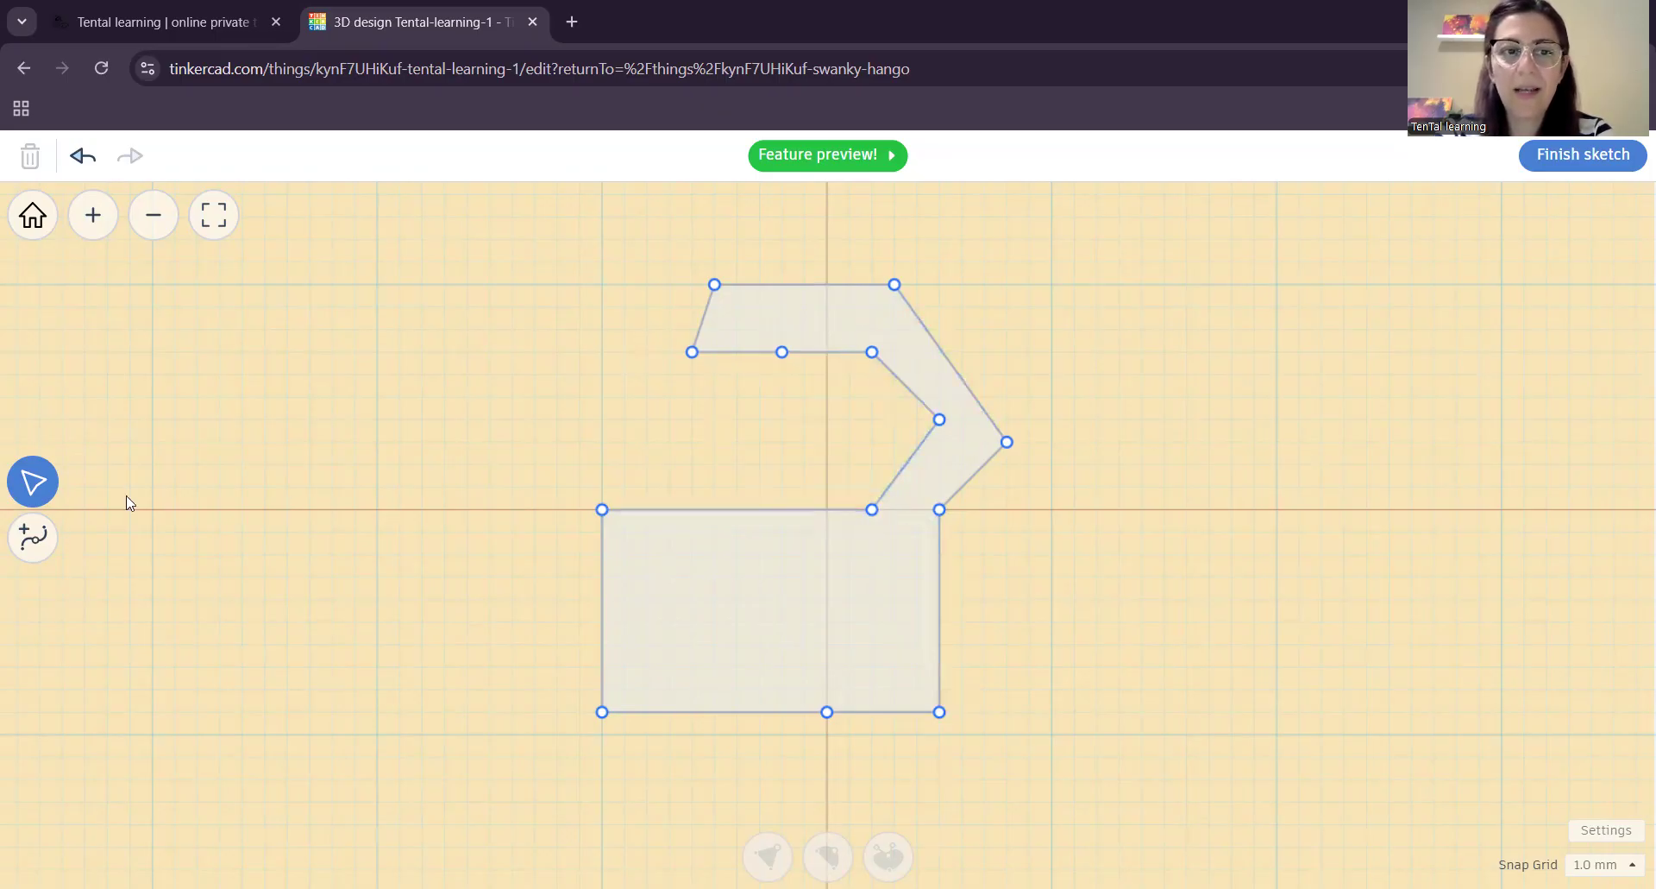
- Change all points of the animal outline to smooth and shift the whole shape one grid square to the left
{"action": "left_click", "coordinate": [31, 544]}
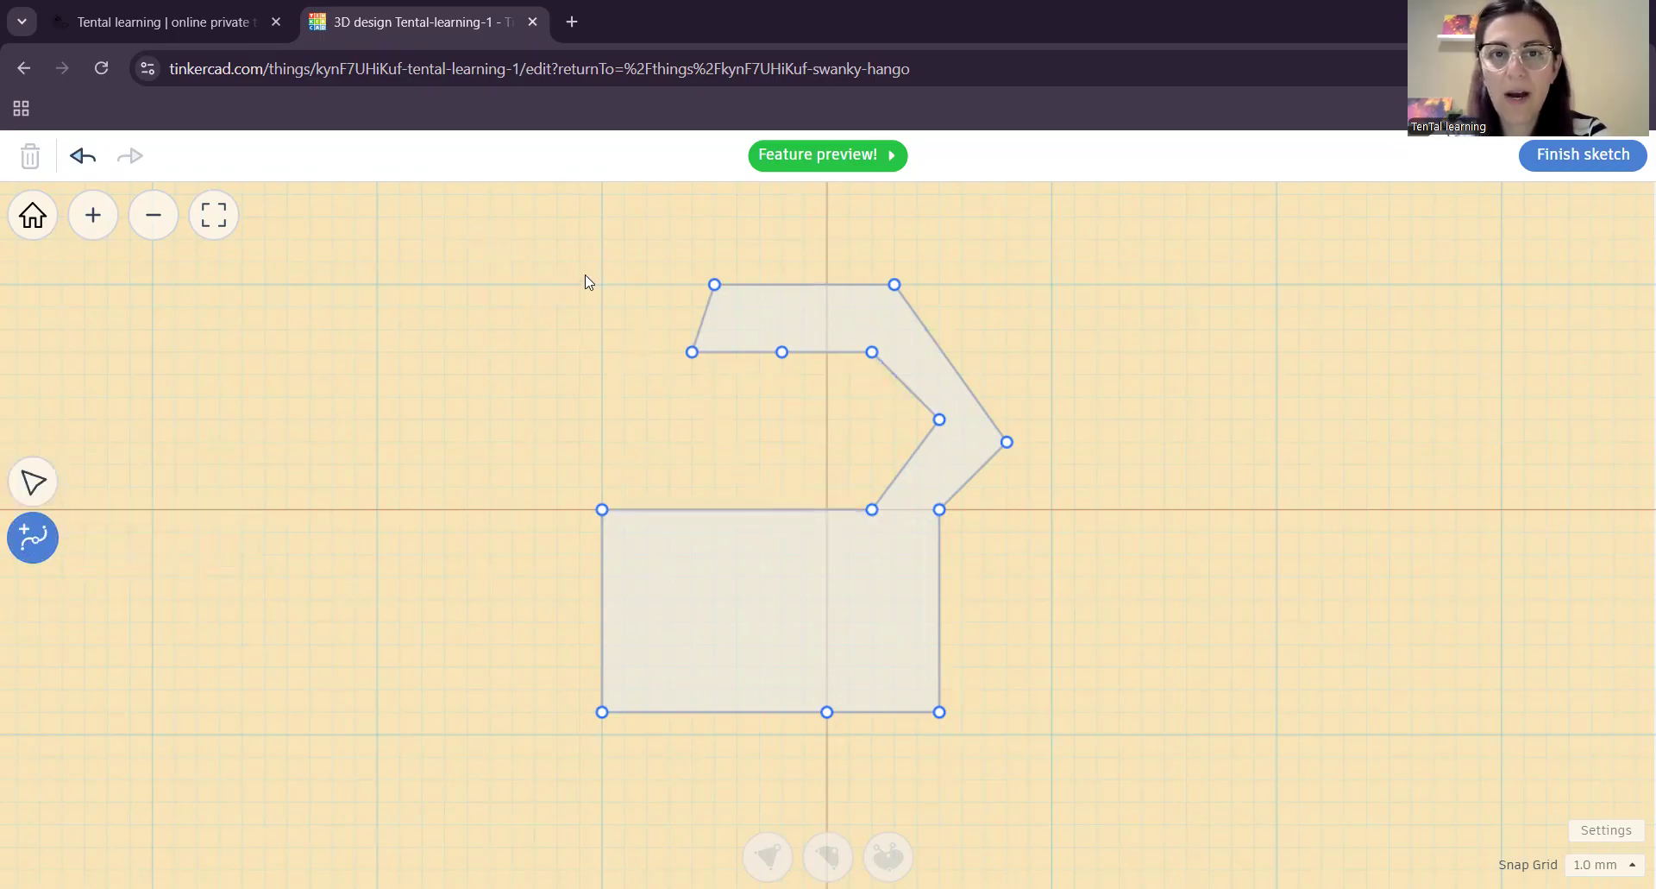
{"action": "scroll", "coordinate": [992, 631], "scroll_direction": "down", "scroll_amount": 2}
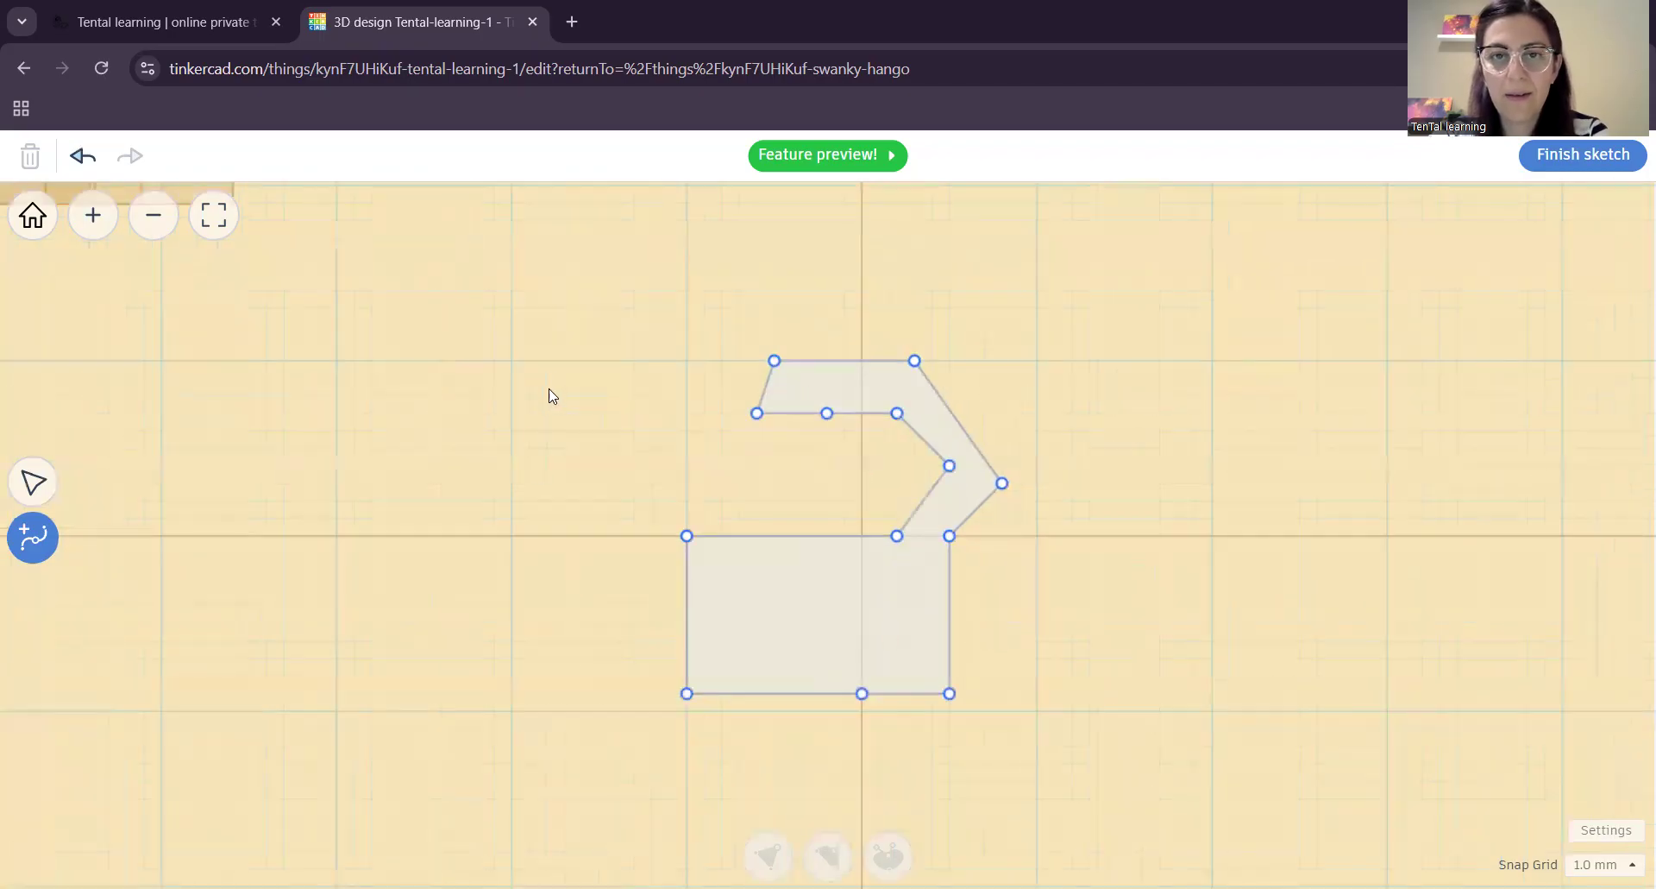
{"action": "left_click", "coordinate": [36, 494]}
{"action": "mouse_move", "coordinate": [544, 293]}
{"action": "left_mouse_down"}
{"action": "mouse_move", "coordinate": [733, 491]}
{"action": "mouse_move", "coordinate": [961, 658]}
{"action": "mouse_move", "coordinate": [1044, 757]}
{"action": "left_mouse_up"}
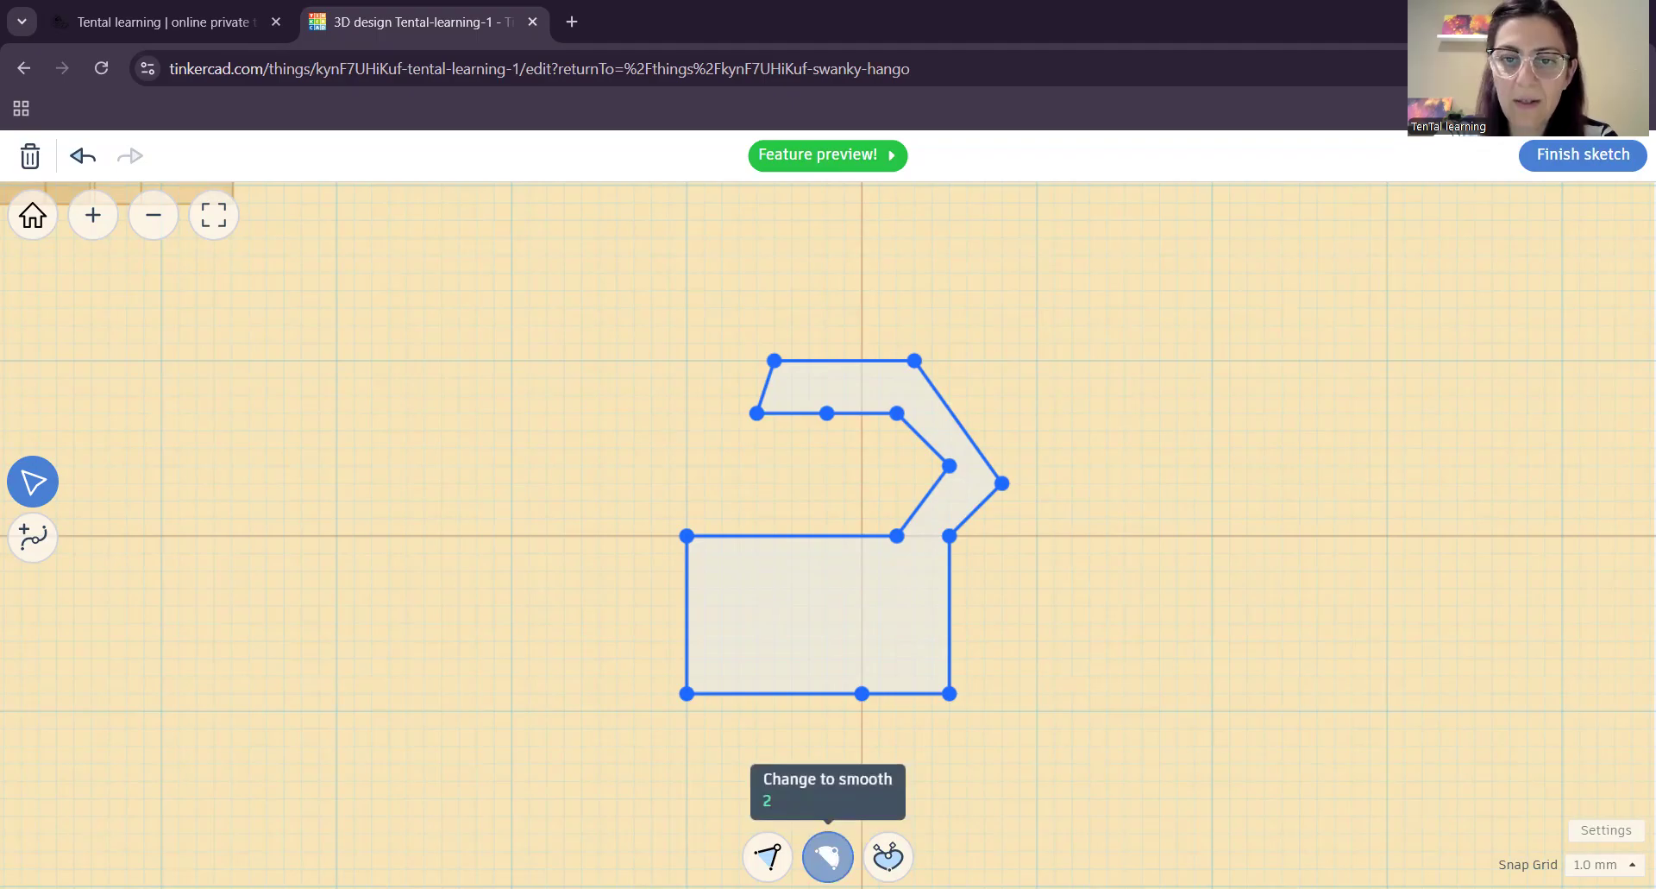
{"action": "left_click", "coordinate": [826, 856]}
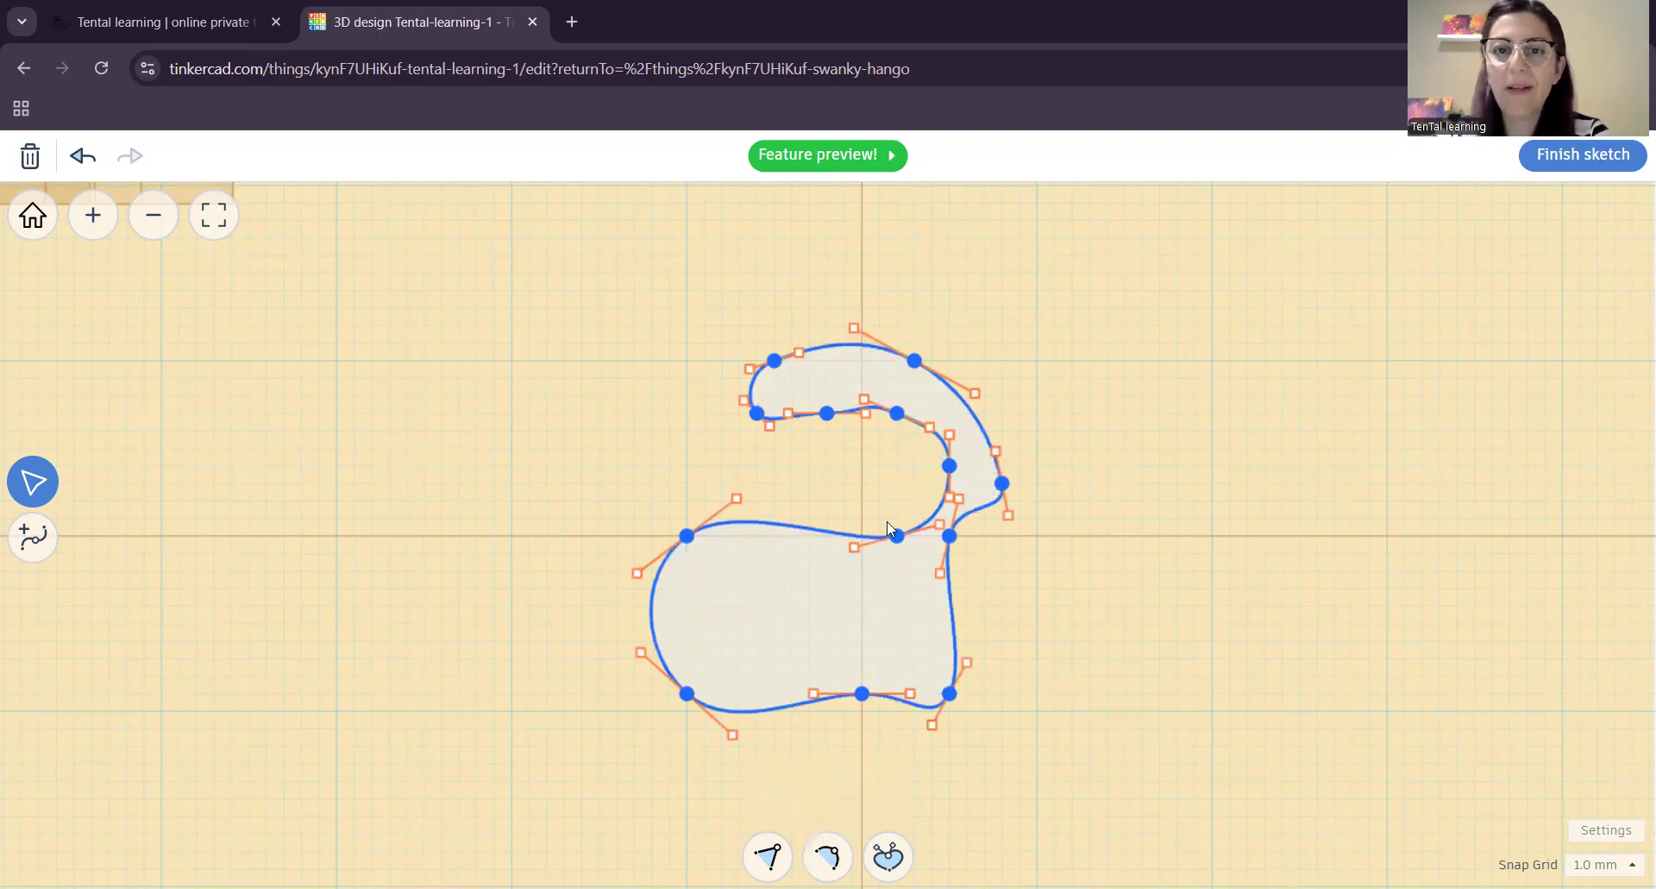
{"action": "left_click_drag", "start_coordinate": [949, 536], "coordinate": [931, 536]}
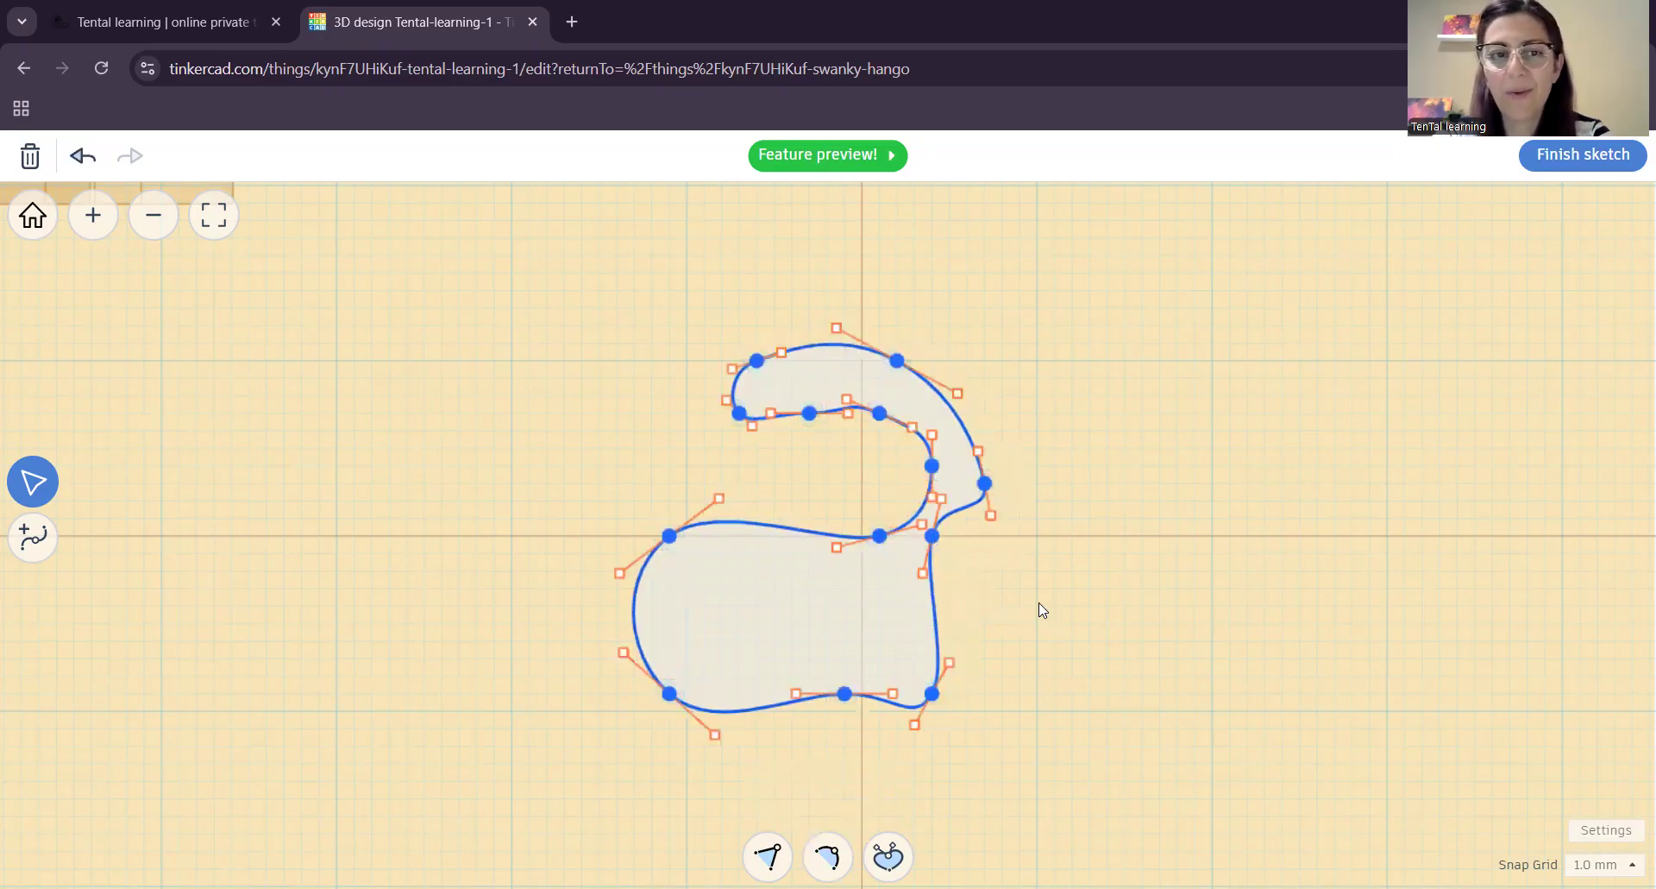
- Remove the outer neck point, the middle point under the head and the inner neck point to even out the curves
{"action": "middle_click_drag", "start_coordinate": [985, 649], "coordinate": [959, 580]}
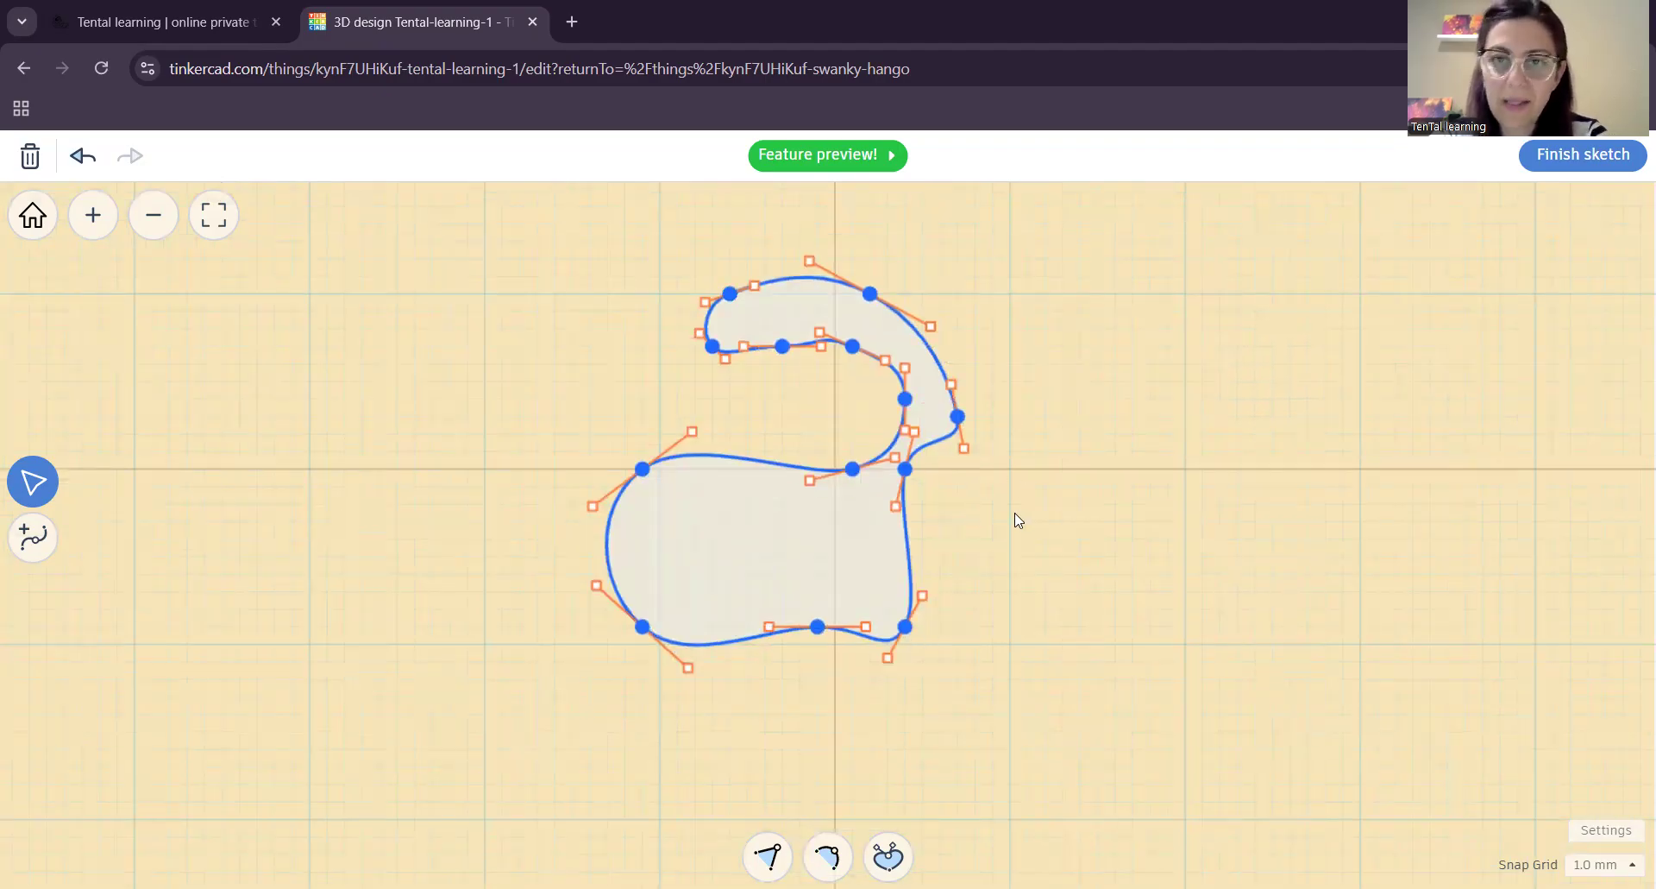
{"action": "left_click", "coordinate": [38, 542]}
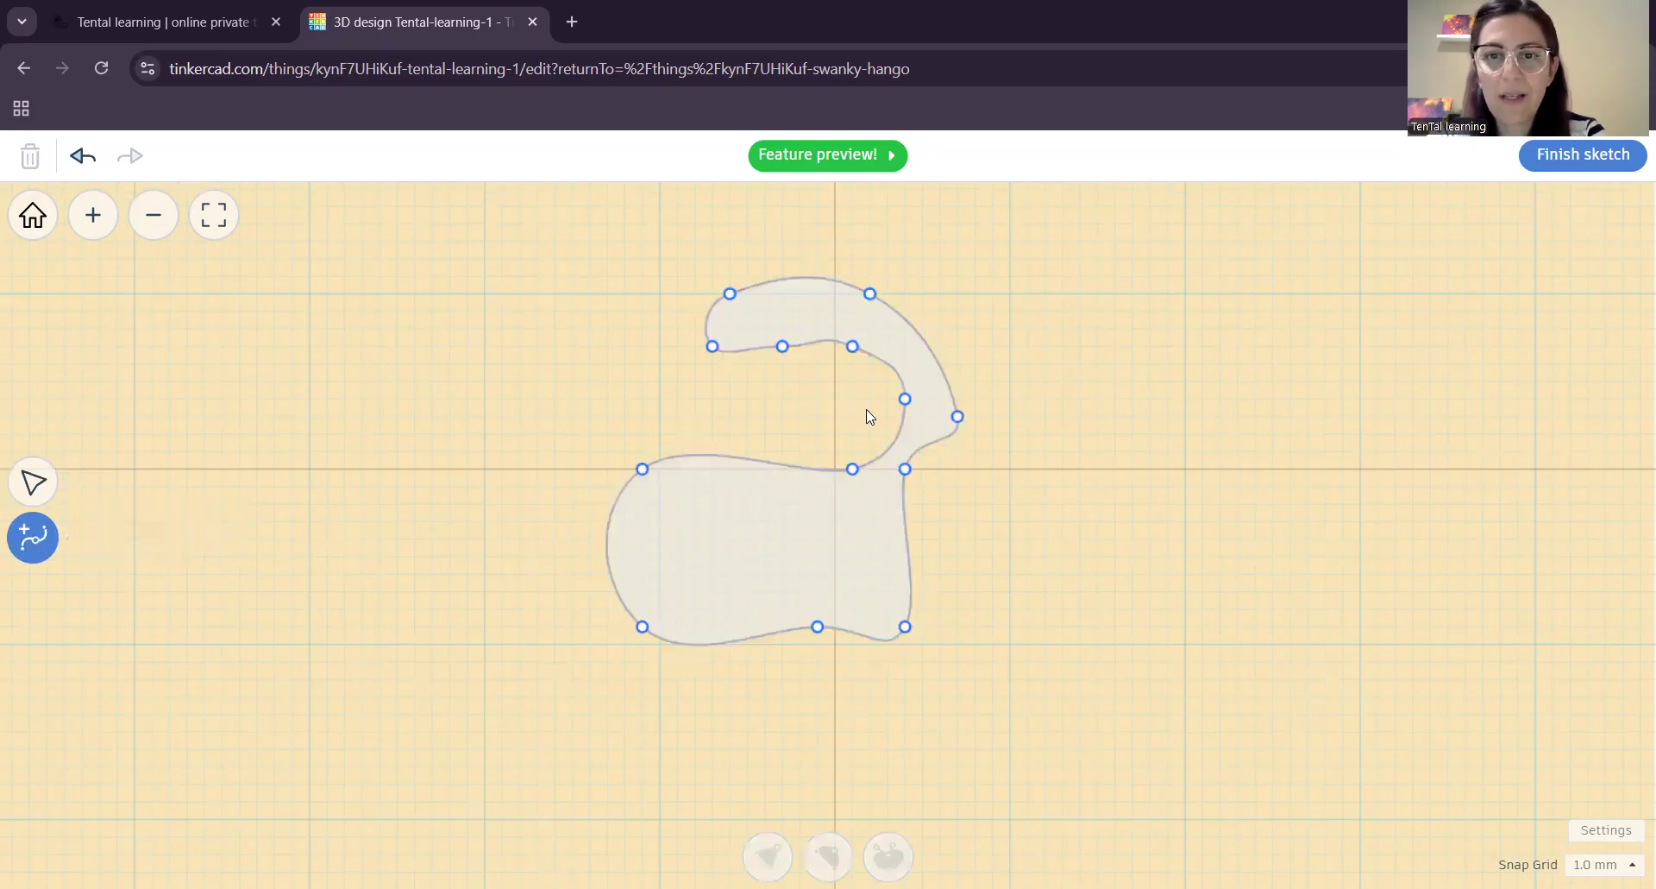
{"action": "left_click", "coordinate": [958, 418]}
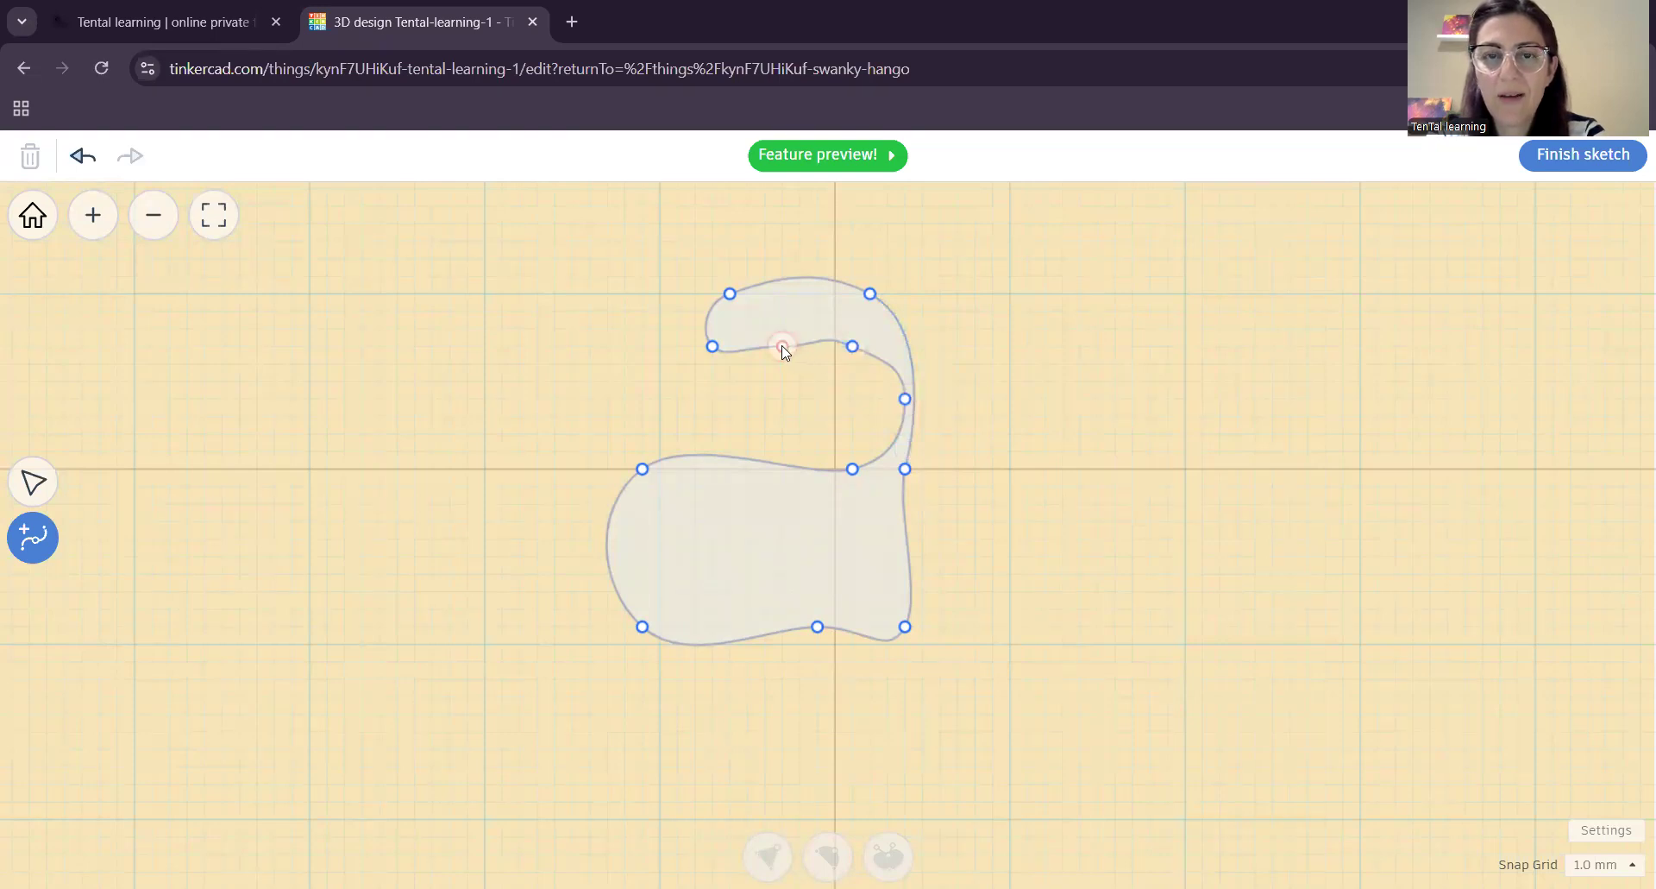
{"action": "left_click", "coordinate": [820, 338]}
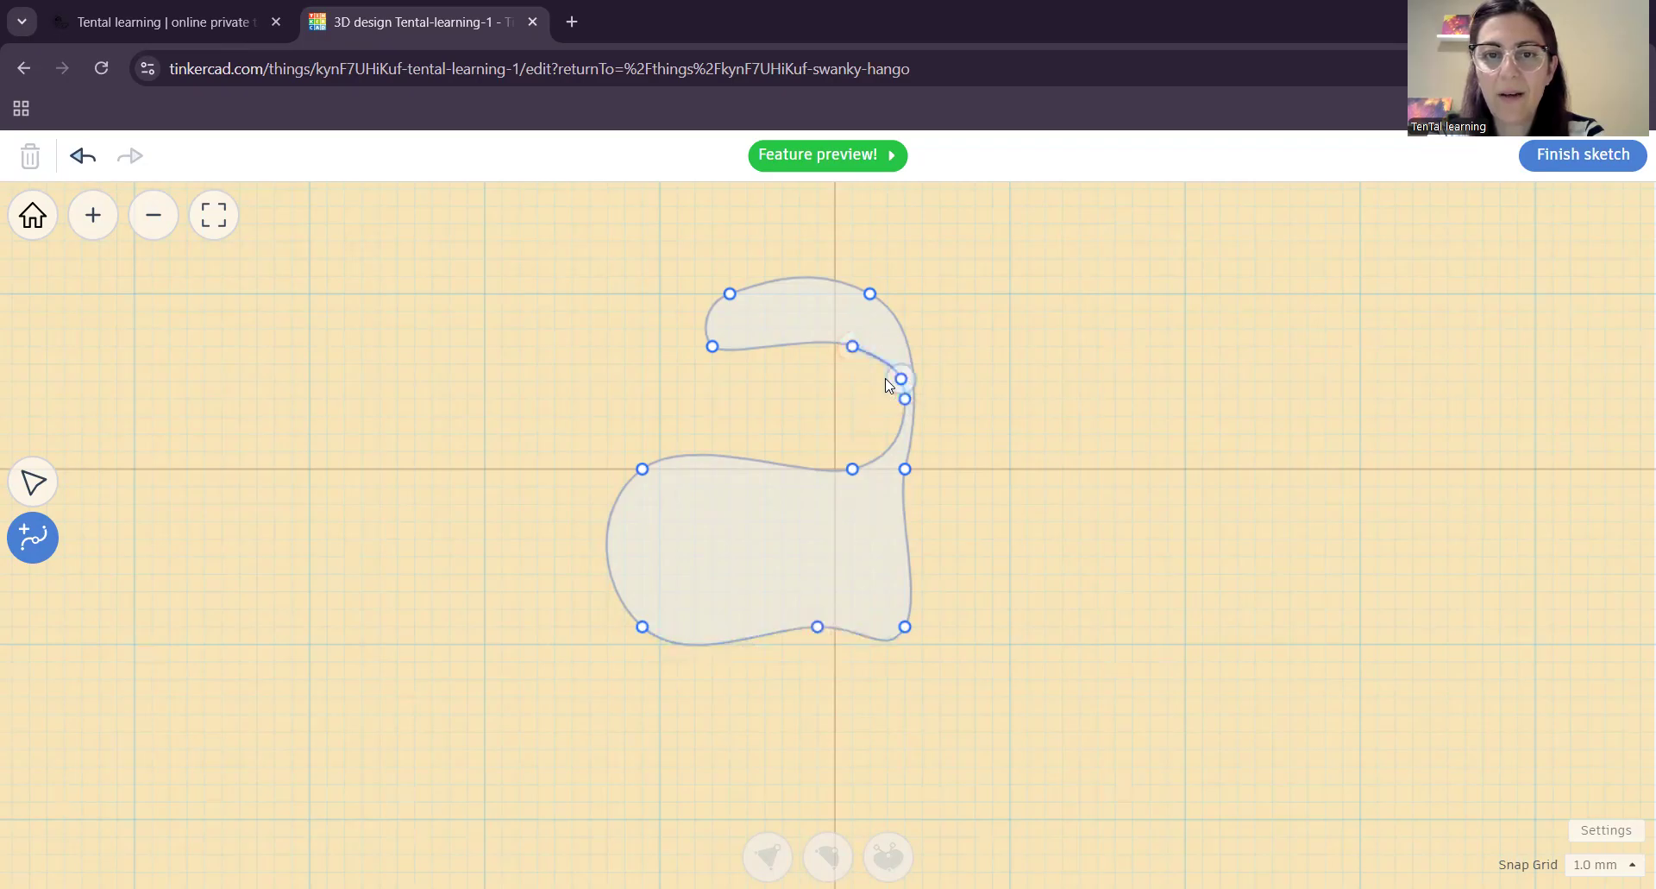
{"action": "left_click", "coordinate": [905, 400]}
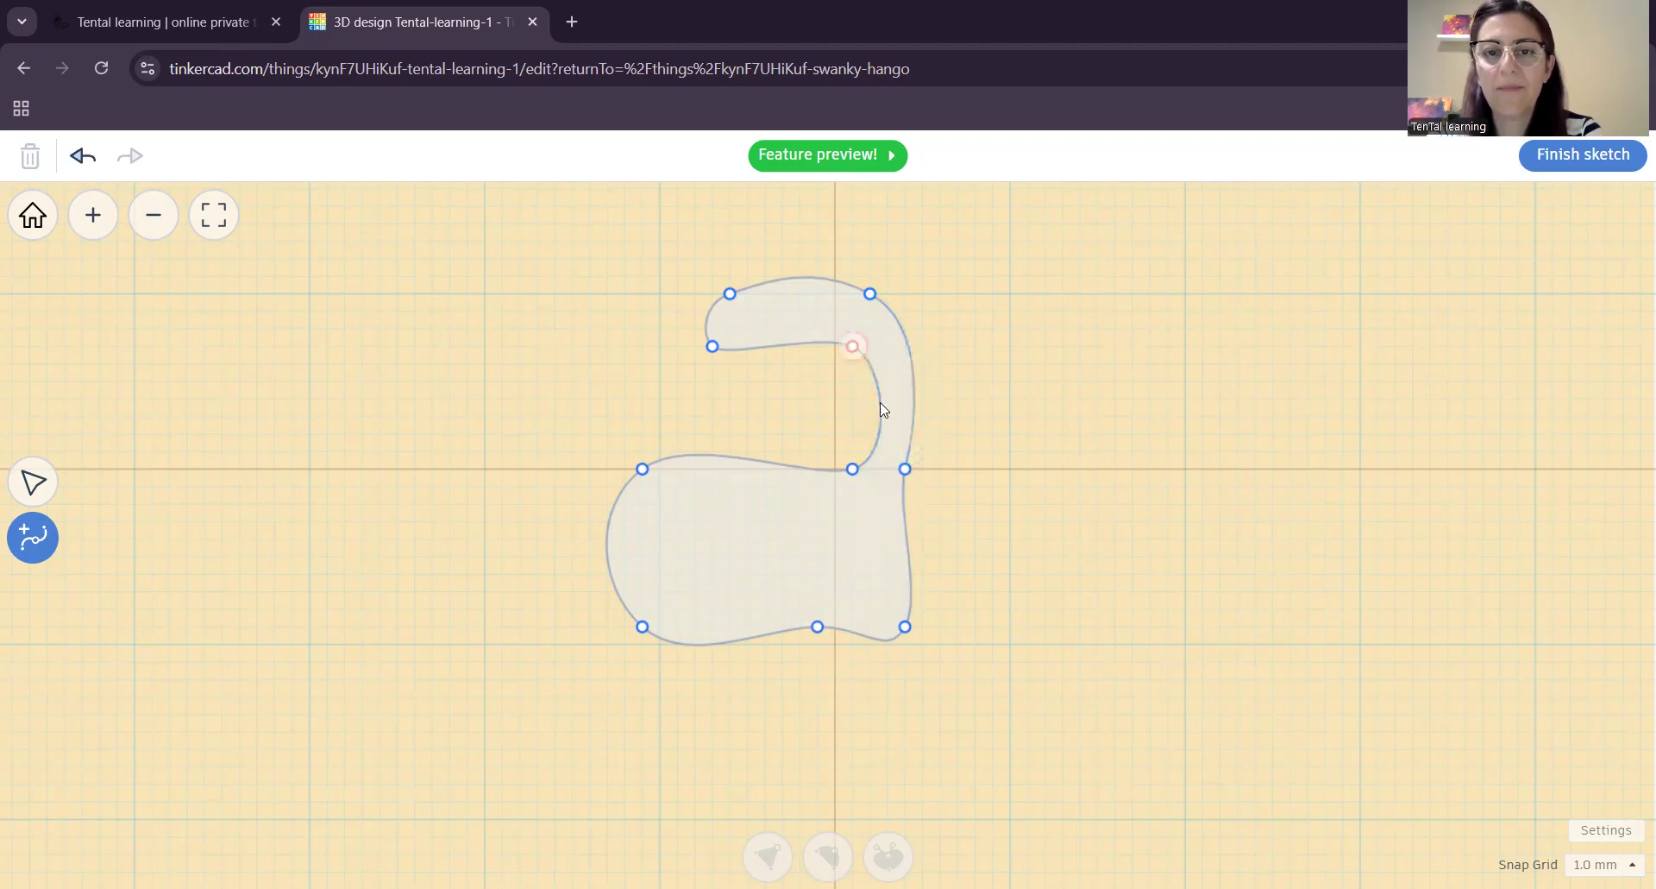
{"action": "left_click", "coordinate": [903, 498]}
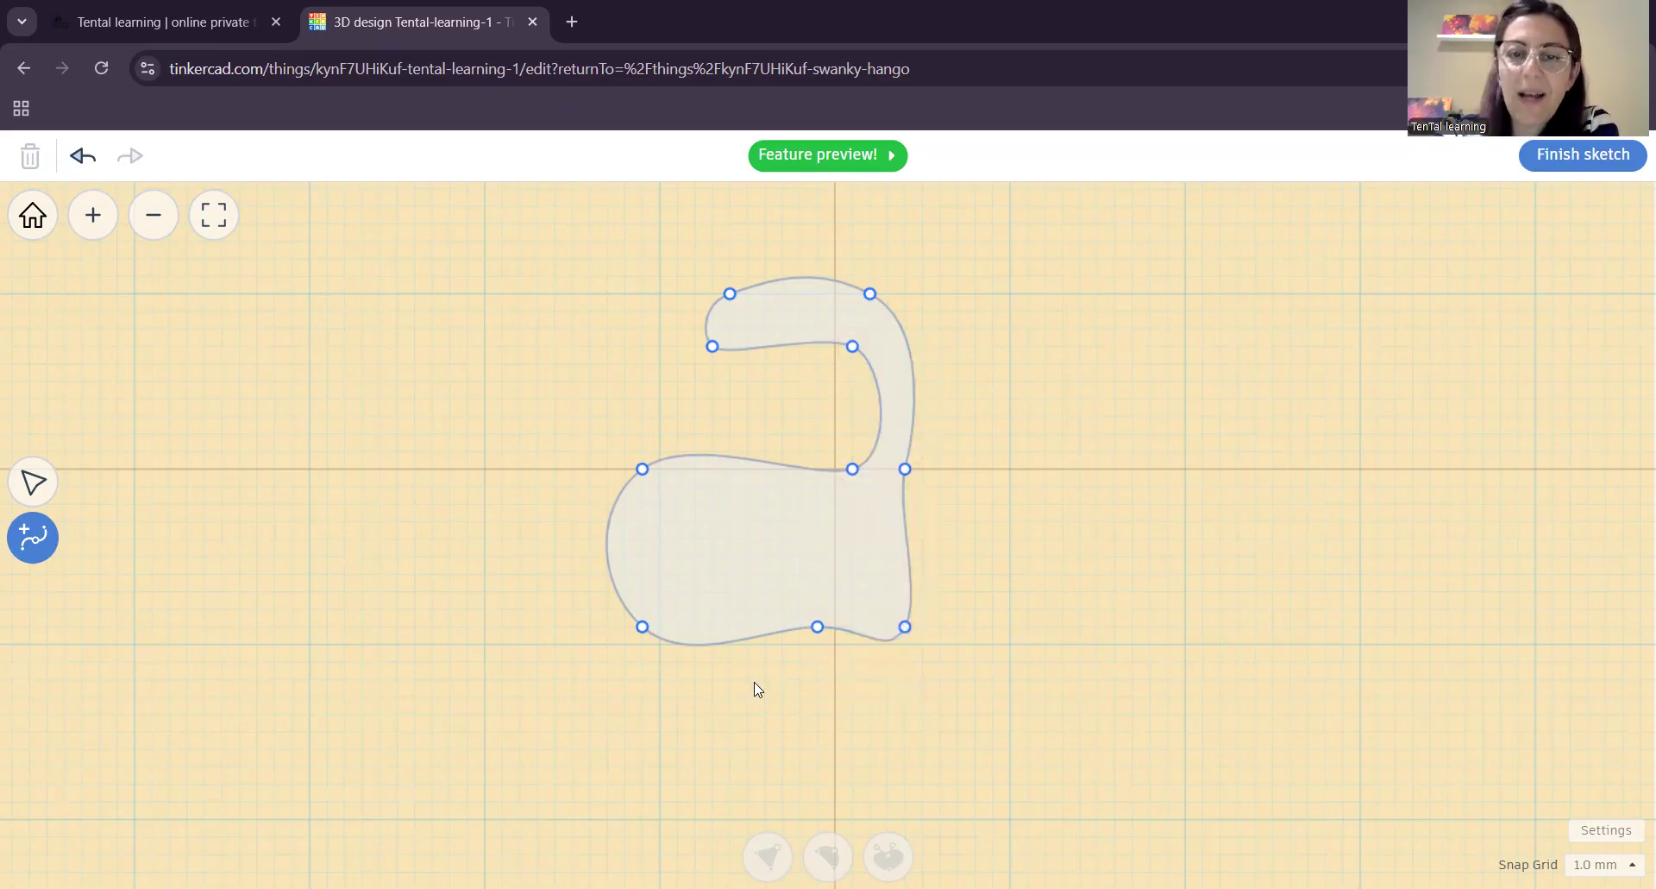
- Add three closely spaced points along the curve at the body's lower-left corner for the first leg
{"action": "scroll", "coordinate": [823, 698], "scroll_direction": "up", "scroll_amount": 4}
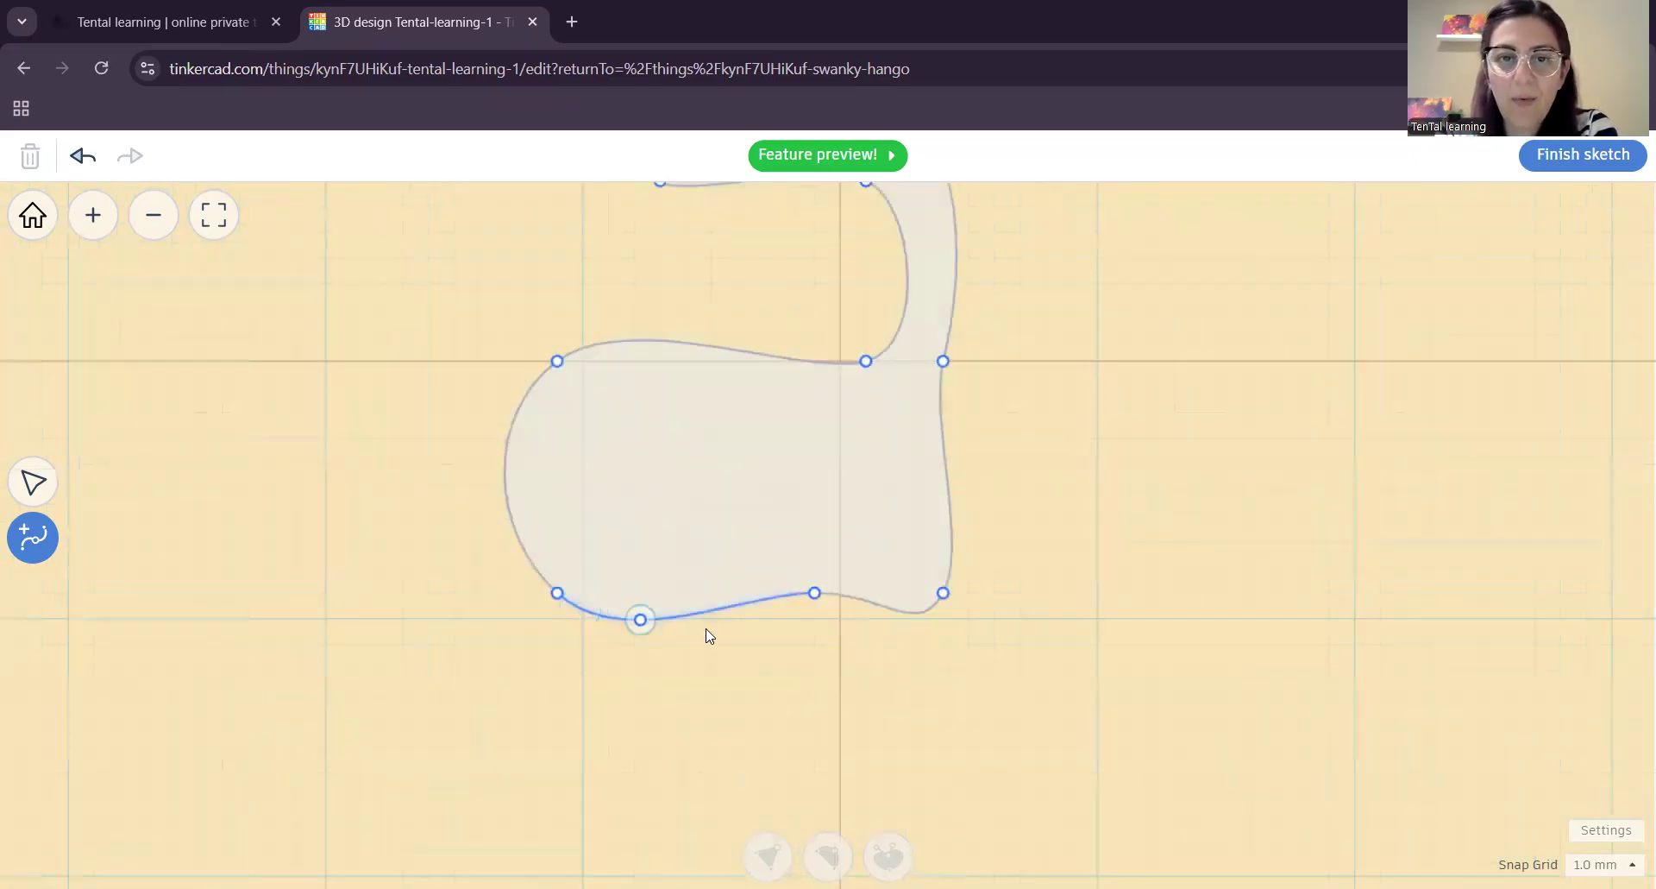
{"action": "left_click", "coordinate": [578, 609]}
{"action": "left_click", "coordinate": [578, 607]}
{"action": "scroll", "coordinate": [578, 611], "scroll_direction": "up", "scroll_amount": 4}
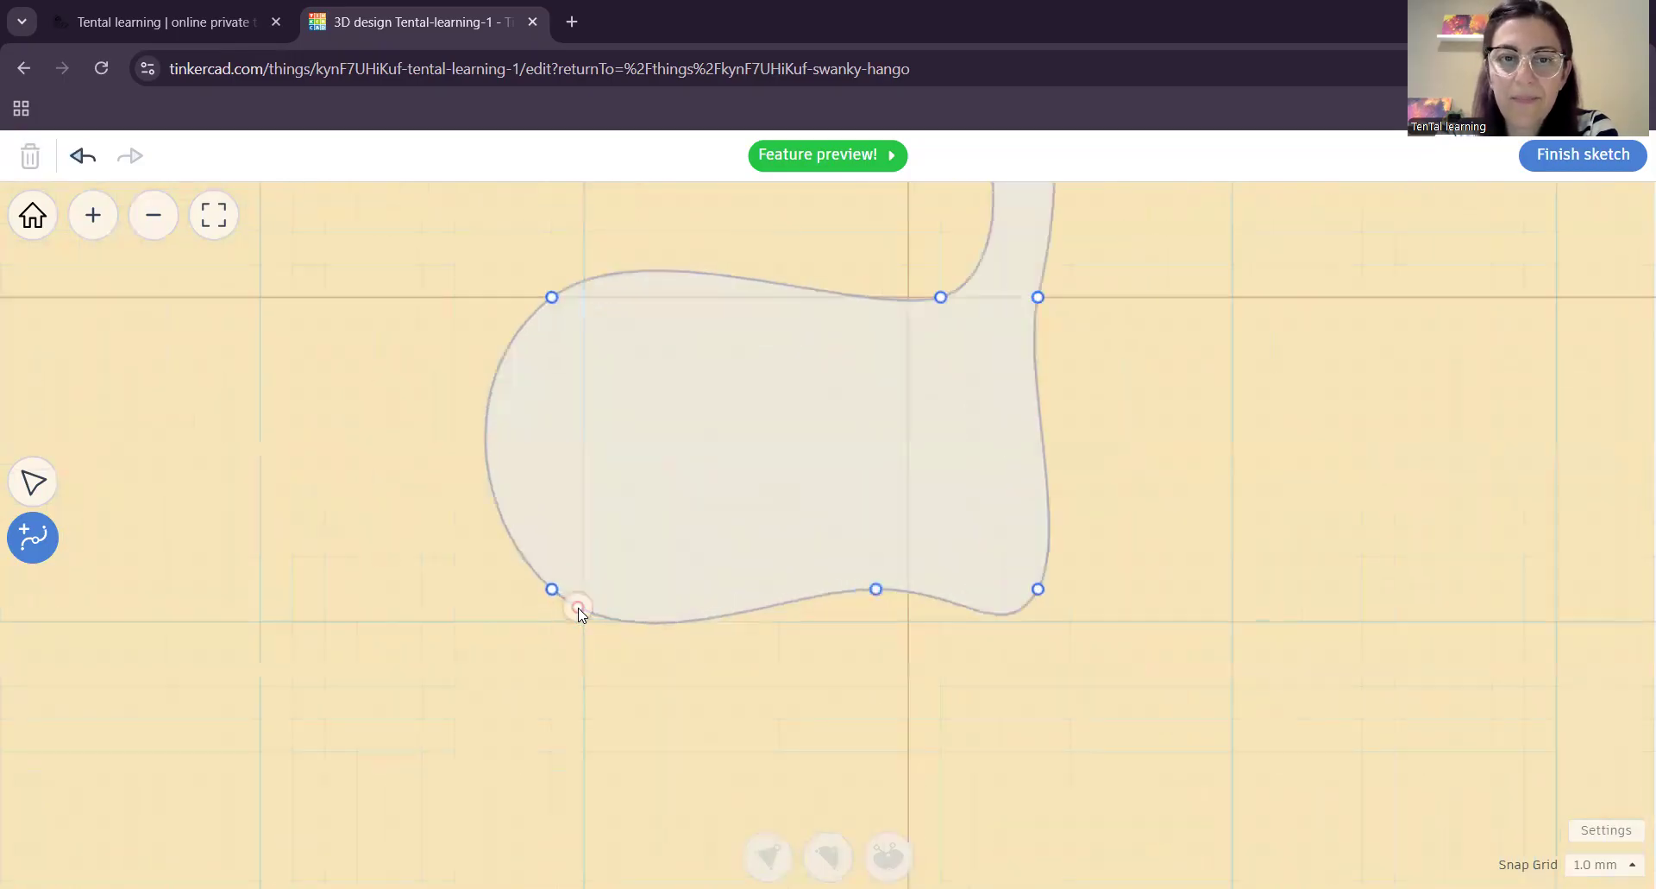
{"action": "left_click", "coordinate": [780, 618]}
{"action": "key", "text": "Delete"}
{"action": "scroll", "coordinate": [612, 642], "scroll_direction": "up", "scroll_amount": 1}
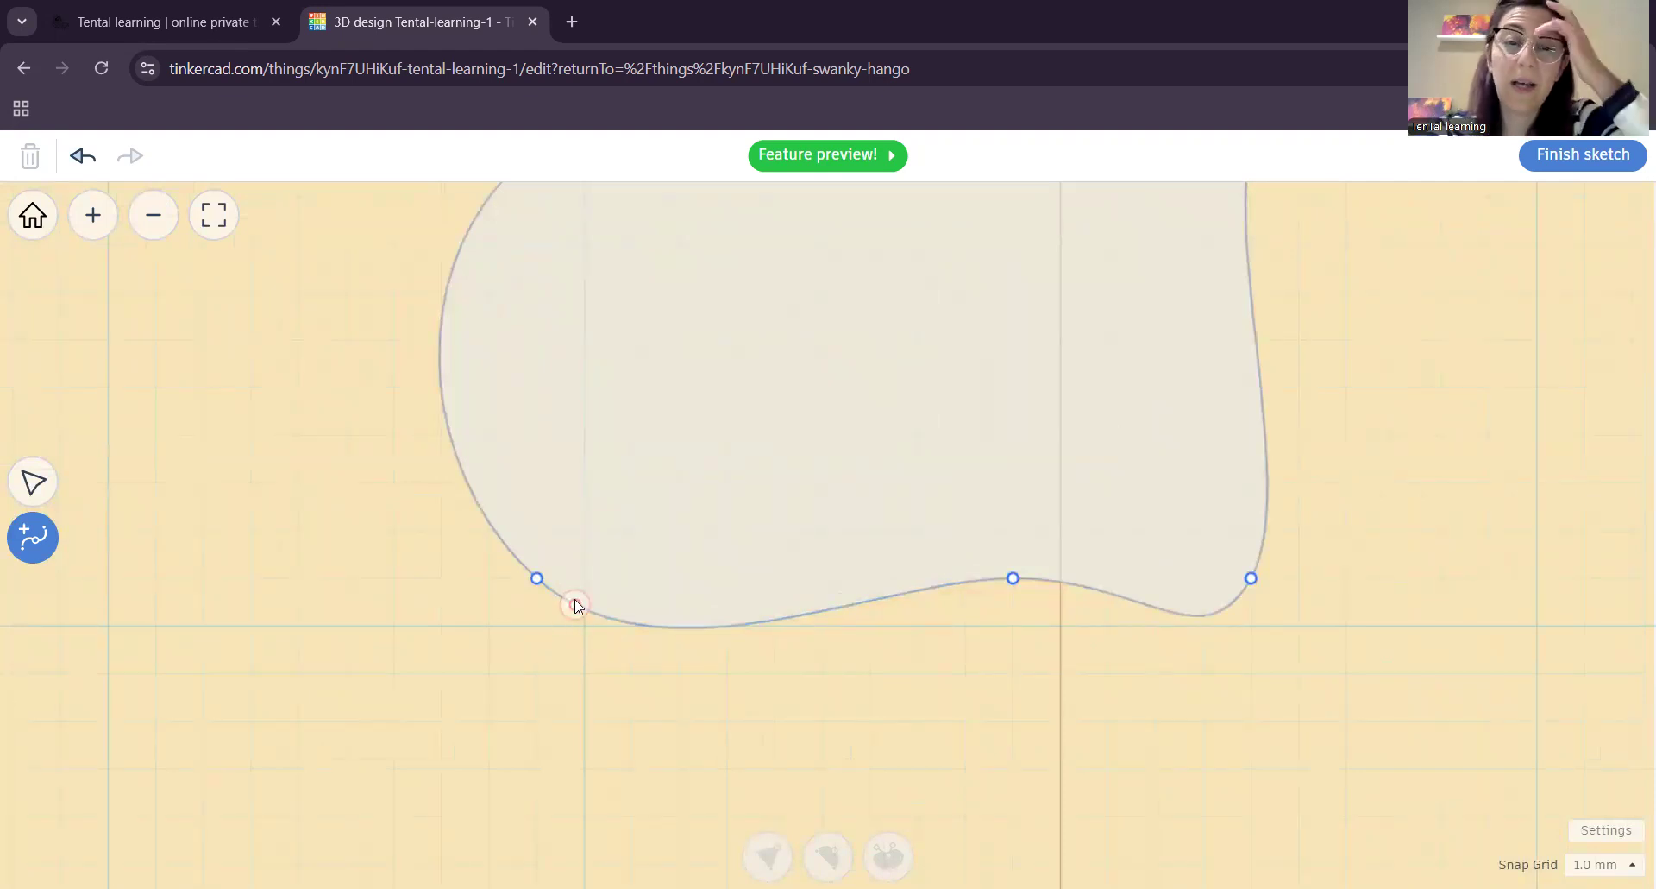
{"action": "left_click", "coordinate": [576, 606]}
{"action": "left_click", "coordinate": [600, 616]}
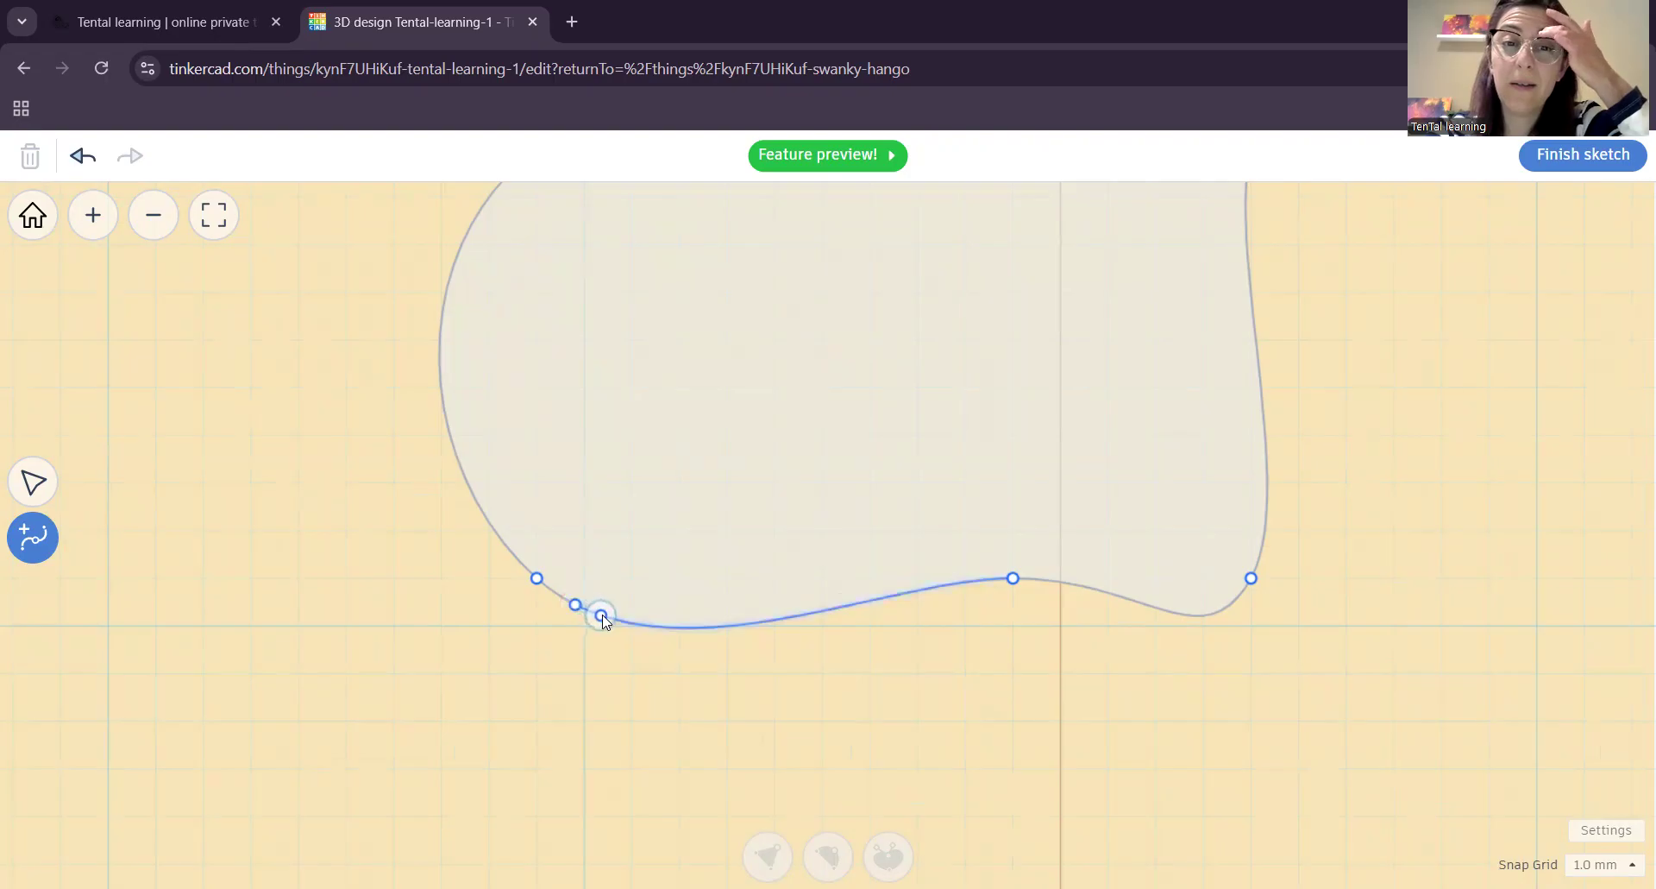
{"action": "left_click", "coordinate": [631, 622]}
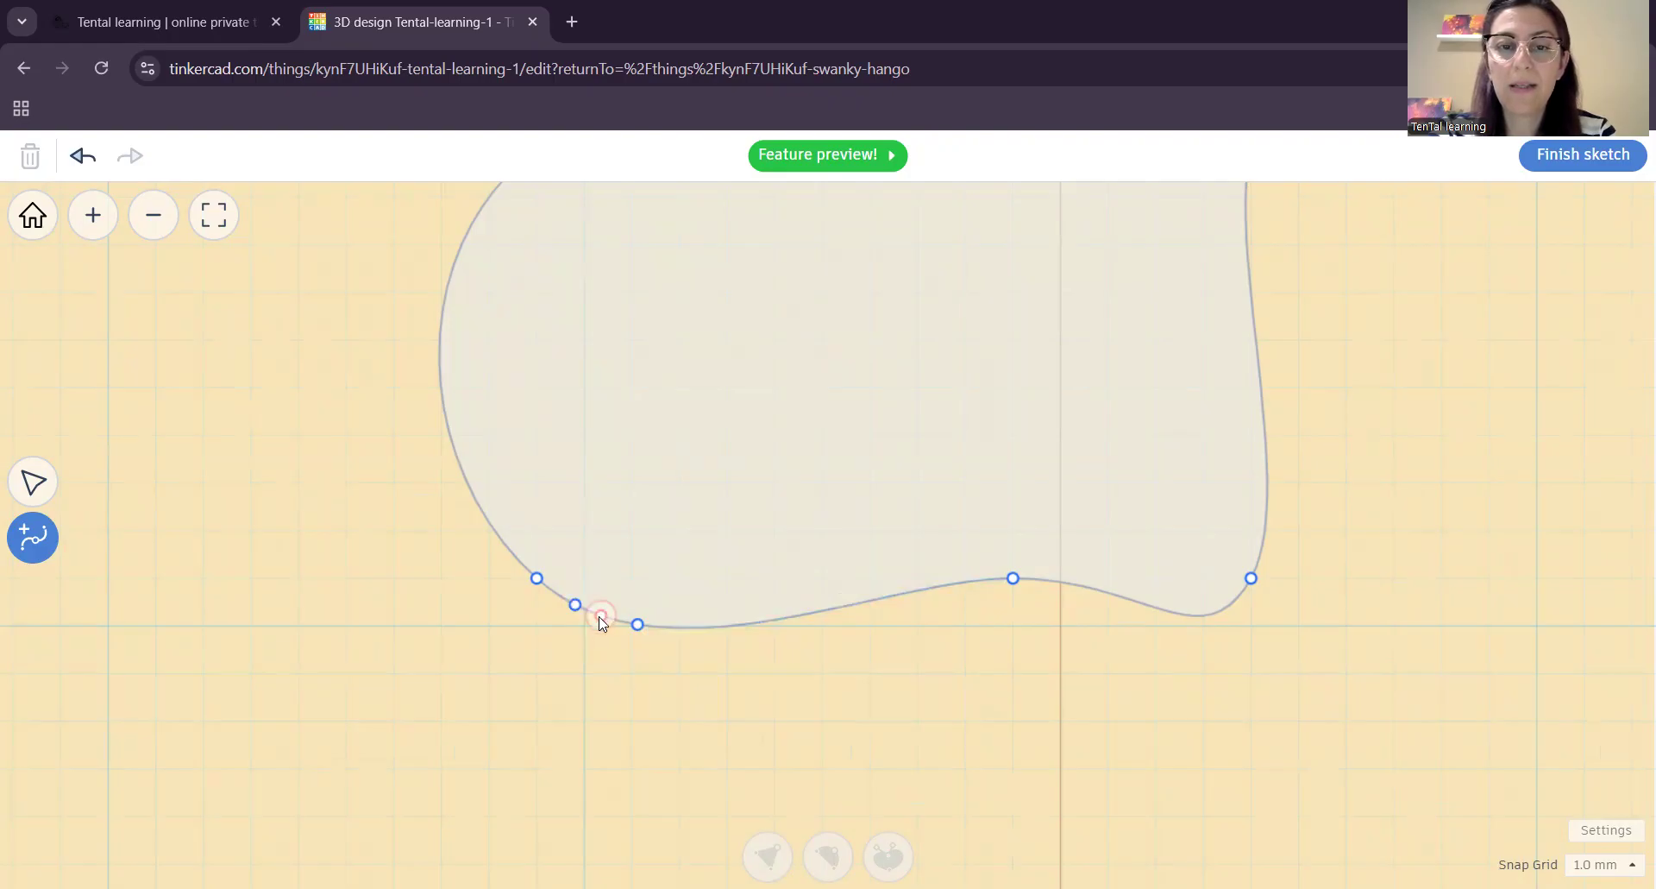
- Pull the middle new point down about 6 grid squares to form the first leg, and widen its handles one square each way for a rounded tip
{"action": "left_click", "coordinate": [47, 528]}
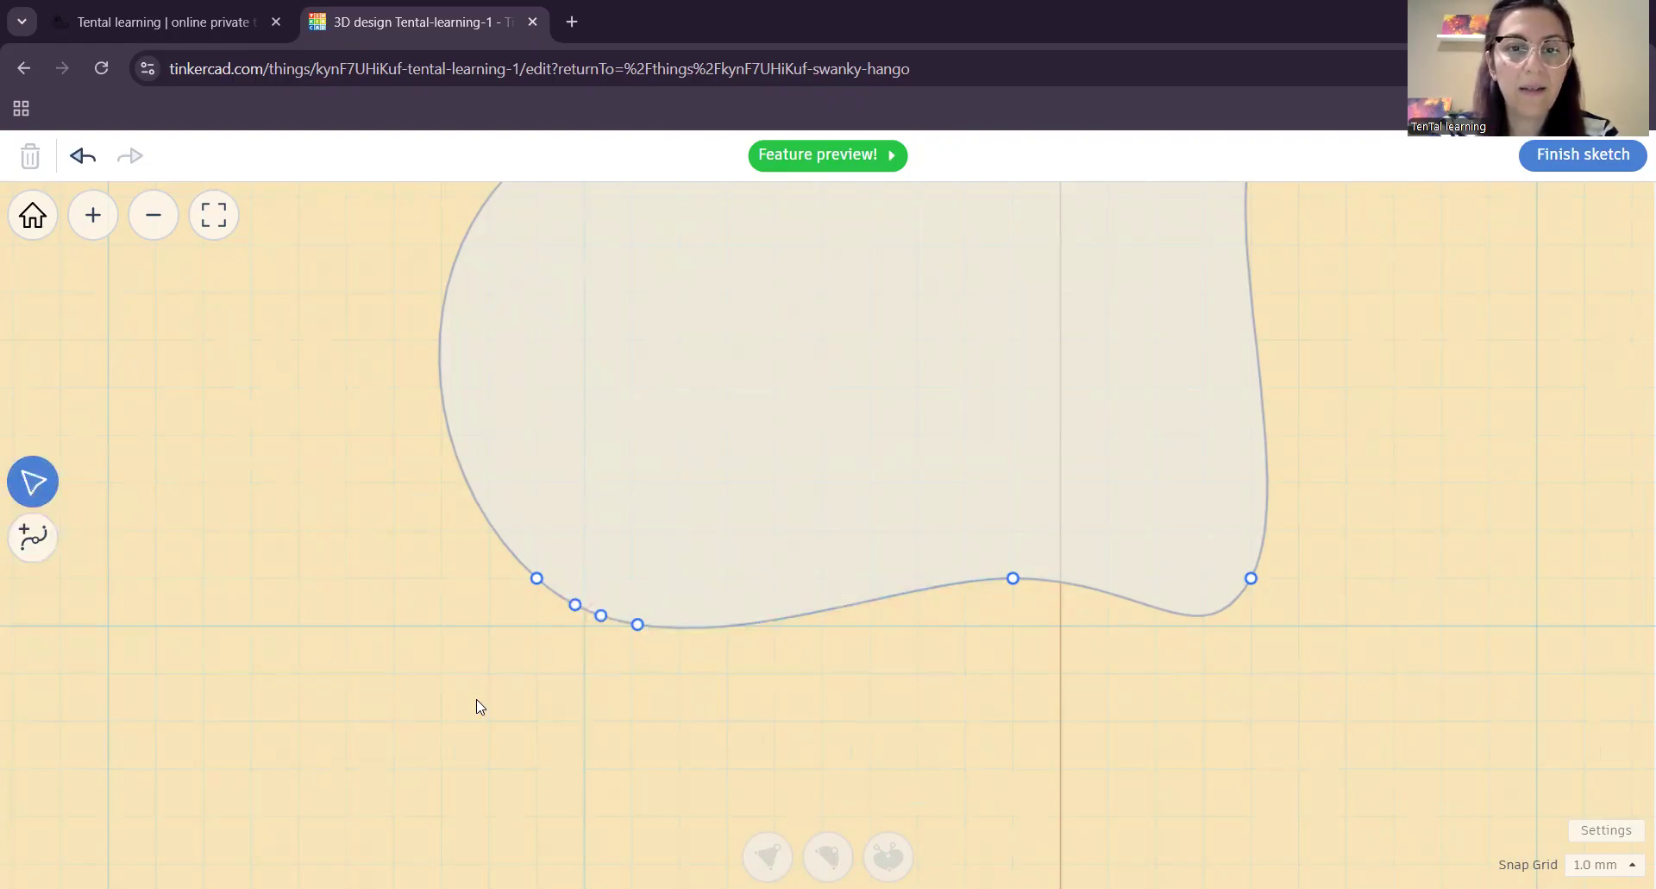
{"action": "left_click_drag", "start_coordinate": [602, 618], "coordinate": [609, 820]}
{"action": "scroll", "coordinate": [699, 723], "scroll_direction": "down", "scroll_amount": 6}
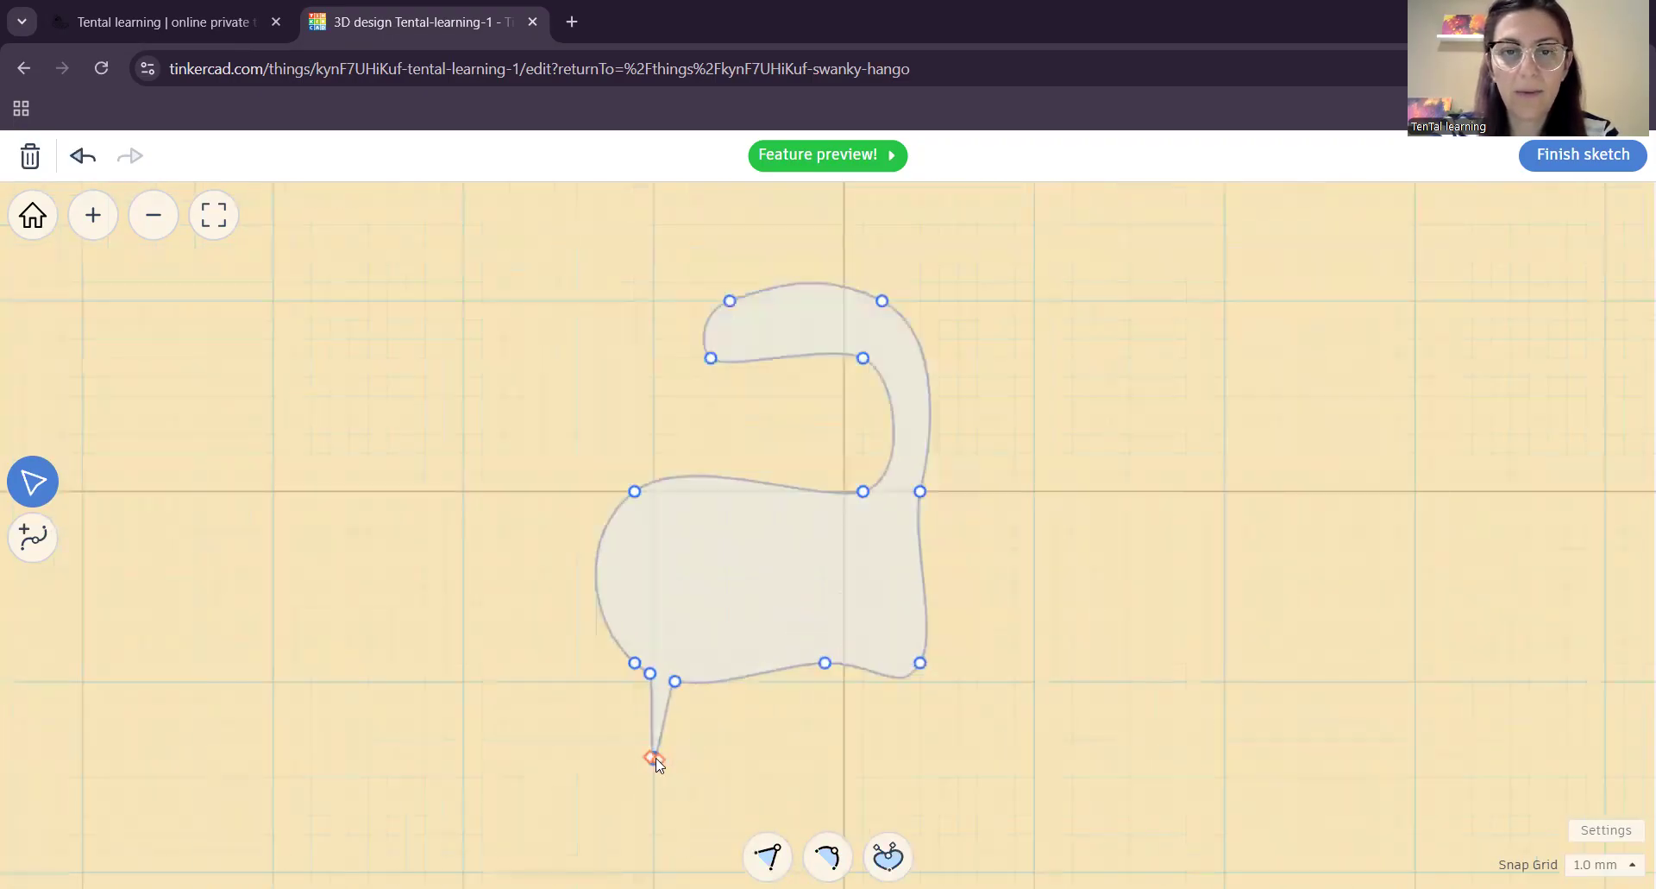
{"action": "scroll", "coordinate": [652, 757], "scroll_direction": "up", "scroll_amount": 5}
{"action": "left_click_drag", "start_coordinate": [648, 750], "coordinate": [650, 816]}
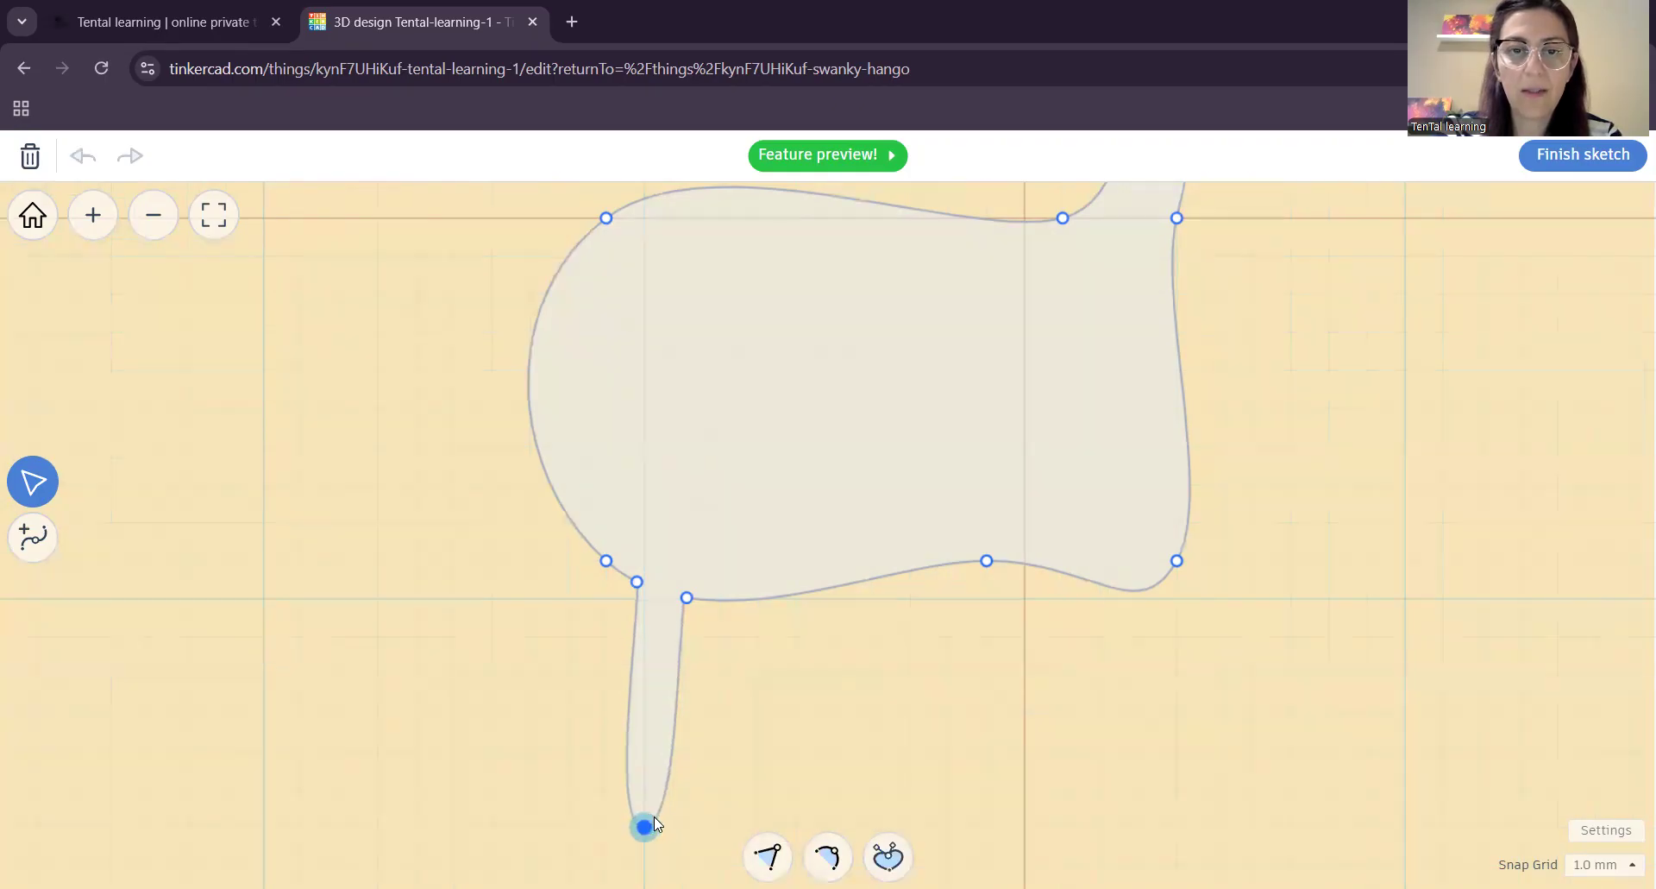
{"action": "scroll", "coordinate": [725, 772], "scroll_direction": "down", "scroll_amount": 3}
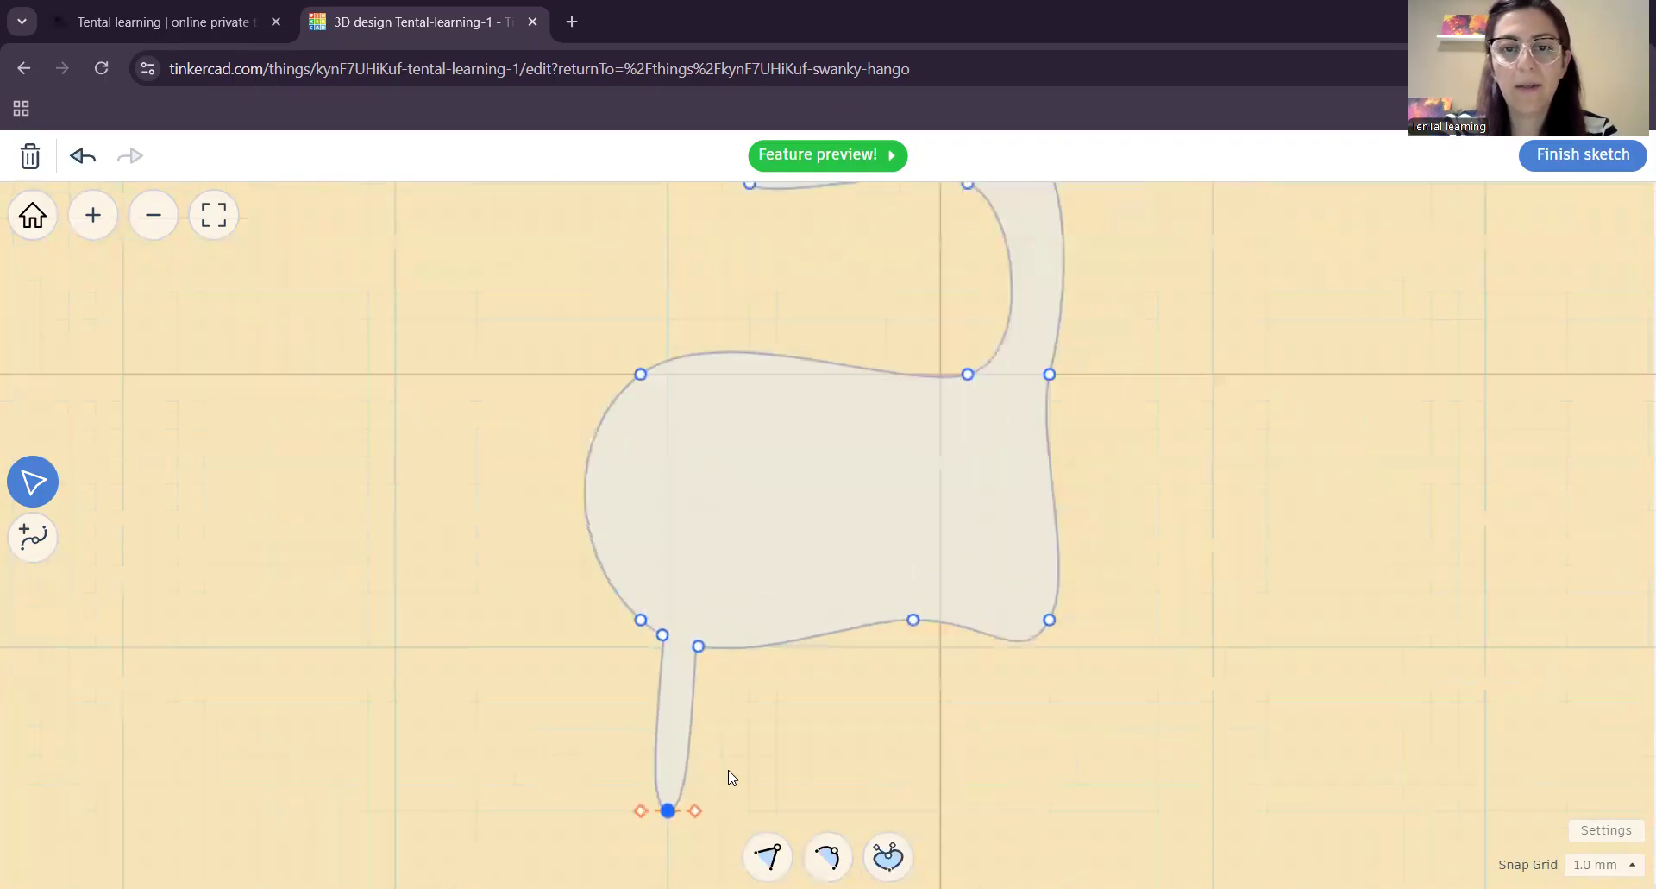
- Add three closely spaced points on the belly edge just right of the first leg
{"action": "scroll", "coordinate": [725, 764], "scroll_direction": "up", "scroll_amount": 3}
{"action": "middle_click_drag", "start_coordinate": [804, 742], "coordinate": [705, 555]}
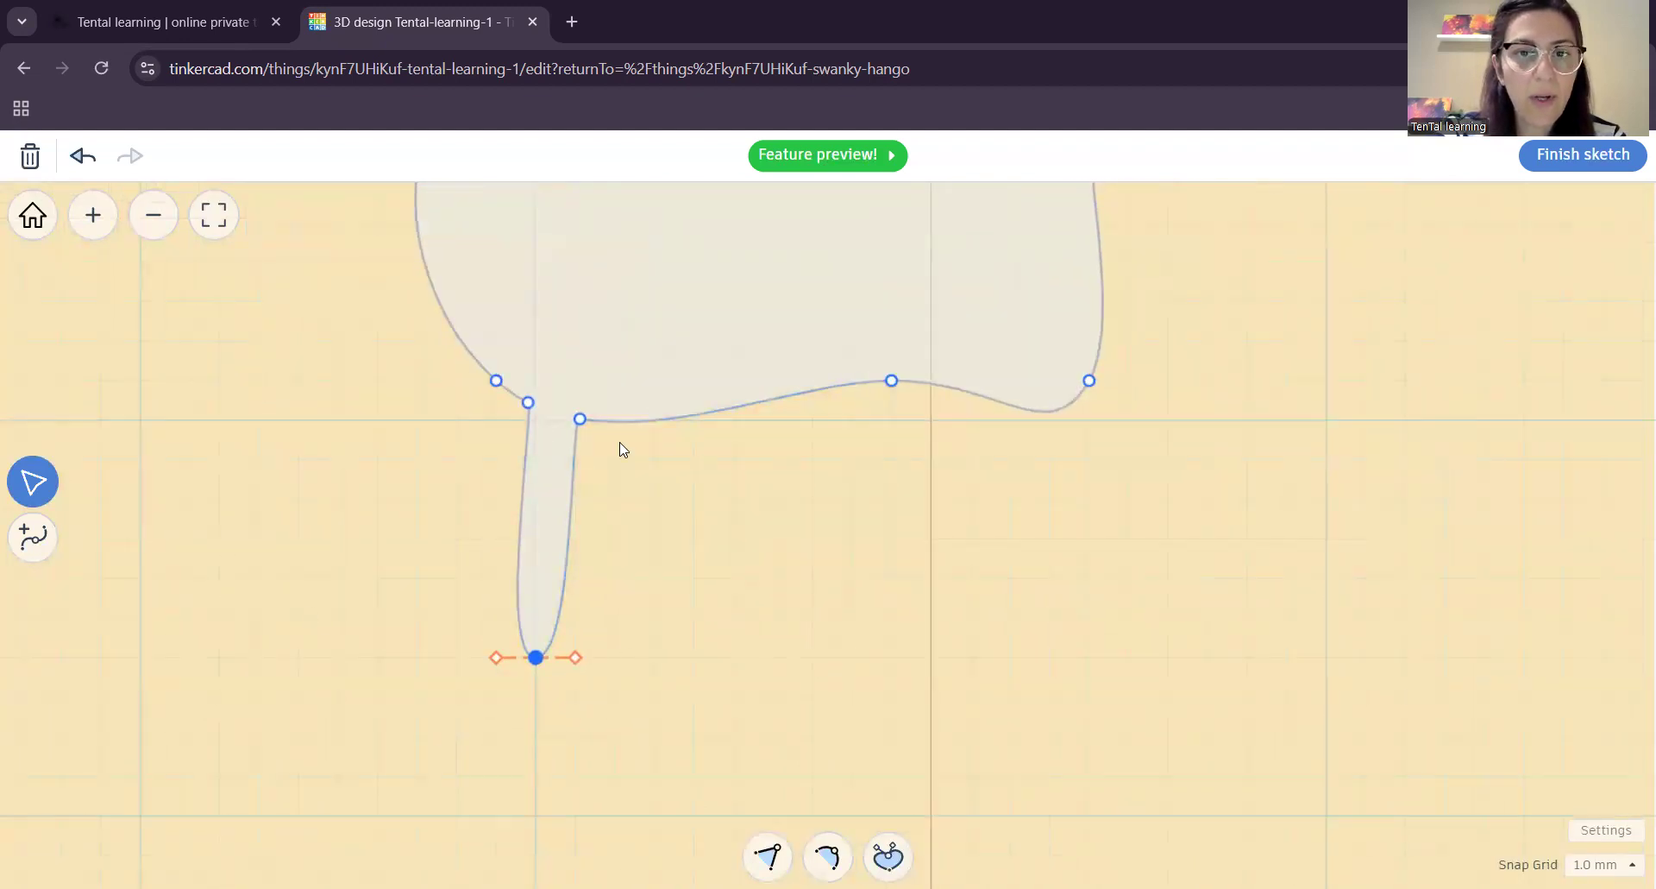
{"action": "scroll", "coordinate": [619, 435], "scroll_direction": "up", "scroll_amount": 1}
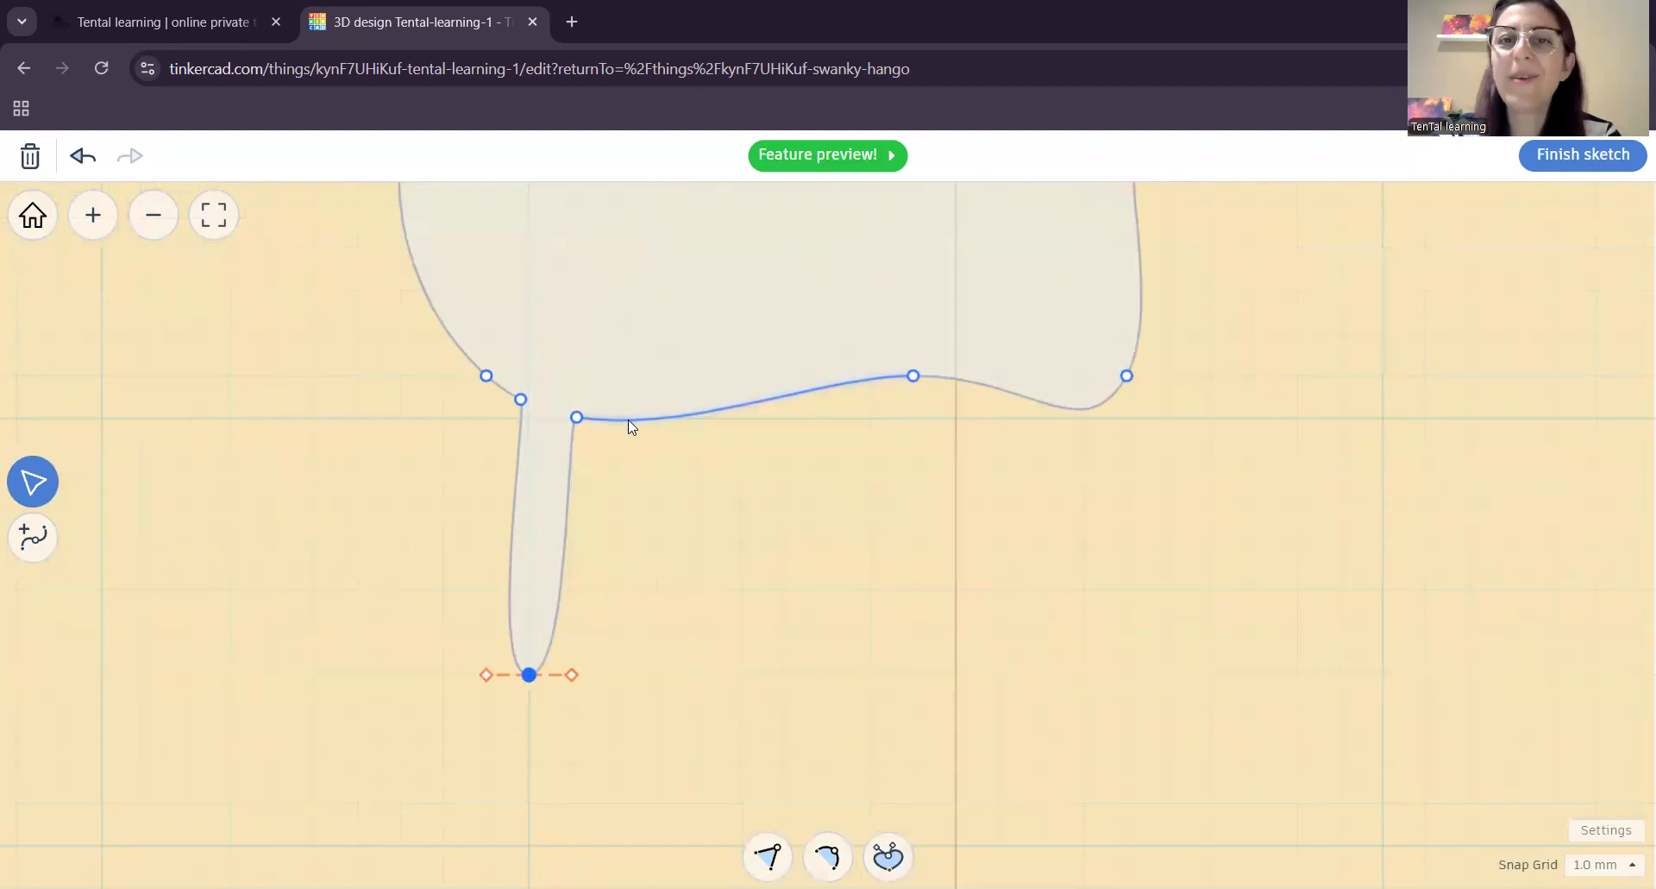
{"action": "left_click", "coordinate": [628, 419]}
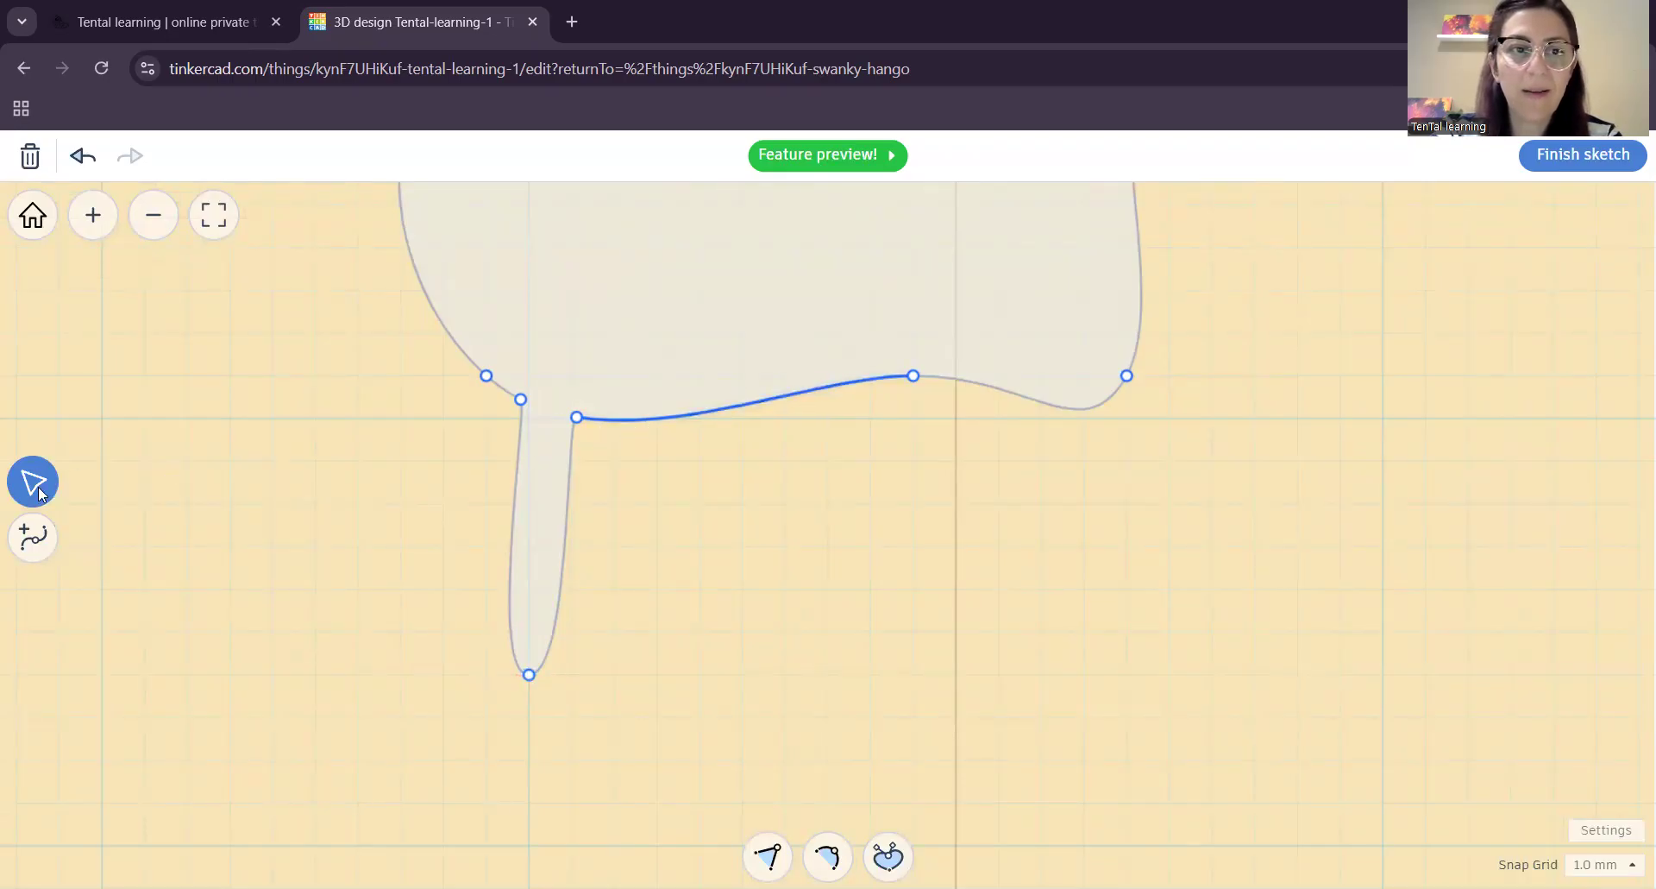
{"action": "left_click", "coordinate": [34, 547]}
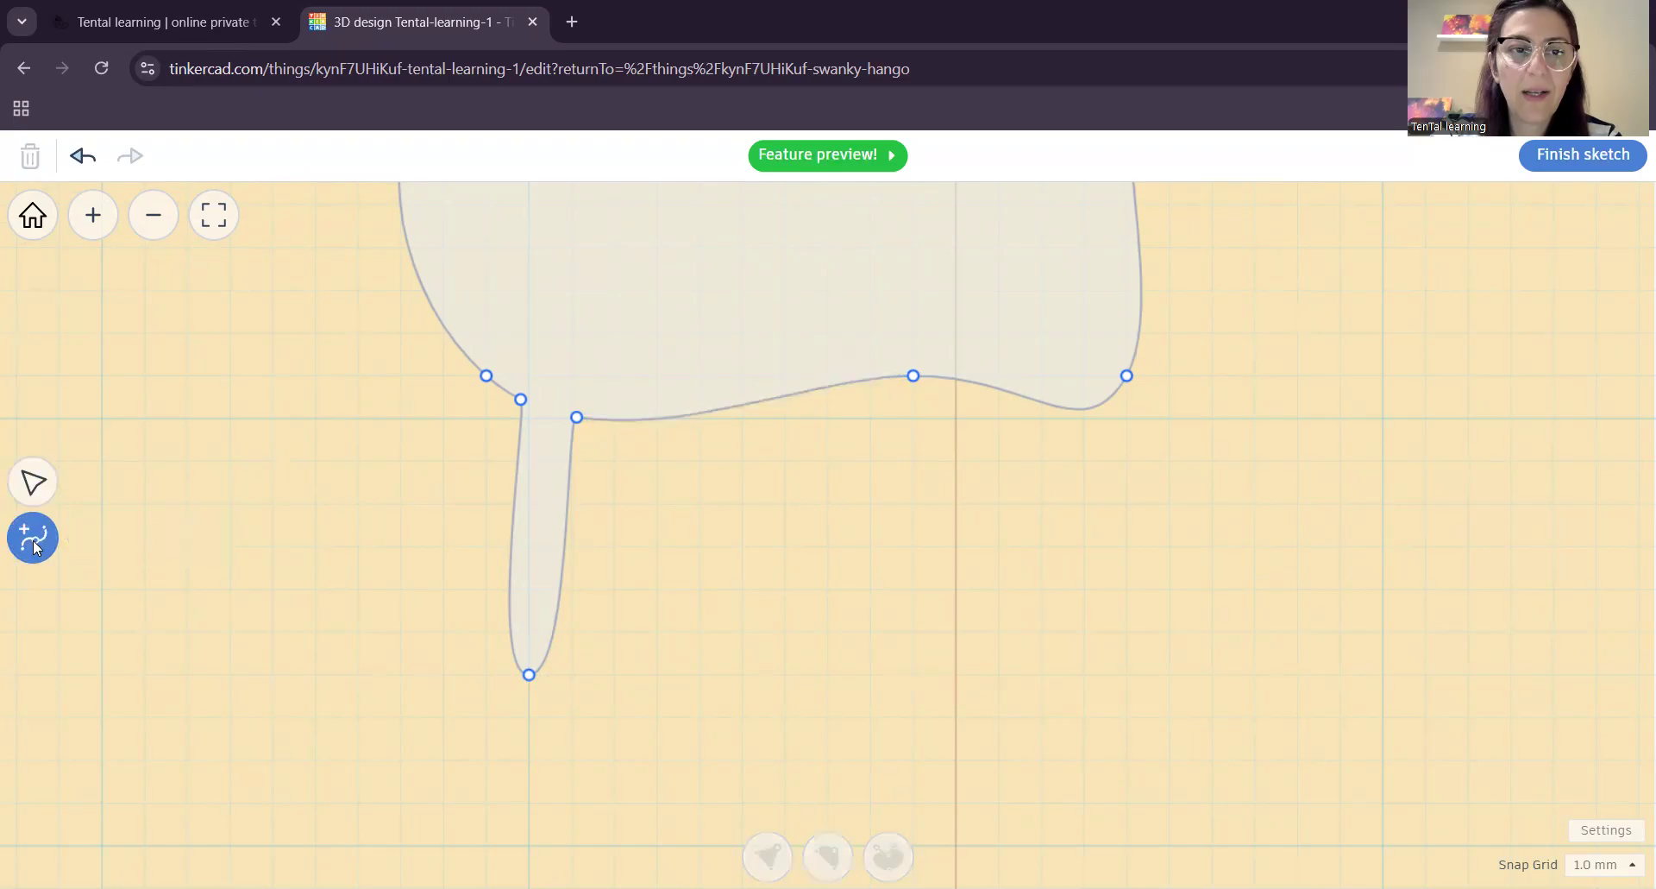
{"action": "left_click", "coordinate": [633, 420]}
{"action": "left_click", "coordinate": [681, 416]}
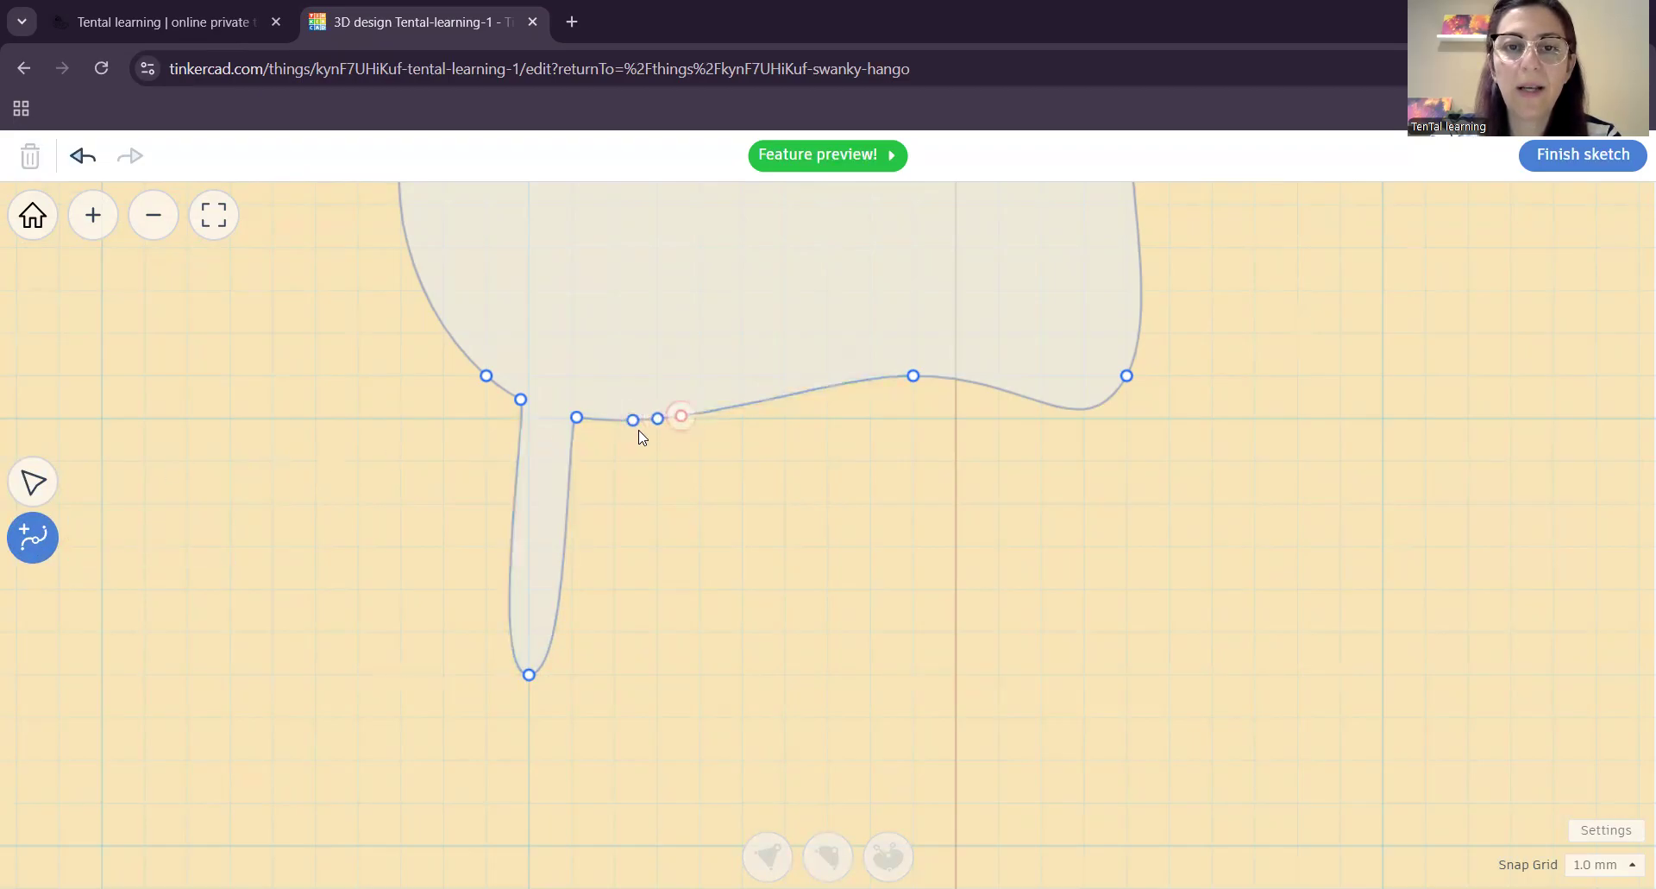
{"action": "left_click", "coordinate": [657, 420]}
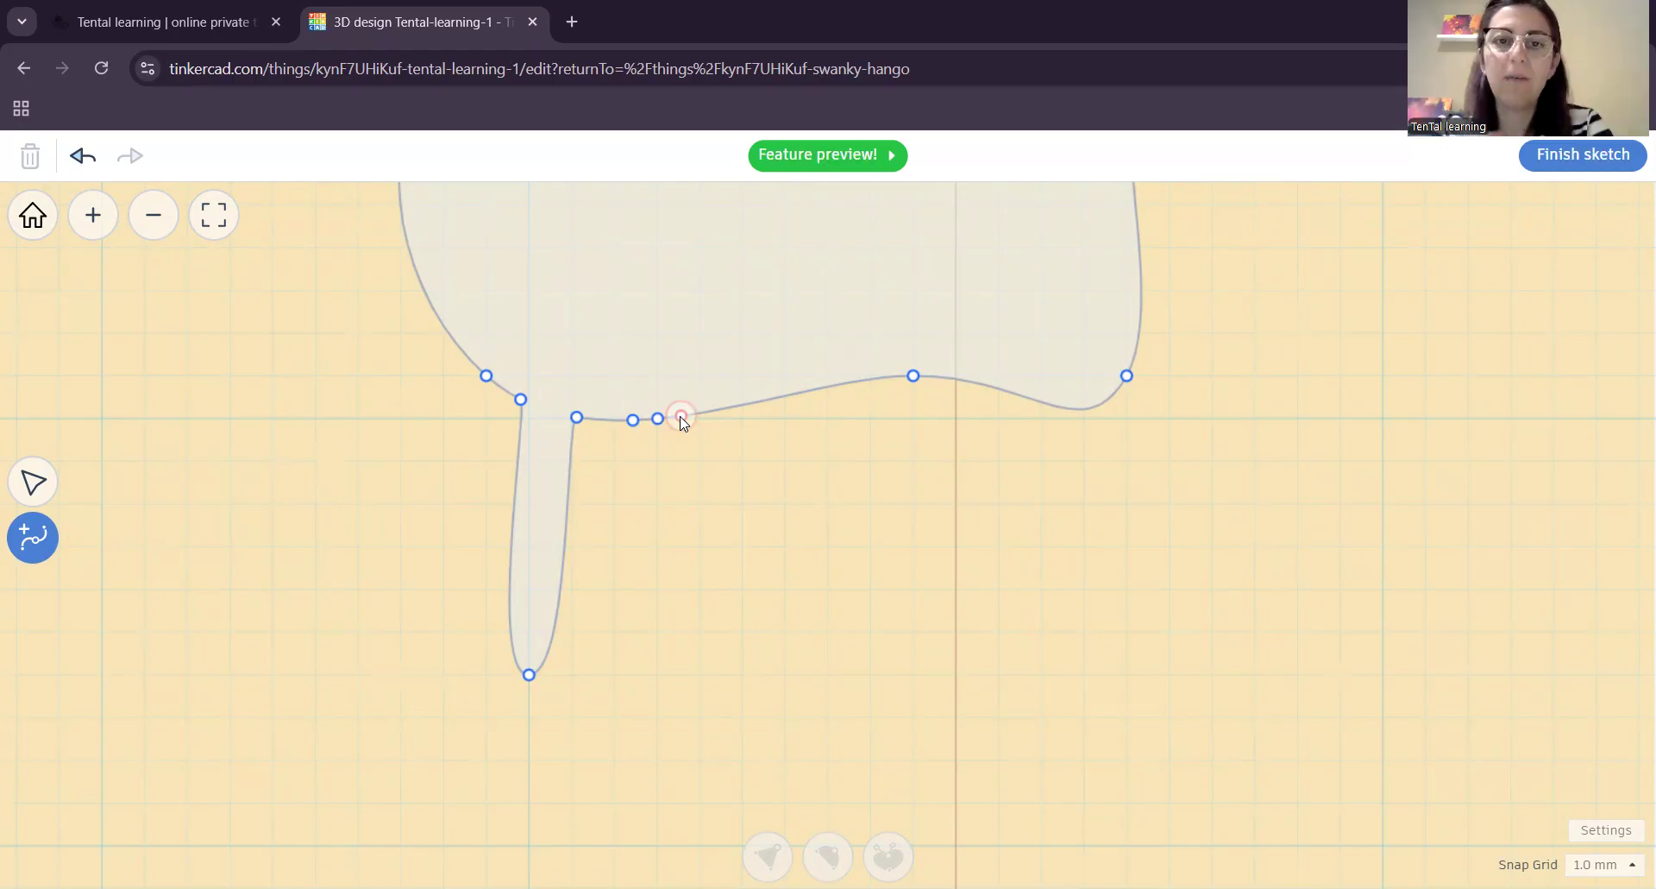
- Pull the middle new point down level with the first leg's tip, and widen both its handles to one grid square to round the second leg
{"action": "left_click", "coordinate": [32, 481]}
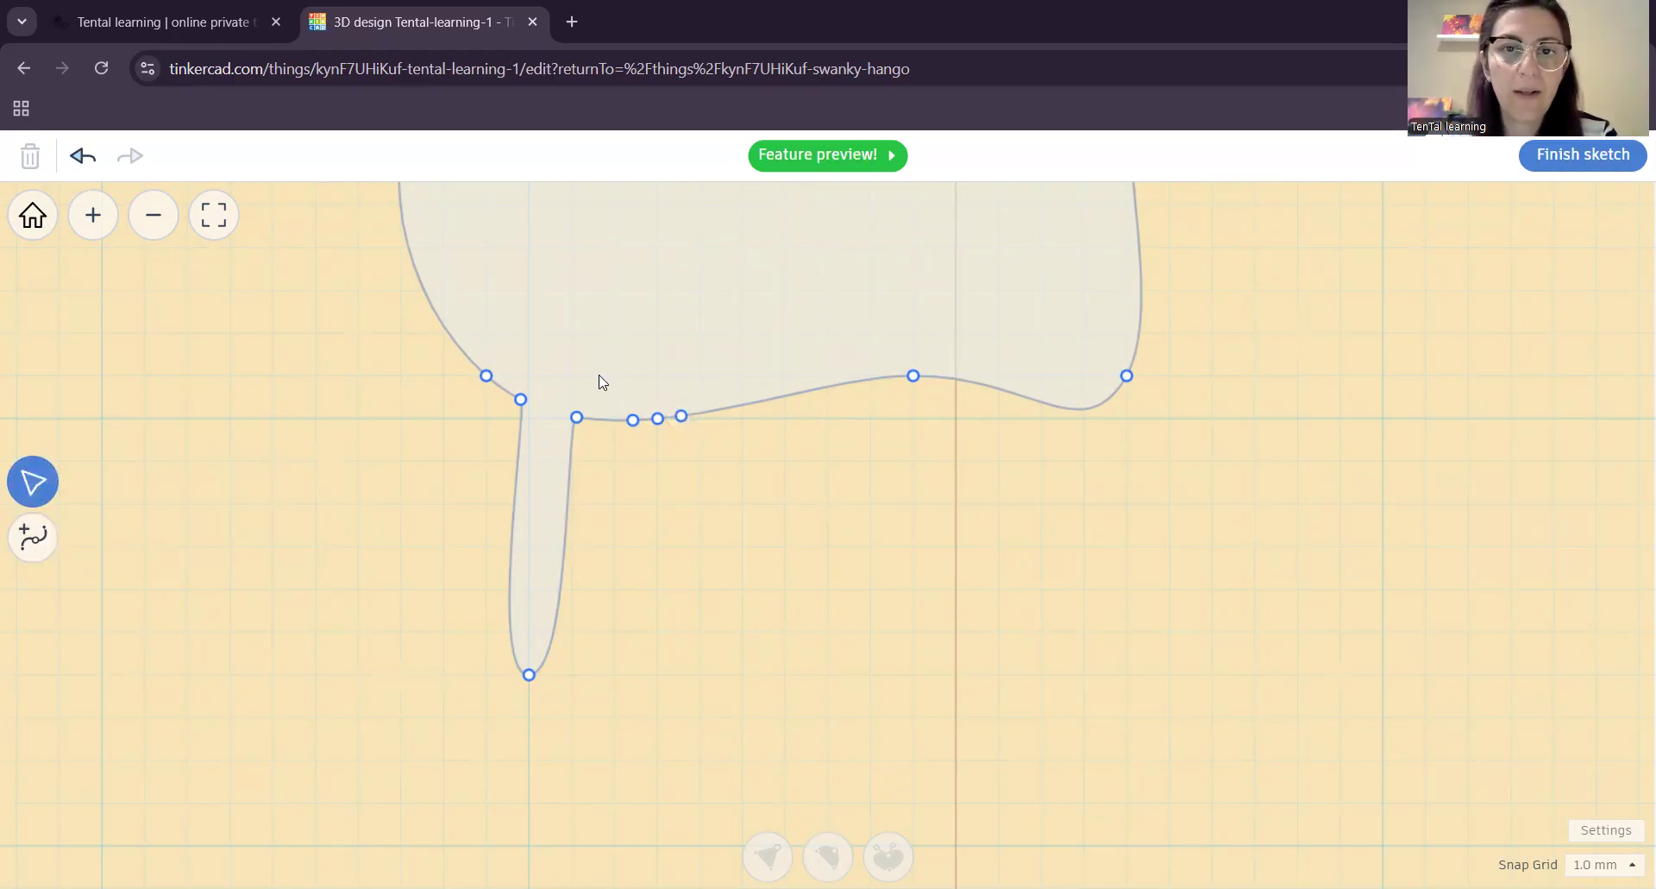
{"action": "left_click_drag", "start_coordinate": [659, 420], "coordinate": [657, 674]}
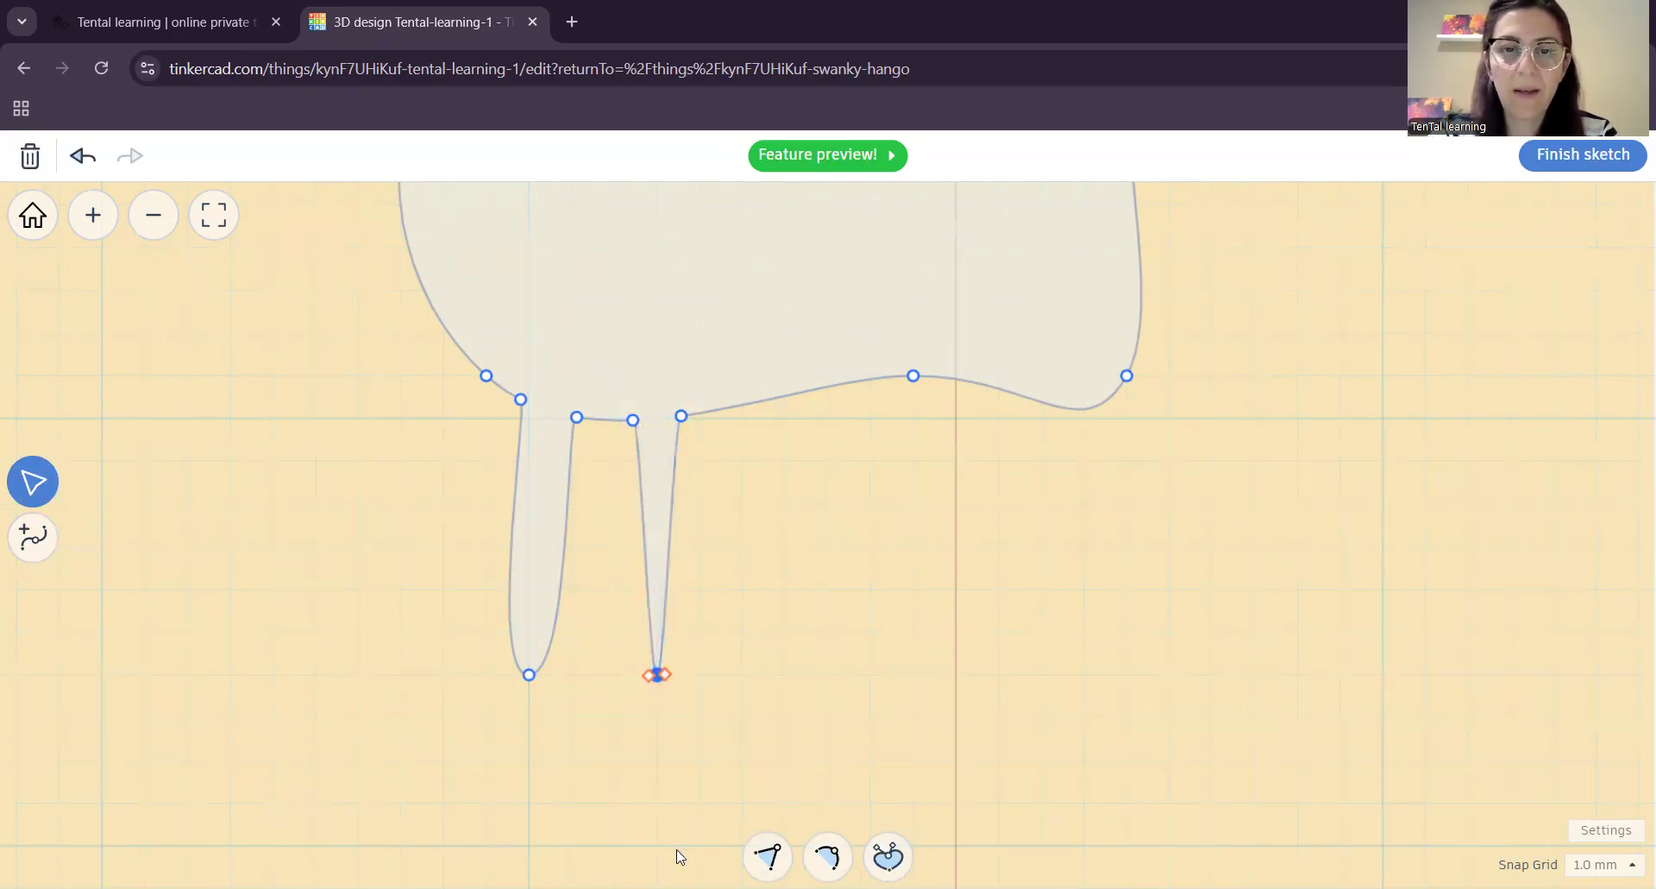
{"action": "scroll", "coordinate": [676, 780], "scroll_direction": "up", "scroll_amount": 5}
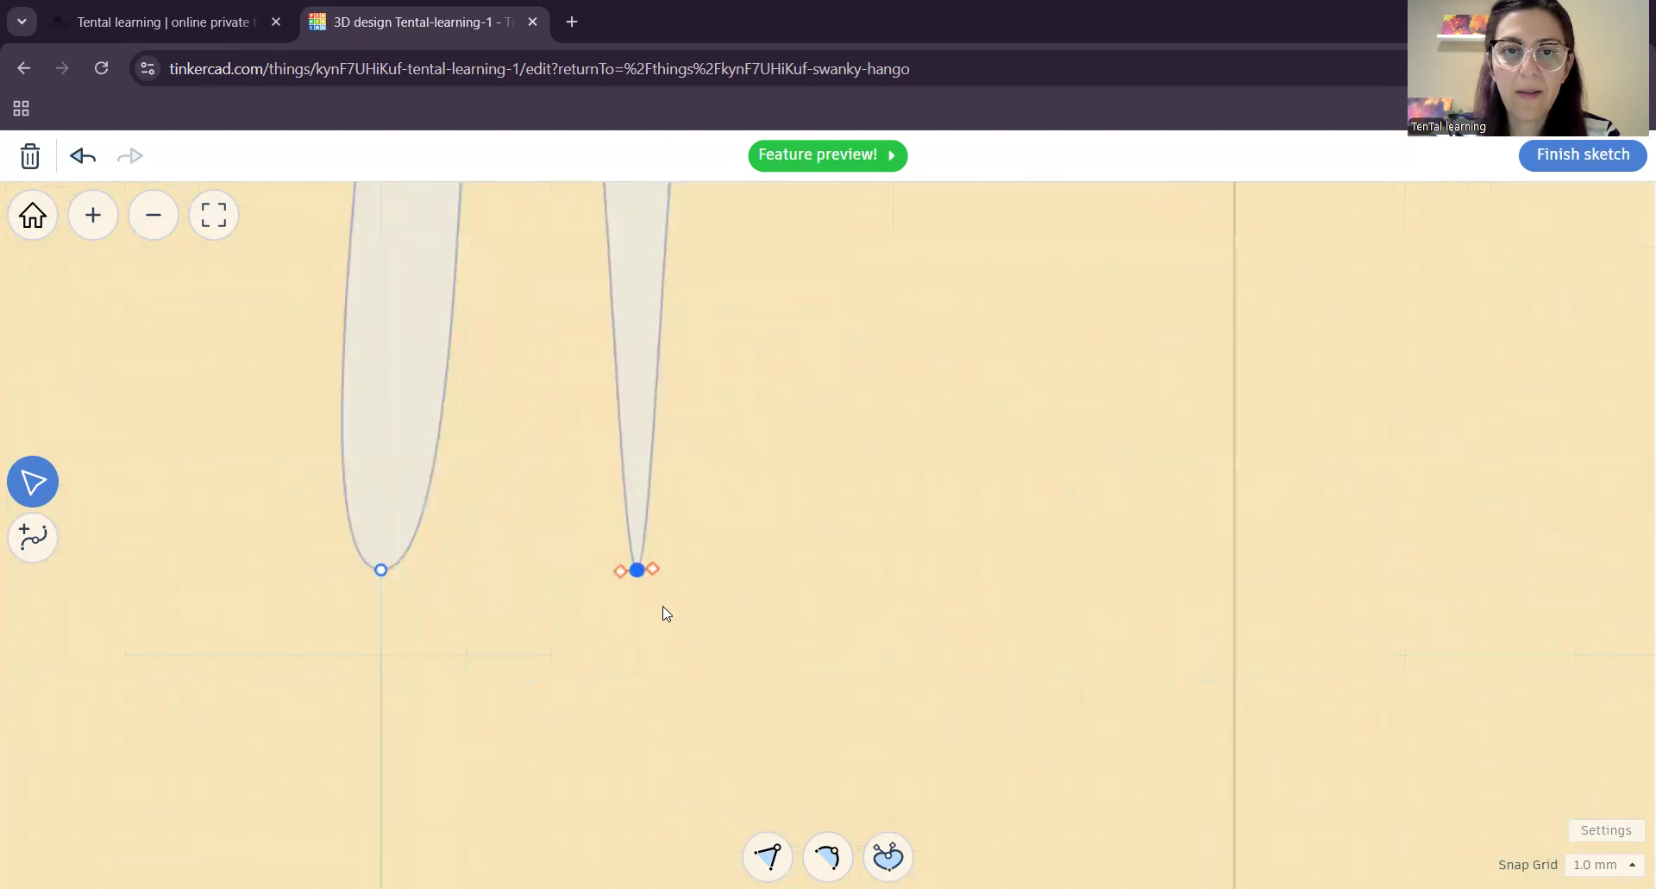
{"action": "left_click_drag", "start_coordinate": [654, 571], "coordinate": [723, 571]}
{"action": "left_click_drag", "start_coordinate": [620, 571], "coordinate": [551, 570]}
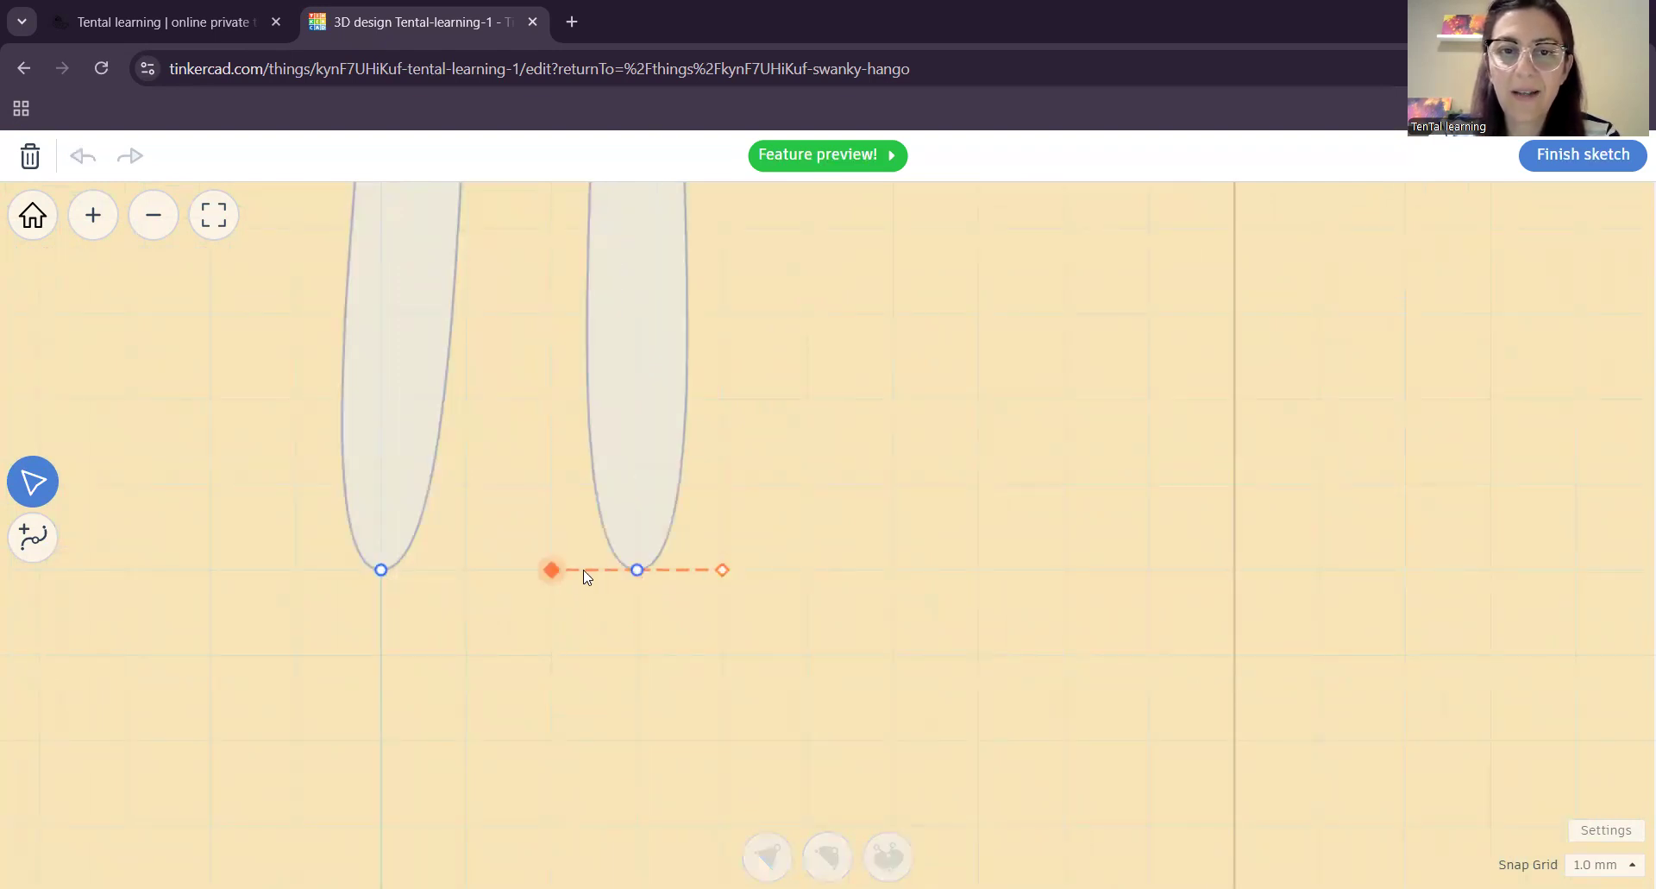
- Add three closely spaced points on the belly edge between the second leg and the belly's middle point
{"action": "scroll", "coordinate": [715, 648], "scroll_direction": "up", "scroll_amount": 2}
{"action": "scroll", "coordinate": [714, 647], "scroll_direction": "down", "scroll_amount": 4}
{"action": "scroll", "coordinate": [691, 517], "scroll_direction": "down", "scroll_amount": 5}
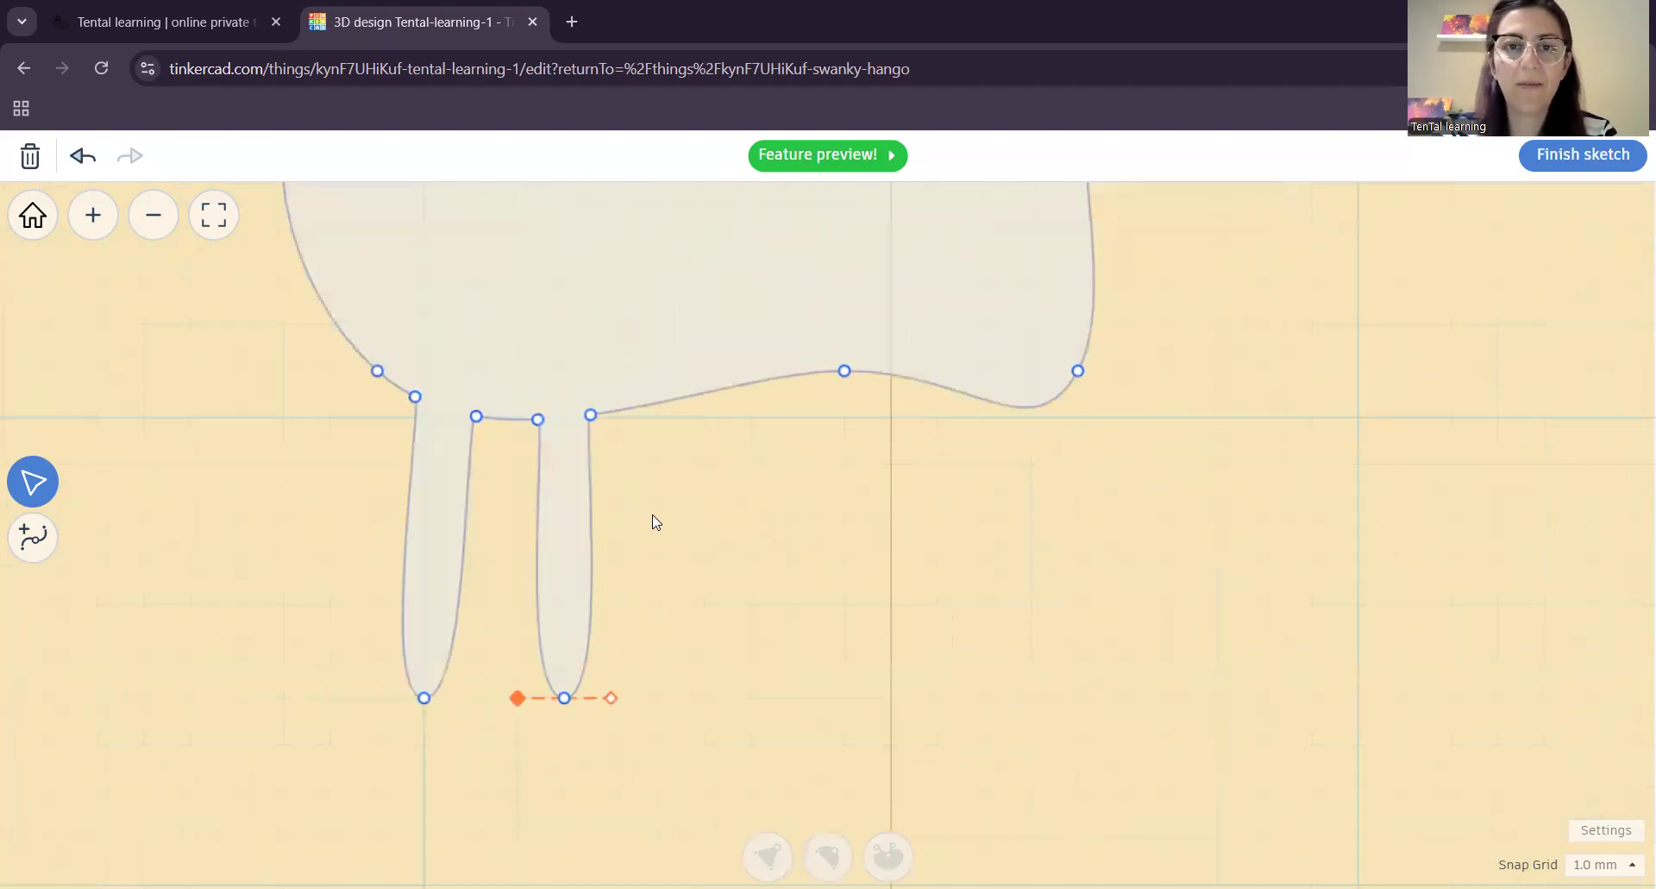
{"action": "left_click", "coordinate": [33, 537]}
{"action": "left_click", "coordinate": [667, 444]}
{"action": "left_click", "coordinate": [687, 439]}
{"action": "left_click", "coordinate": [709, 435]}
{"action": "left_click", "coordinate": [687, 440]}
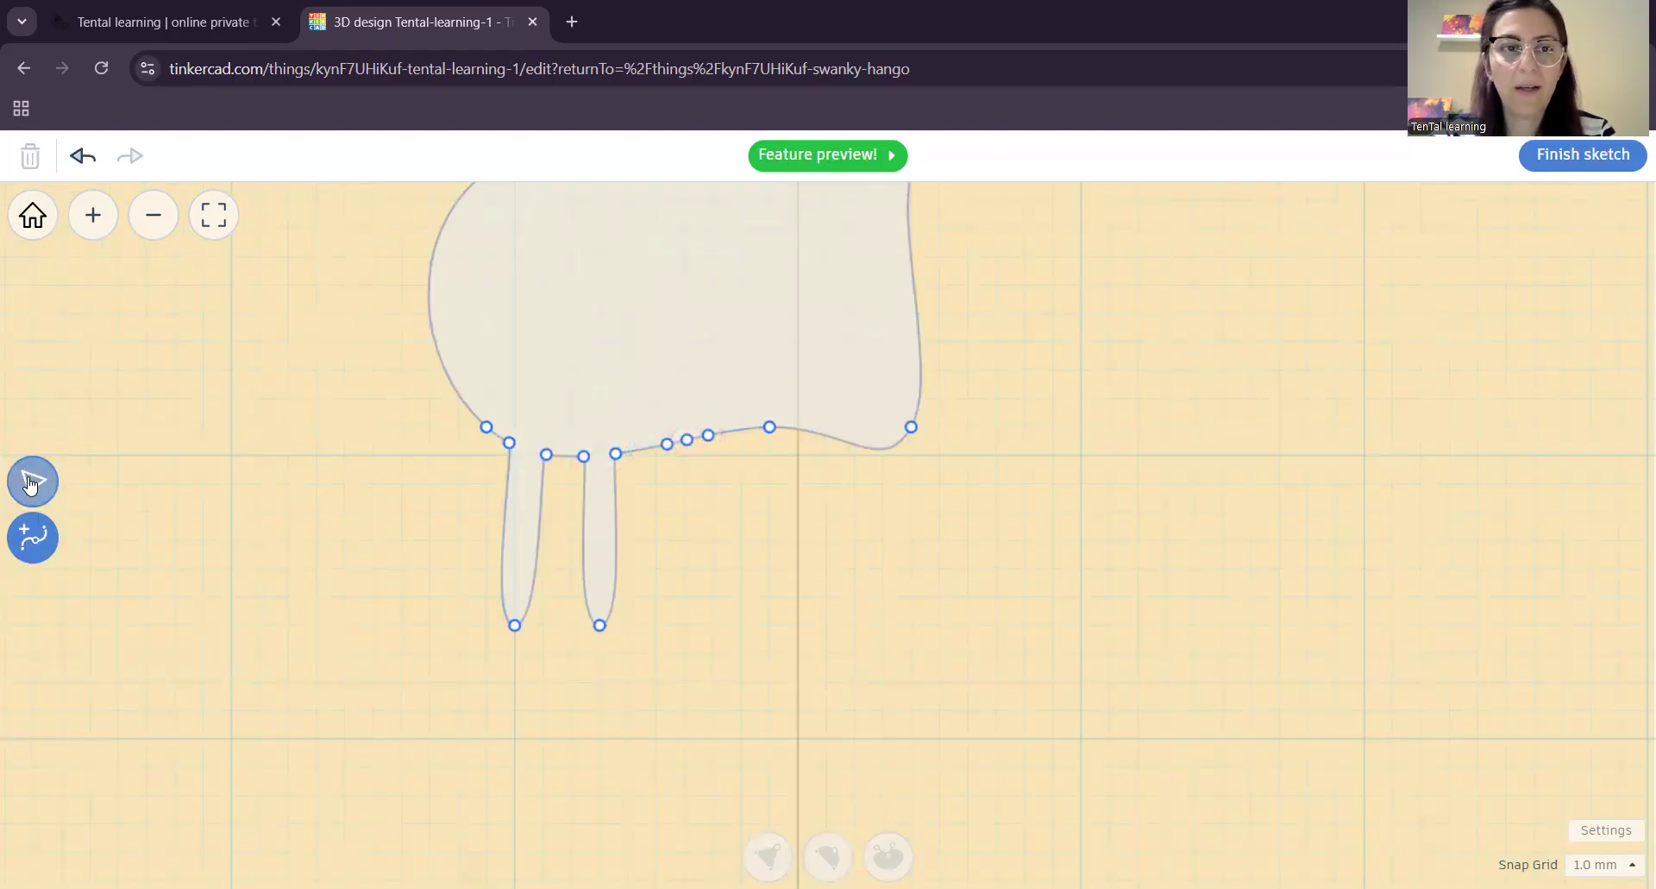
- Form the third leg by pulling the middle new point down level with the other tips and widening its handles to one grid square each
{"action": "left_click", "coordinate": [33, 481]}
{"action": "left_click", "coordinate": [685, 442]}
{"action": "mouse_move", "coordinate": [683, 440]}
{"action": "left_mouse_down"}
{"action": "mouse_move", "coordinate": [688, 621]}
{"action": "mouse_move", "coordinate": [656, 625]}
{"action": "mouse_move", "coordinate": [713, 624]}
{"action": "left_mouse_up"}
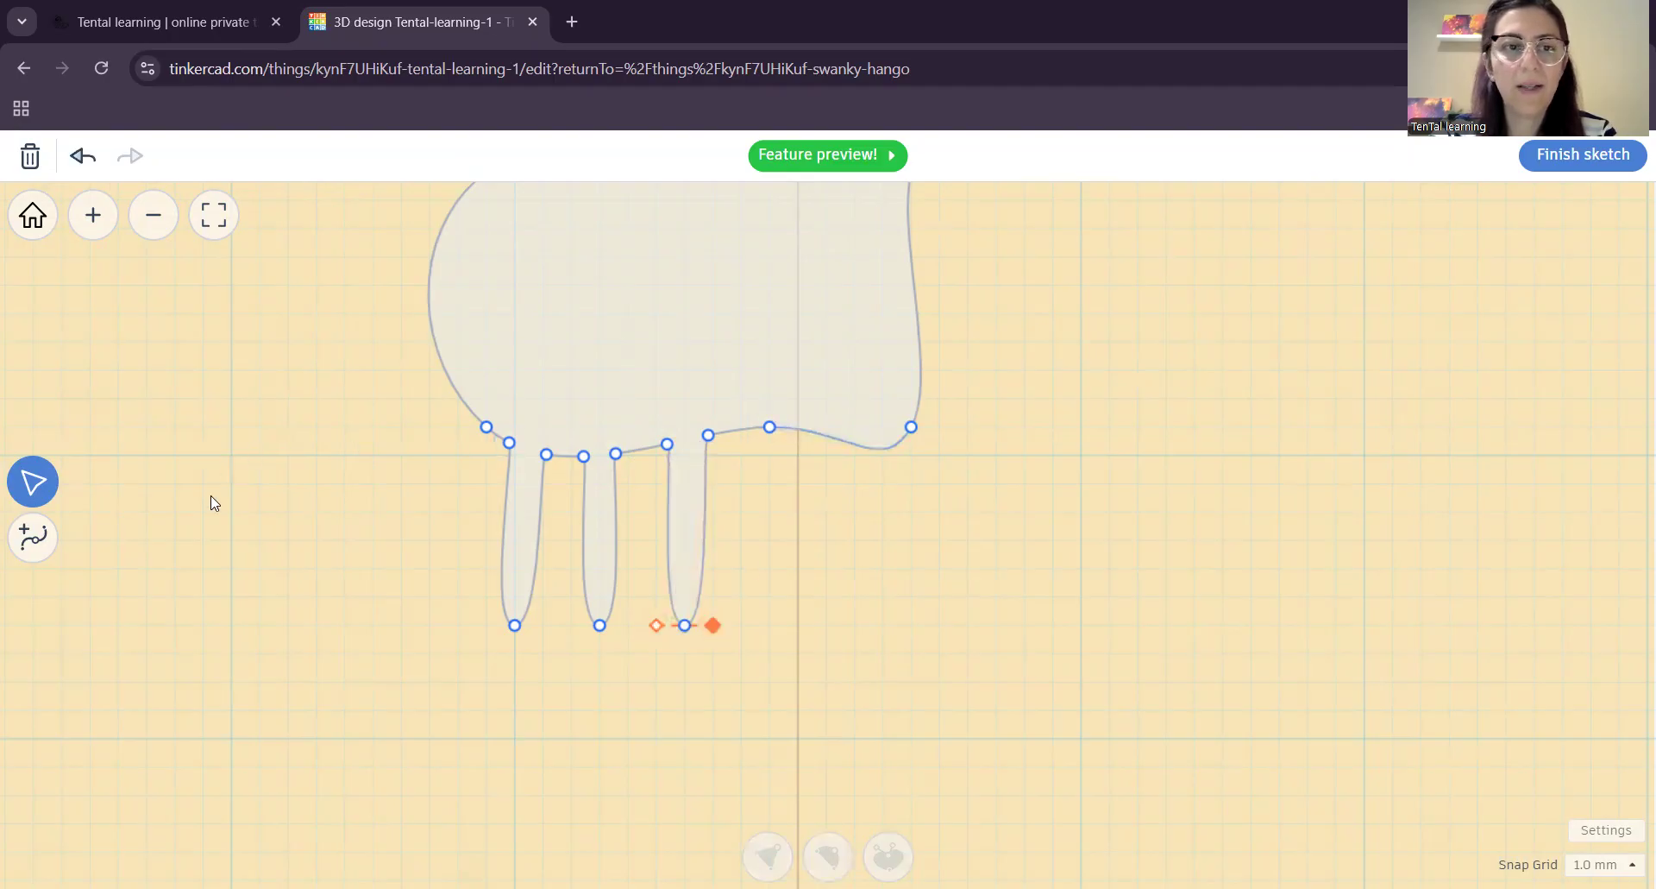
- Add two points right of the belly's middle point and pull the nearer one down into a fourth leg with a rounded tip on the centre line
{"action": "left_click", "coordinate": [34, 537]}
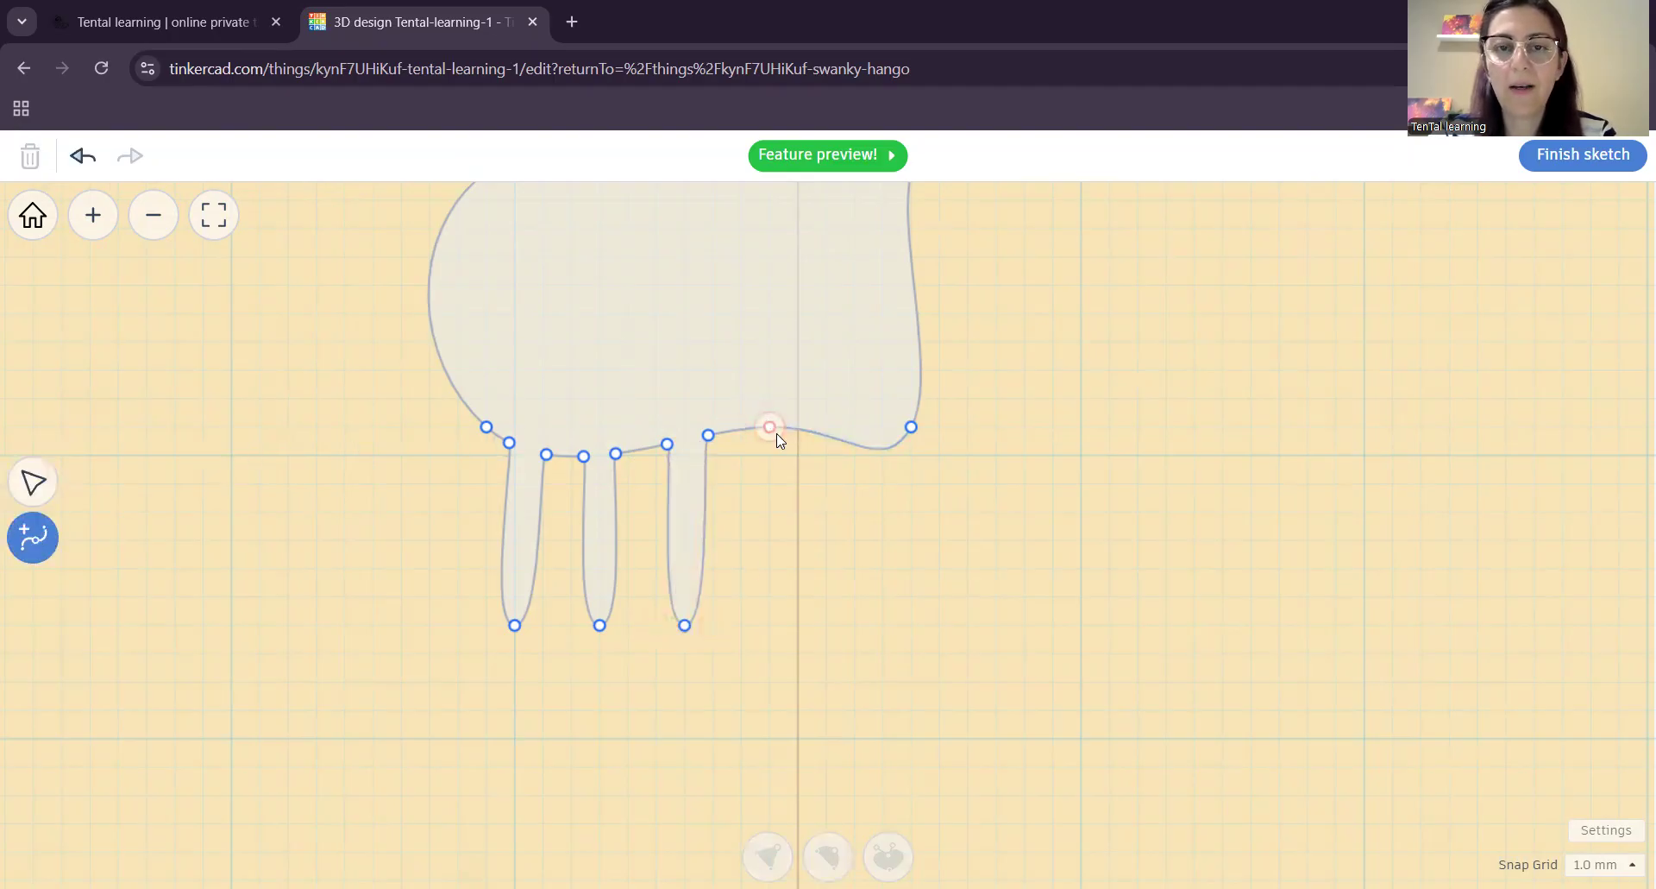
{"action": "left_click", "coordinate": [769, 427]}
{"action": "left_click", "coordinate": [787, 427]}
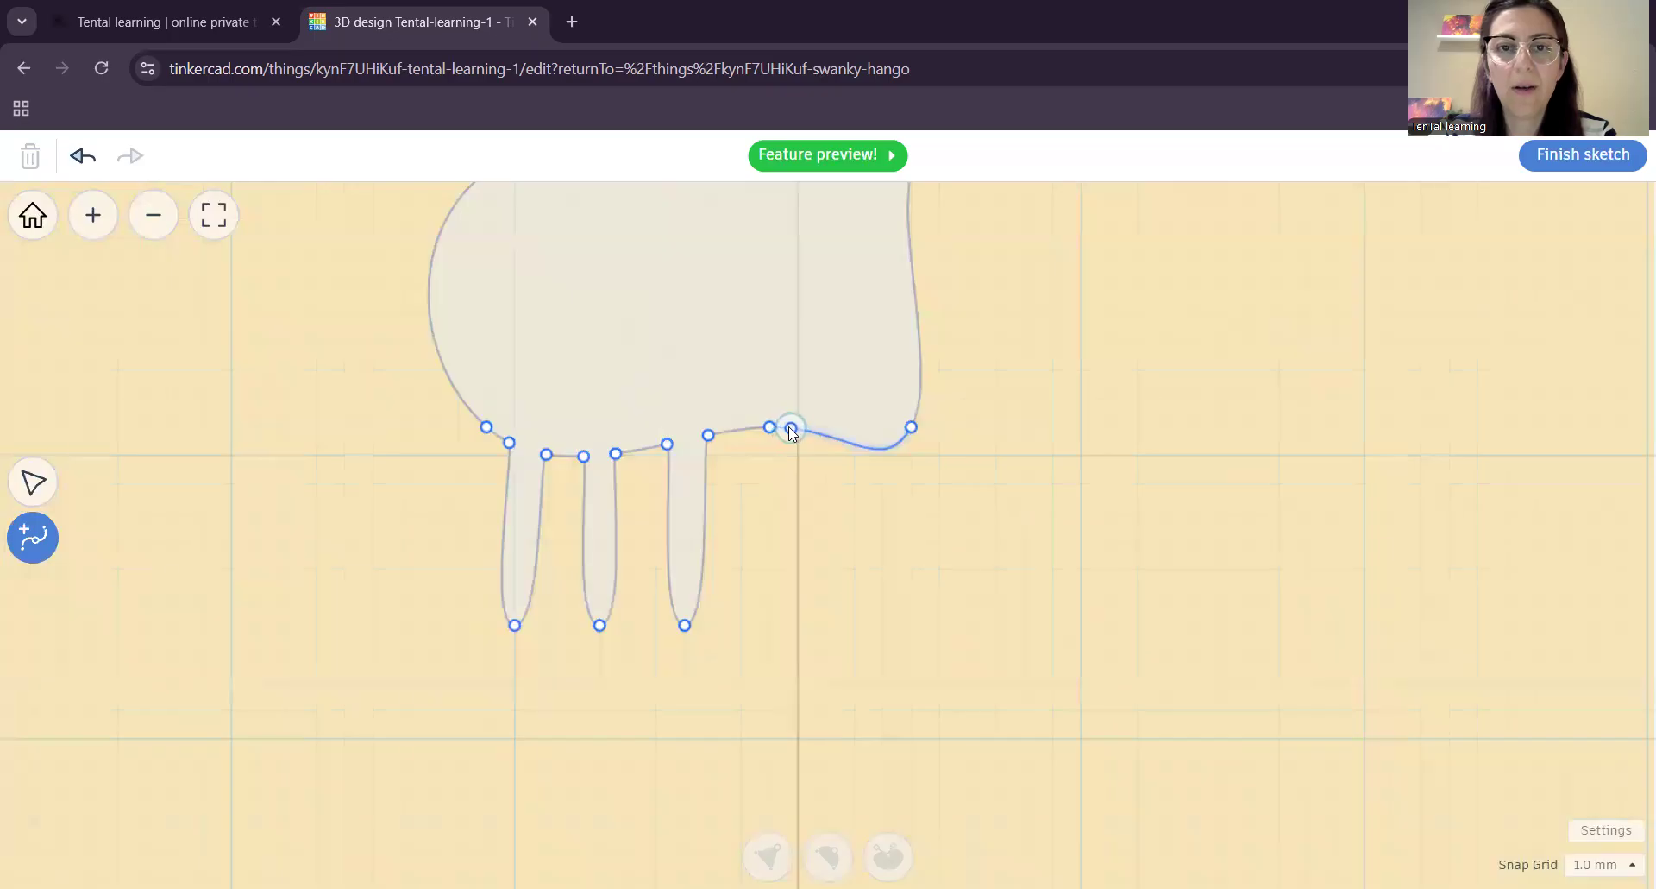
{"action": "left_click", "coordinate": [807, 430]}
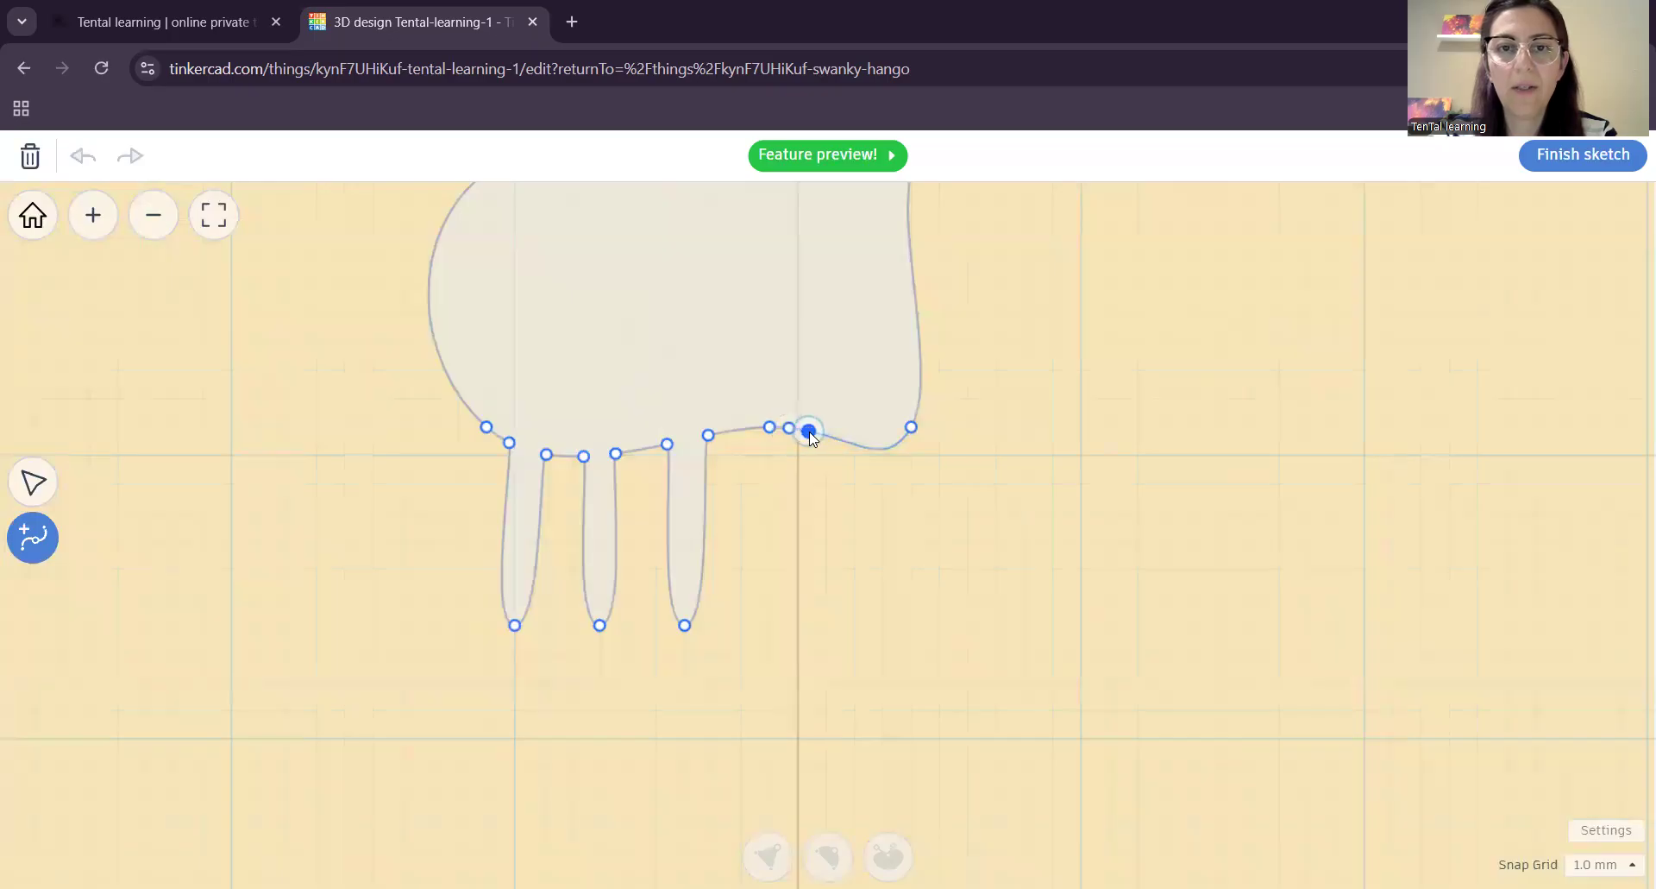
{"action": "left_click", "coordinate": [33, 482]}
{"action": "left_click_drag", "start_coordinate": [789, 427], "coordinate": [825, 624]}
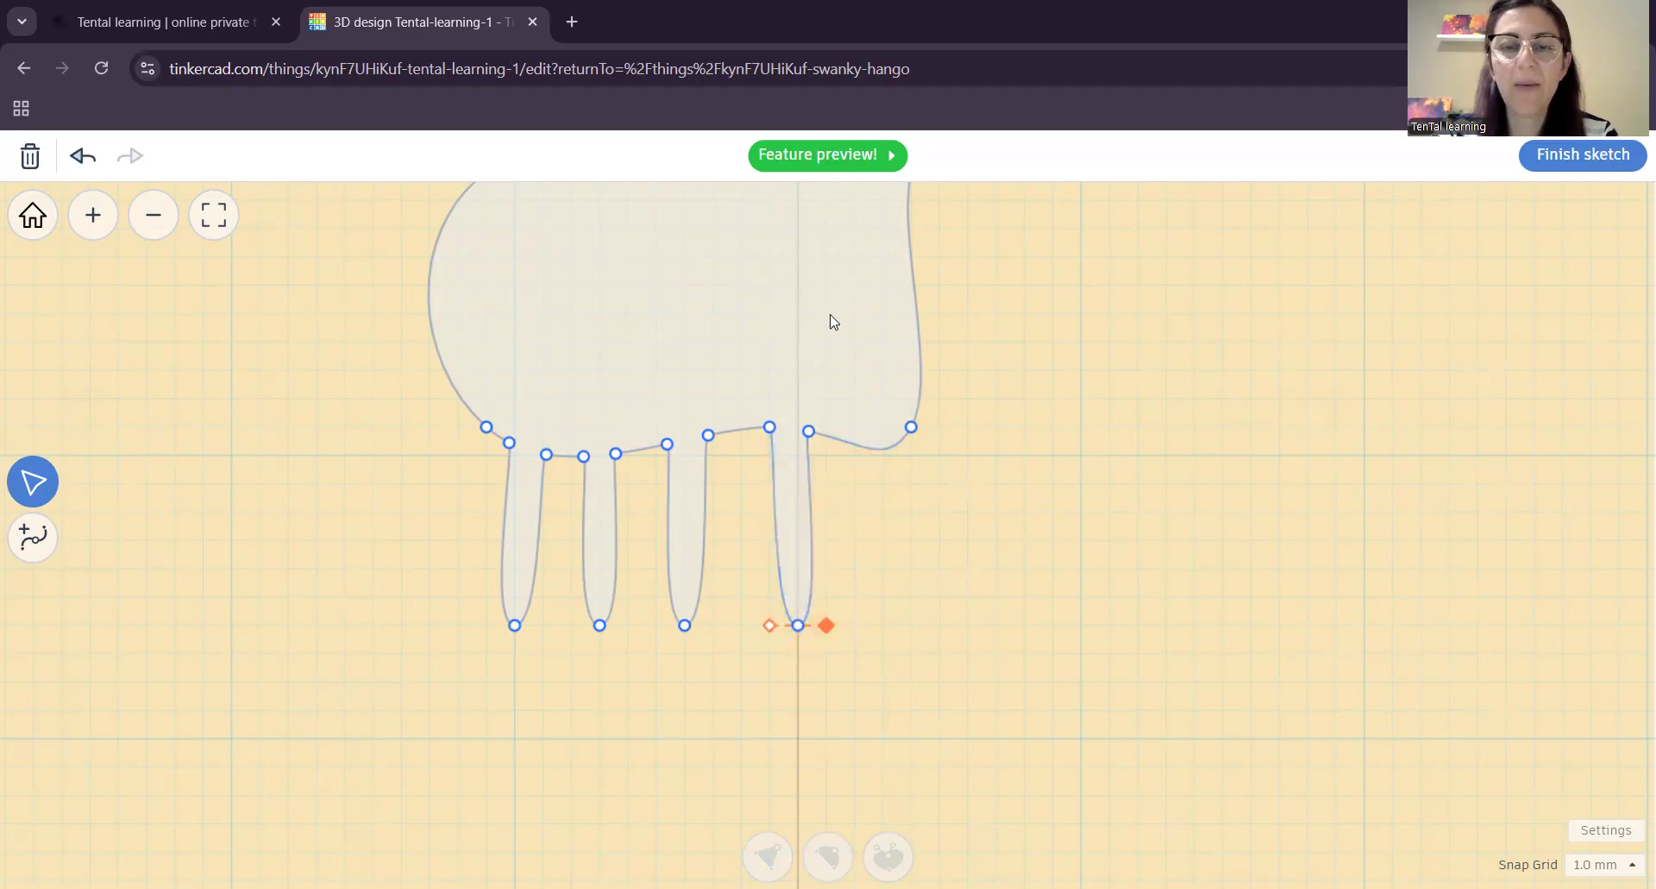
- Tilt the curve handles of the body's lower-right corner point diagonally, one grid square up-right and one down-left, to even out the chest
{"action": "middle_click_drag", "start_coordinate": [833, 322], "coordinate": [773, 522]}
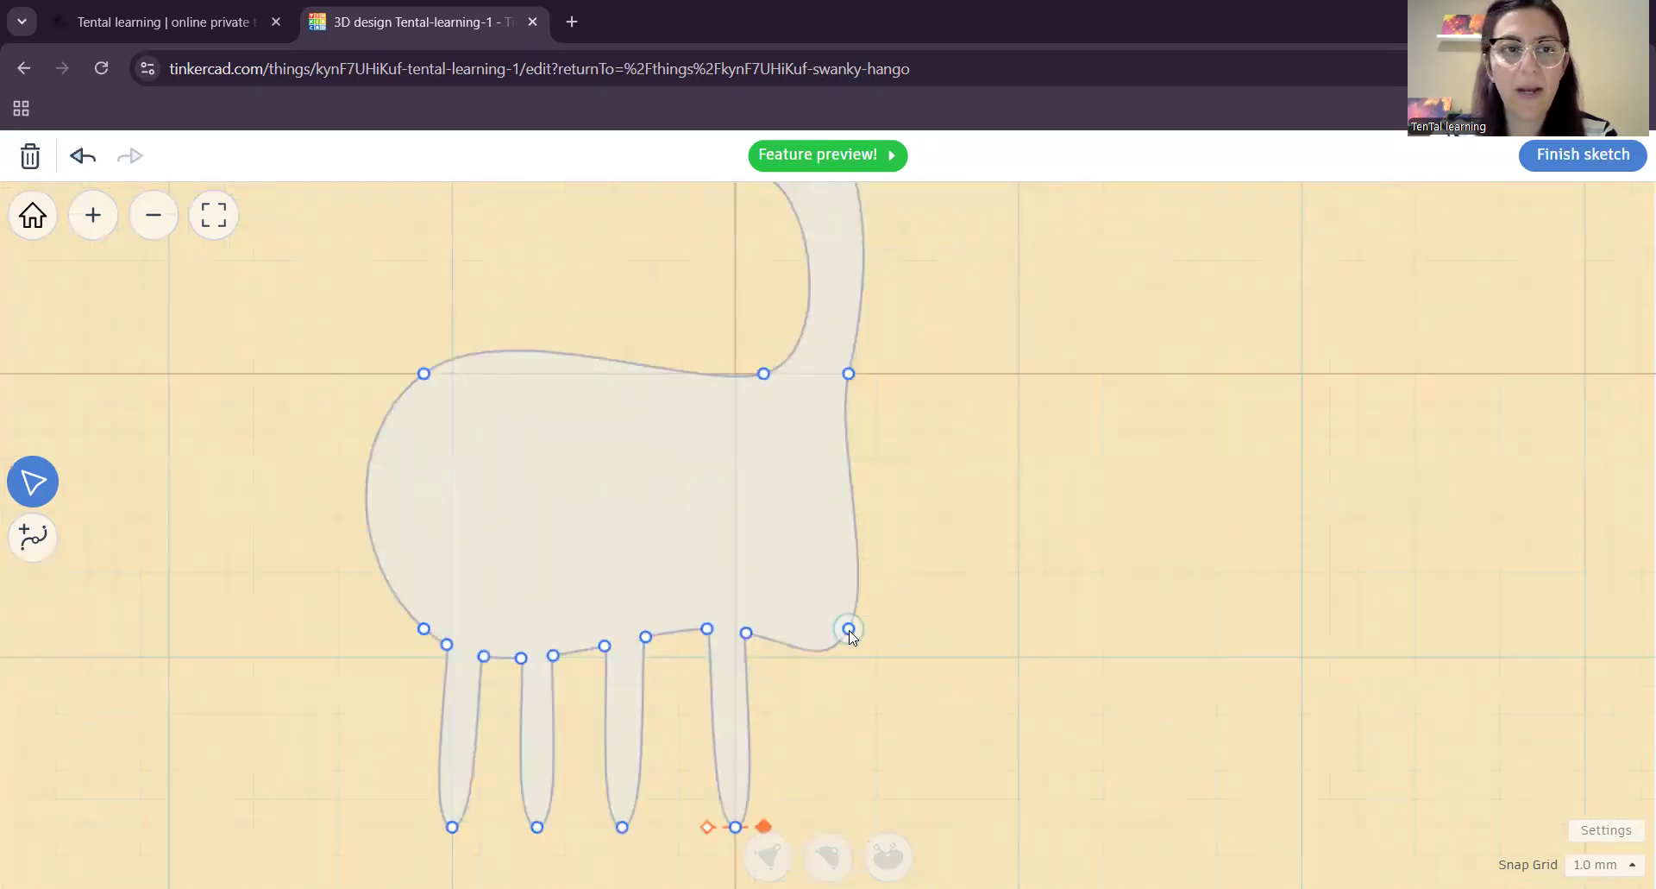
{"action": "mouse_move", "coordinate": [847, 630]}
{"action": "left_mouse_down"}
{"action": "mouse_move", "coordinate": [845, 584]}
{"action": "mouse_move", "coordinate": [864, 545]}
{"action": "mouse_move", "coordinate": [876, 558]}
{"action": "mouse_move", "coordinate": [840, 547]}
{"action": "mouse_move", "coordinate": [876, 547]}
{"action": "mouse_move", "coordinate": [871, 568]}
{"action": "left_mouse_up"}
{"action": "scroll", "coordinate": [934, 552], "scroll_direction": "up", "scroll_amount": 3}
{"action": "scroll", "coordinate": [928, 643], "scroll_direction": "down", "scroll_amount": 3}
{"action": "scroll", "coordinate": [688, 566], "scroll_direction": "up", "scroll_amount": 1}
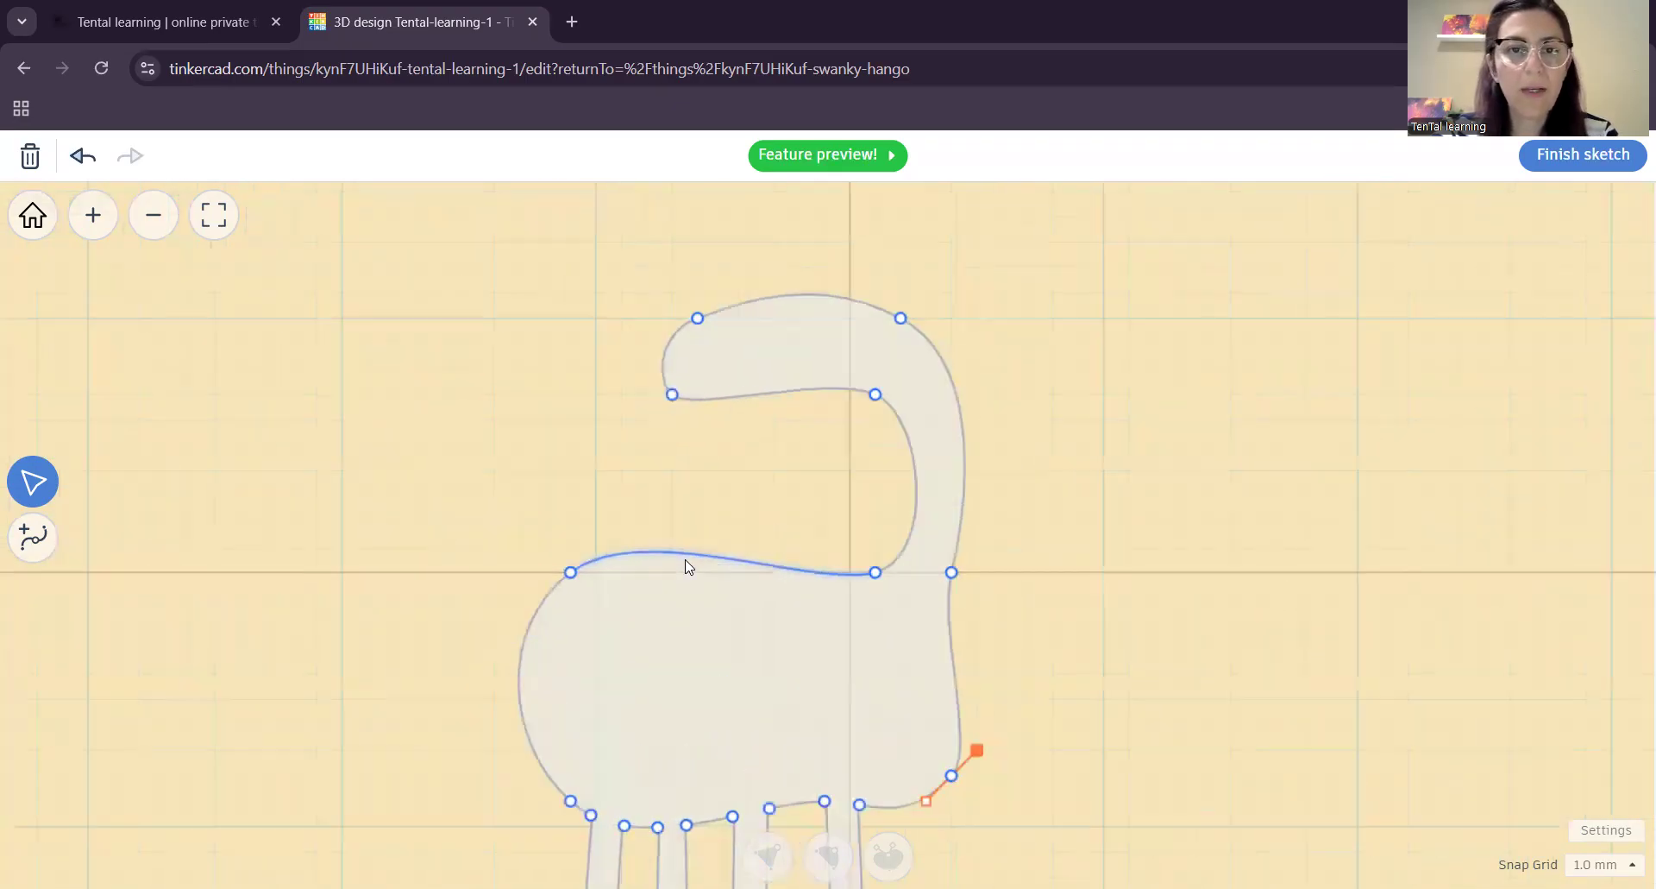
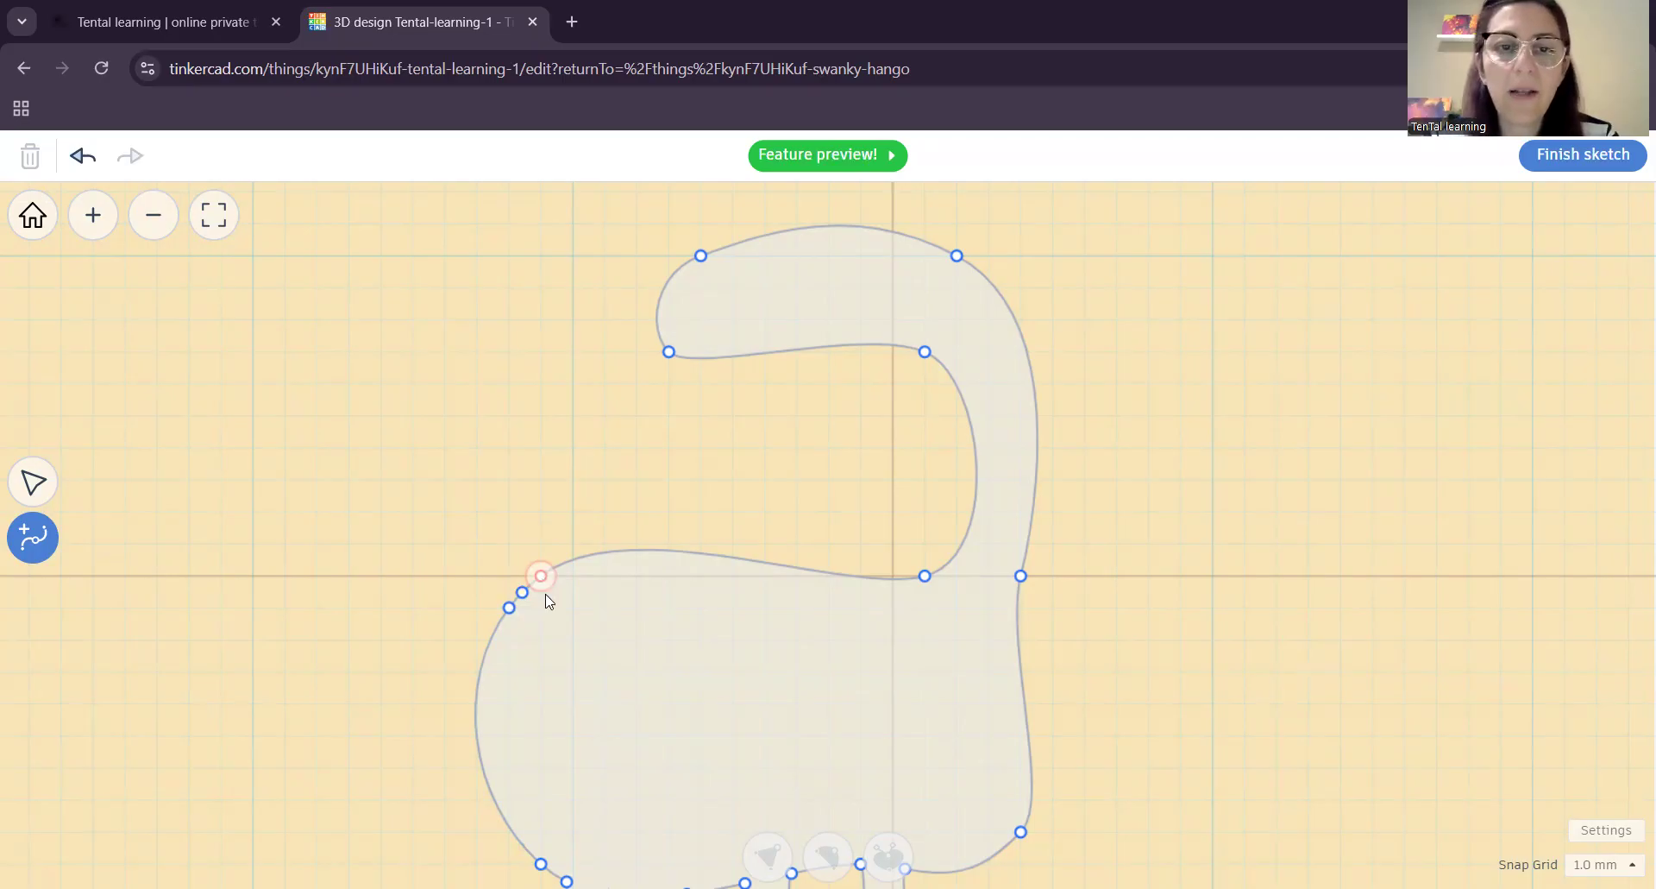
- Pull the middle point at the body's upper-left corner out into a tail and set a new lower-edge point two grid squares below its tip
{"action": "left_click", "coordinate": [33, 481]}
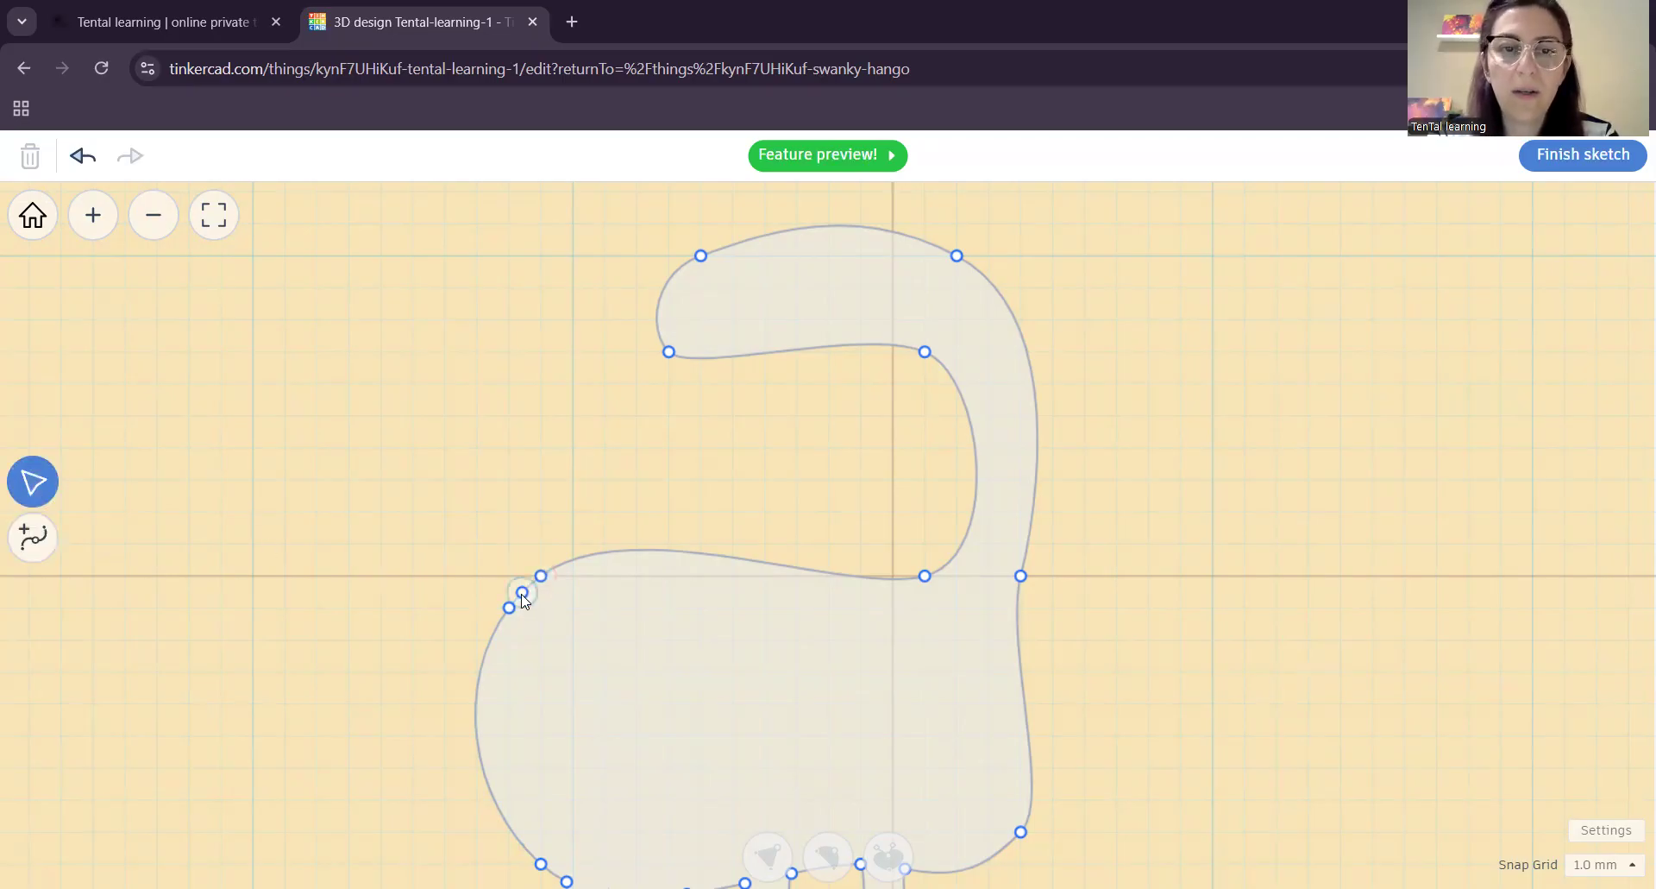
{"action": "left_click_drag", "start_coordinate": [522, 593], "coordinate": [410, 478]}
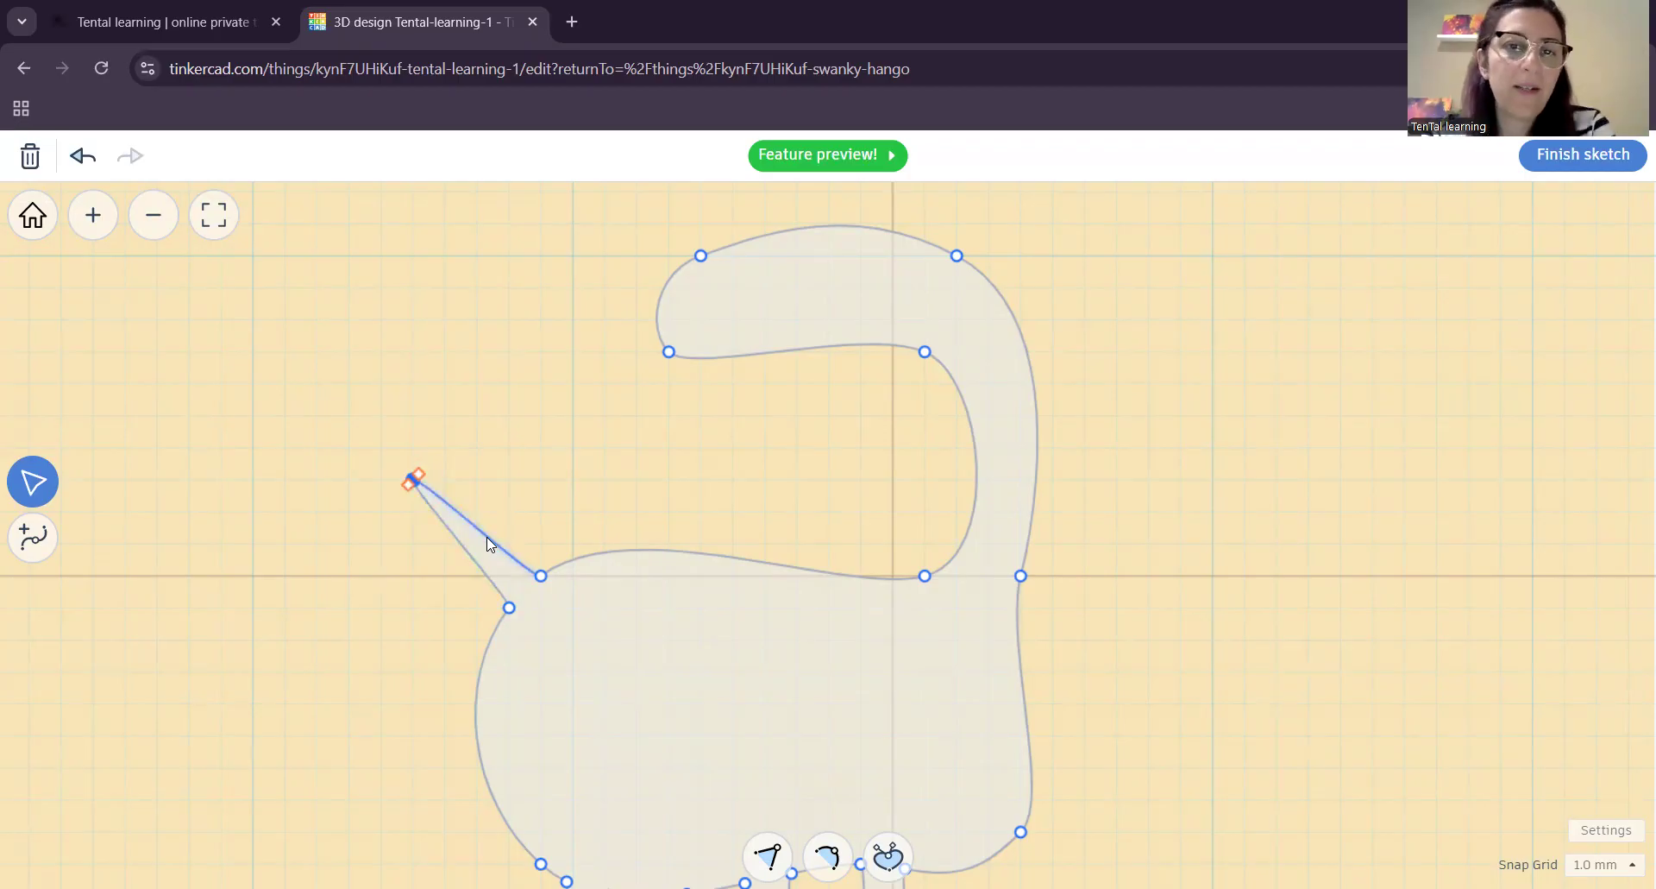
{"action": "left_click", "coordinate": [33, 537]}
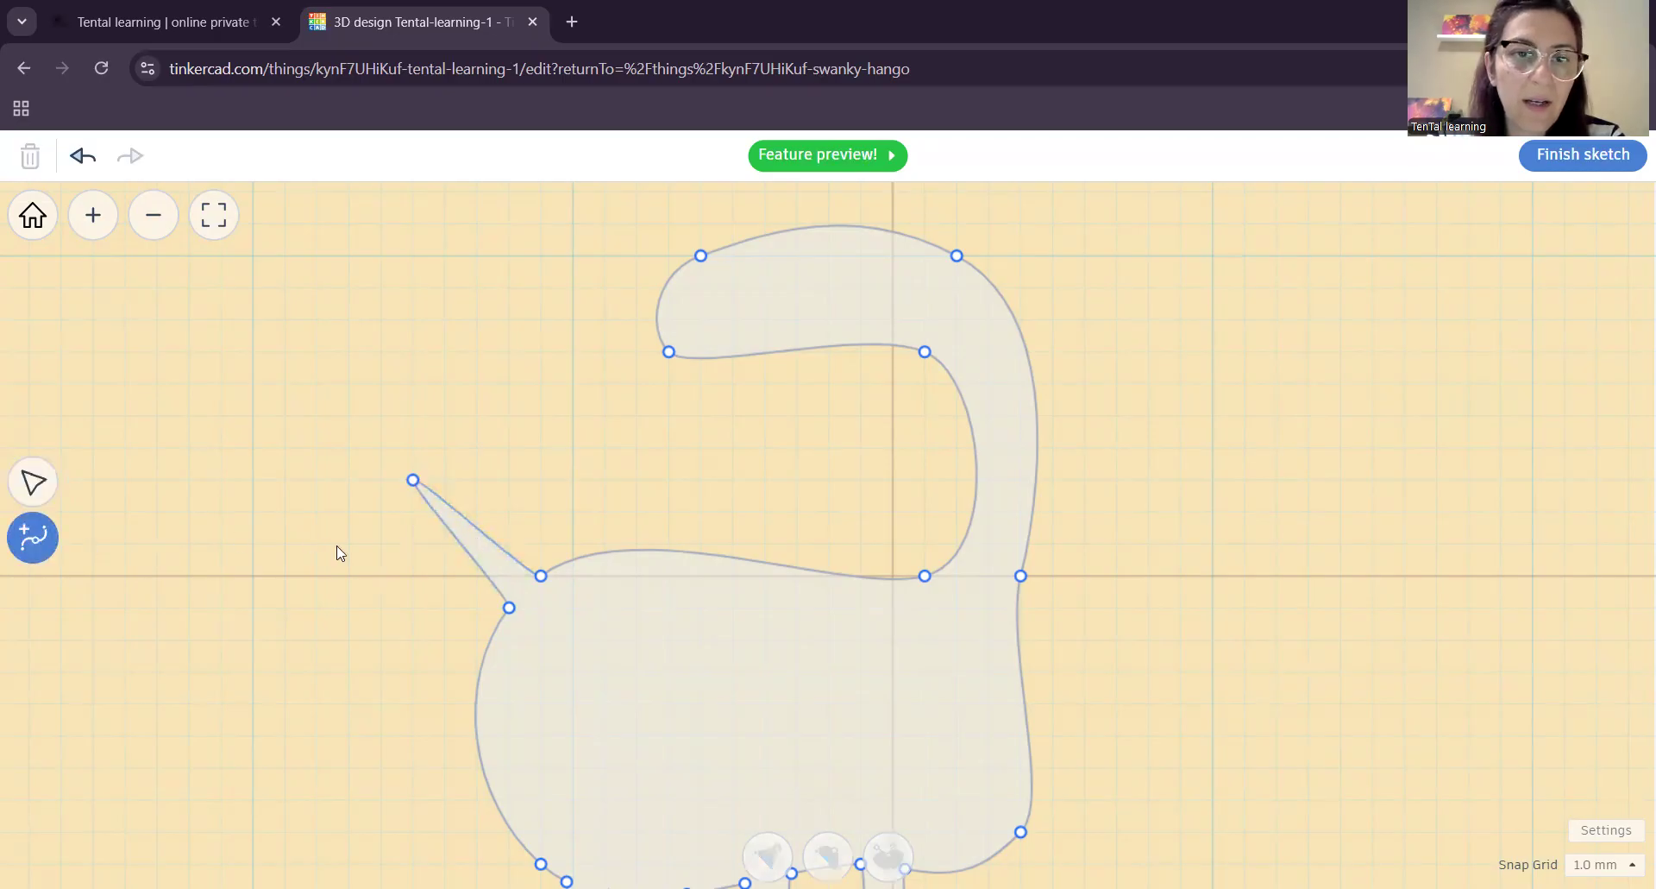
{"action": "left_click", "coordinate": [459, 542]}
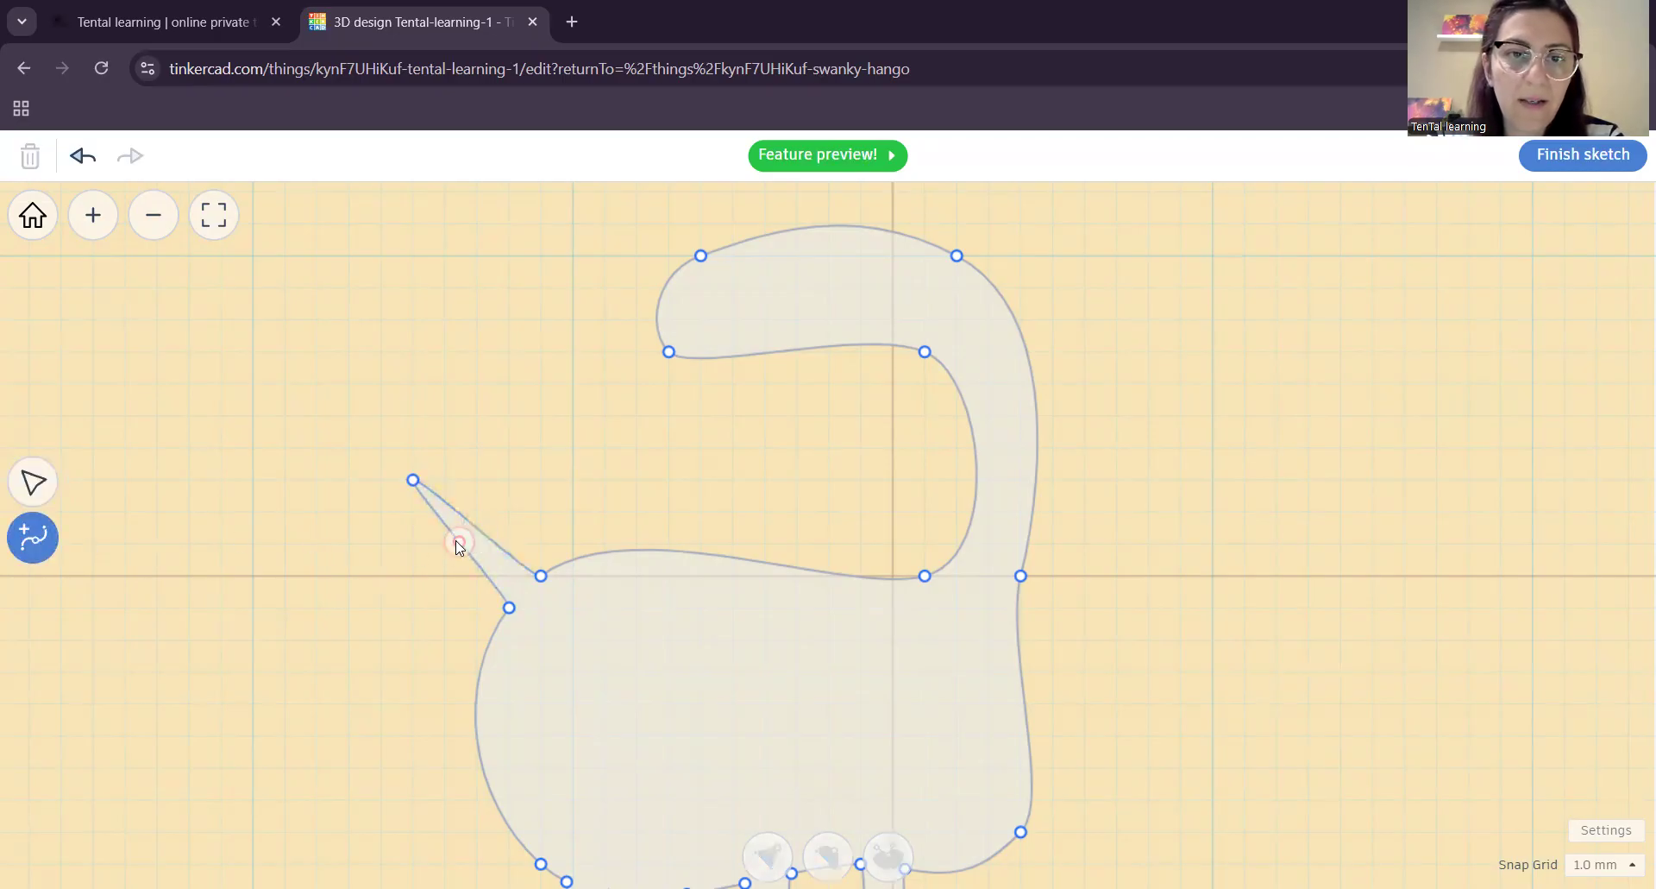
{"action": "left_click", "coordinate": [33, 482]}
{"action": "left_click_drag", "start_coordinate": [459, 543], "coordinate": [428, 550]}
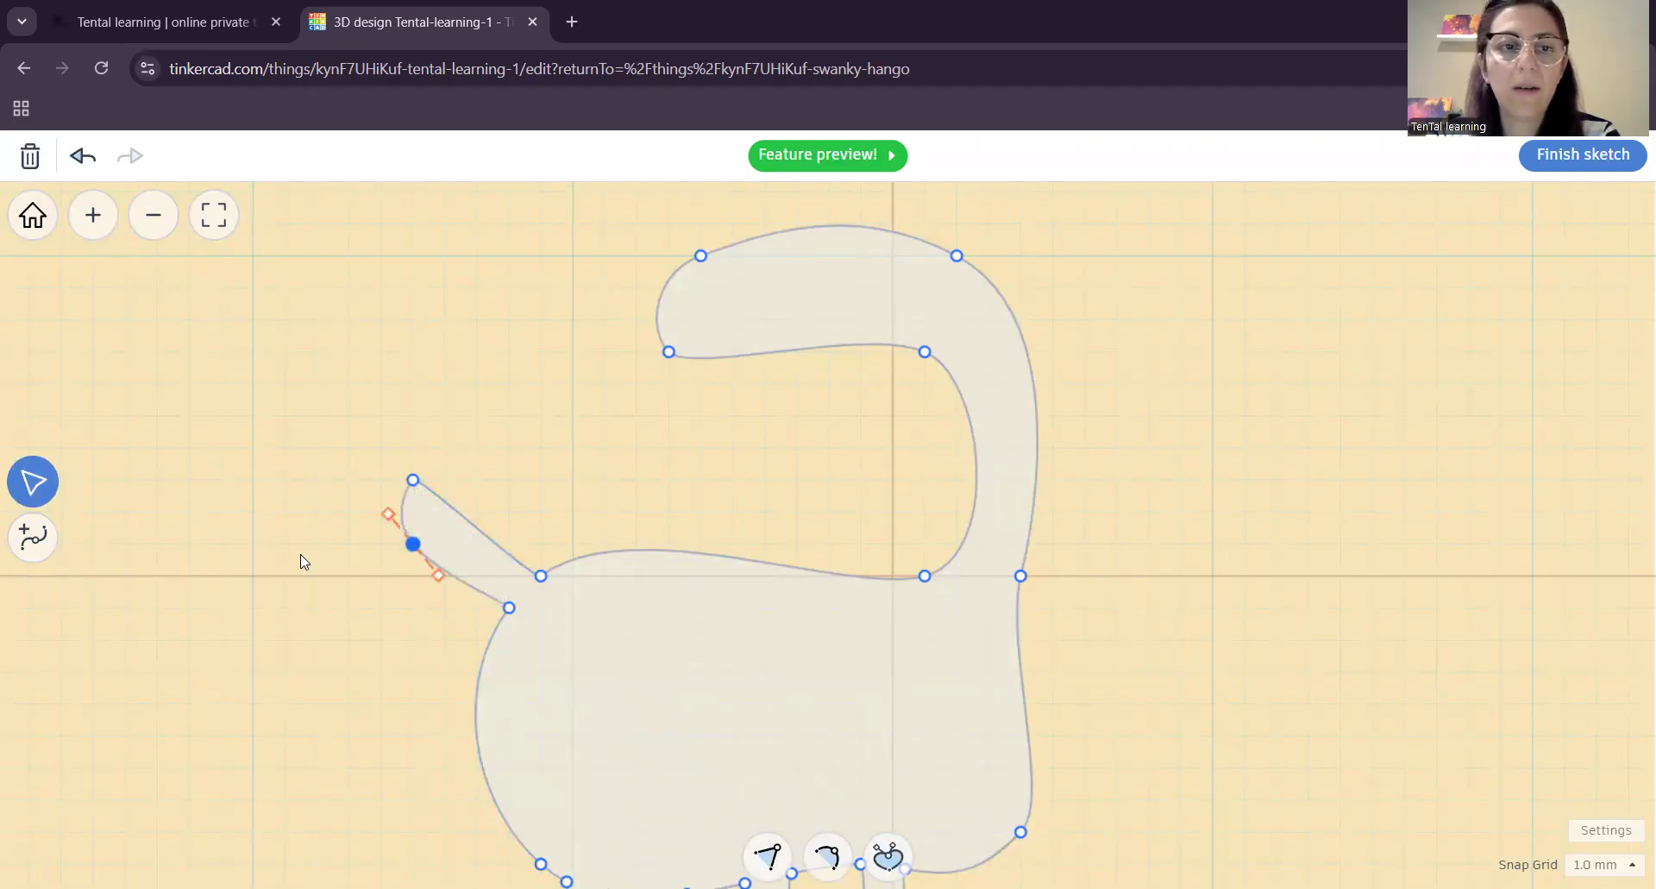
- Add a point on the tail's upper edge and move it one grid square right of the lower-edge point to bend the tail upward
{"action": "left_click", "coordinate": [33, 537]}
{"action": "left_click", "coordinate": [457, 513]}
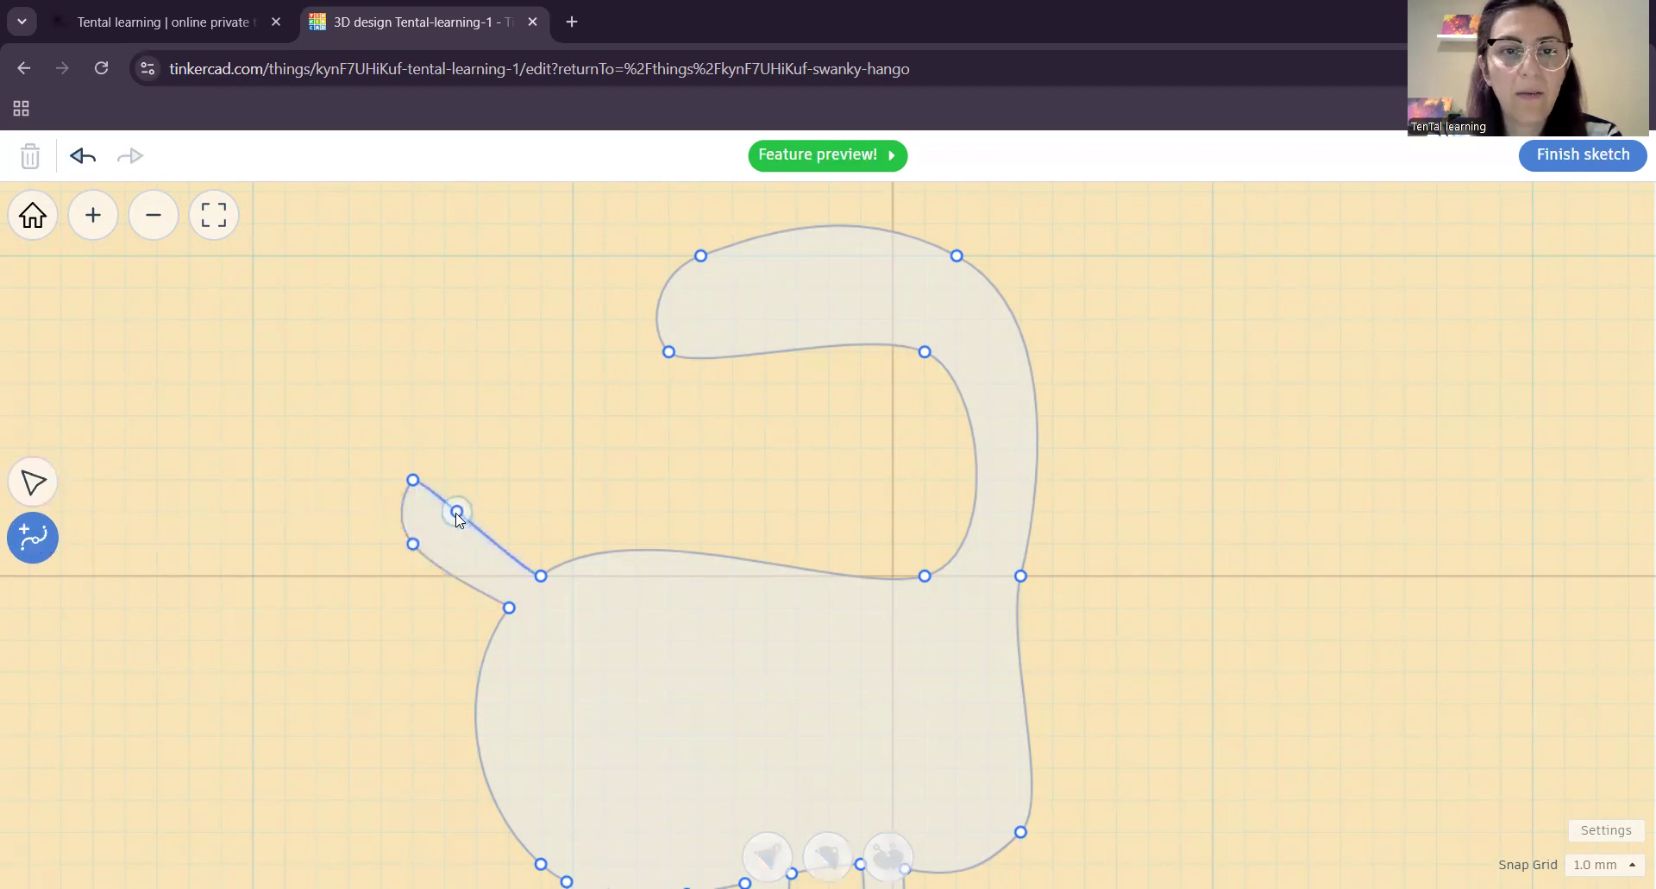
{"action": "left_click", "coordinate": [459, 515]}
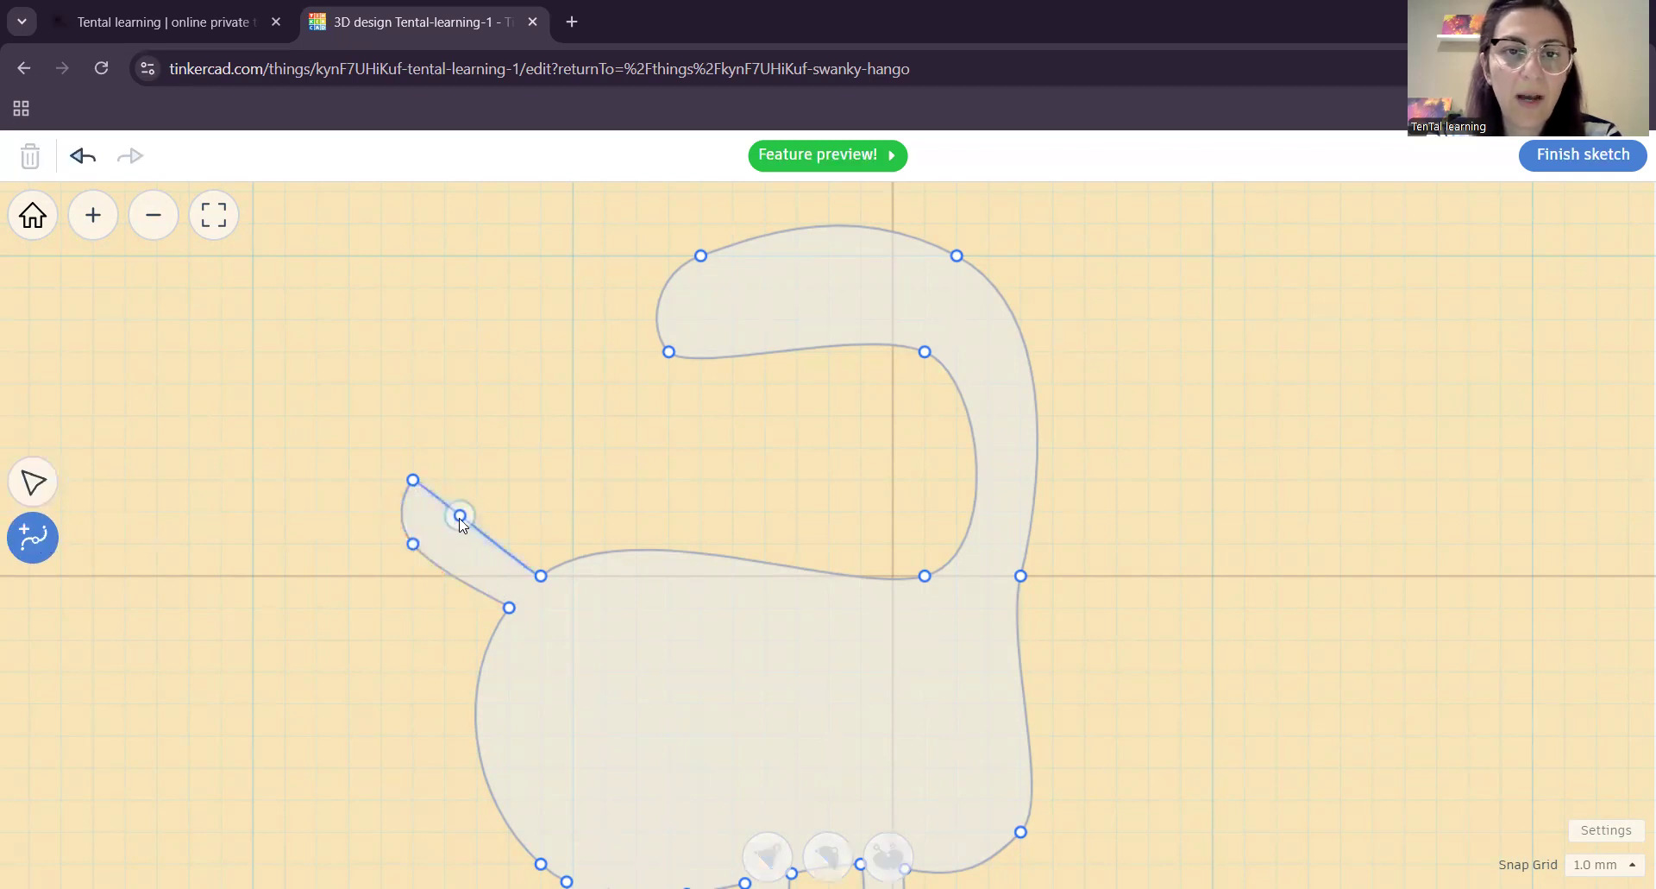
{"action": "left_click", "coordinate": [459, 515]}
{"action": "left_click", "coordinate": [33, 481]}
{"action": "left_click_drag", "start_coordinate": [460, 515], "coordinate": [446, 542]}
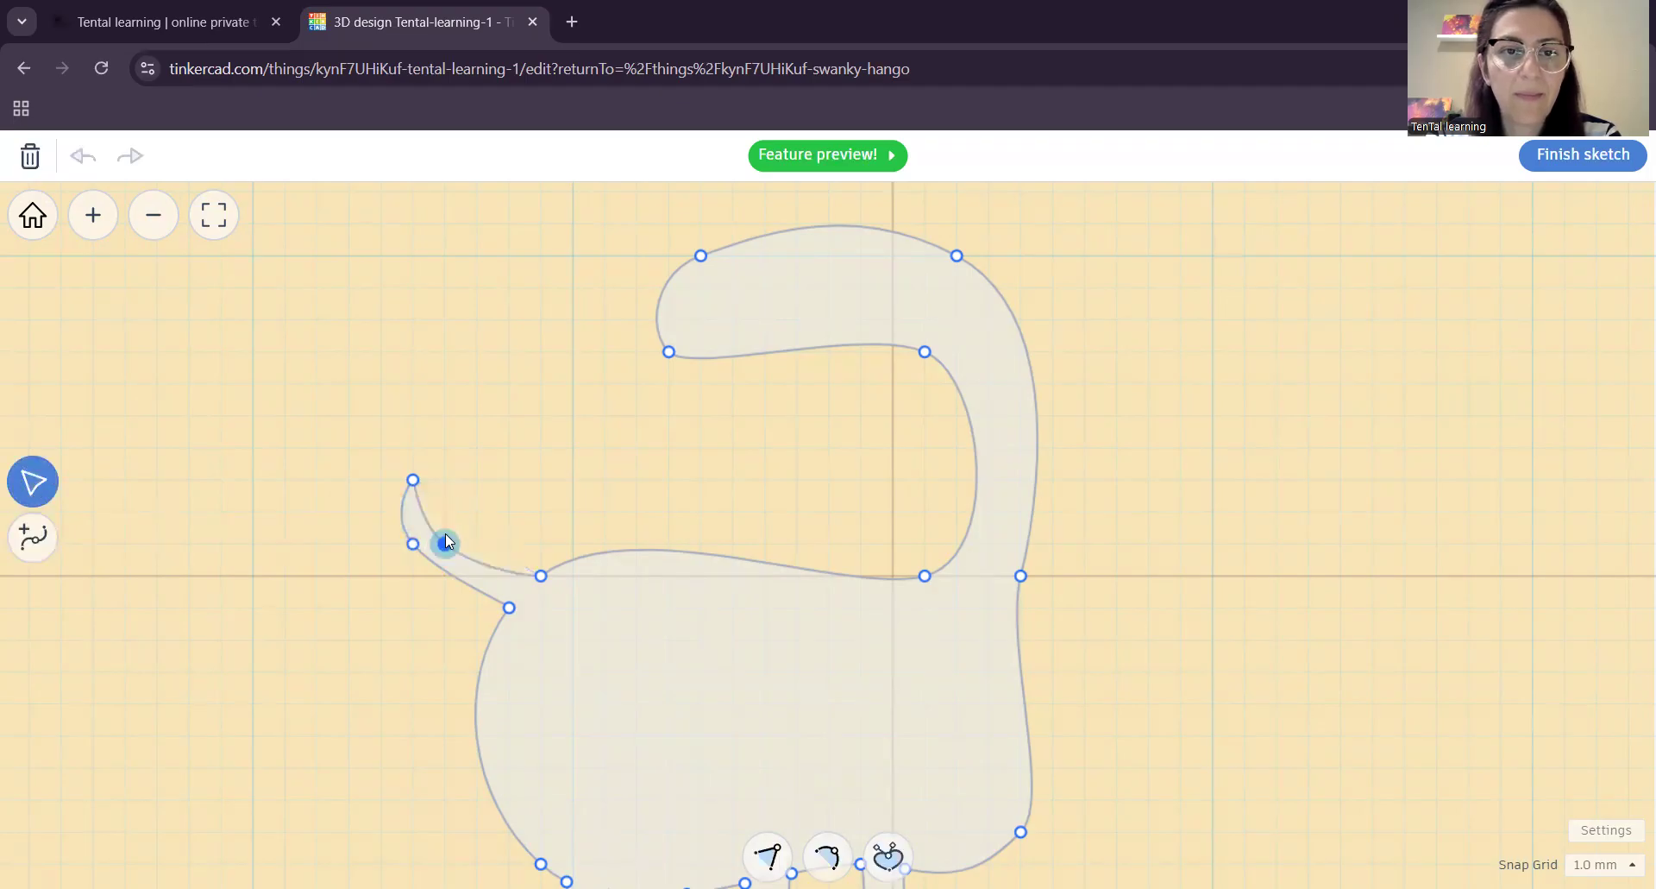
{"action": "left_click", "coordinate": [446, 537]}
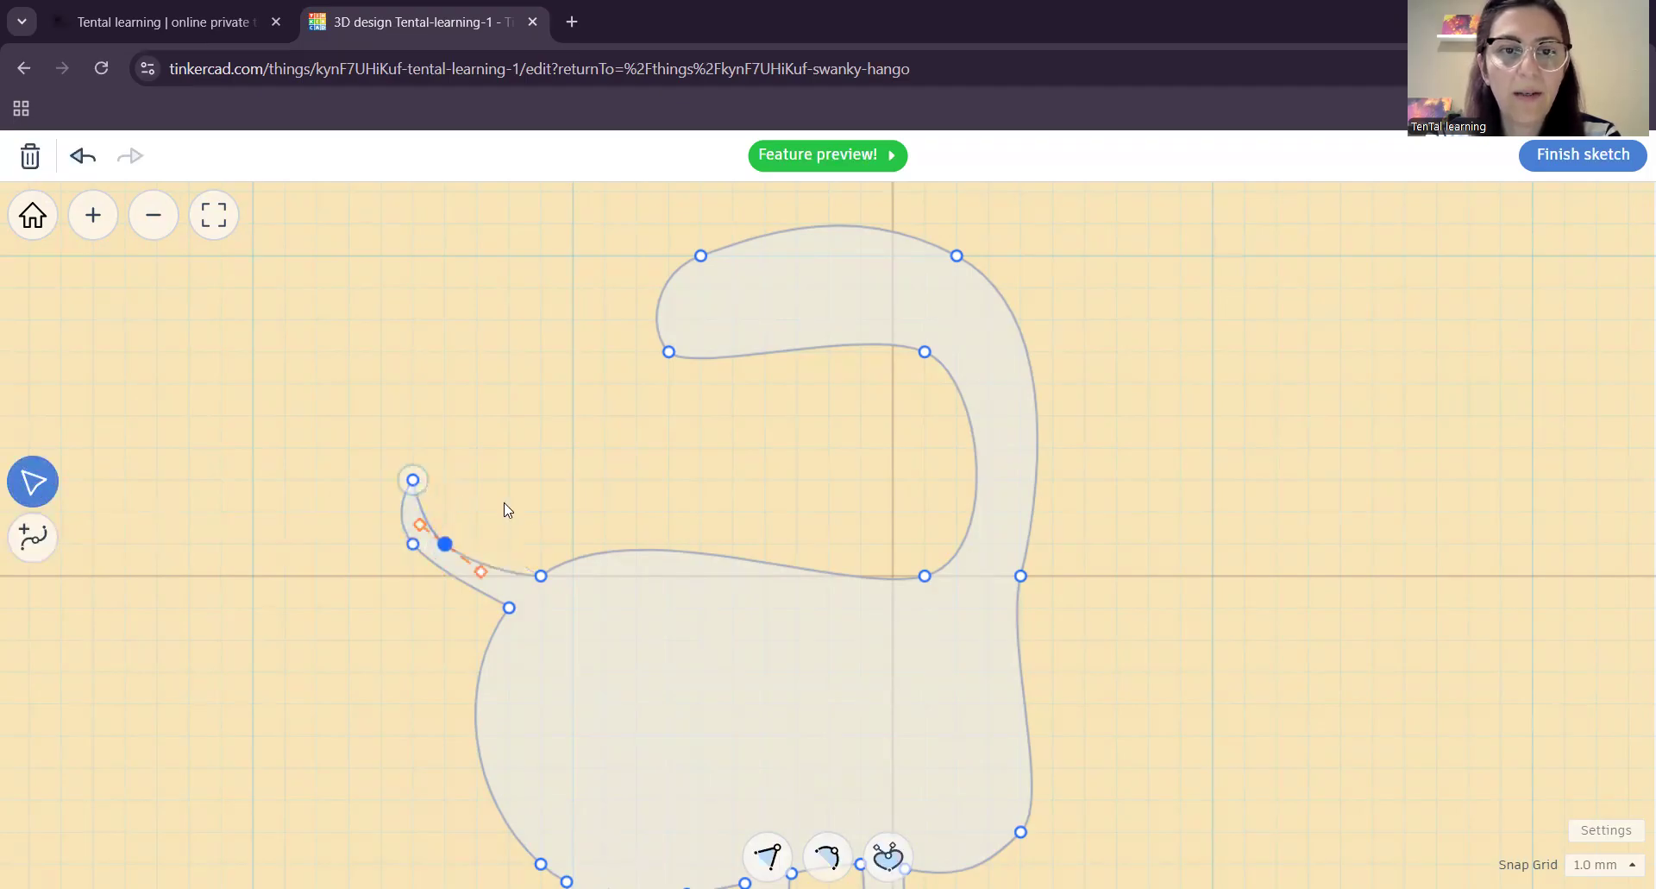
- Change the tail's tip point to smooth and widen its handles horizontally to one grid square on each side
{"action": "scroll", "coordinate": [359, 634], "scroll_direction": "up", "scroll_amount": 5}
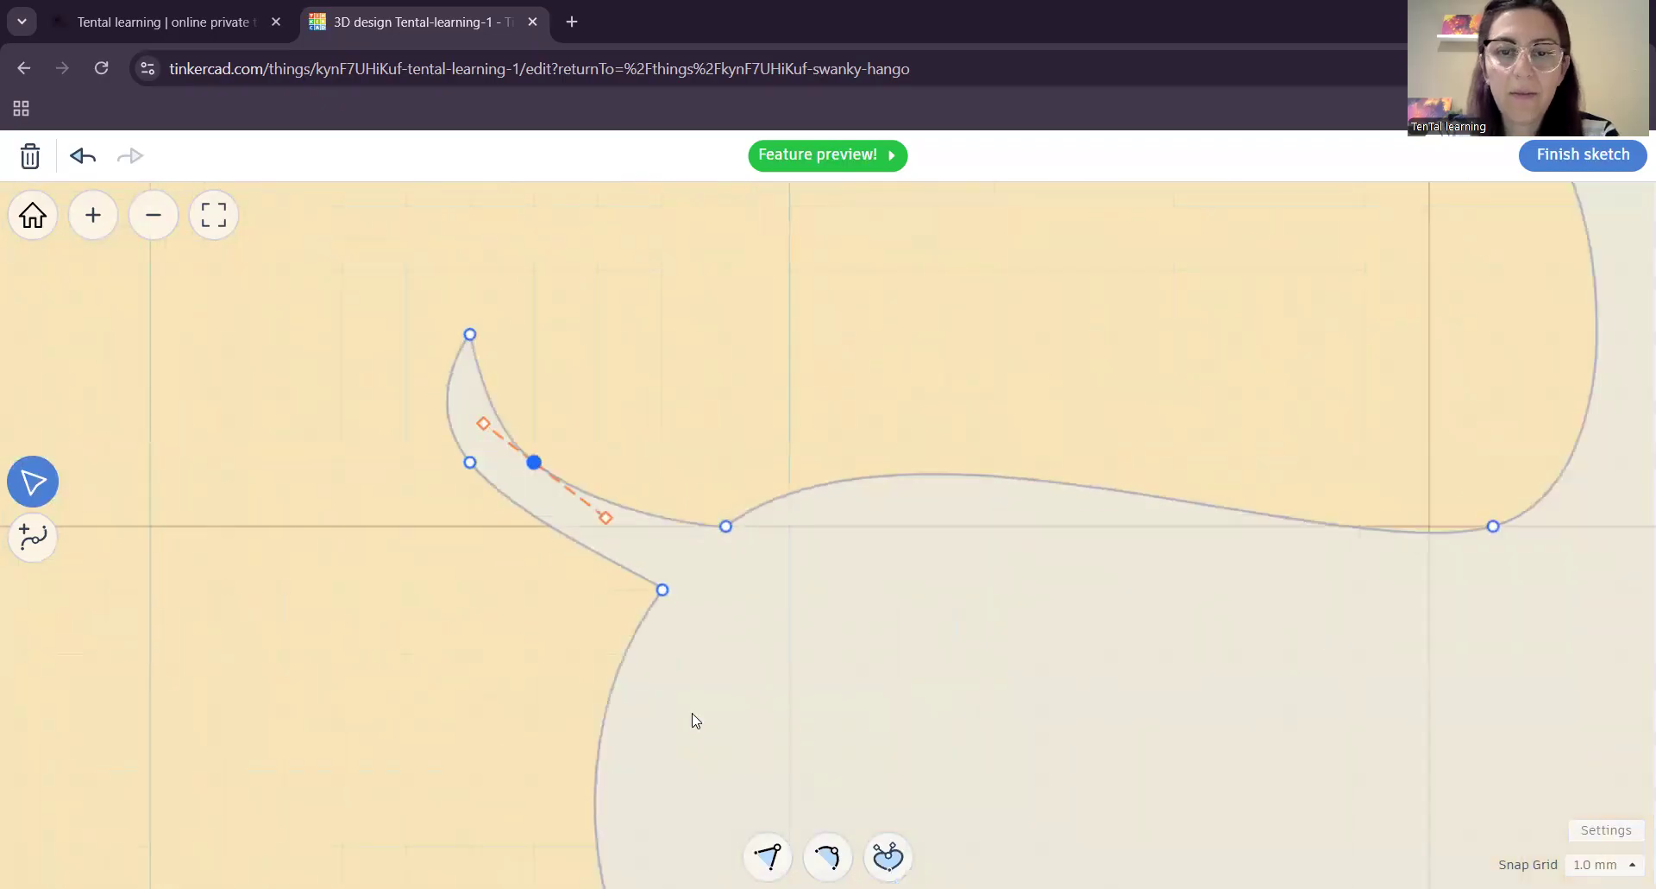
{"action": "left_click", "coordinate": [471, 335]}
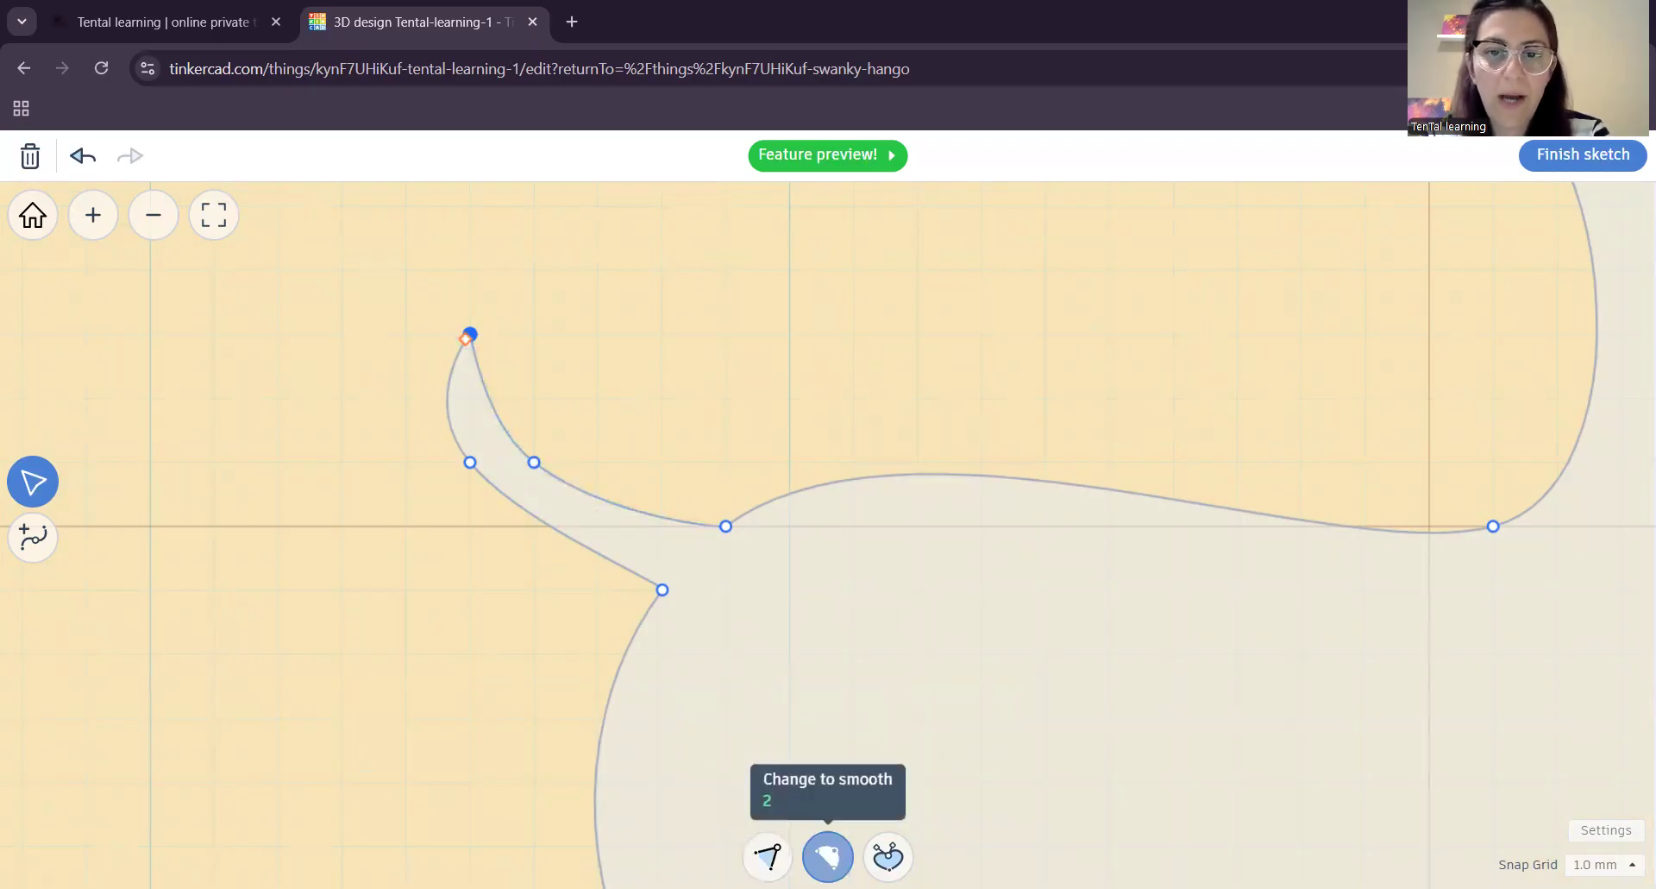
{"action": "left_click", "coordinate": [827, 856]}
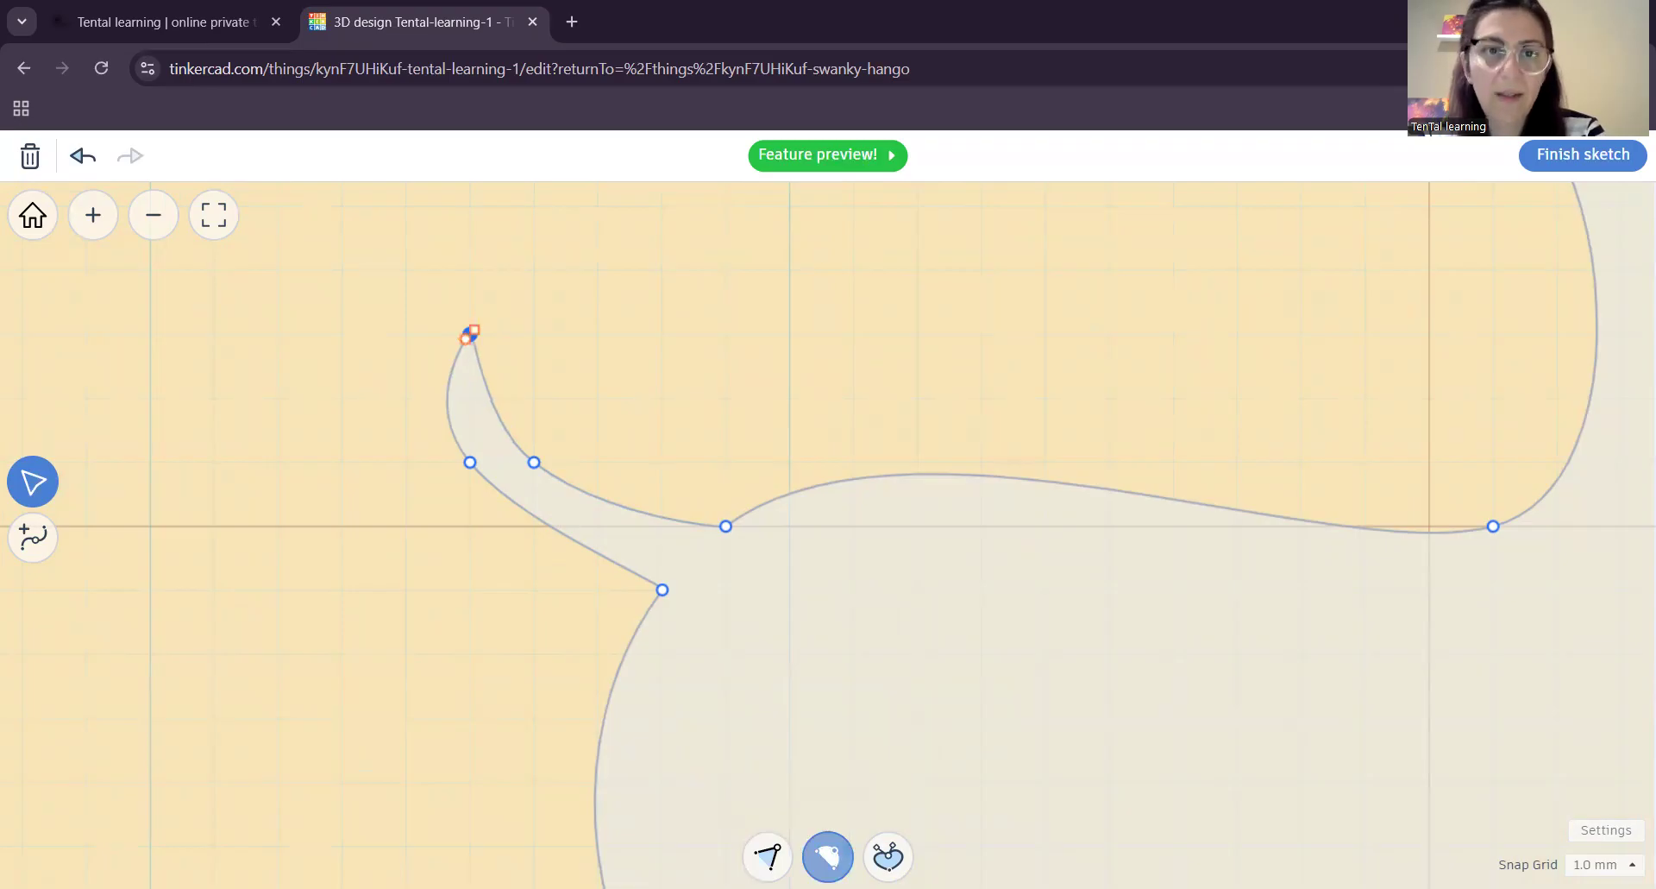
{"action": "left_click_drag", "start_coordinate": [454, 338], "coordinate": [532, 334]}
{"action": "left_click", "coordinate": [470, 333]}
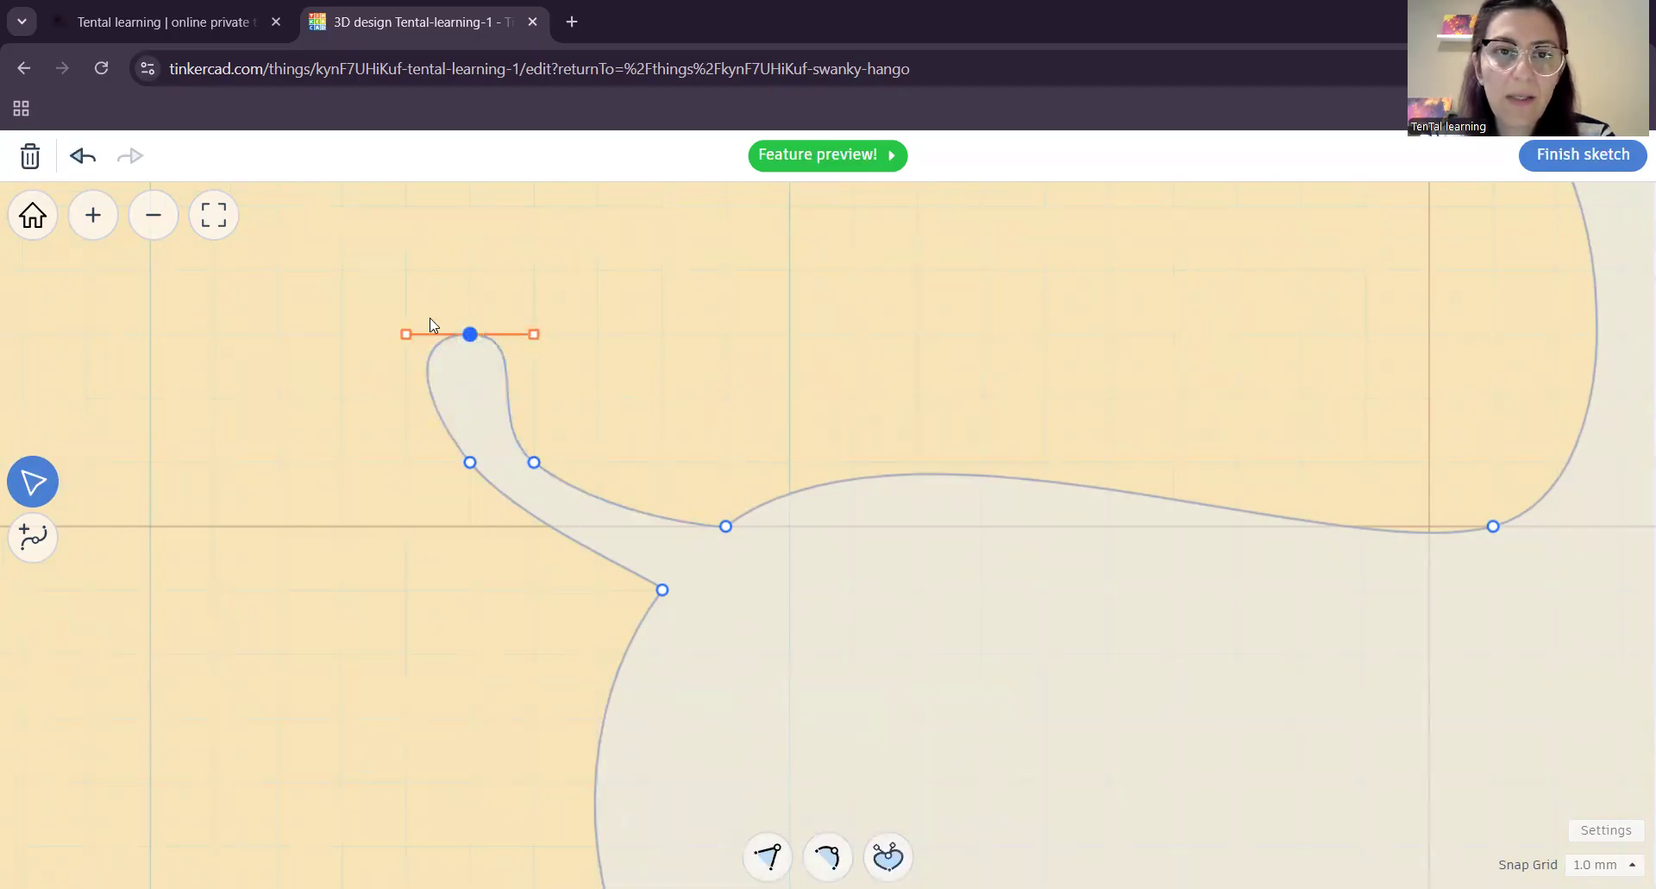
- Try breaking the tail tip's handles and angling each one separately to shape the end of the tail
{"action": "left_click", "coordinate": [889, 856]}
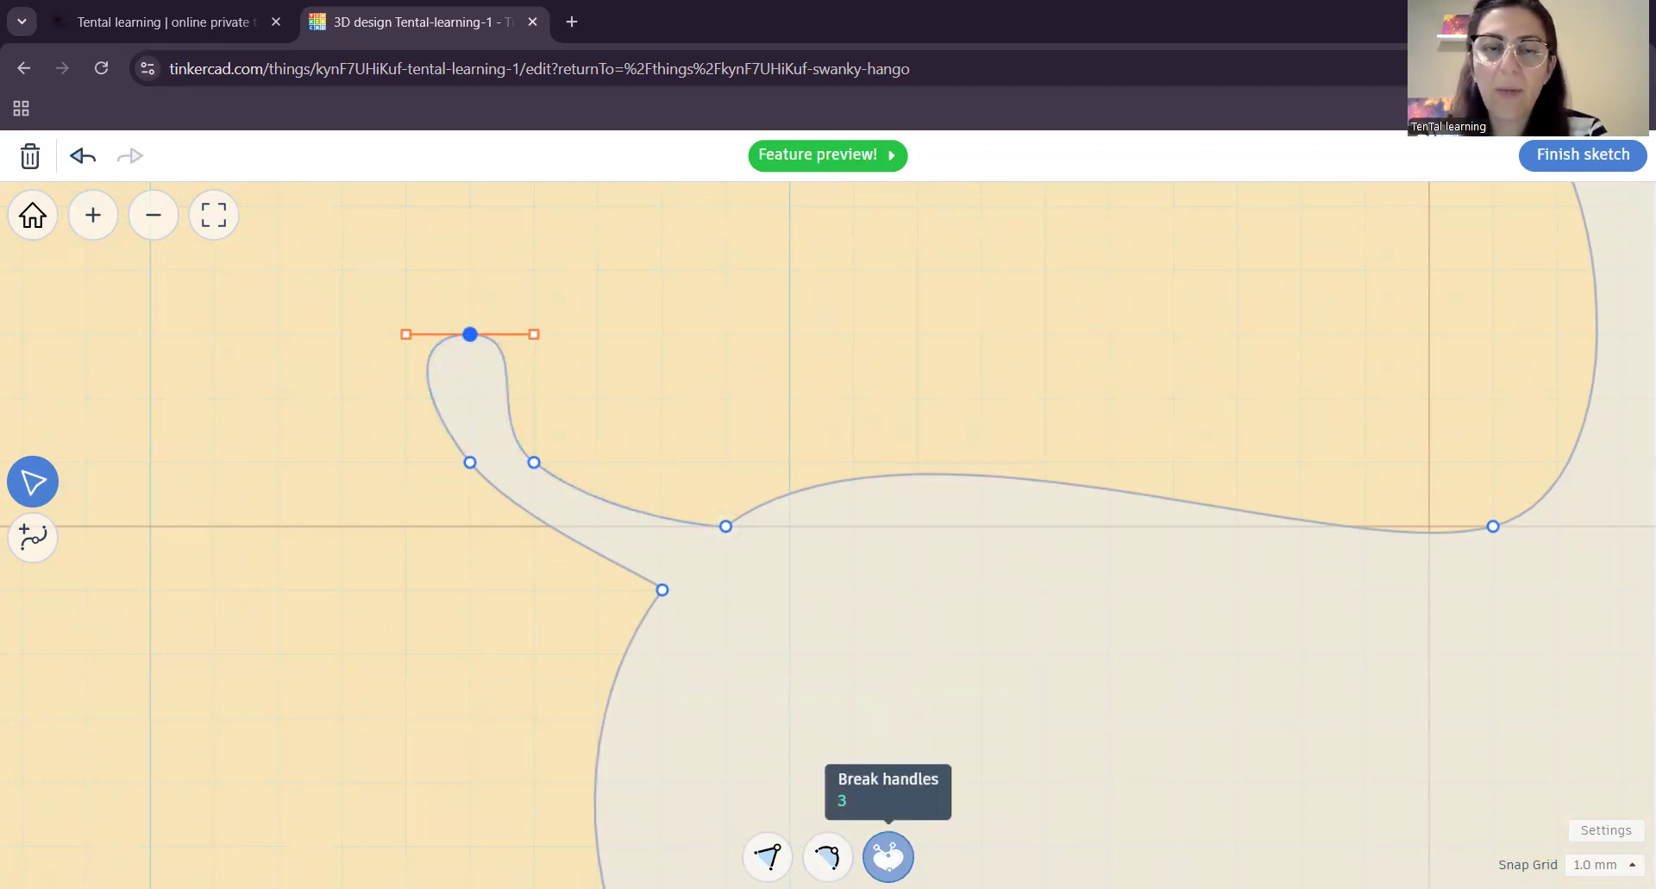
{"action": "left_click_drag", "start_coordinate": [534, 335], "coordinate": [528, 380]}
{"action": "left_click", "coordinate": [469, 333]}
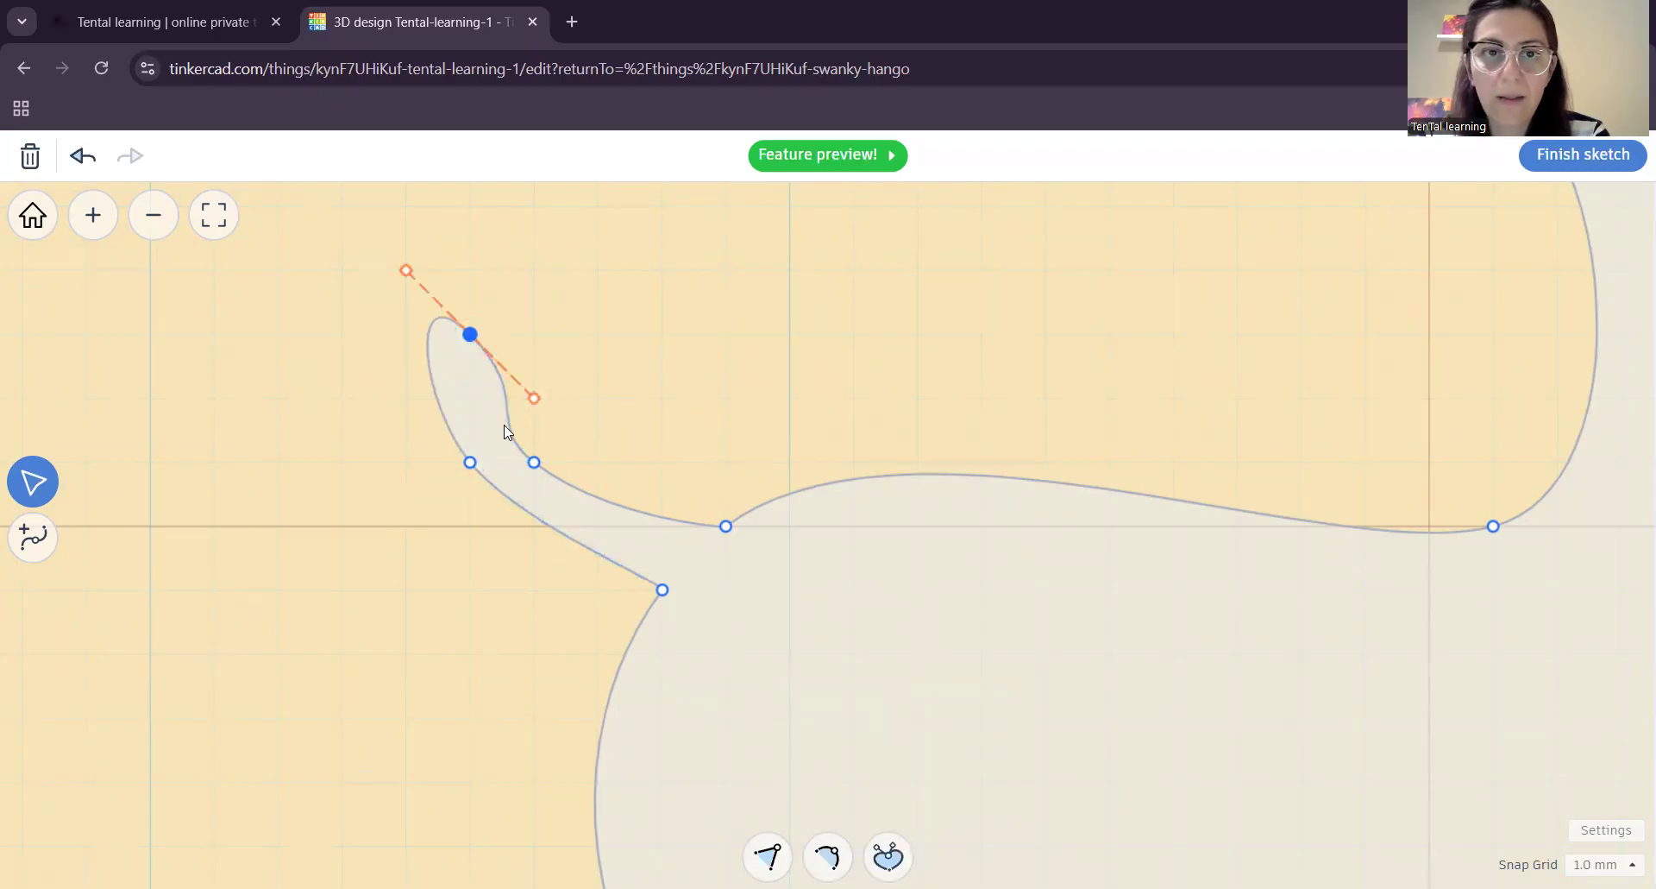
{"action": "left_click_drag", "start_coordinate": [534, 397], "coordinate": [537, 289]}
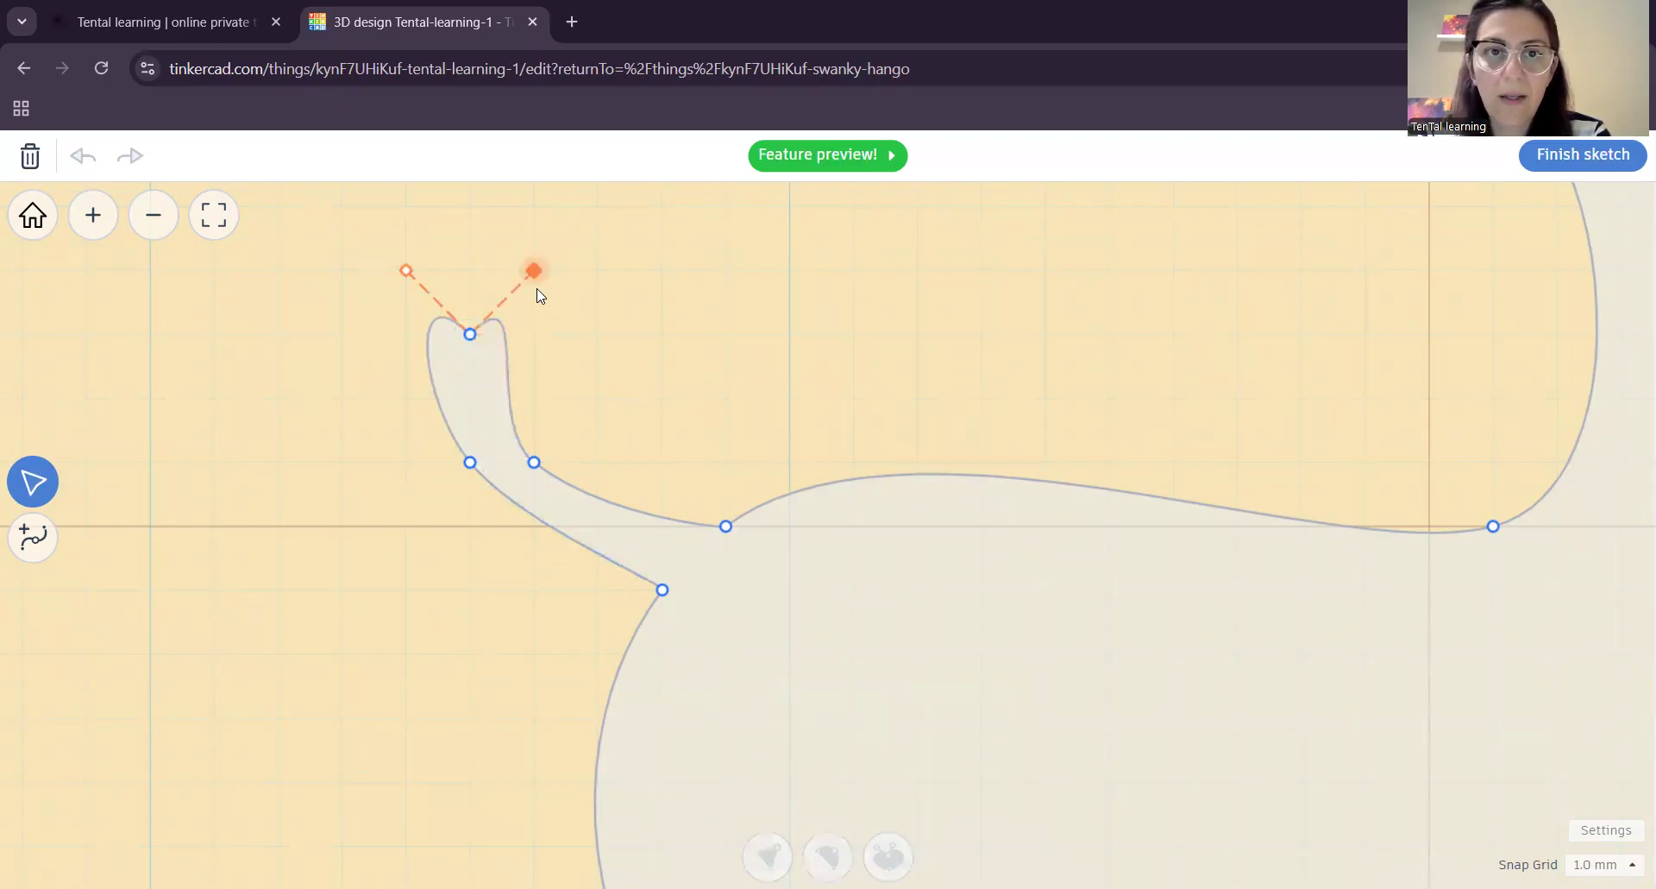
{"action": "left_click_drag", "start_coordinate": [407, 270], "coordinate": [440, 344]}
{"action": "left_click_drag", "start_coordinate": [531, 273], "coordinate": [533, 321]}
- Reset the tail tip by making it a straight corner and changing it back to smooth with short handles
{"action": "left_click", "coordinate": [470, 334]}
{"action": "left_click", "coordinate": [827, 855]}
{"action": "left_click", "coordinate": [767, 856]}
{"action": "left_click", "coordinate": [827, 856]}
- Finish the sketch and rotate the extruded animal upright from lying flat on the workplane
{"action": "scroll", "coordinate": [820, 468], "scroll_direction": "down", "scroll_amount": 8}
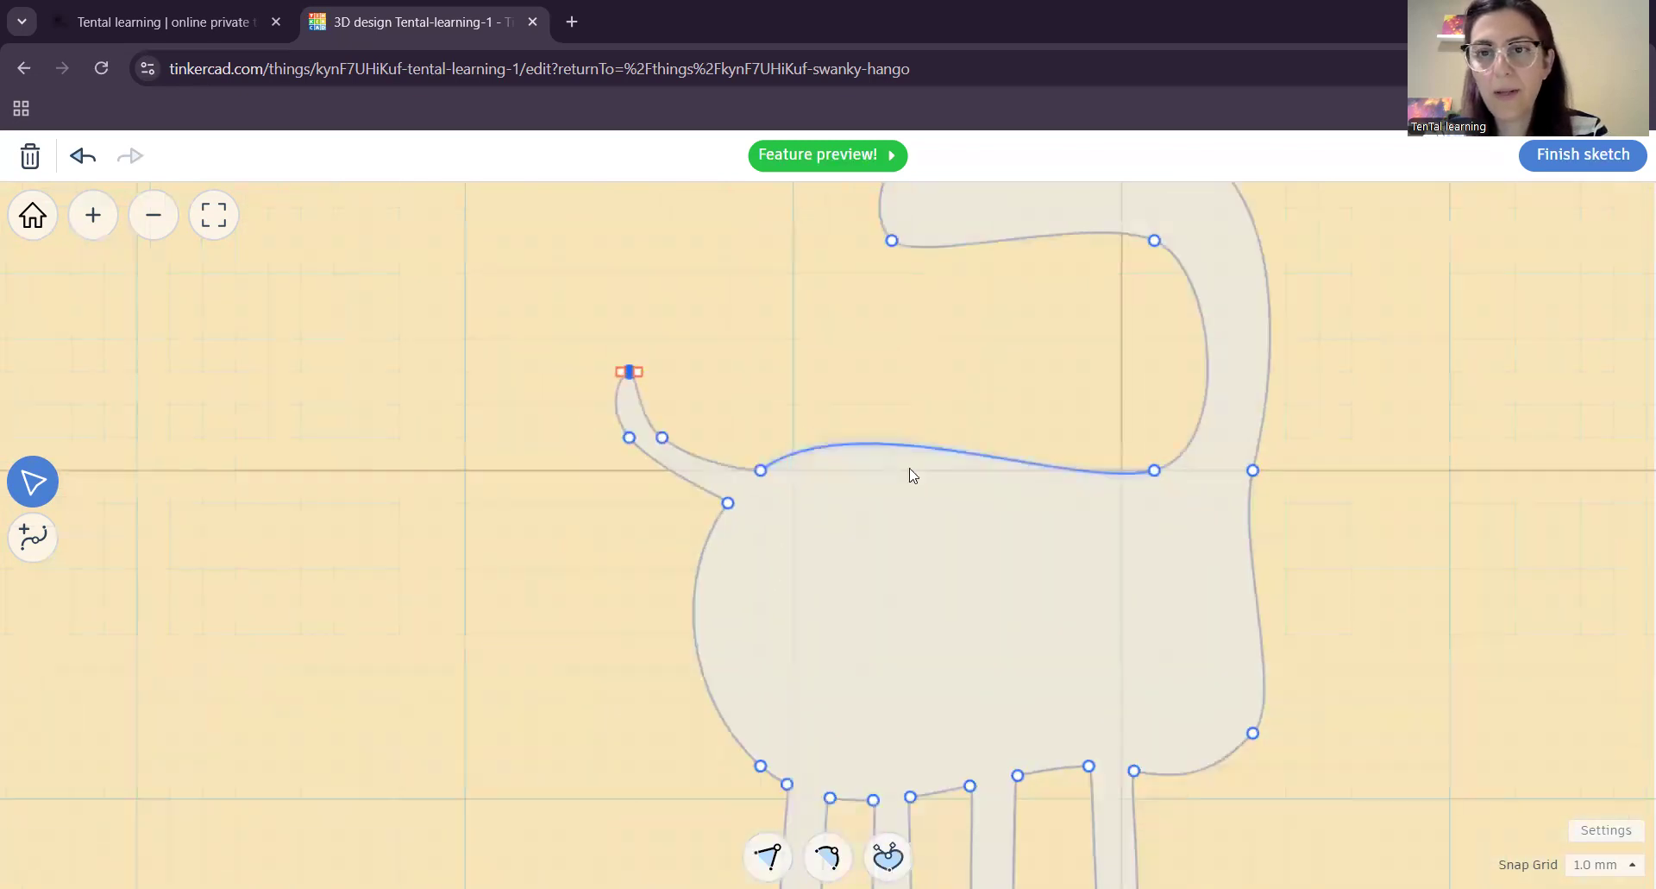
{"action": "middle_click_drag", "start_coordinate": [1138, 584], "coordinate": [1000, 622]}
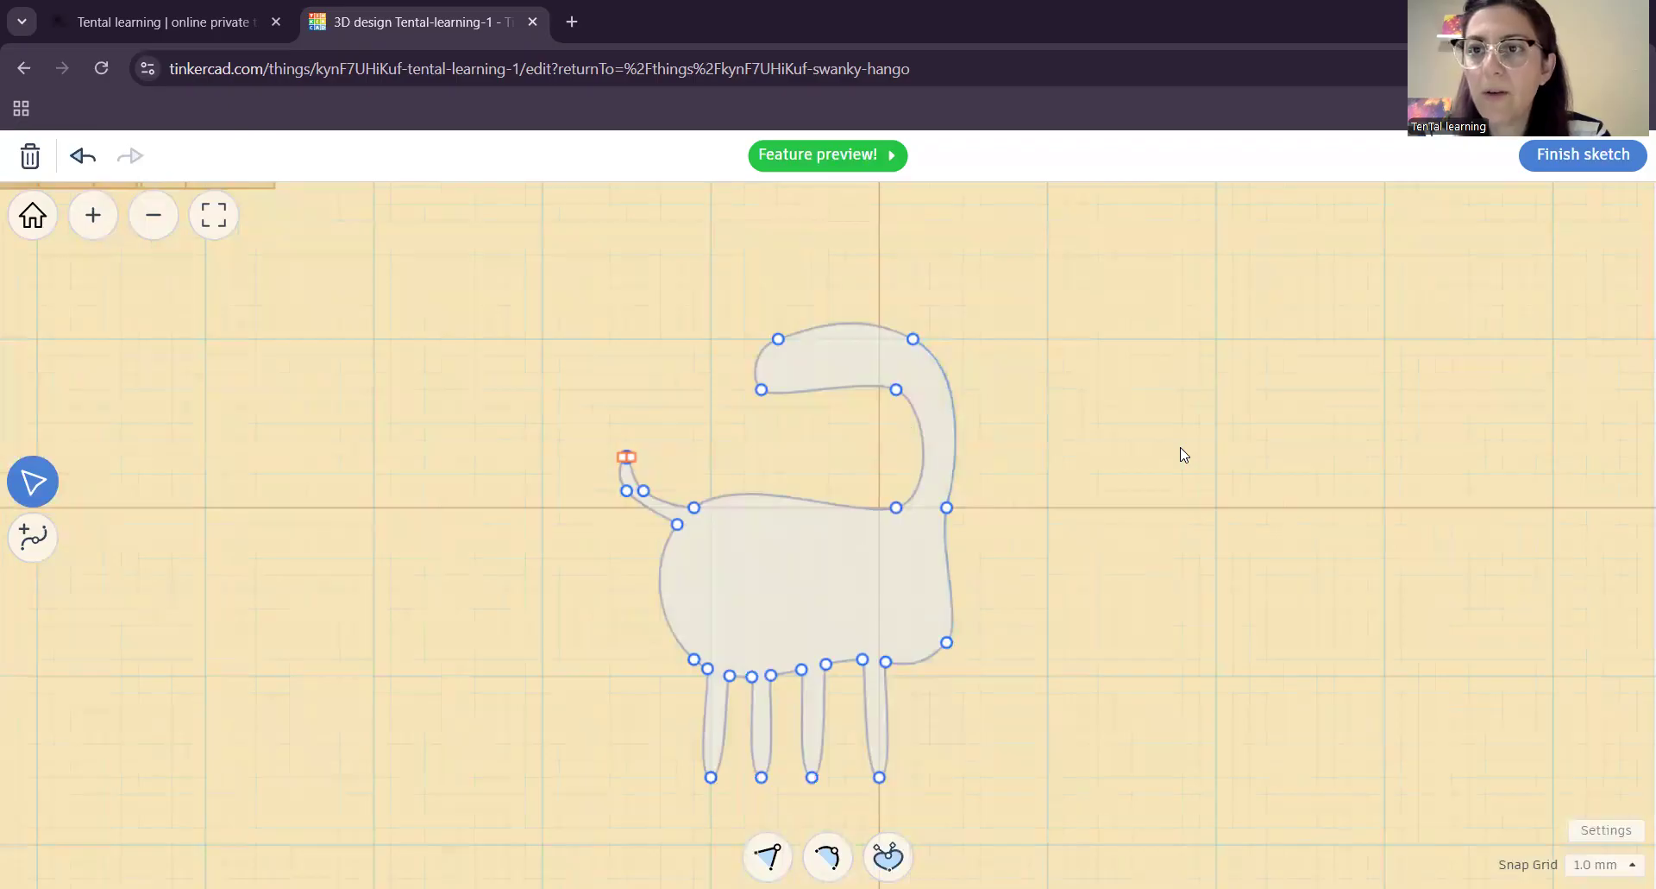
{"action": "left_click", "coordinate": [1567, 155]}
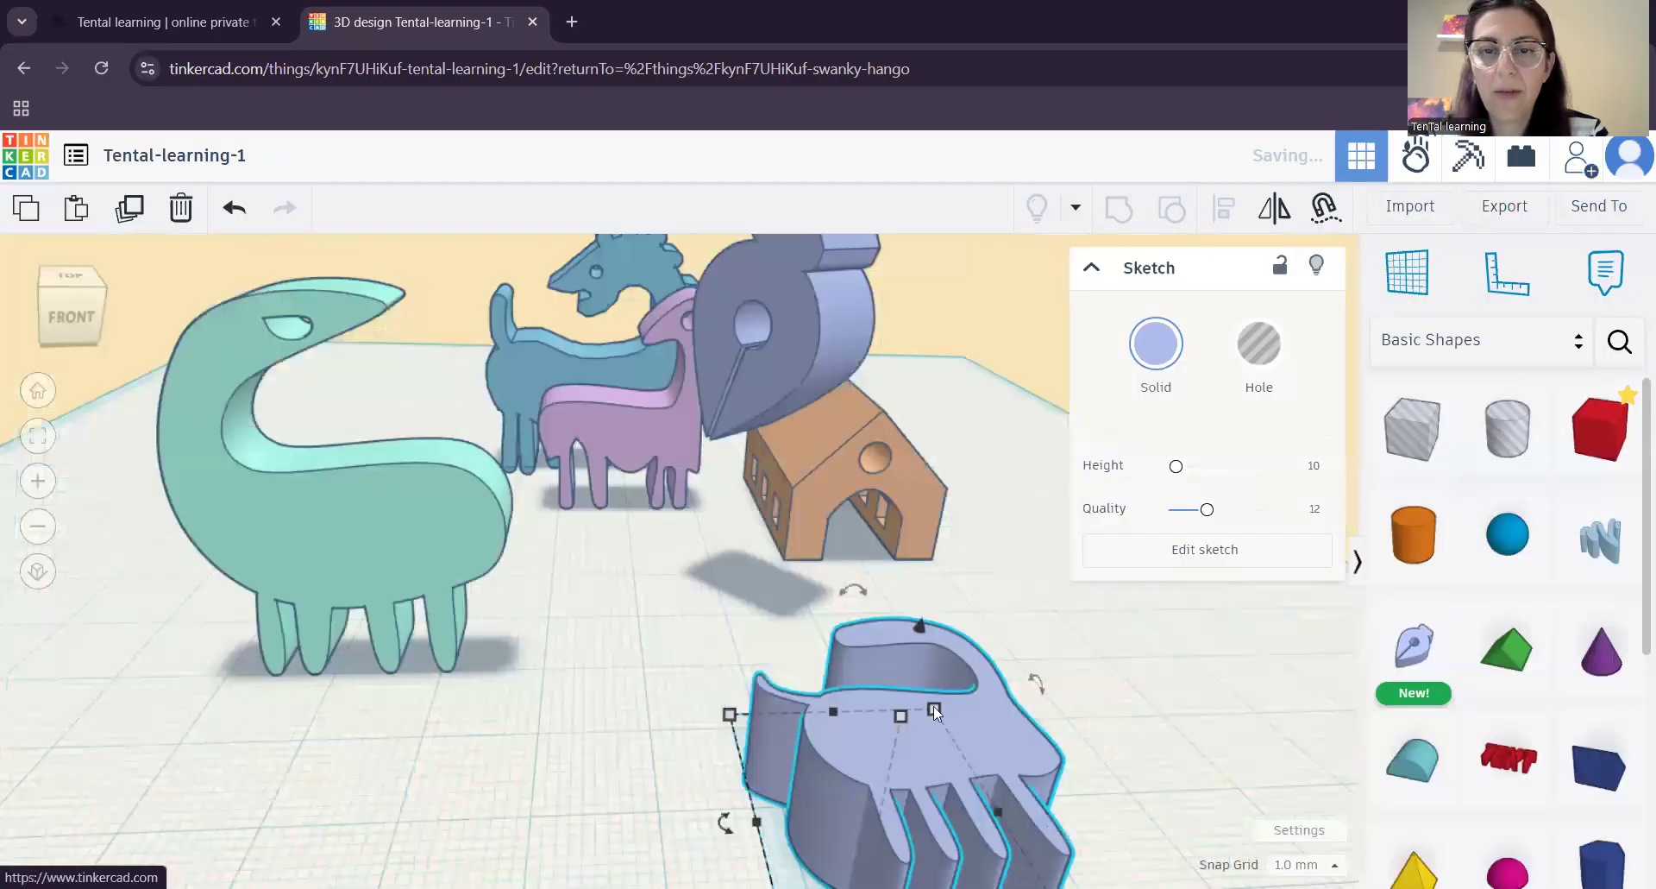
{"action": "right_click_drag", "start_coordinate": [850, 434], "coordinate": [855, 653]}
{"action": "right_click_drag", "start_coordinate": [838, 367], "coordinate": [840, 391]}
{"action": "middle_click_drag", "start_coordinate": [839, 390], "coordinate": [835, 656]}
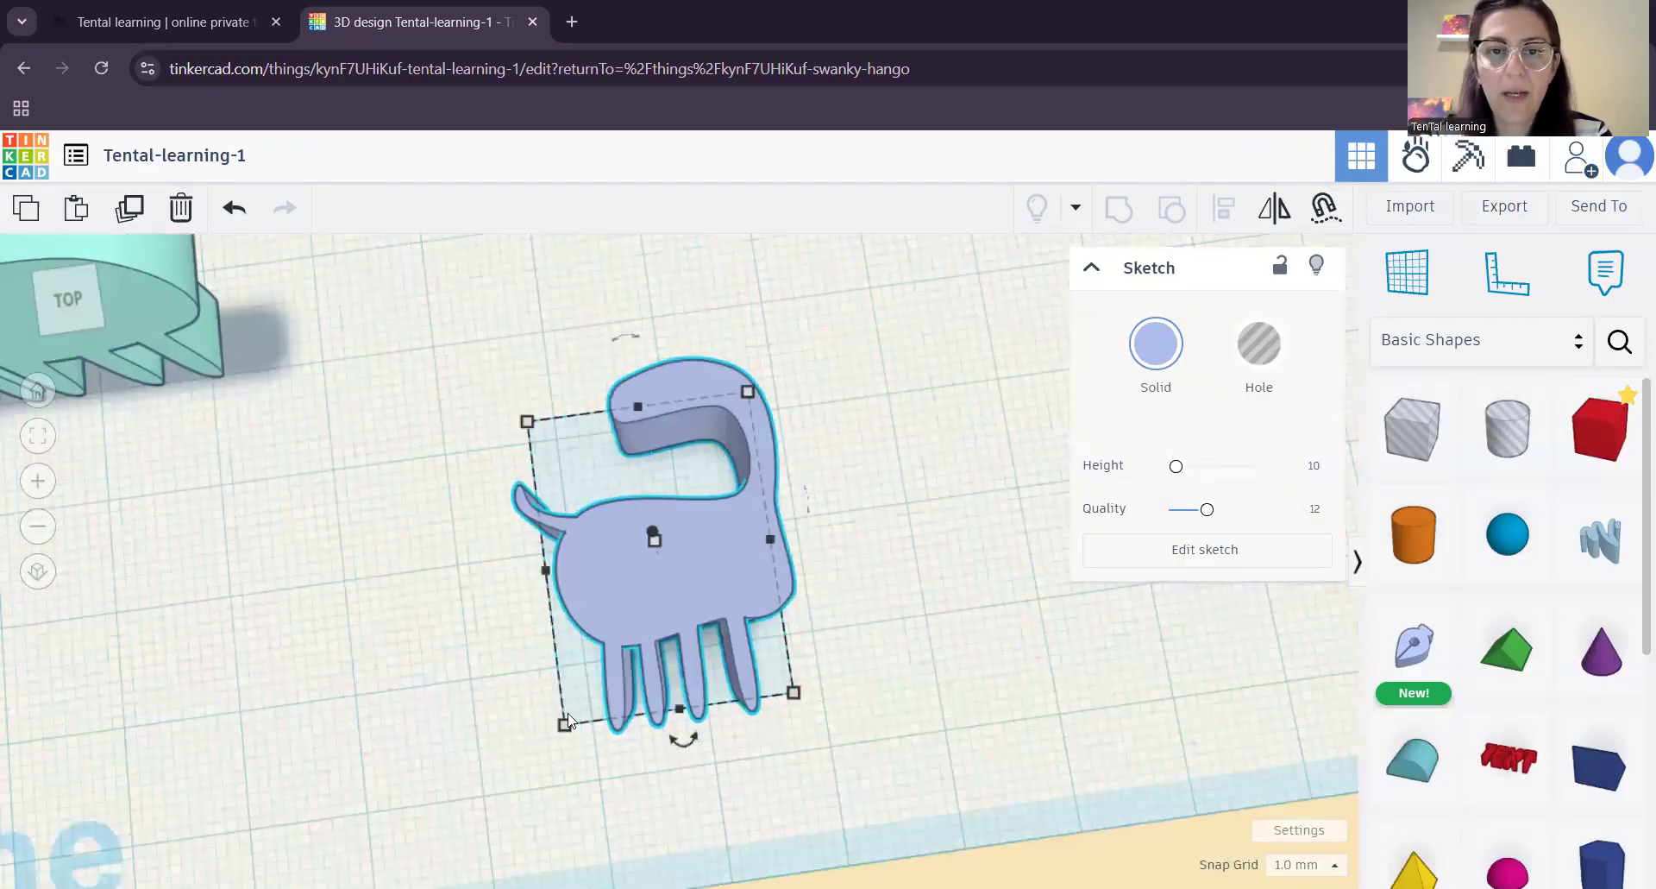
{"action": "right_click_drag", "start_coordinate": [539, 722], "coordinate": [737, 666]}
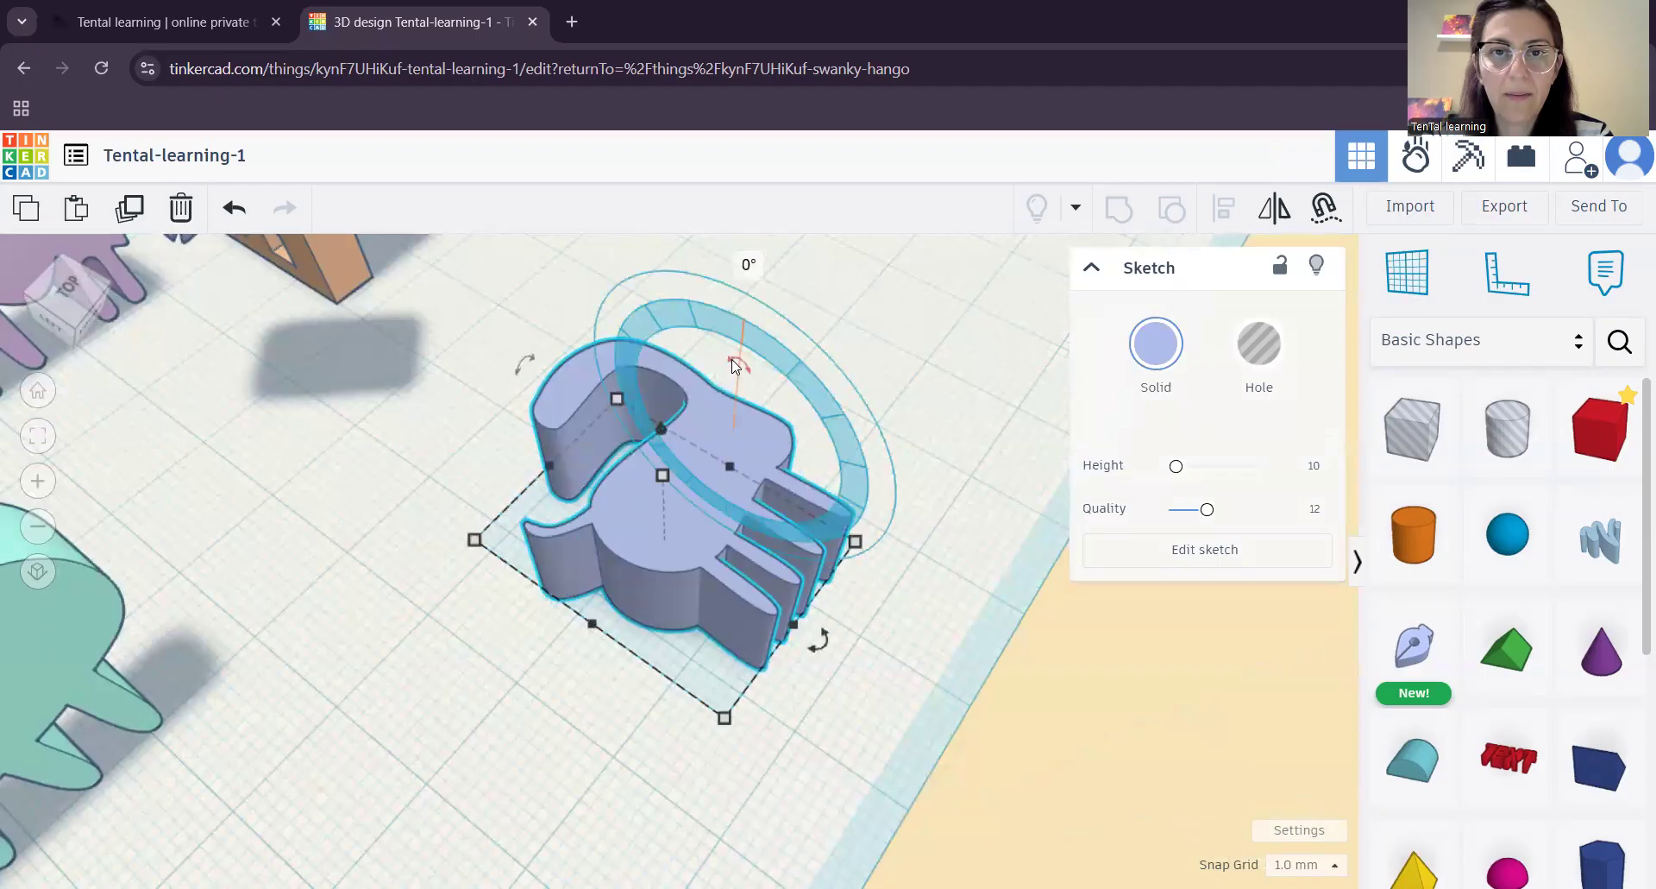
{"action": "left_click_drag", "start_coordinate": [733, 366], "coordinate": [821, 480]}
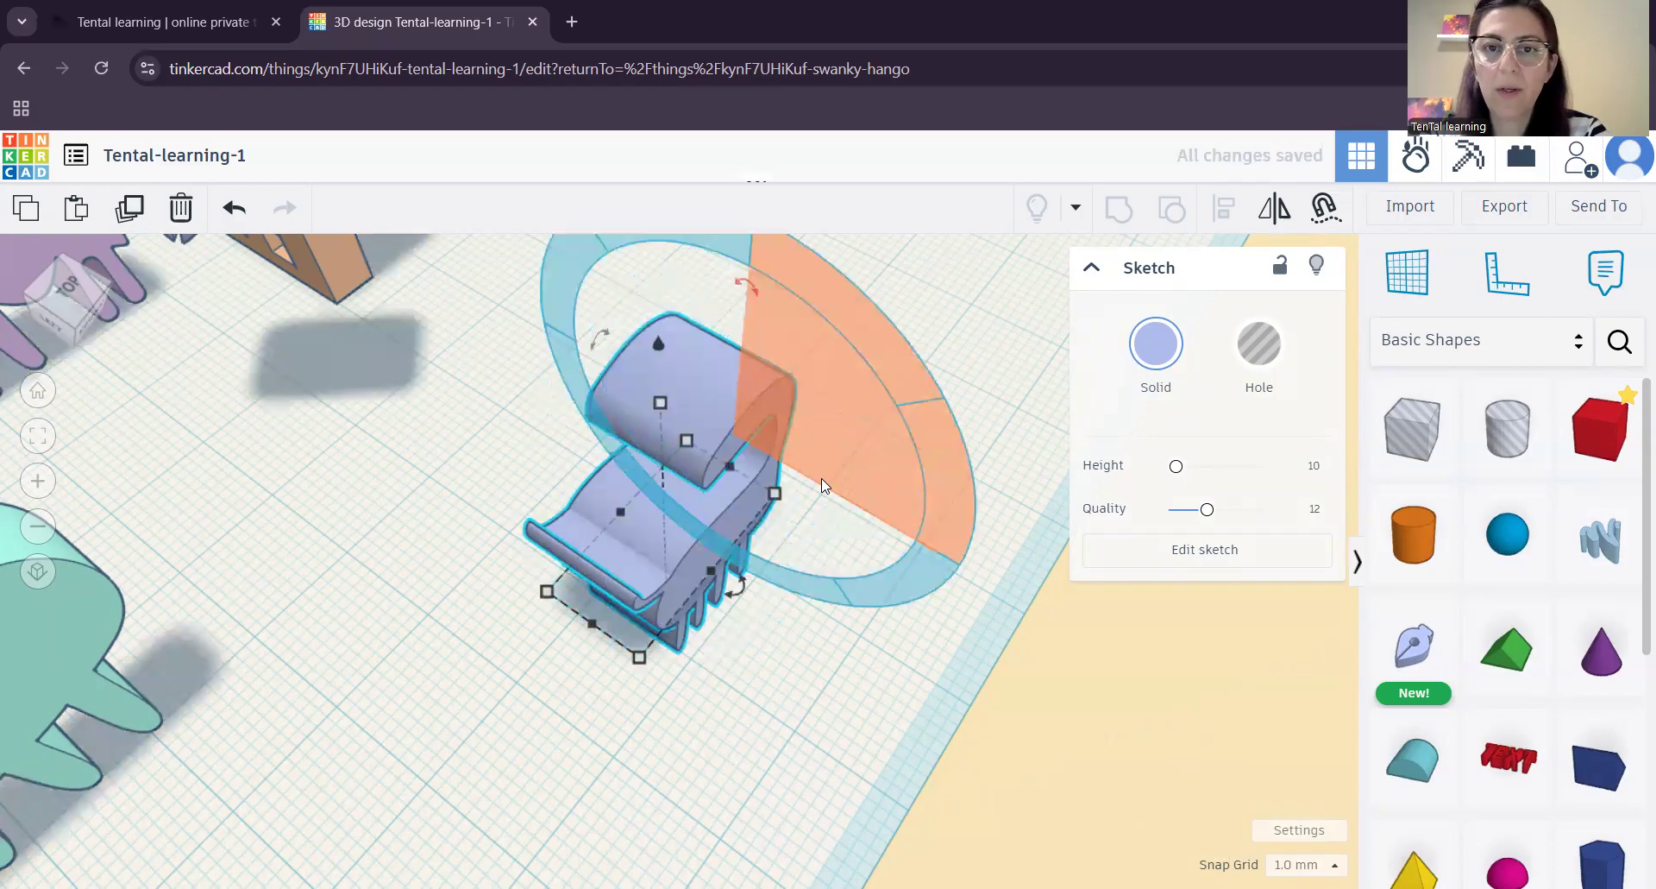
- Raise the upright animal above the workplane and drop it so its feet rest on the surface
{"action": "right_click_drag", "start_coordinate": [769, 725], "coordinate": [573, 662]}
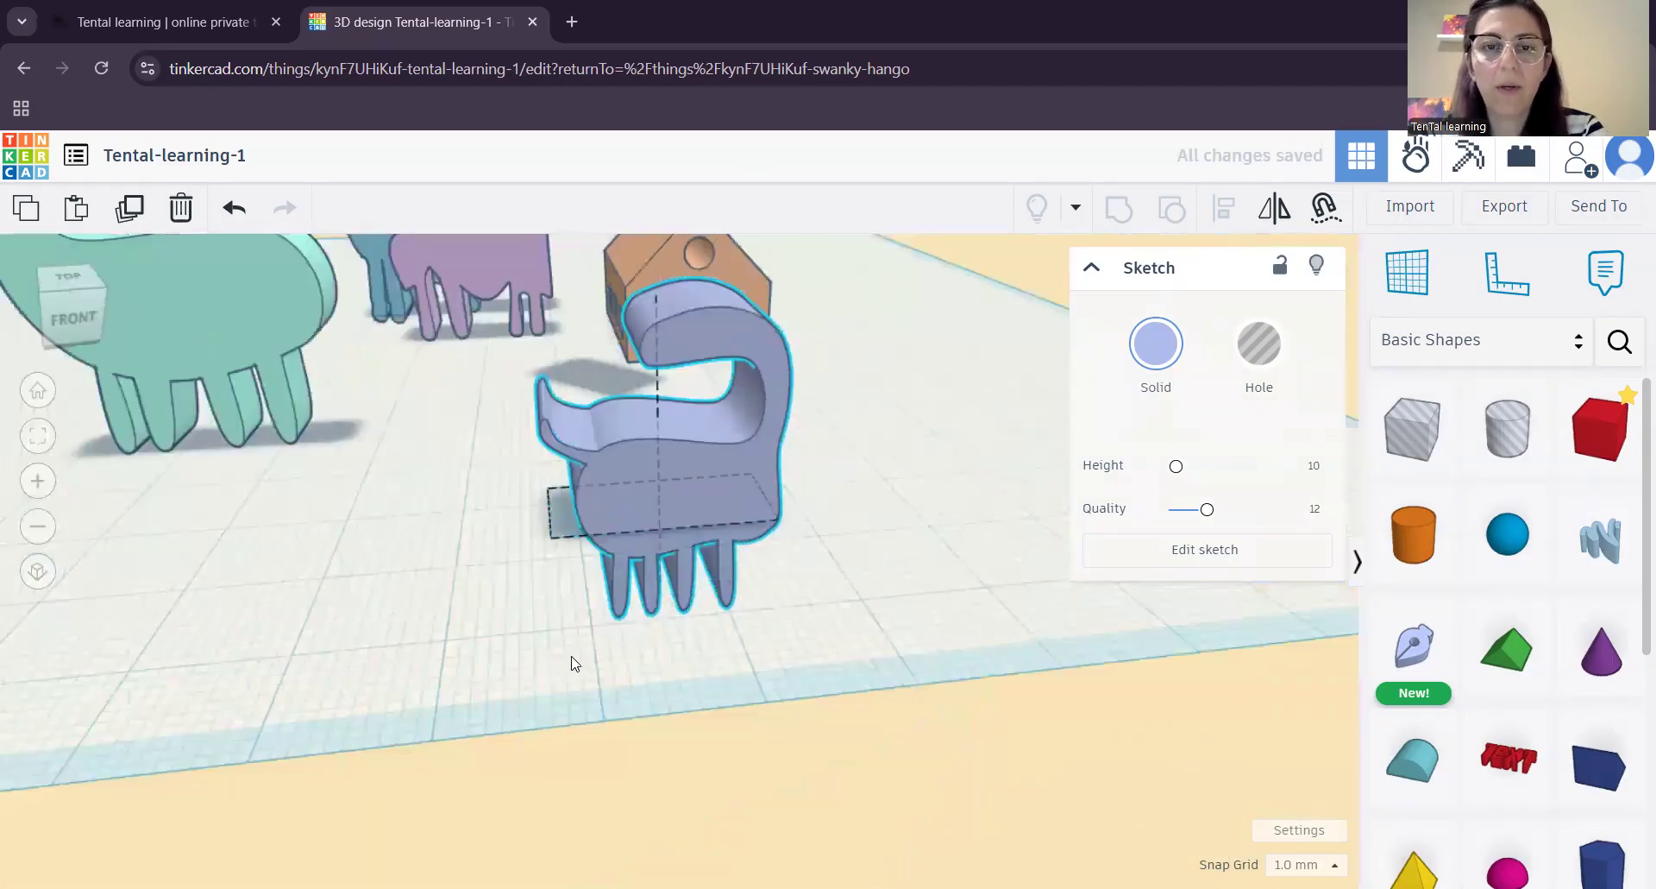
{"action": "middle_click_drag", "start_coordinate": [858, 518], "coordinate": [833, 595]}
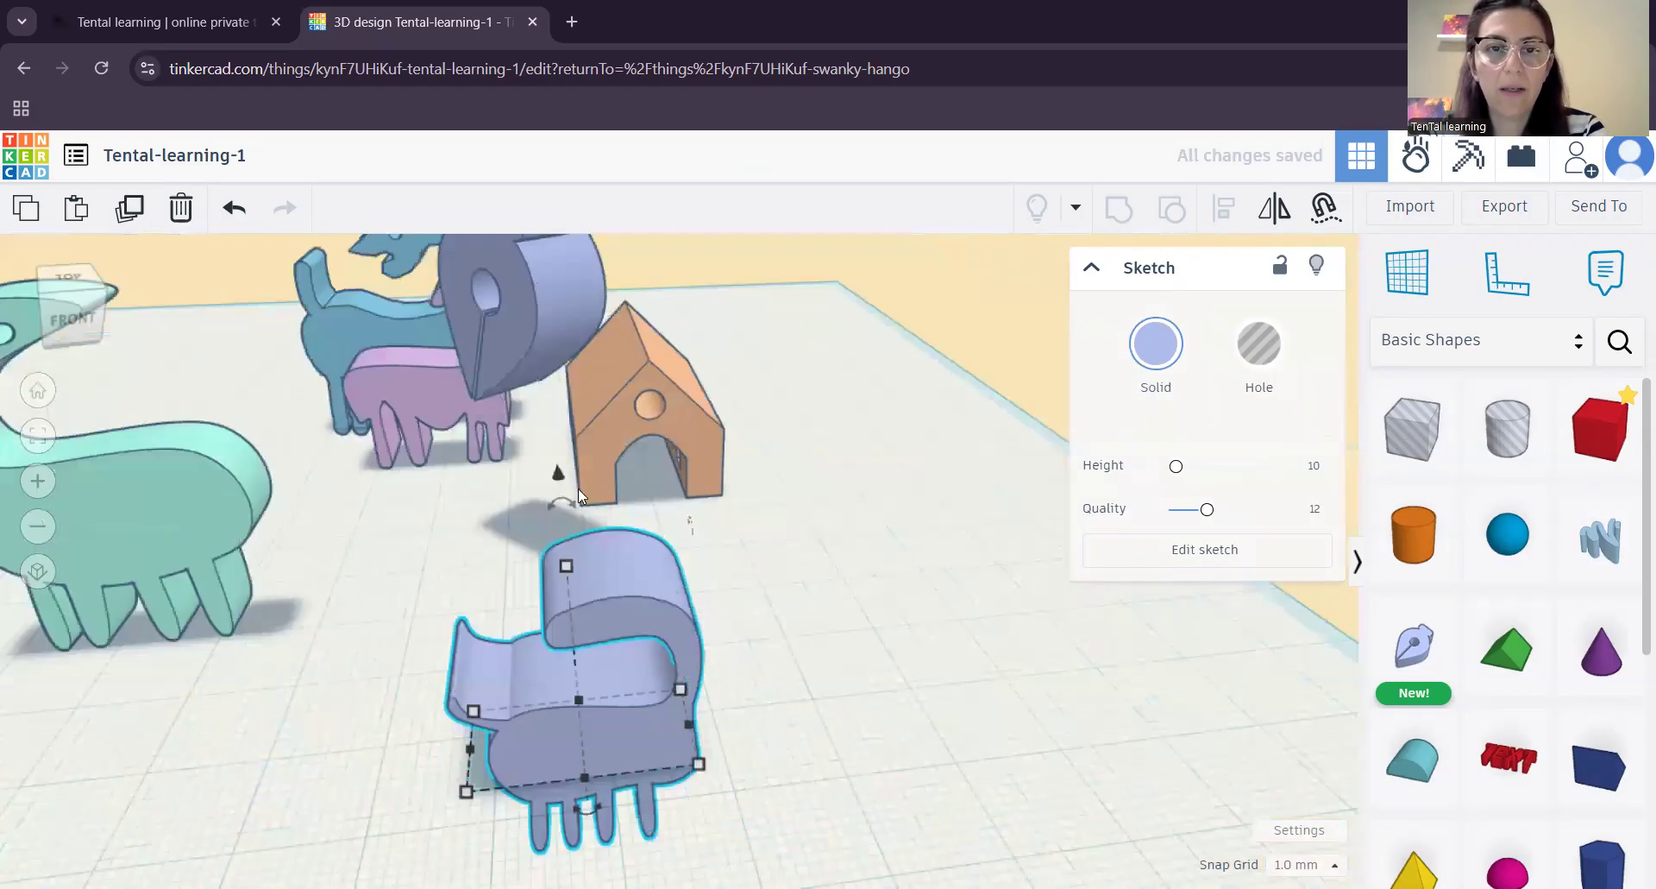
{"action": "left_click_drag", "start_coordinate": [562, 473], "coordinate": [585, 276]}
{"action": "right_click_drag", "start_coordinate": [794, 628], "coordinate": [957, 692]}
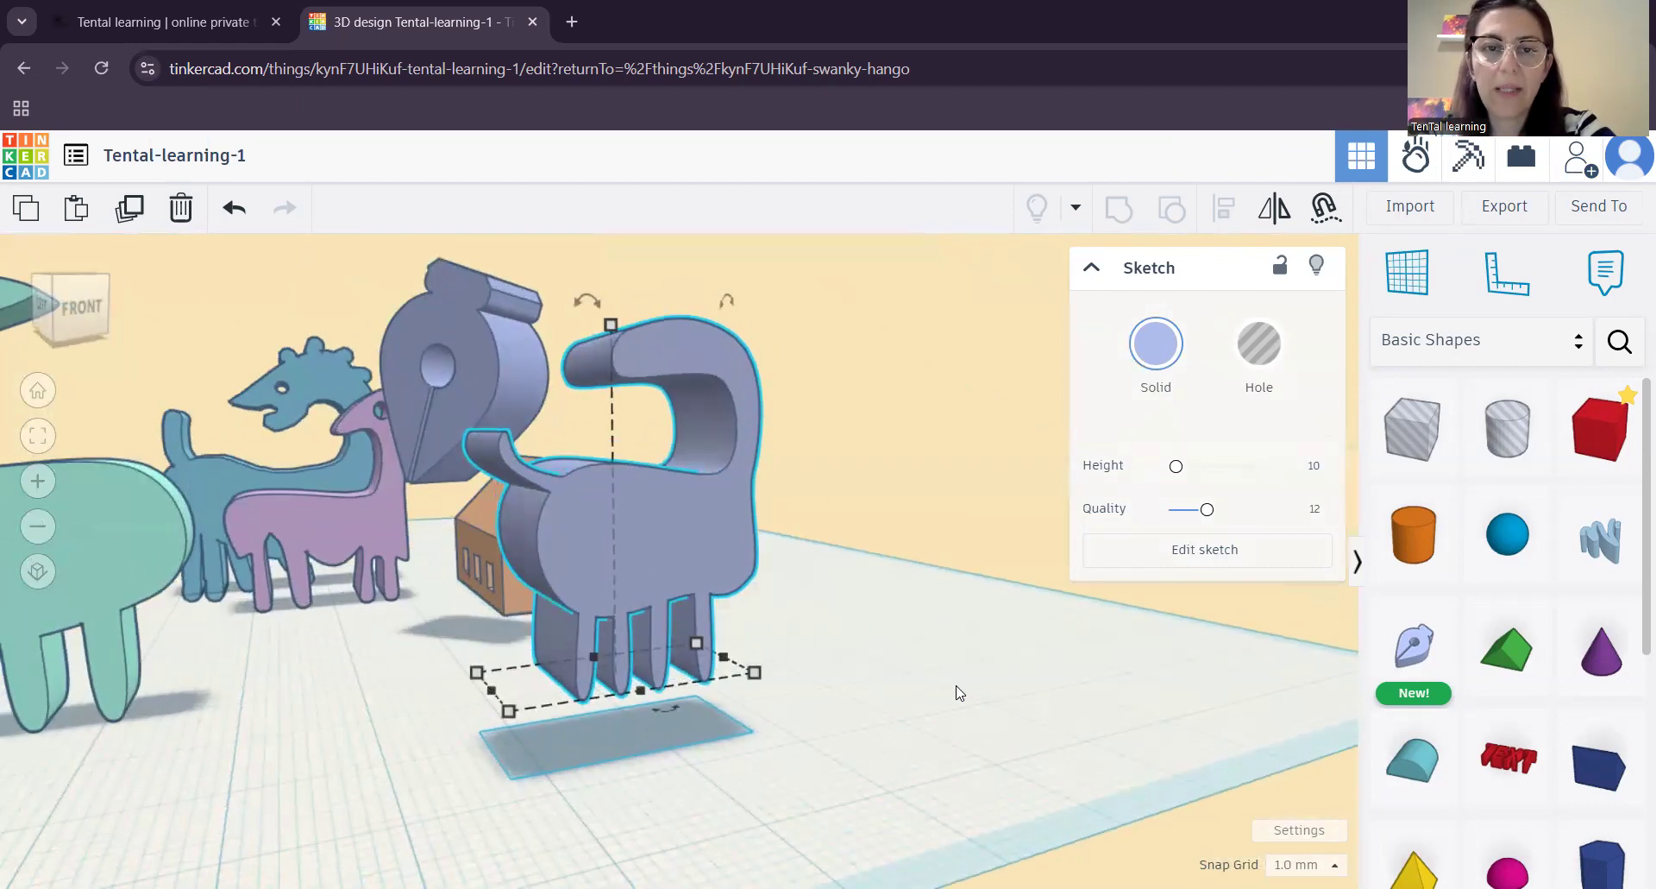
{"action": "key", "text": "d"}
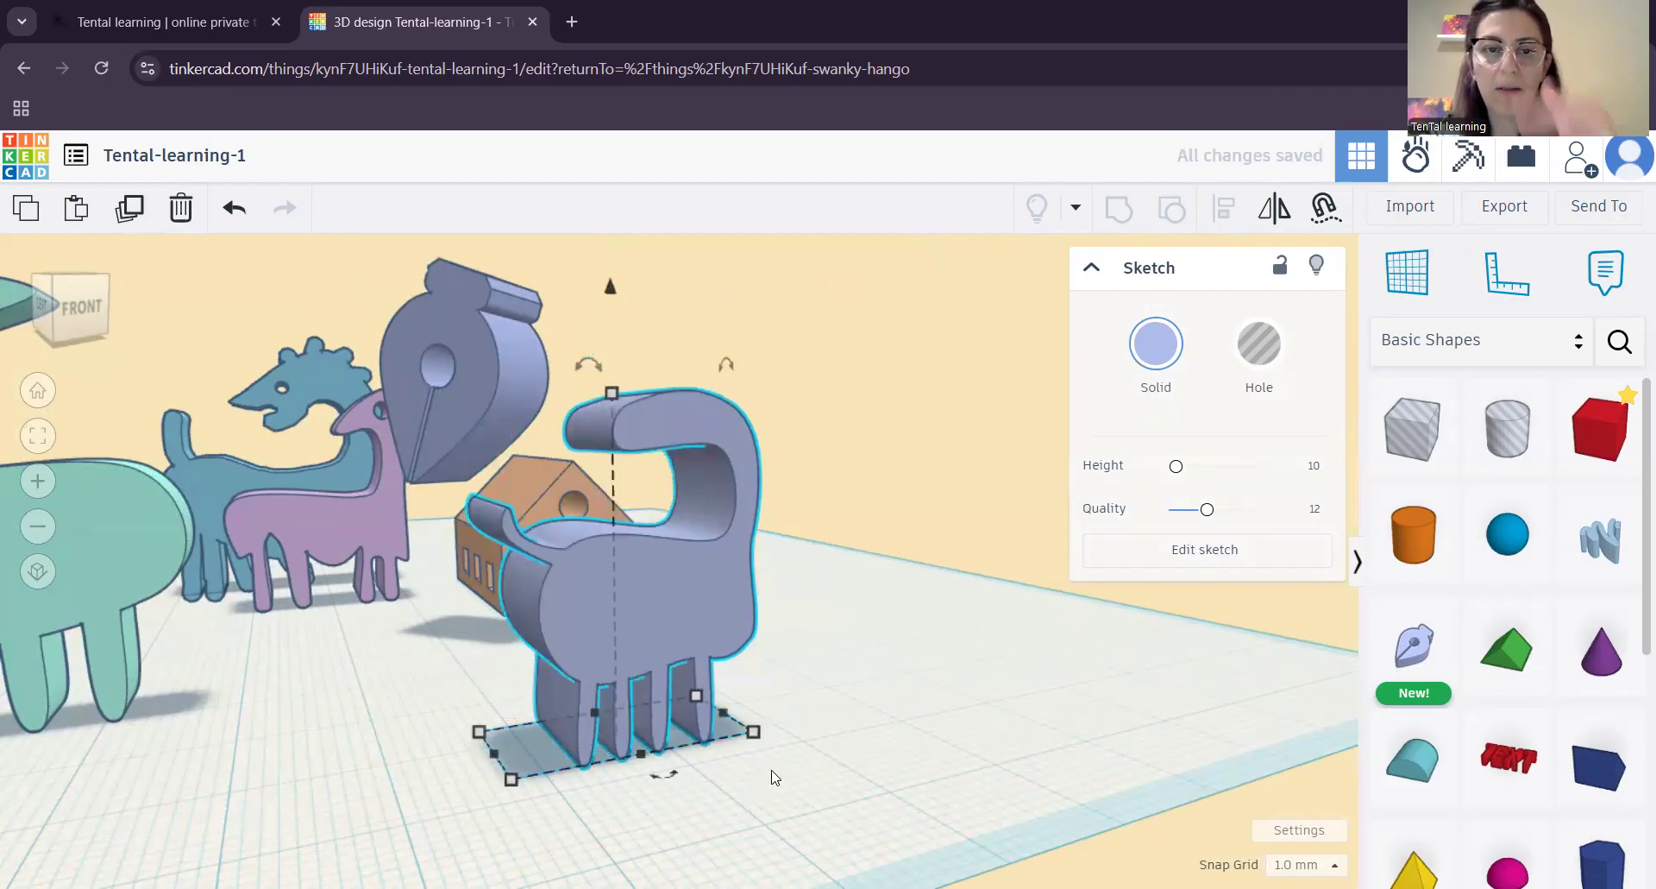
- Reopen the standing animal's sketch for editing
{"action": "scroll", "coordinate": [850, 725], "scroll_direction": "up", "scroll_amount": 2}
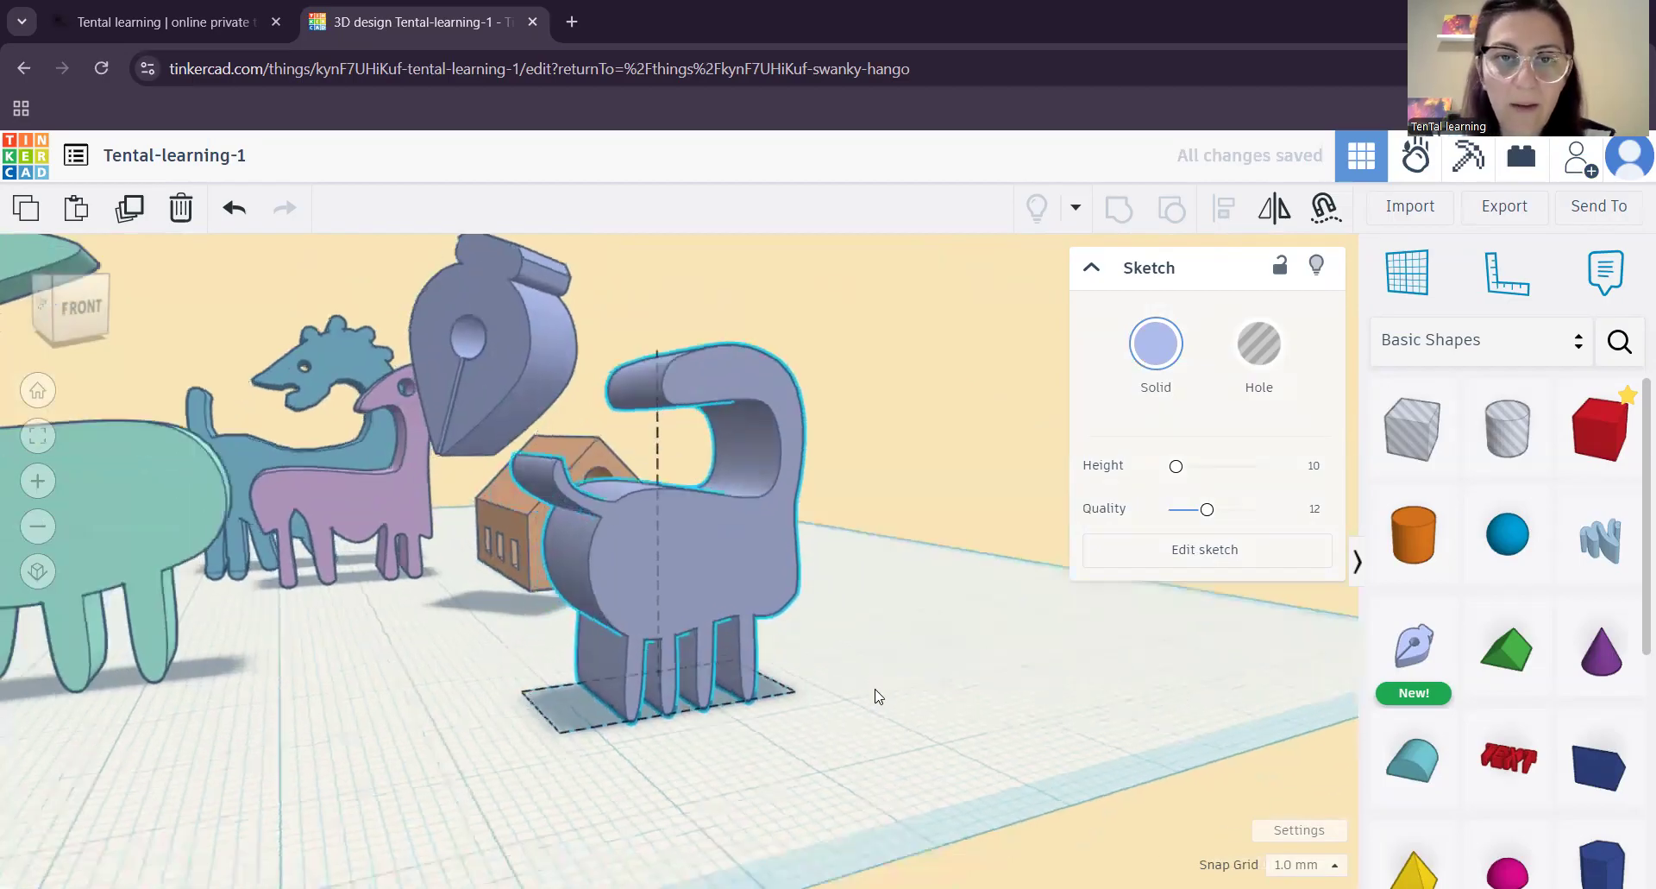
{"action": "scroll", "coordinate": [861, 710], "scroll_direction": "up", "scroll_amount": 3}
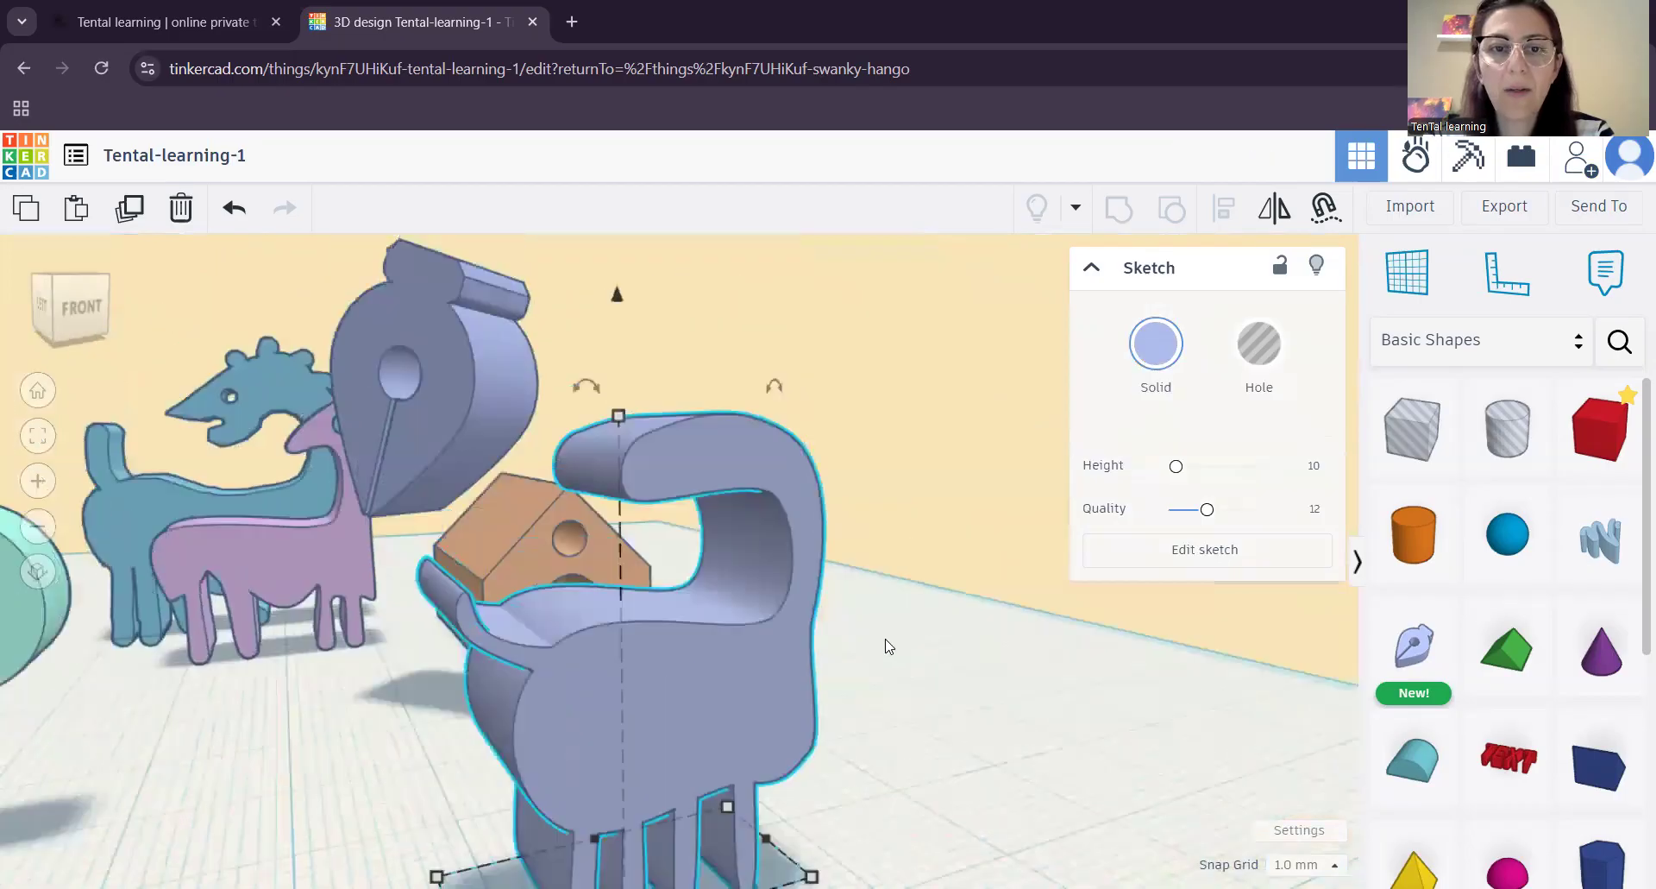
{"action": "mouse_move", "coordinate": [759, 473]}
{"action": "middle_mouse_down"}
{"action": "mouse_move", "coordinate": [793, 521]}
{"action": "mouse_move", "coordinate": [775, 491]}
{"action": "middle_mouse_up"}
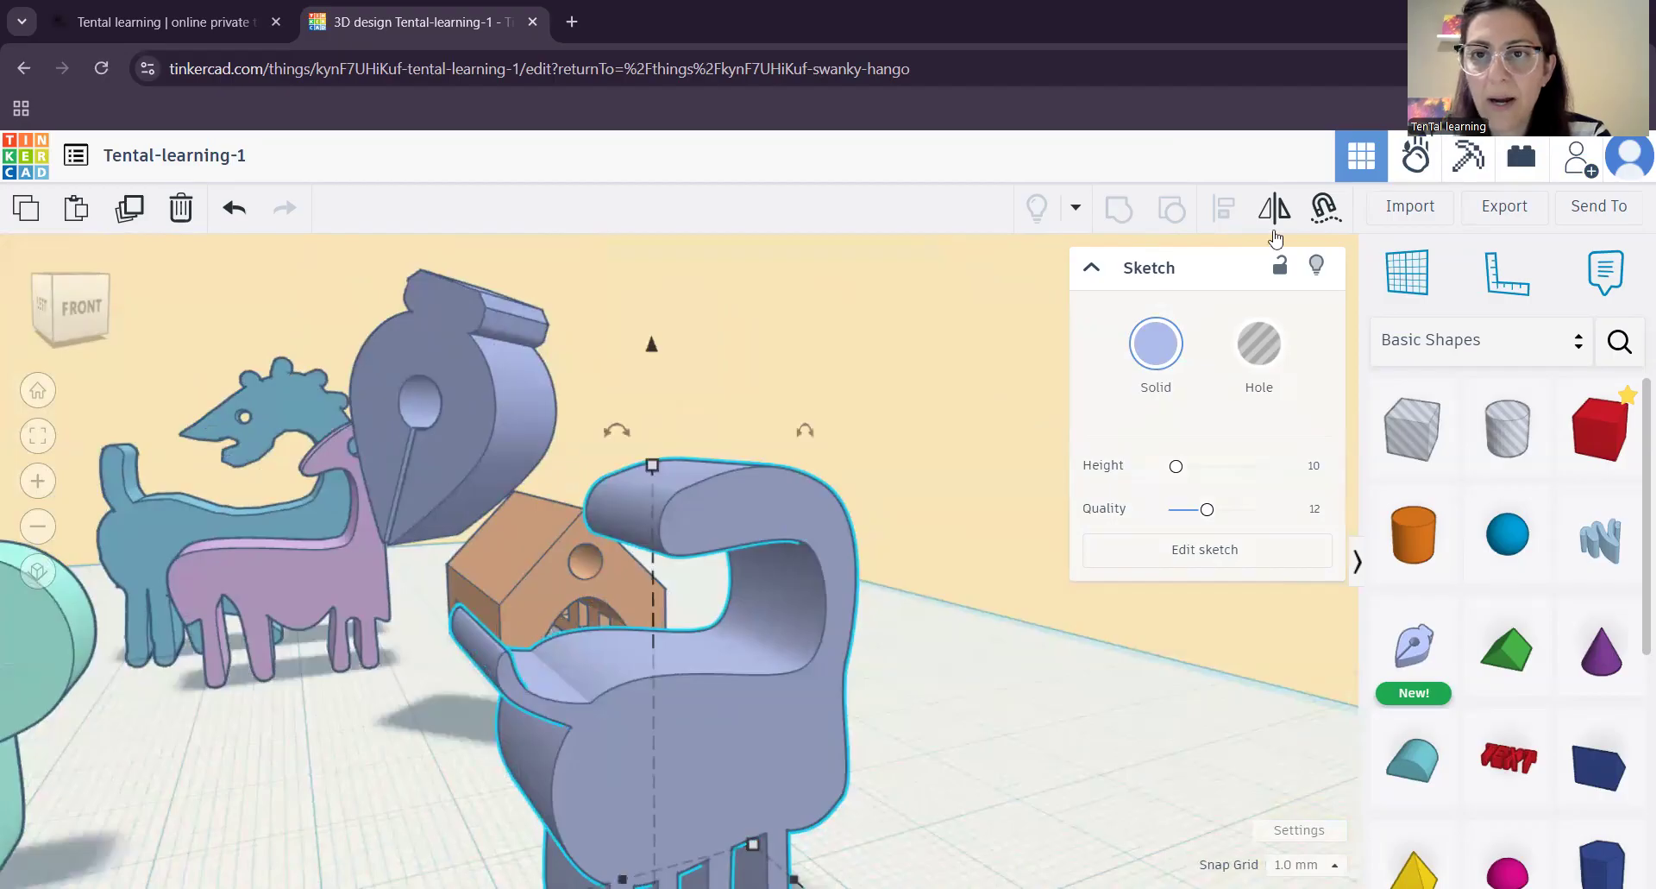
{"action": "left_click", "coordinate": [1195, 559]}
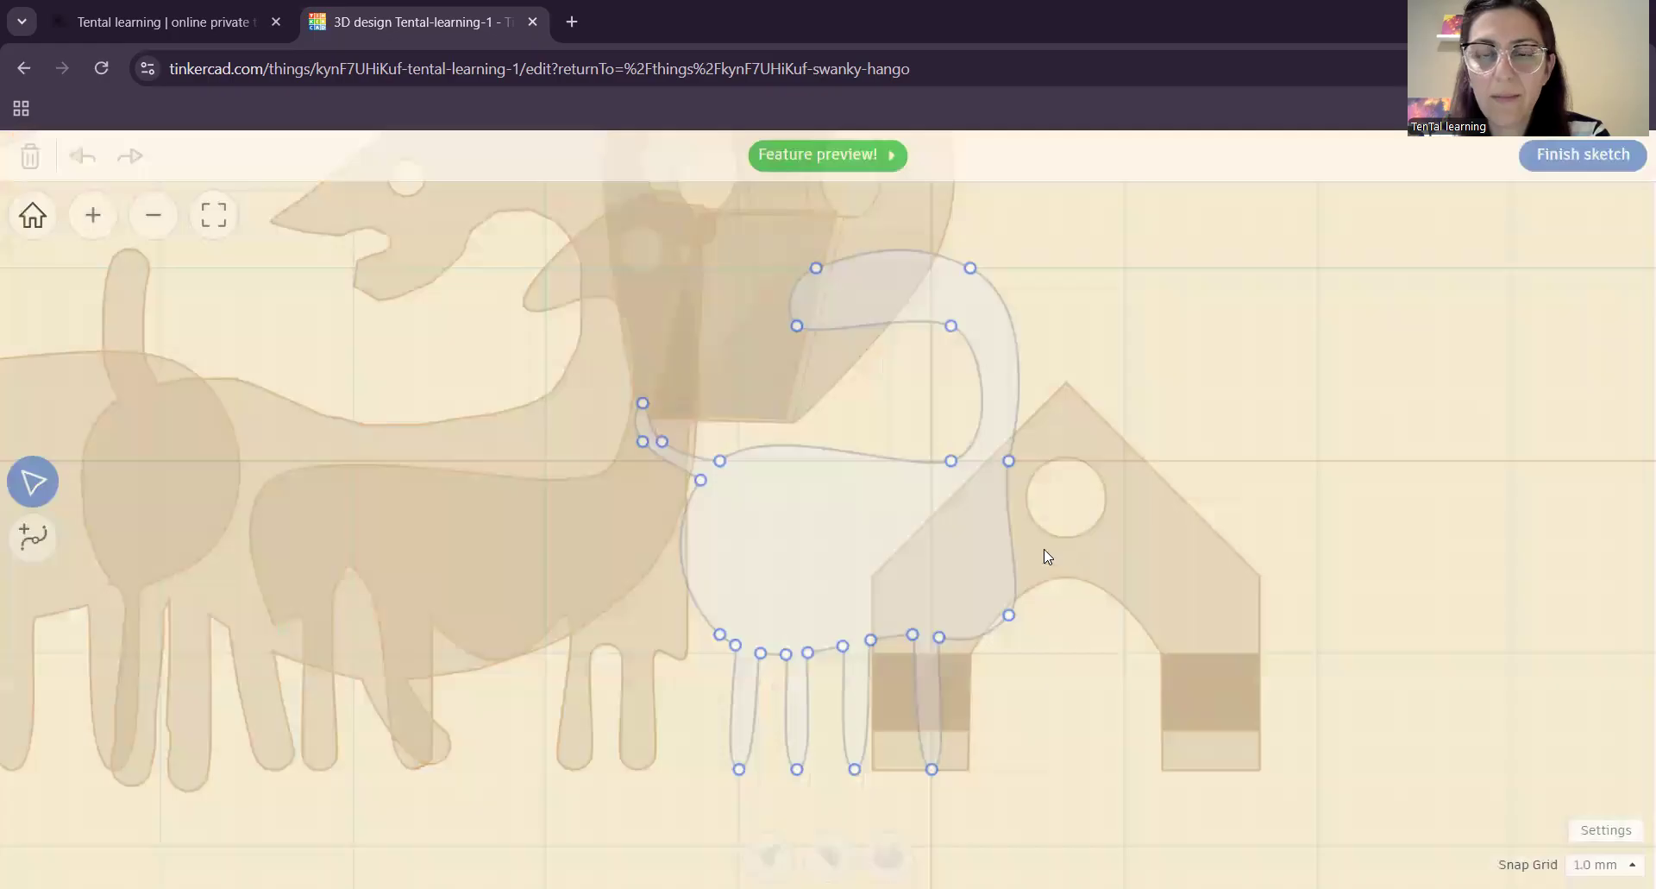
- Add two closely spaced points on the neck's outer curve just below the upper-right corner point, undoing the accidental removal of the first
{"action": "middle_click_drag", "start_coordinate": [1032, 353], "coordinate": [918, 502]}
{"action": "scroll", "coordinate": [918, 497], "scroll_direction": "up", "scroll_amount": 1}
{"action": "scroll", "coordinate": [917, 497], "scroll_direction": "down", "scroll_amount": 1}
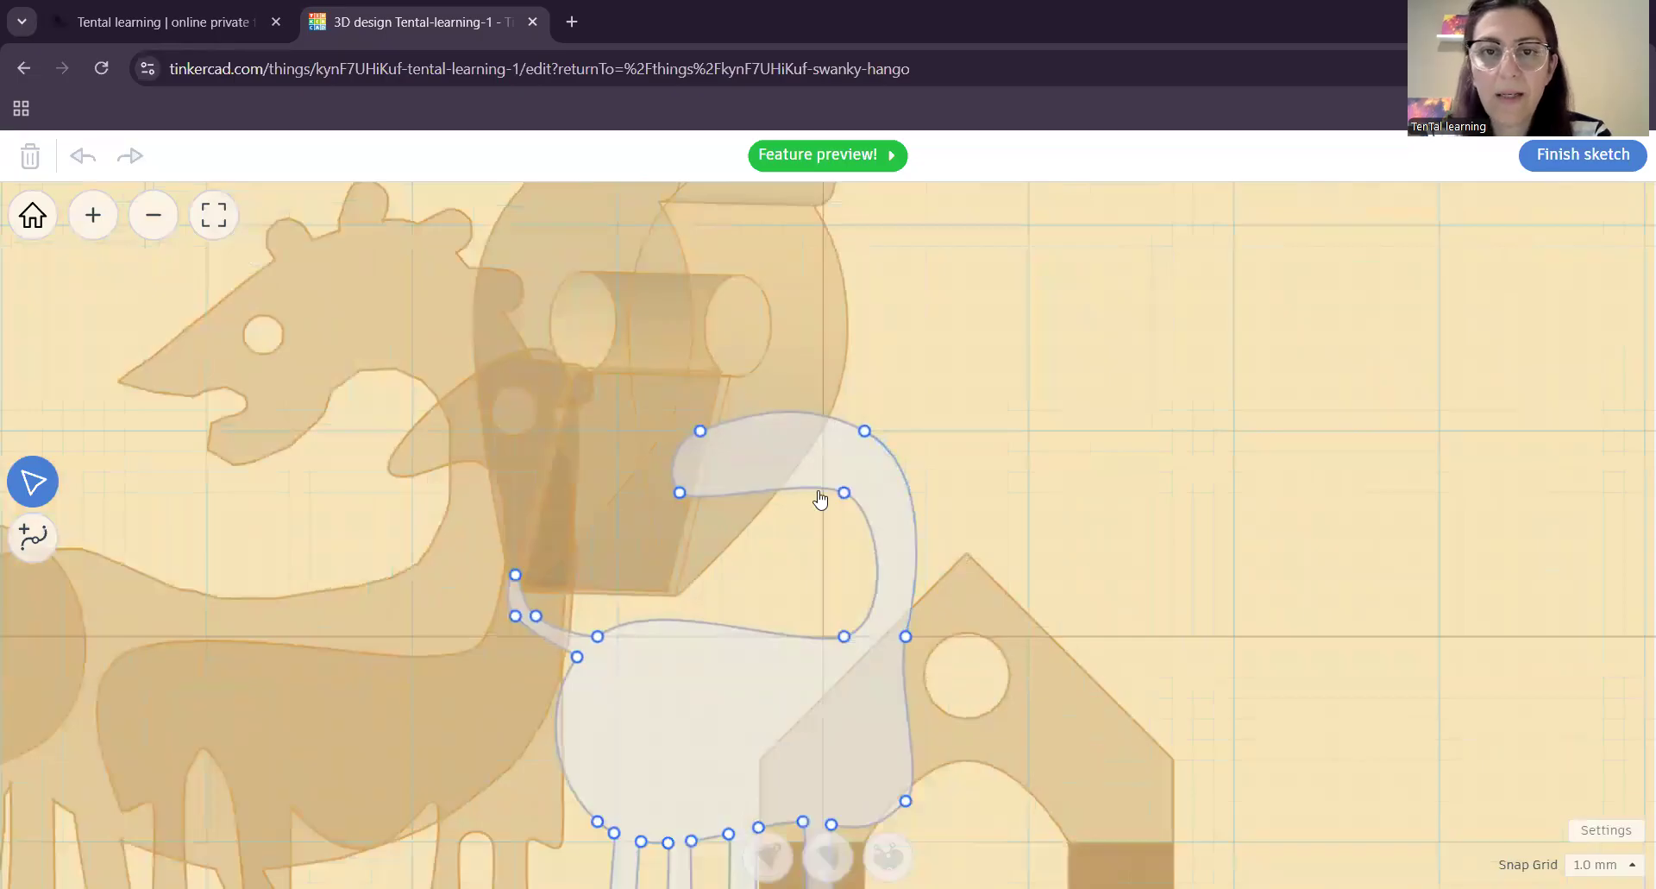
{"action": "scroll", "coordinate": [818, 493], "scroll_direction": "up", "scroll_amount": 2}
{"action": "middle_click_drag", "start_coordinate": [920, 422], "coordinate": [776, 436]}
{"action": "left_click", "coordinate": [775, 431]}
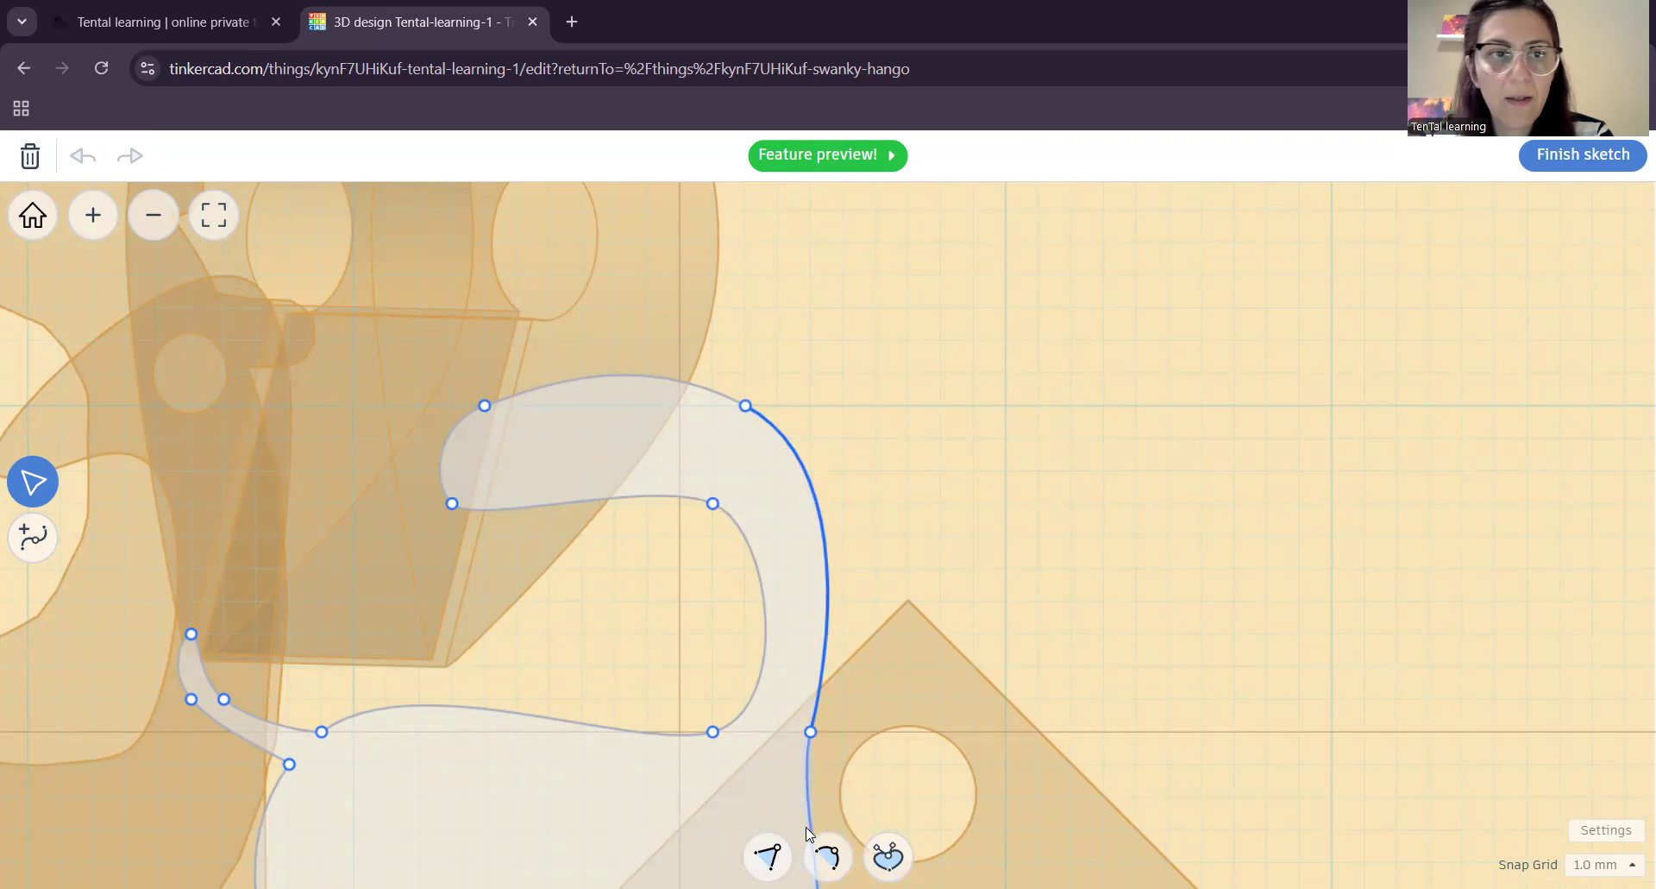
{"action": "left_click", "coordinate": [34, 540]}
{"action": "left_click", "coordinate": [775, 427]}
{"action": "key", "text": "Delete"}
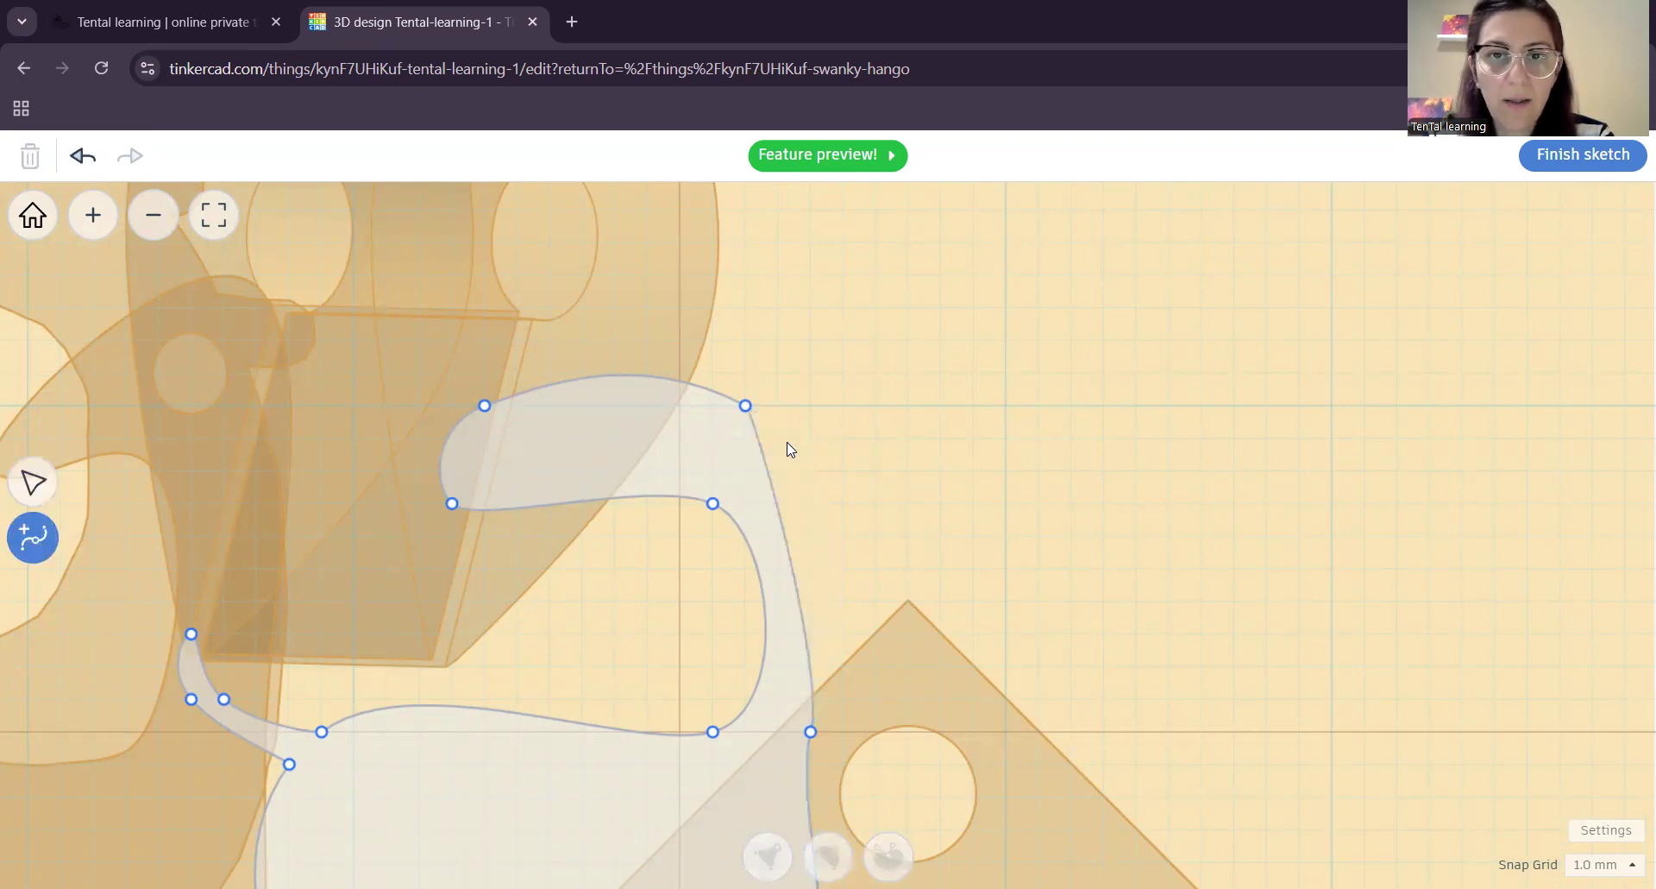
{"action": "key", "text": "ctrl+z"}
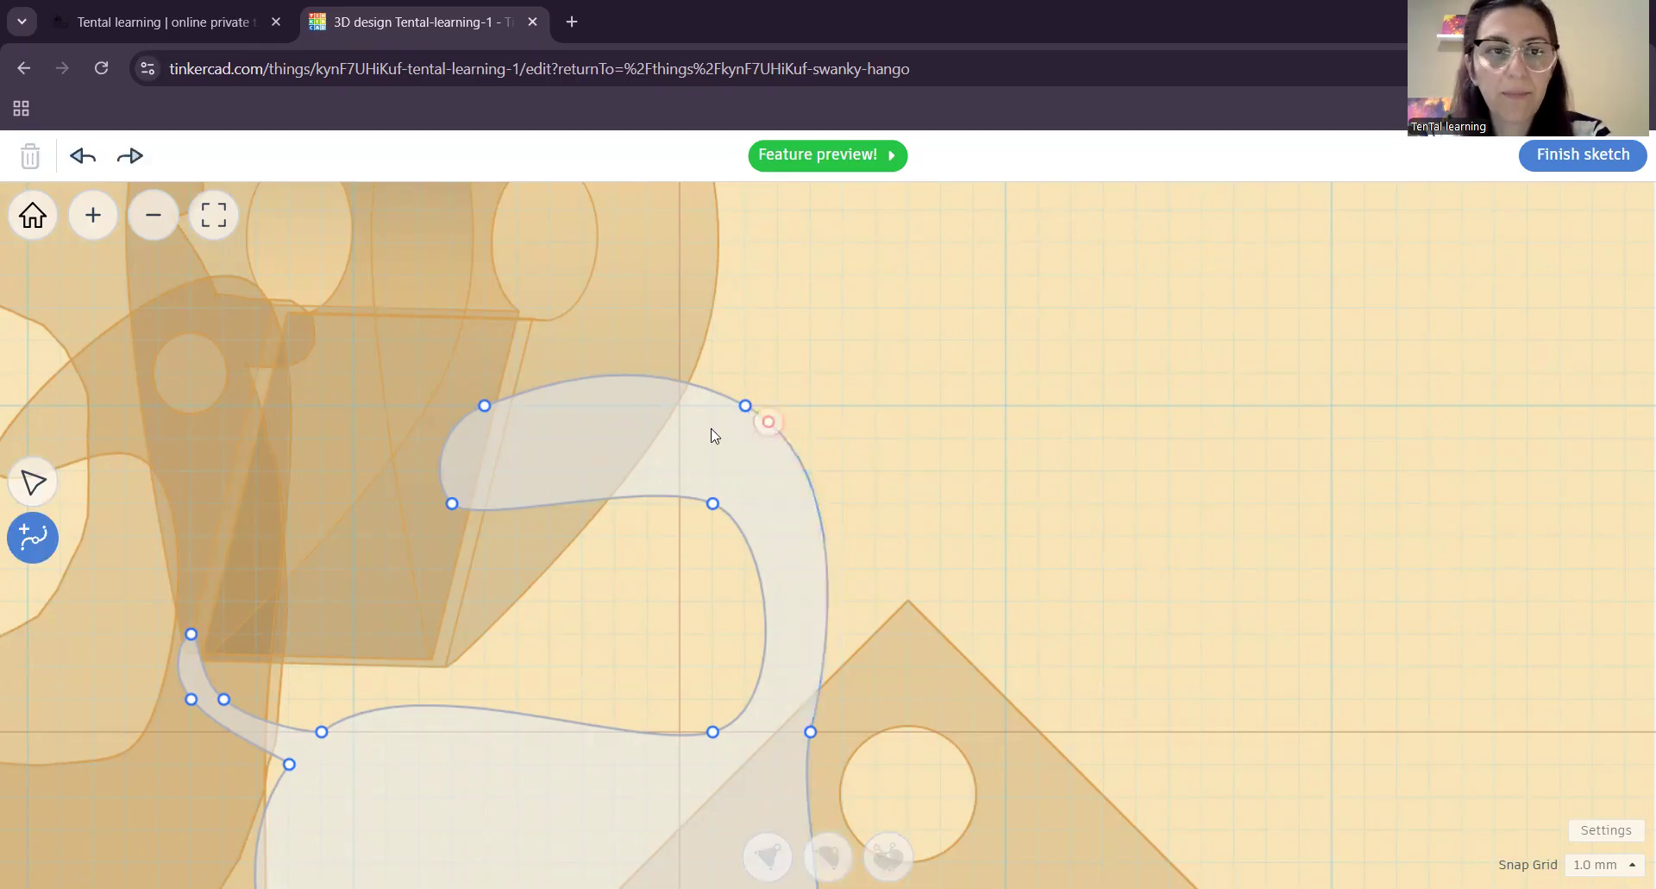
{"action": "left_click", "coordinate": [782, 438]}
{"action": "key", "text": "Delete"}
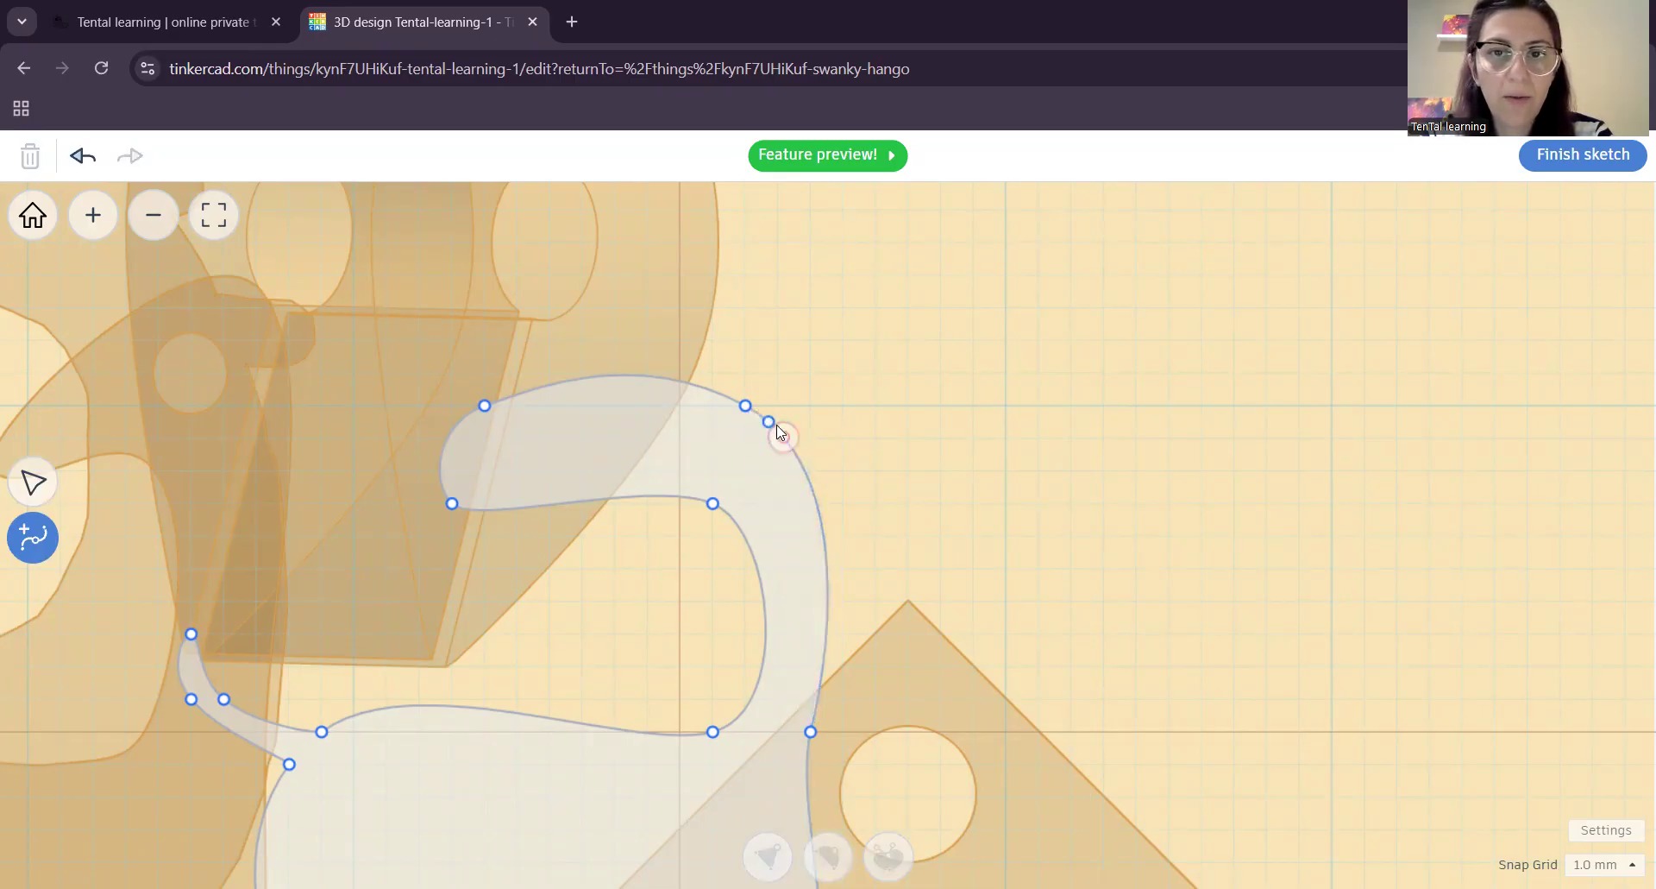
- Pull the middle of the three closely spaced points behind the head outward to form a small spike
{"action": "left_click", "coordinate": [33, 482]}
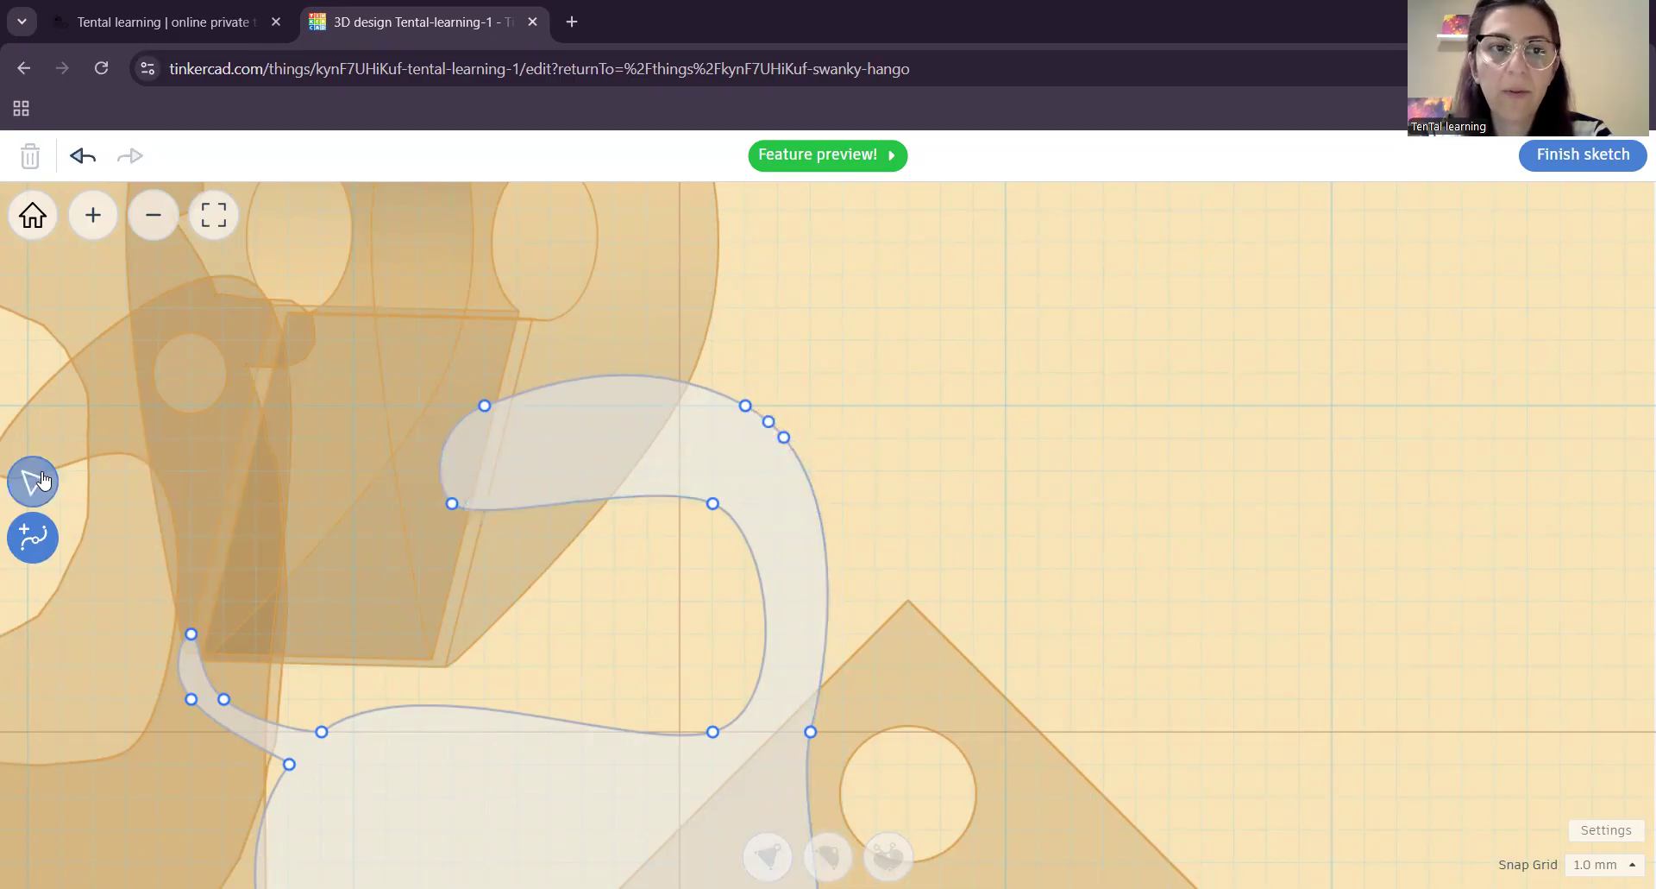
{"action": "left_click", "coordinate": [769, 422]}
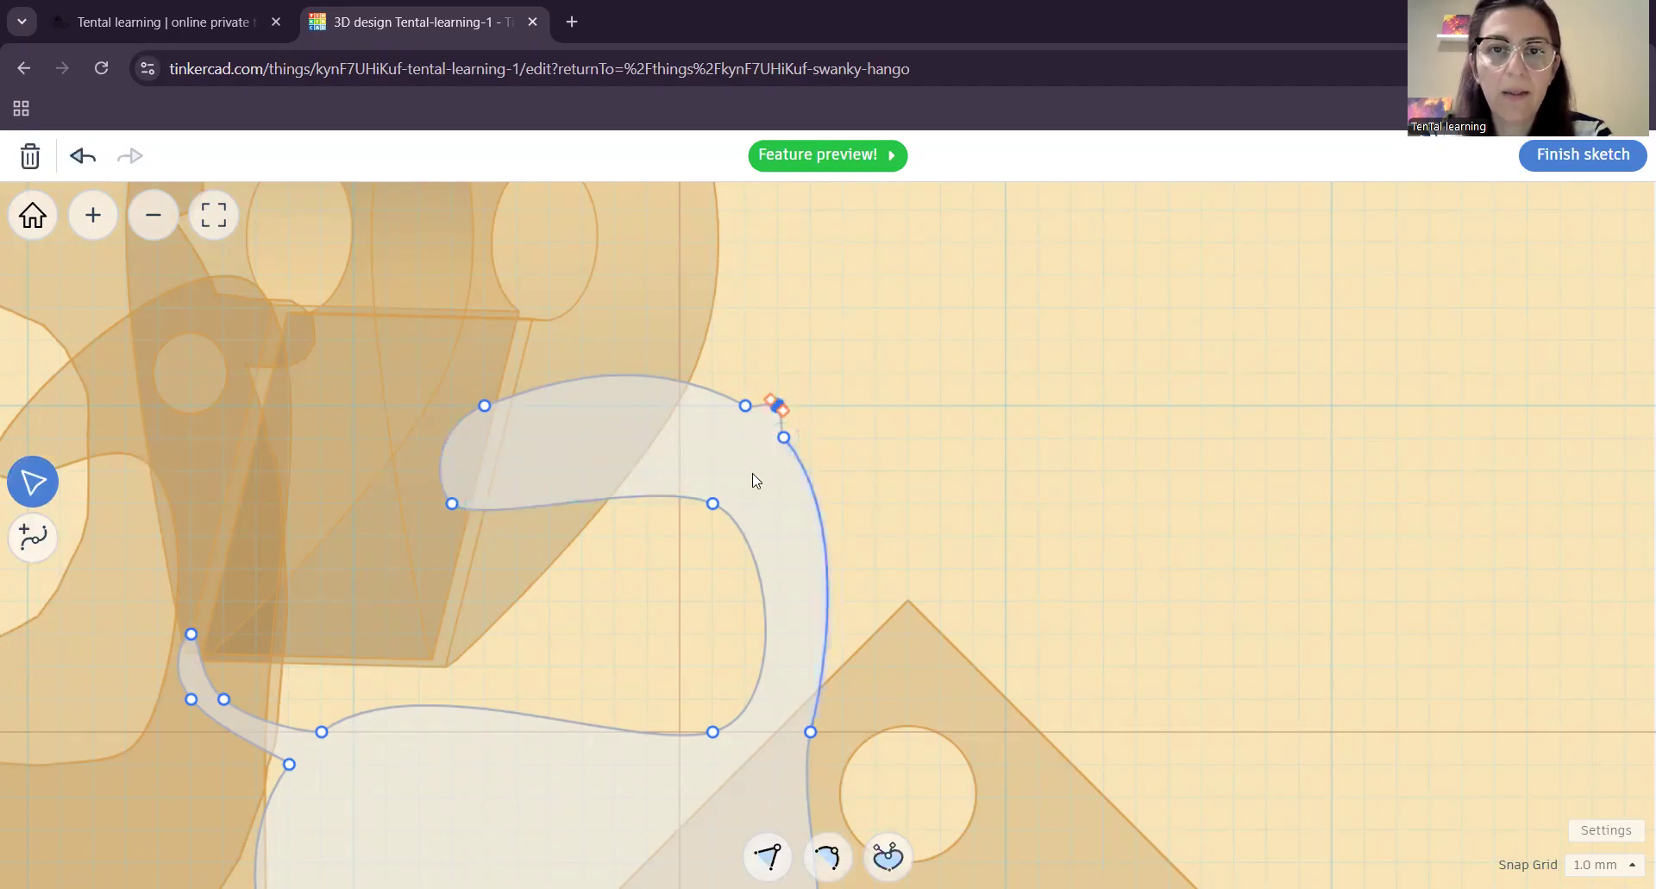
- Add three closely spaced points further down the neck's outer curve and pull the middle one outward into a second spike
{"action": "left_click", "coordinate": [33, 536]}
{"action": "left_click", "coordinate": [806, 474]}
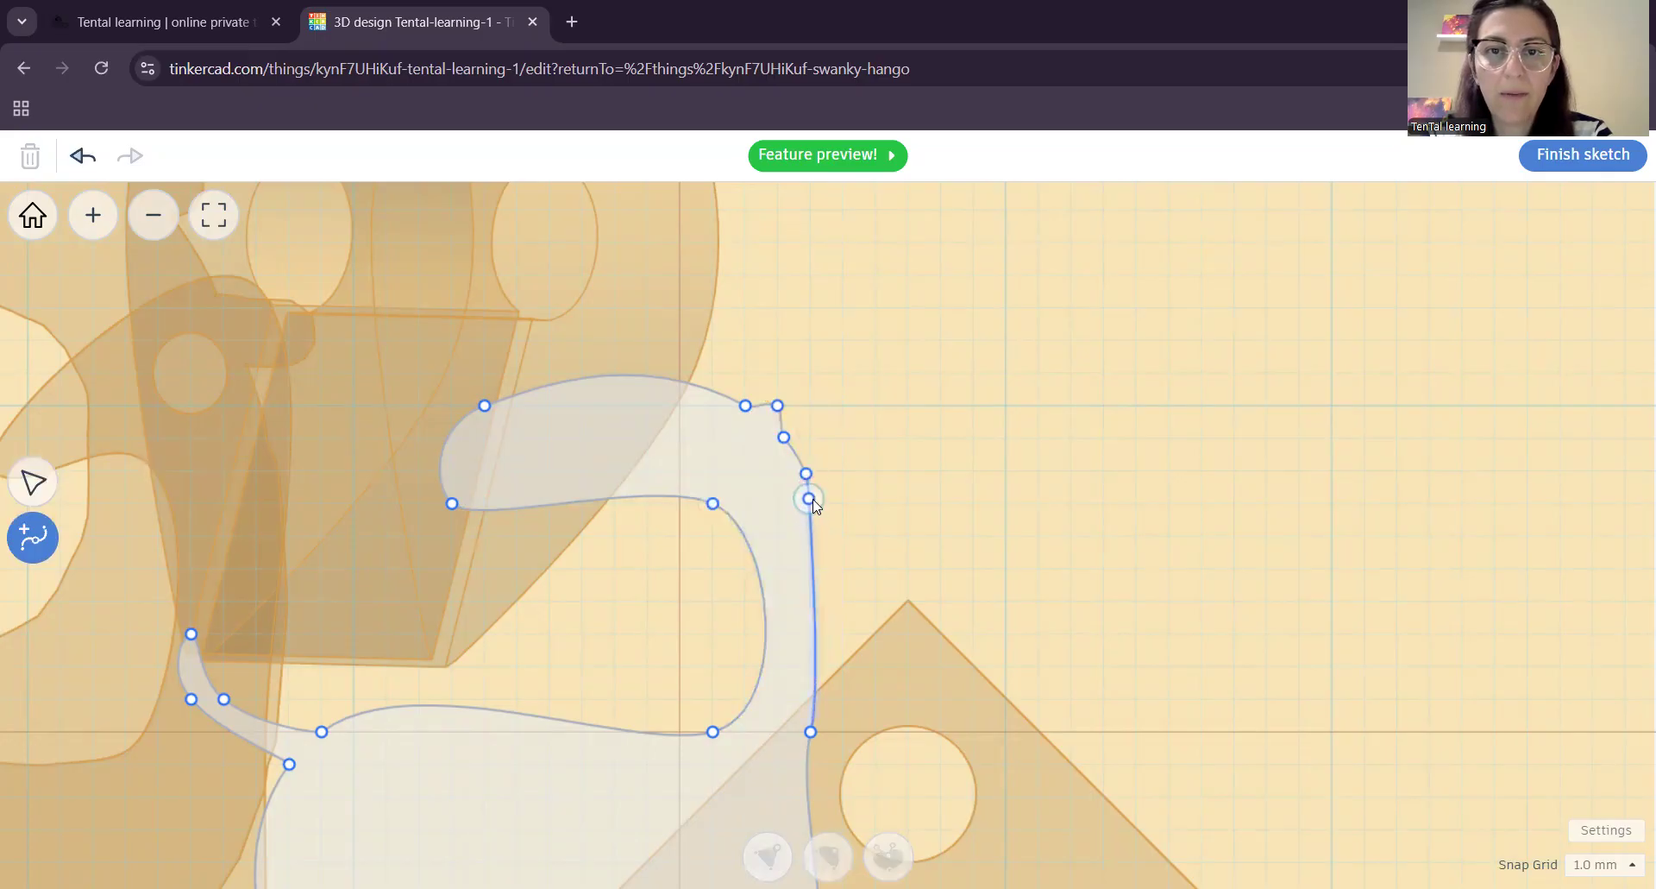
{"action": "key", "text": "ctrl+z"}
{"action": "key", "text": "ctrl+y"}
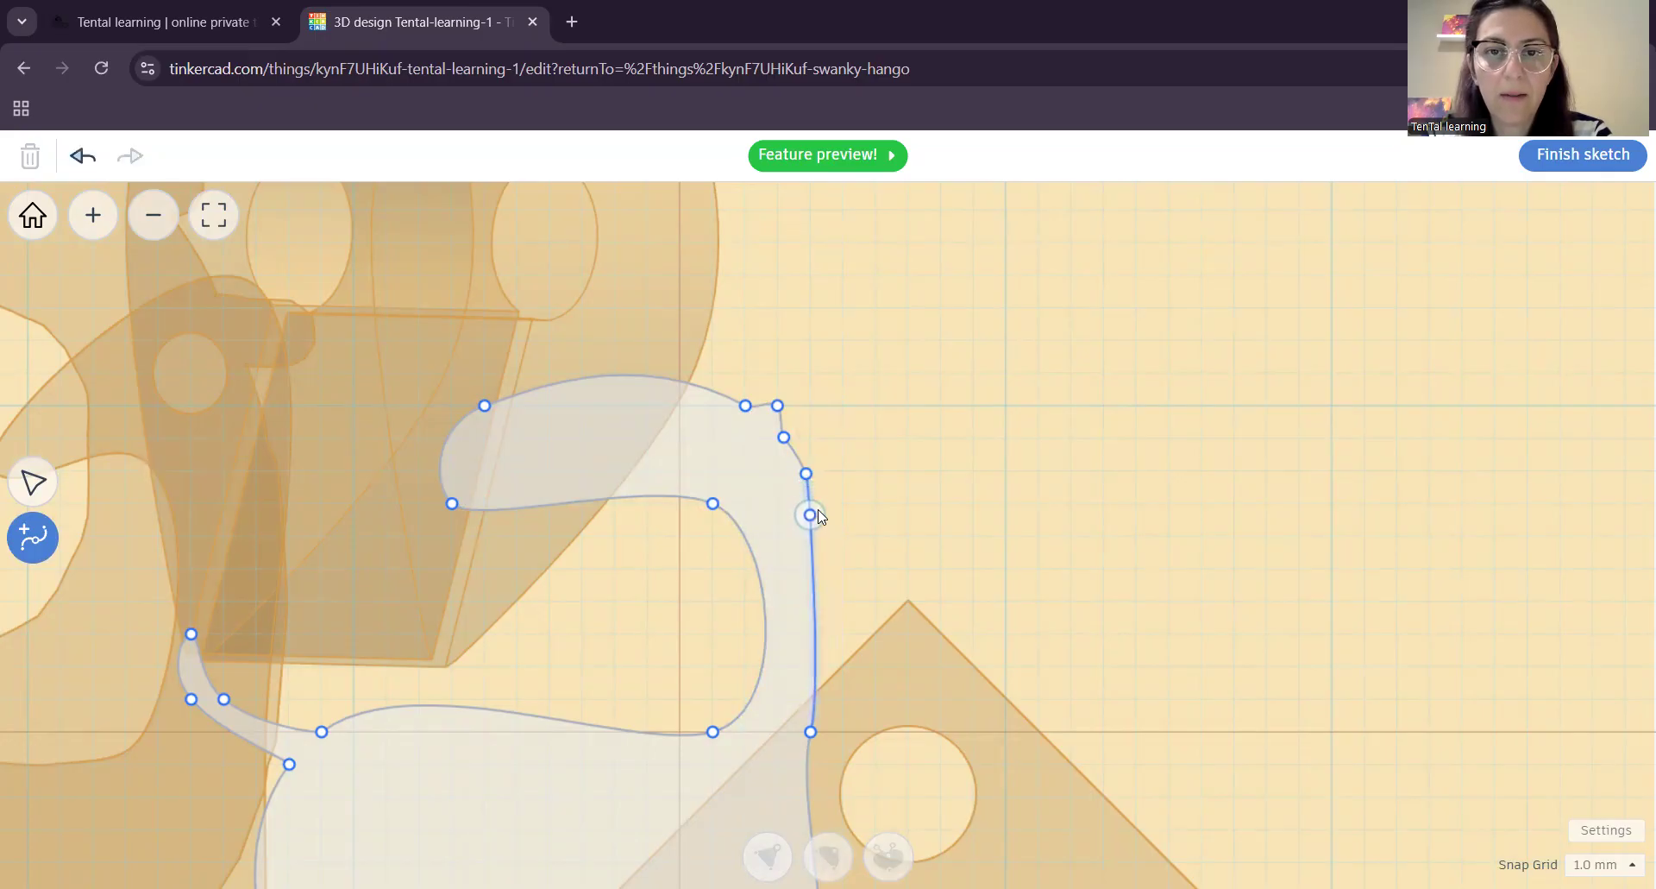
{"action": "key", "text": "ctrl+z"}
{"action": "left_click", "coordinate": [824, 516]}
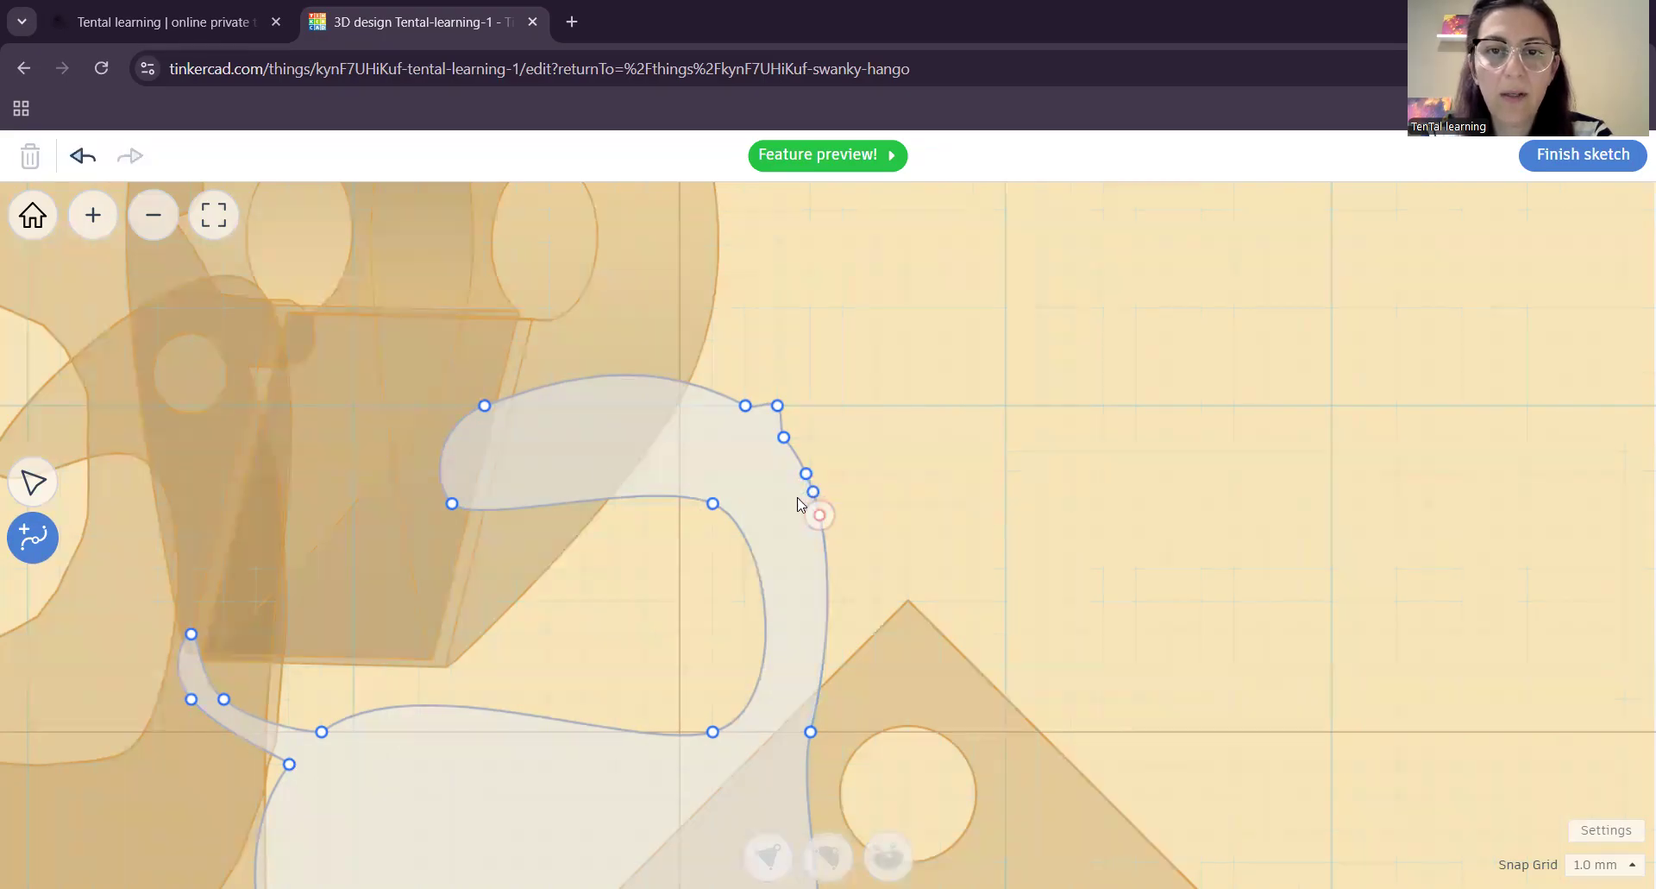
{"action": "left_click", "coordinate": [35, 483]}
{"action": "left_click", "coordinate": [810, 503]}
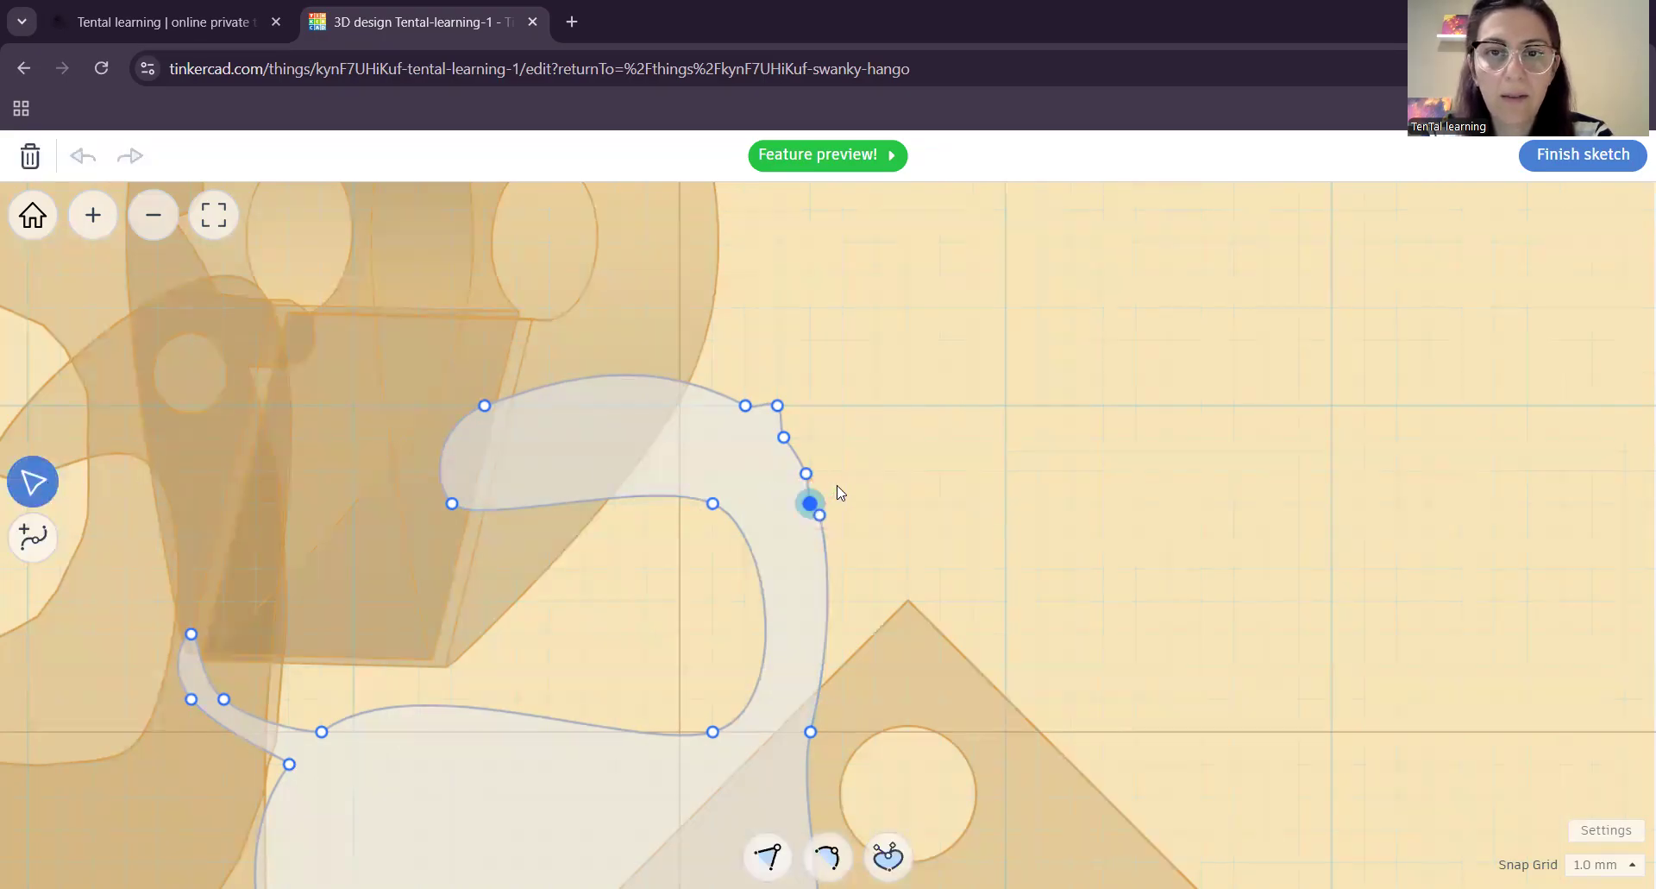
{"action": "left_click", "coordinate": [841, 472]}
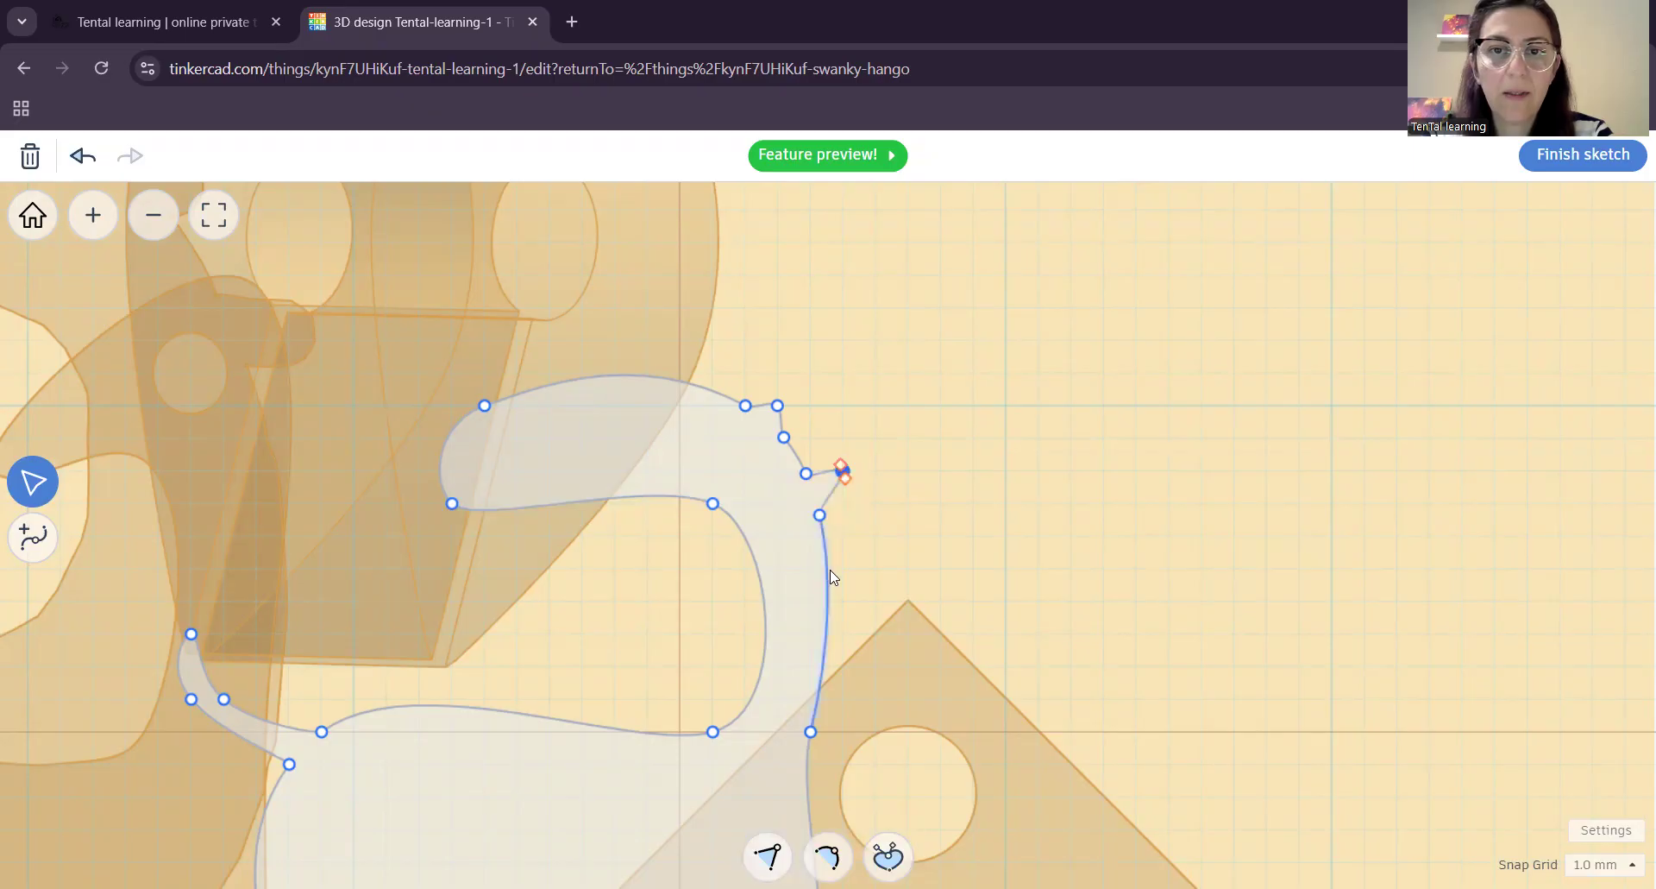
- Form a third, longer spike below the second from three new points on the neck's outer curve, and finish the sketch
{"action": "left_click", "coordinate": [33, 537]}
{"action": "scroll", "coordinate": [754, 555], "scroll_direction": "up", "scroll_amount": 2}
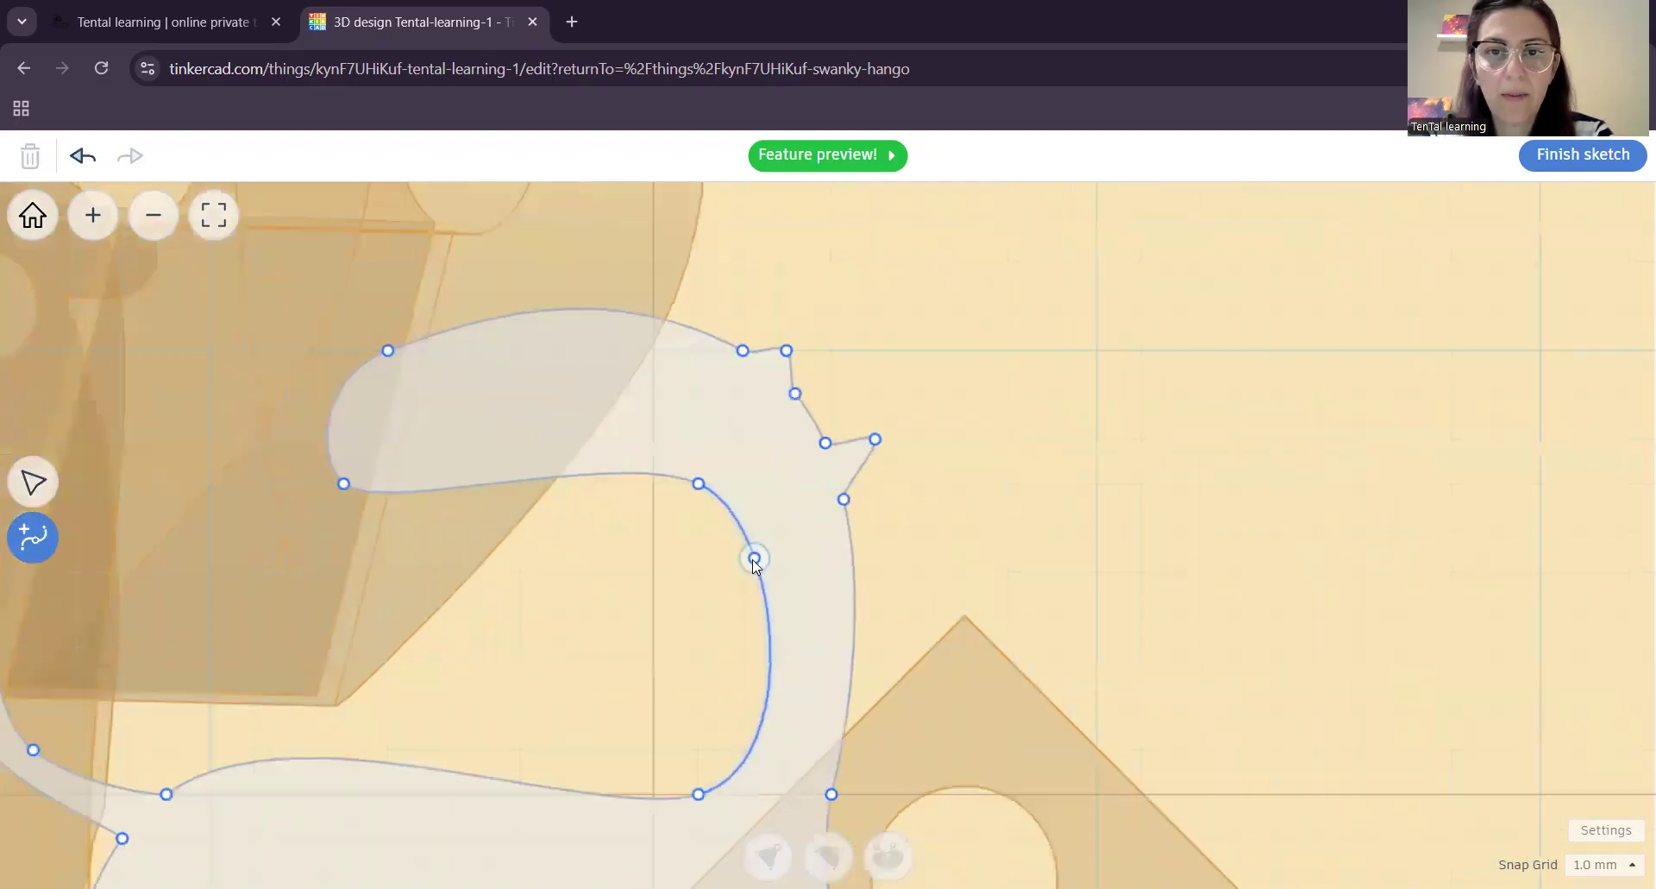
{"action": "left_click", "coordinate": [850, 547]}
{"action": "left_click", "coordinate": [854, 574]}
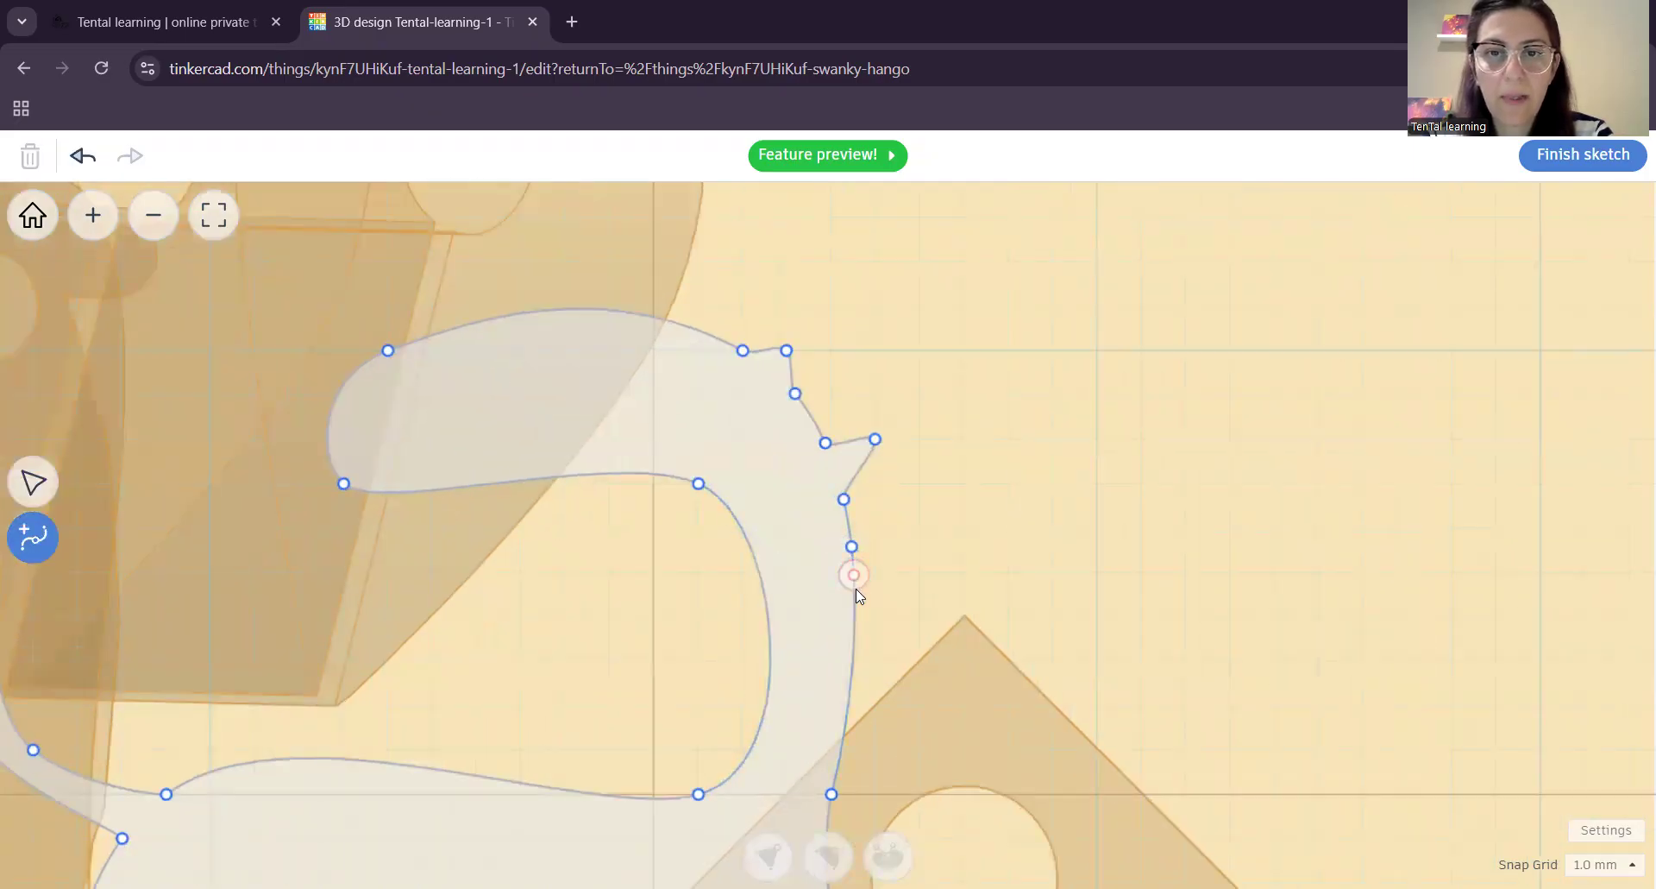
{"action": "left_click", "coordinate": [854, 594]}
{"action": "left_click", "coordinate": [35, 482]}
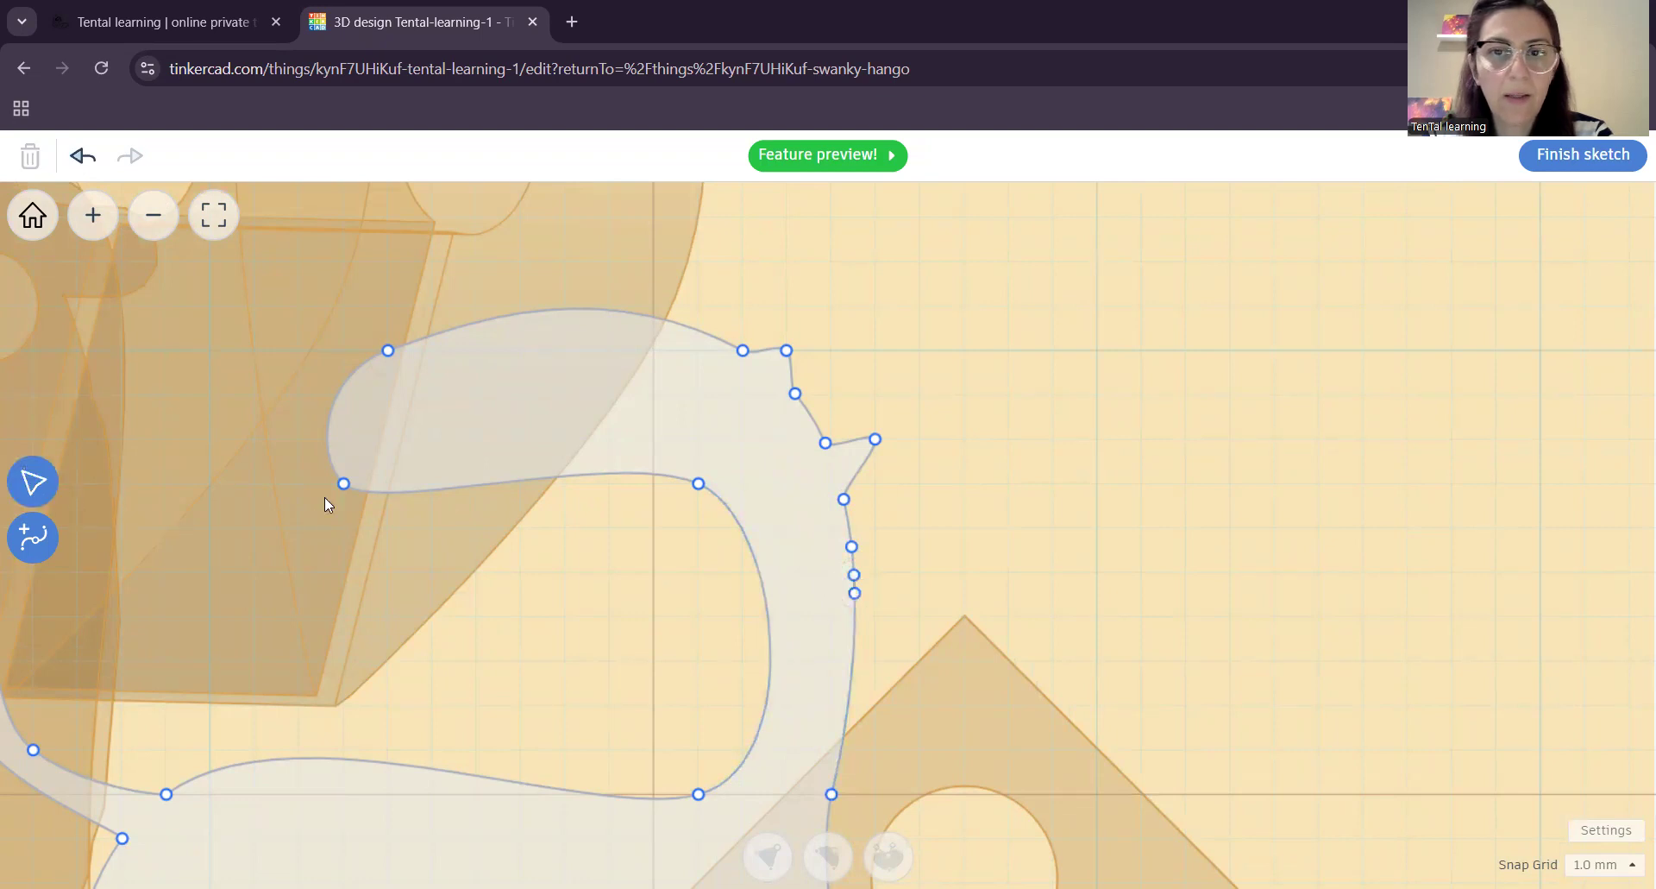
{"action": "left_click_drag", "start_coordinate": [854, 575], "coordinate": [881, 573]}
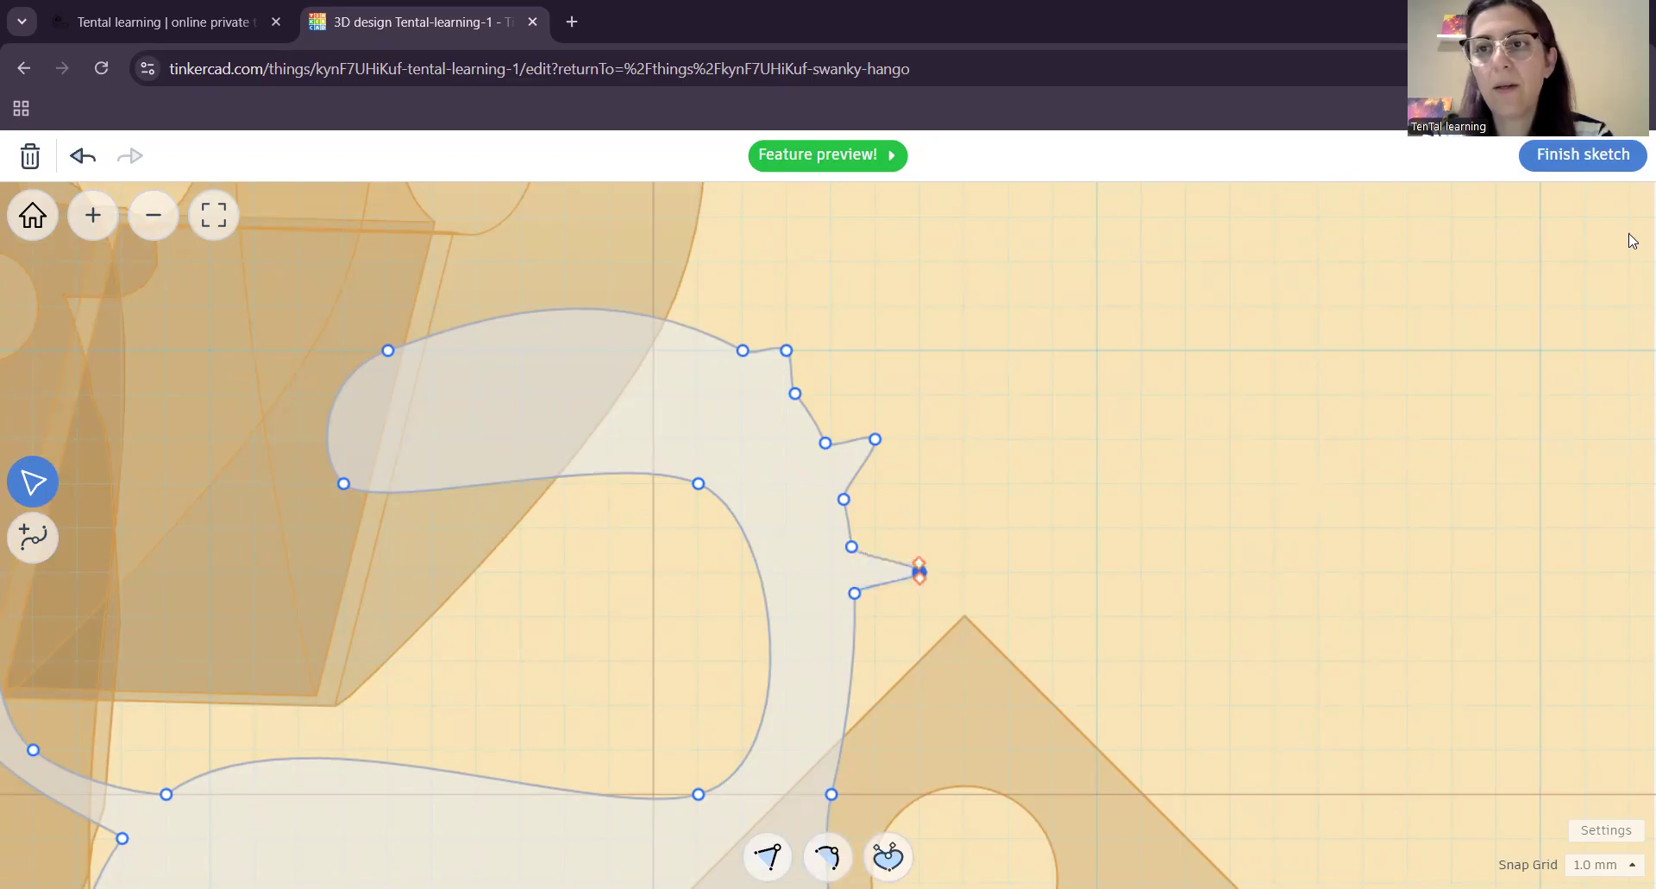
{"action": "left_click", "coordinate": [1586, 155]}
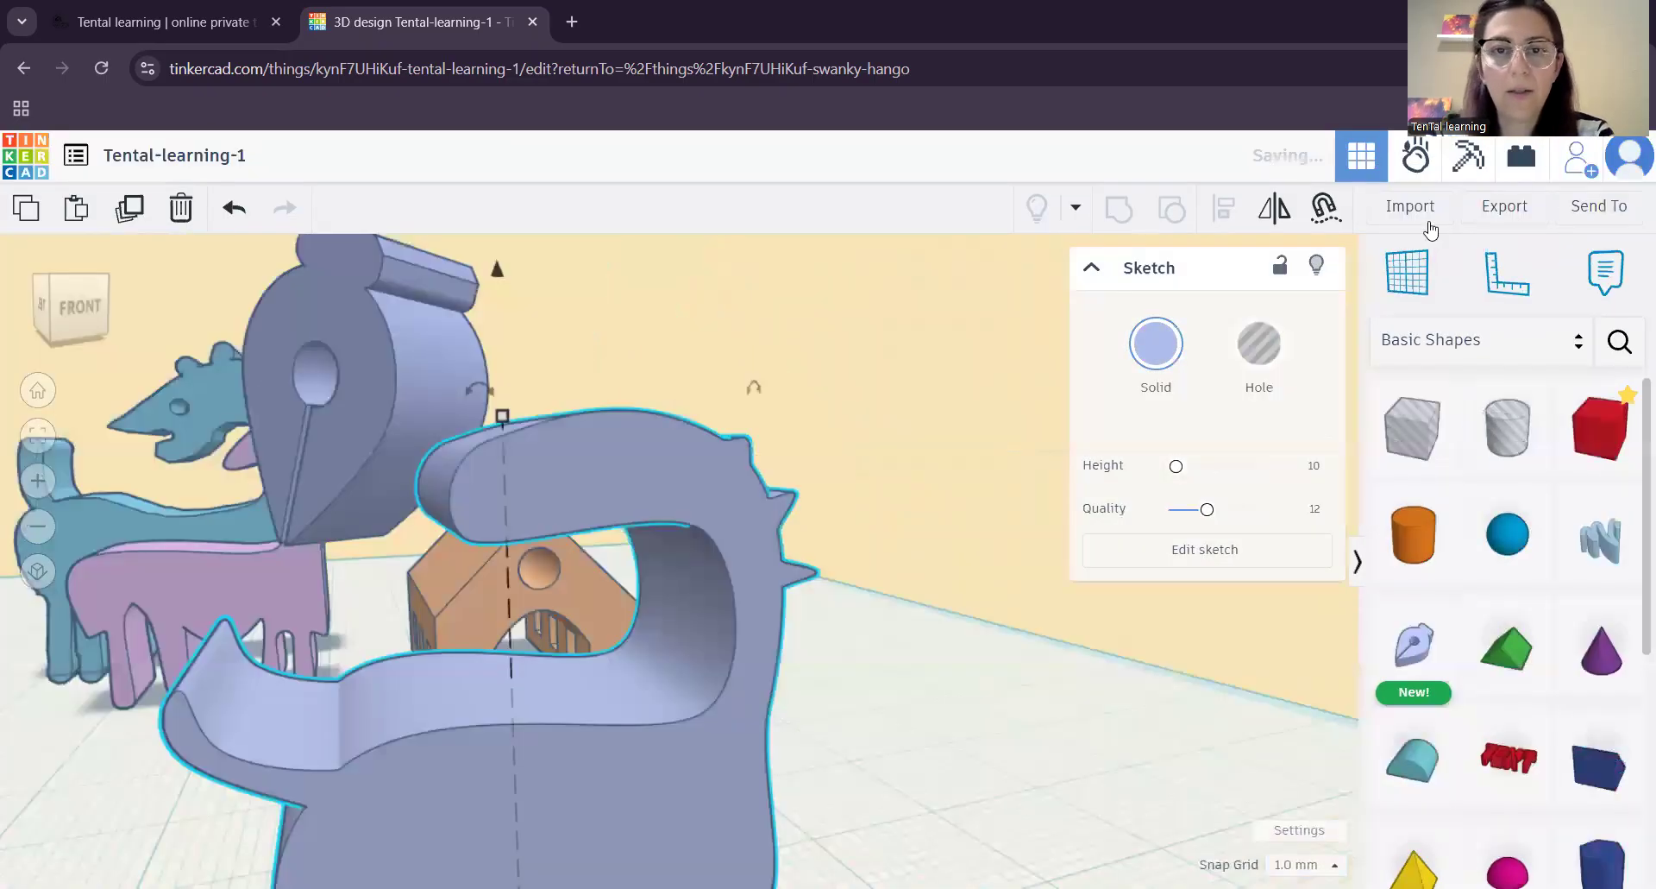
- Start a new sketch on the flat side face of the animal's head
{"action": "scroll", "coordinate": [954, 660], "scroll_direction": "down", "scroll_amount": 3}
{"action": "scroll", "coordinate": [901, 595], "scroll_direction": "up", "scroll_amount": 5}
{"action": "scroll", "coordinate": [901, 595], "scroll_direction": "down", "scroll_amount": 6}
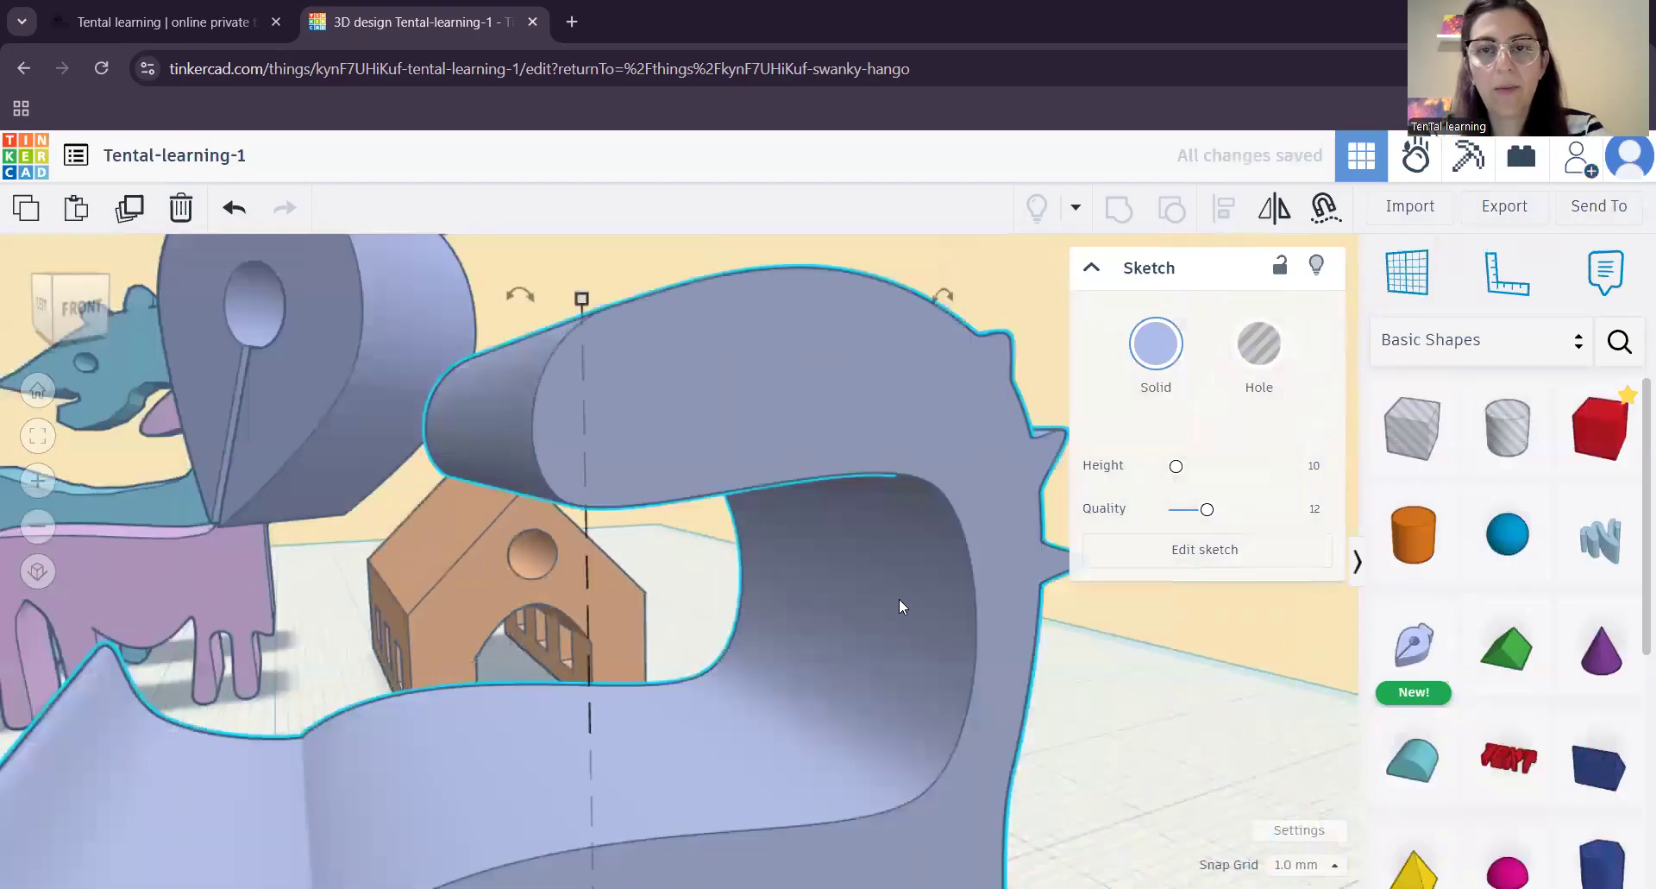
{"action": "right_click_drag", "start_coordinate": [926, 648], "coordinate": [1005, 649]}
{"action": "scroll", "coordinate": [886, 618], "scroll_direction": "up", "scroll_amount": 5}
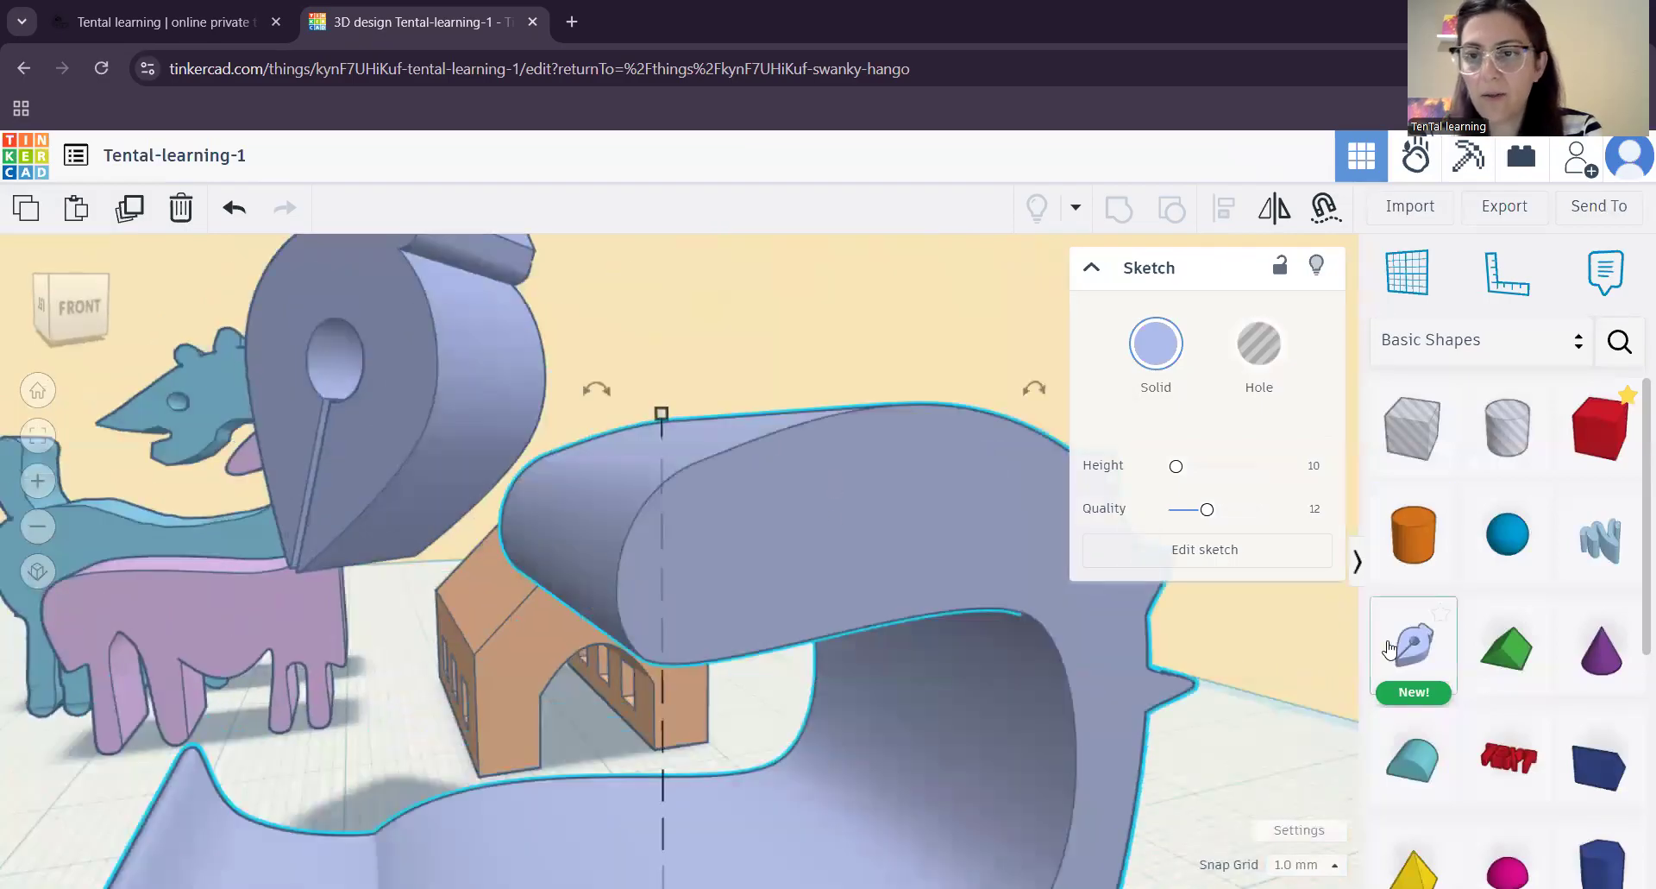
{"action": "mouse_move", "coordinate": [1413, 645]}
{"action": "left_mouse_down"}
{"action": "mouse_move", "coordinate": [1072, 554]}
{"action": "mouse_move", "coordinate": [769, 557]}
{"action": "left_mouse_up"}
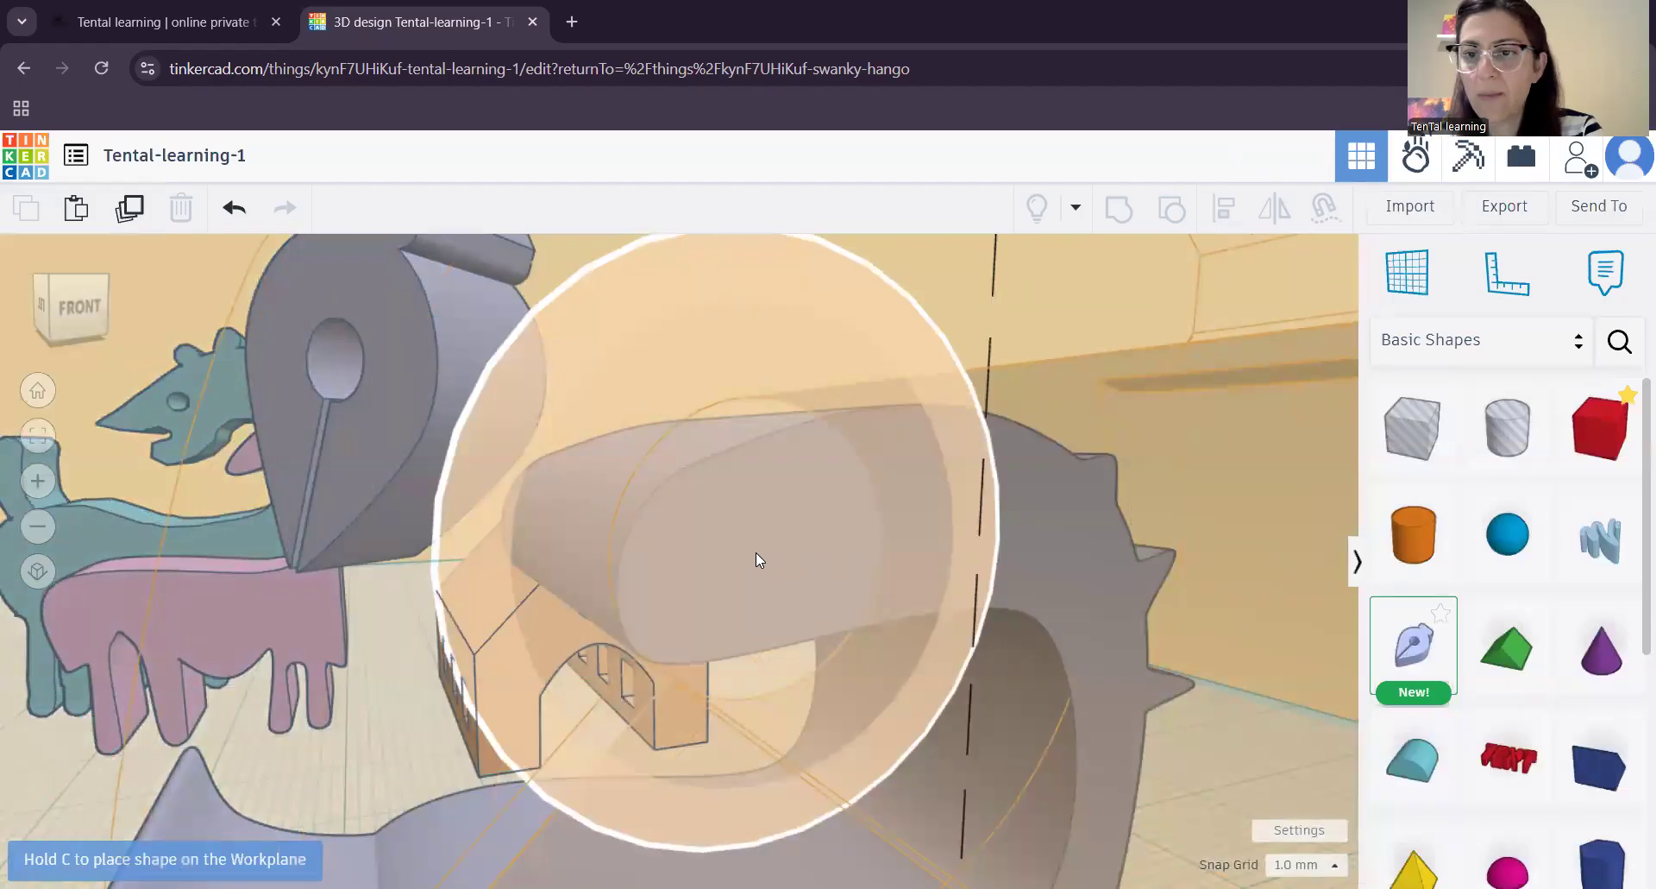
{"action": "left_click", "coordinate": [756, 552]}
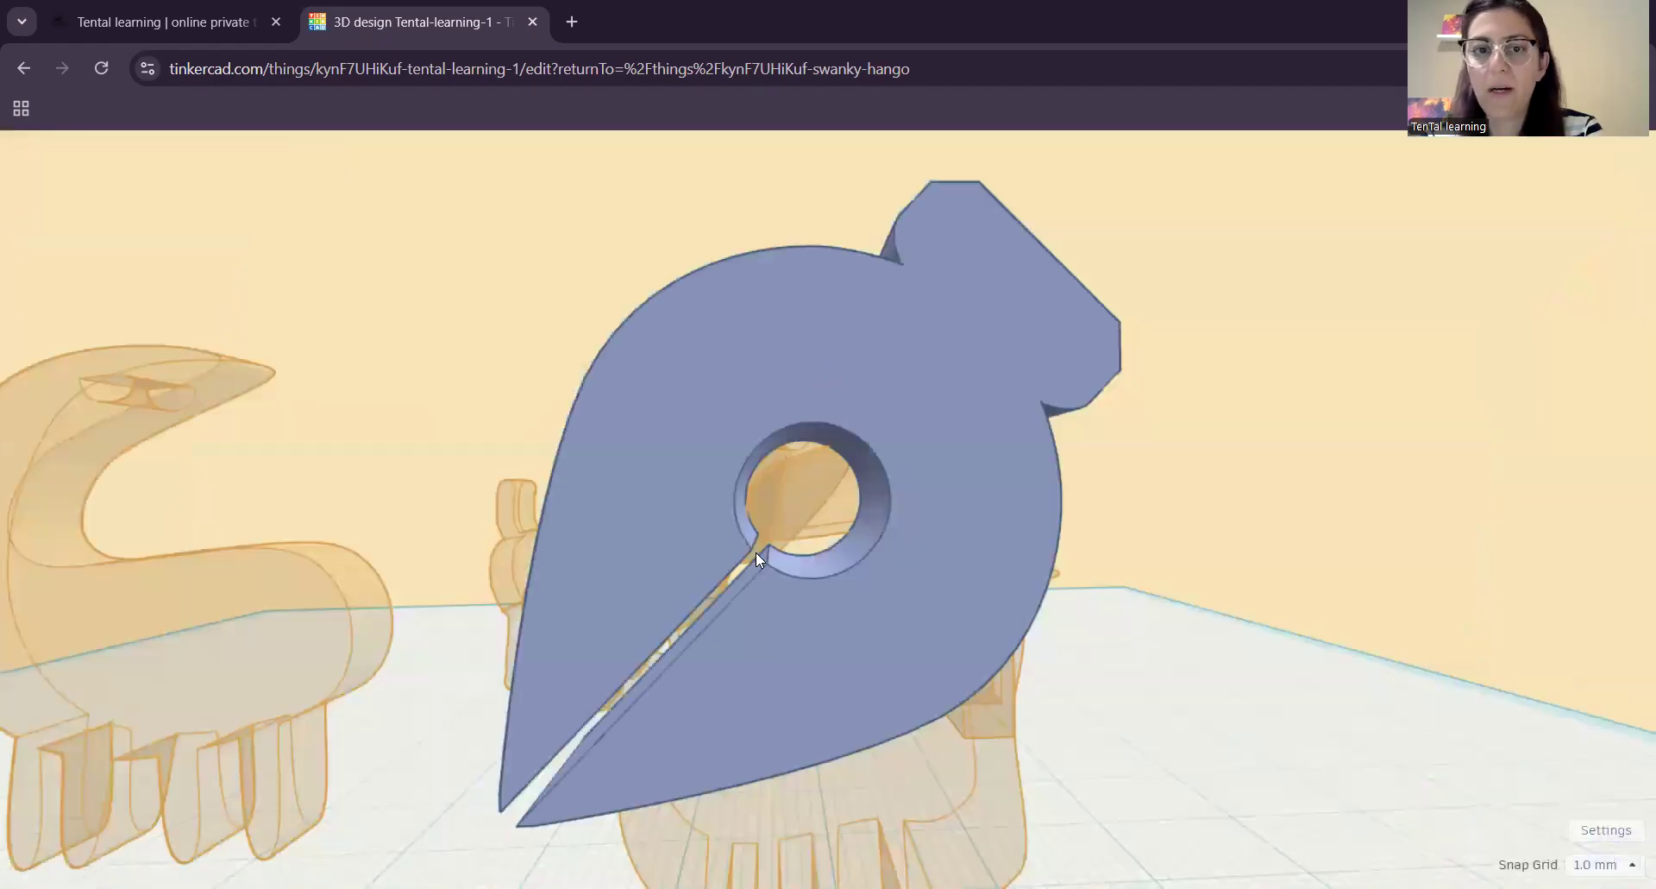
{"action": "scroll", "coordinate": [942, 550], "scroll_direction": "up", "scroll_amount": 5}
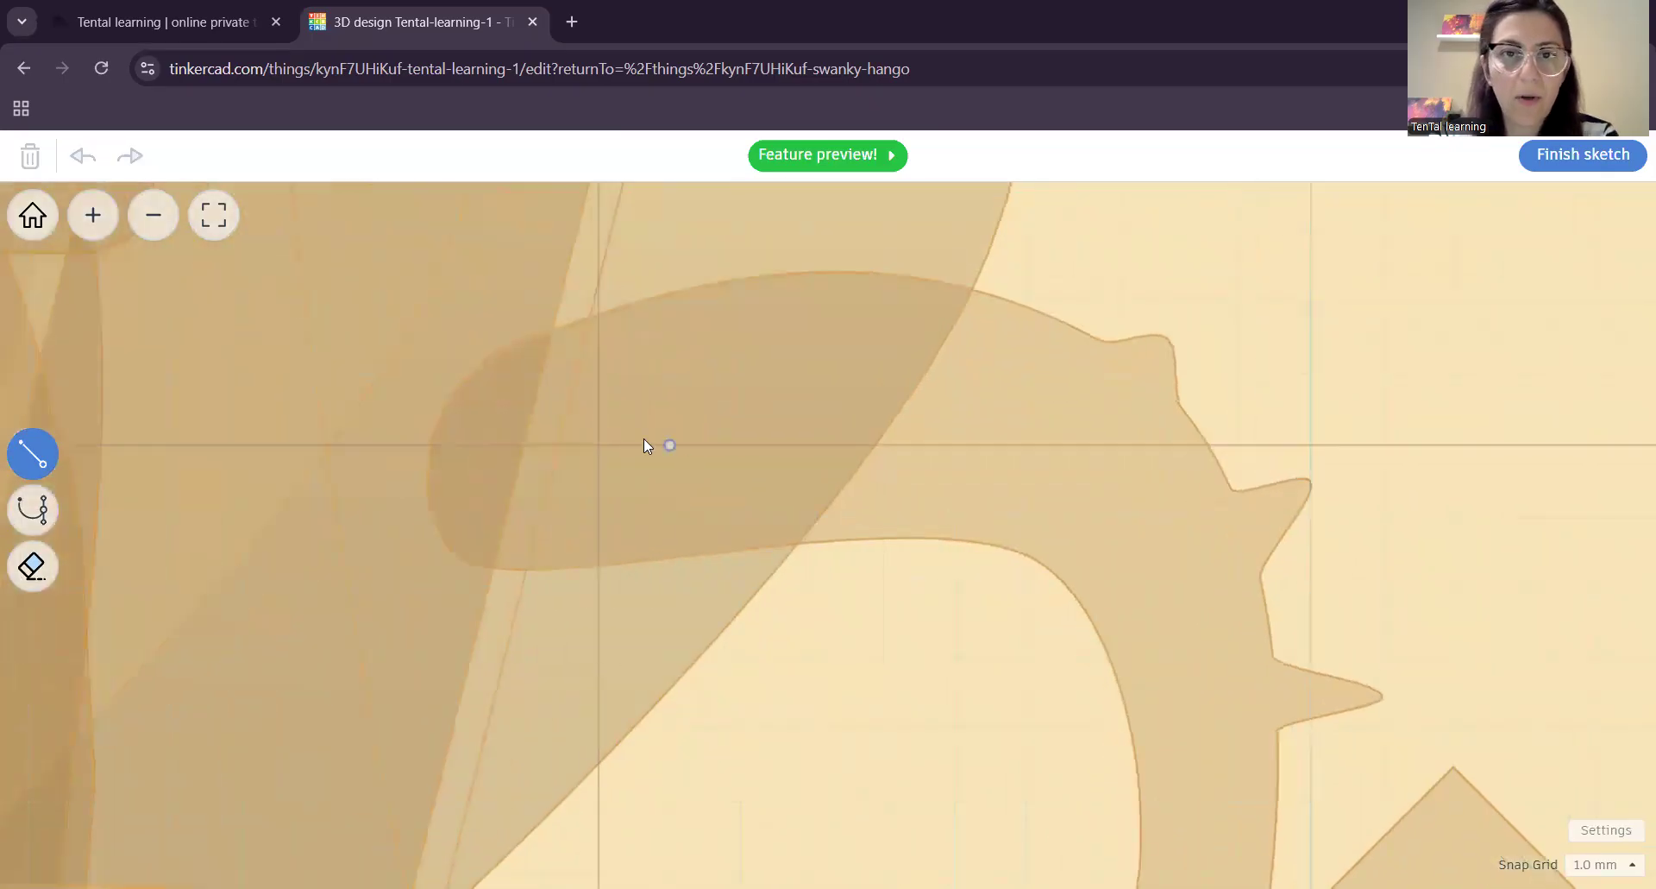
- Sketch a round eye on the head by smoothing all four corners of a one-grid-cell square, and finish the sketch
{"action": "left_click", "coordinate": [669, 374]}
{"action": "left_click", "coordinate": [598, 373]}
{"action": "left_click", "coordinate": [597, 444]}
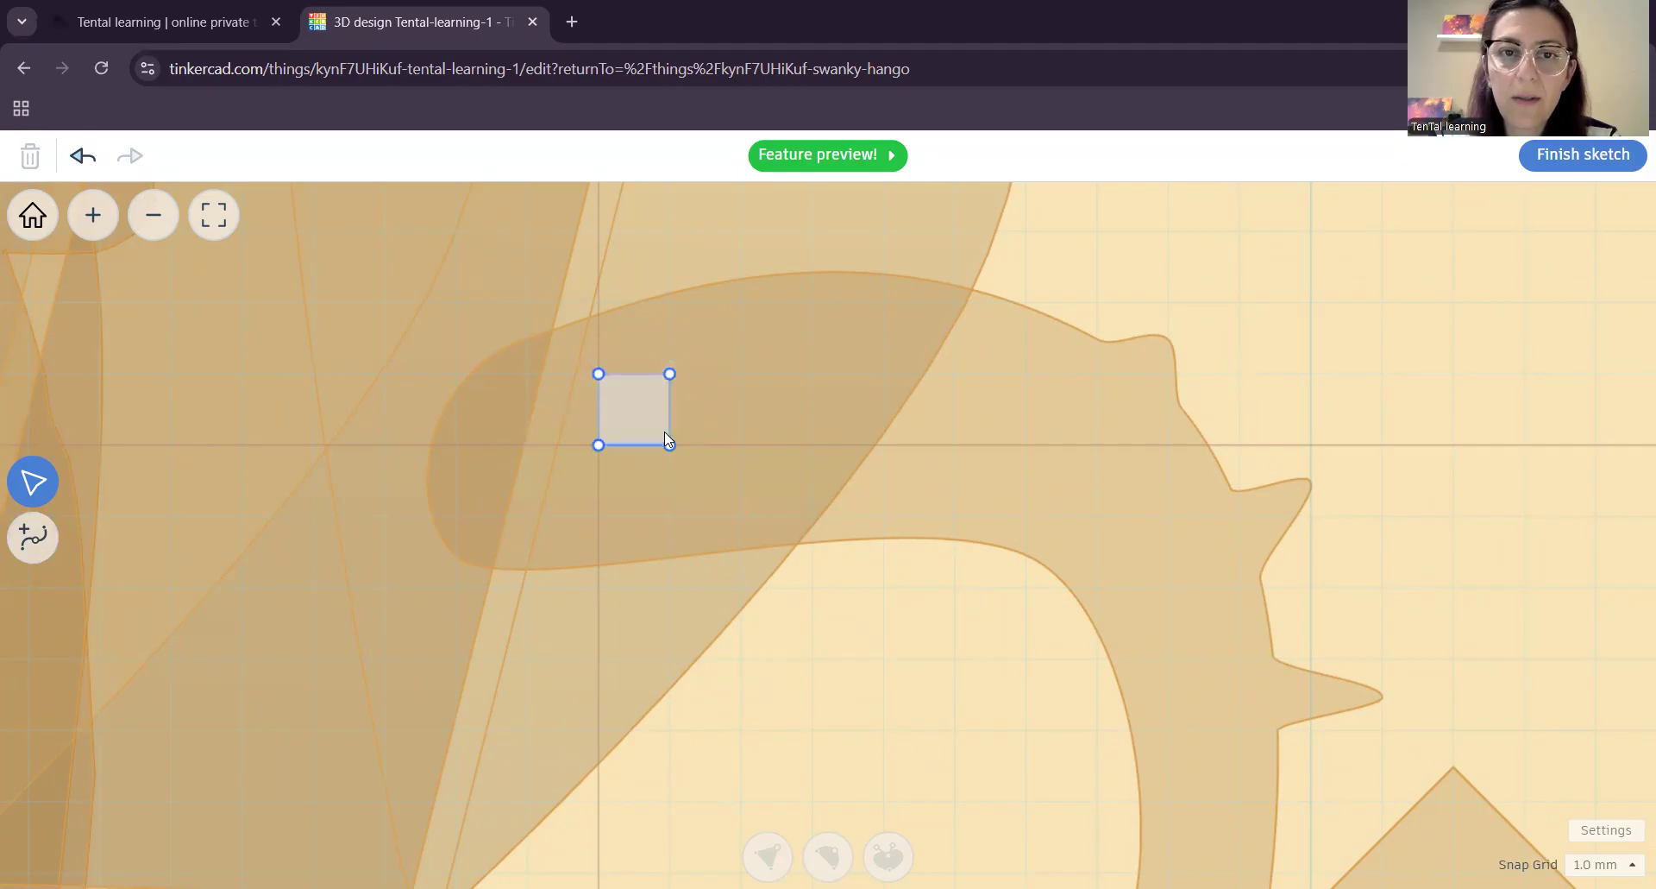
{"action": "left_click_drag", "start_coordinate": [523, 298], "coordinate": [754, 475]}
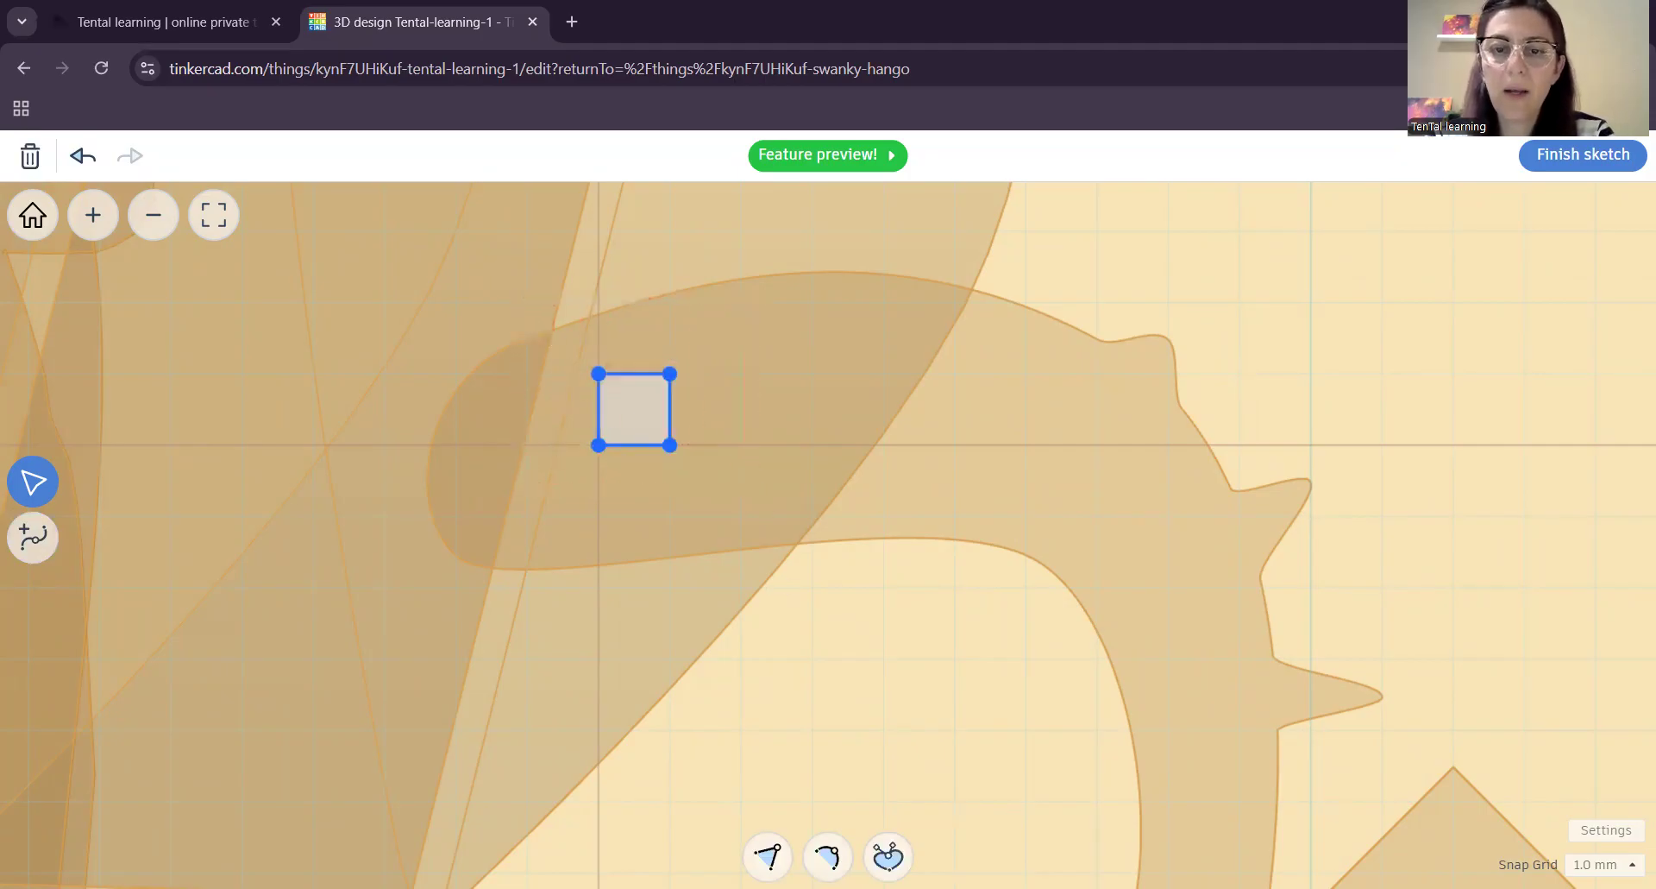
{"action": "left_click", "coordinate": [827, 856]}
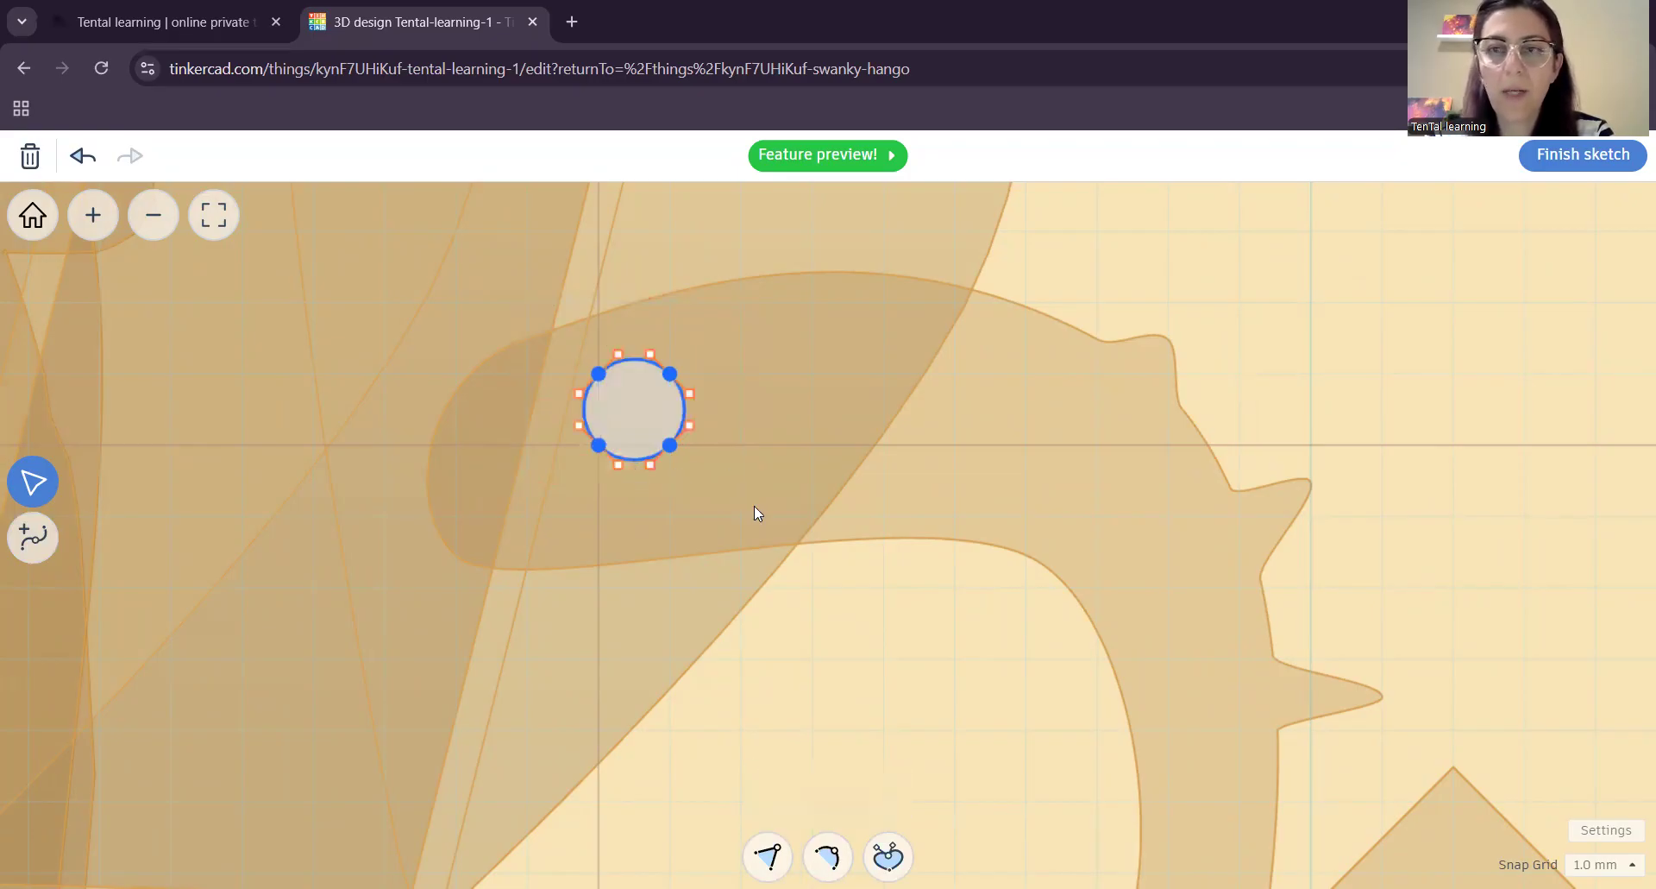
{"action": "left_click", "coordinate": [1584, 156]}
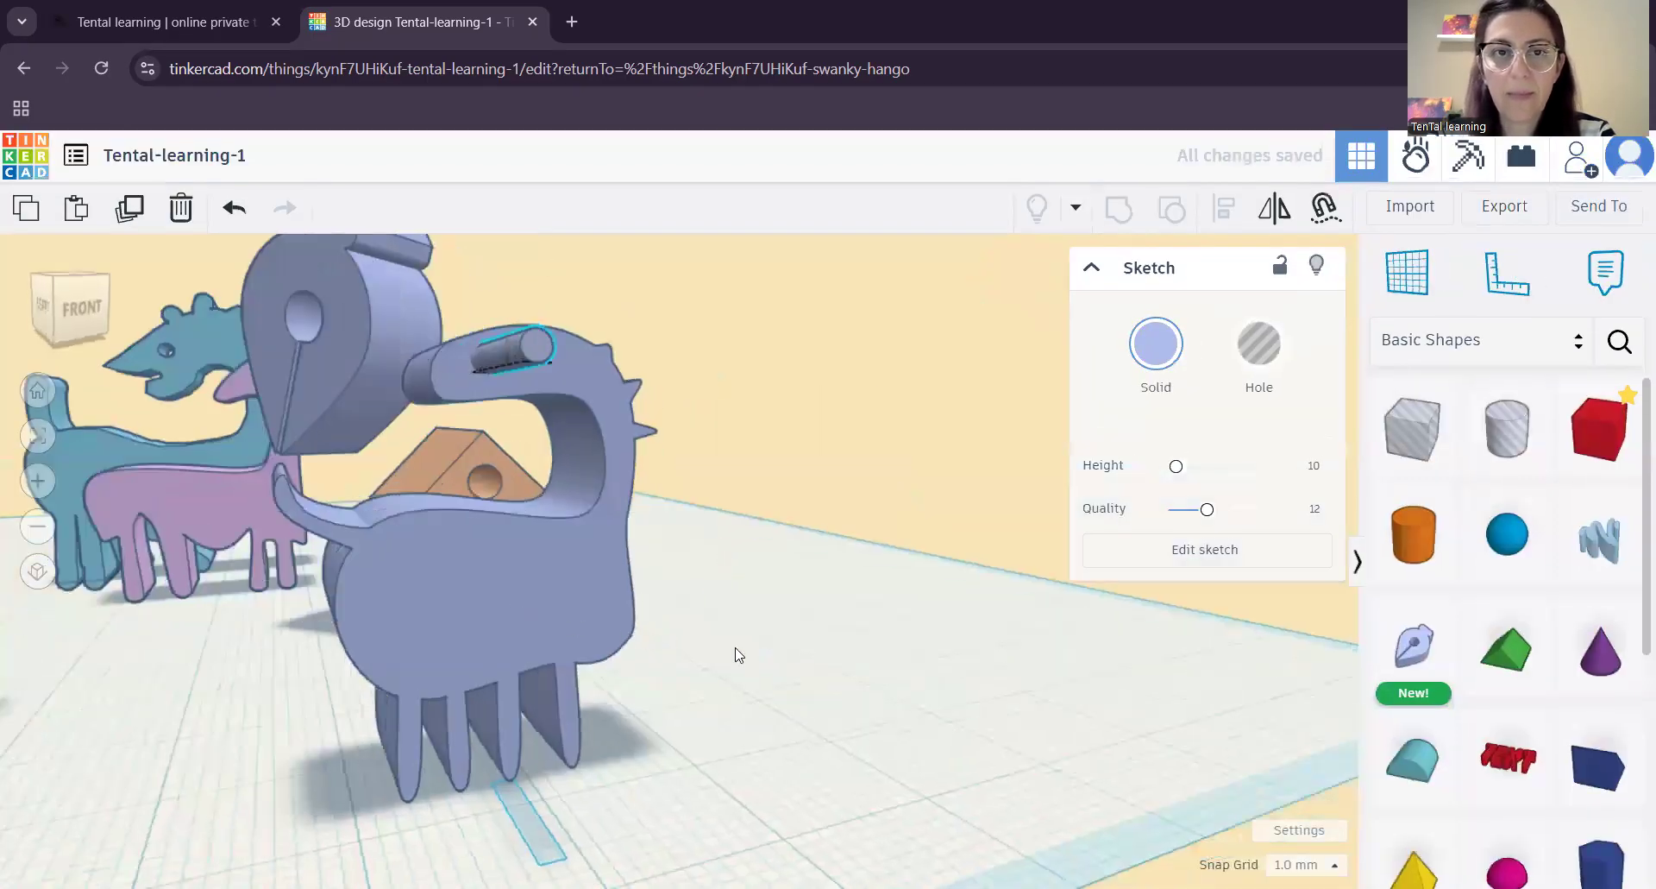
- Move the extruded eye cylinder sideways into the head until its end sits about flush with the head's side face
{"action": "right_click_drag", "start_coordinate": [738, 655], "coordinate": [854, 662]}
{"action": "right_click_drag", "start_coordinate": [657, 552], "coordinate": [788, 498]}
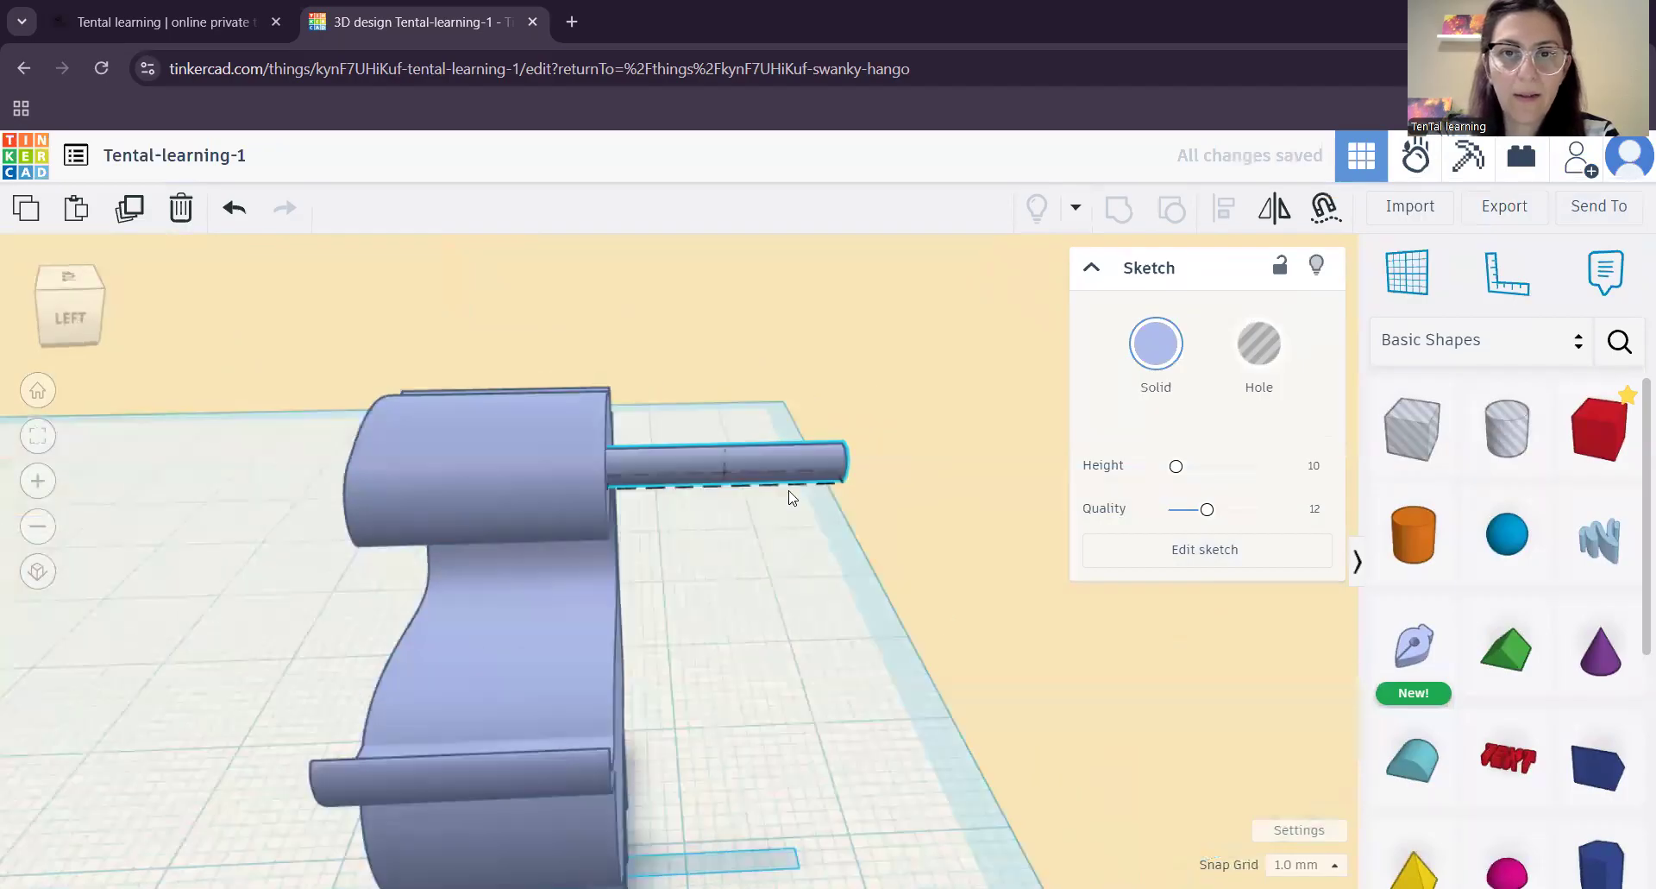
{"action": "scroll", "coordinate": [854, 543], "scroll_direction": "up", "scroll_amount": 3}
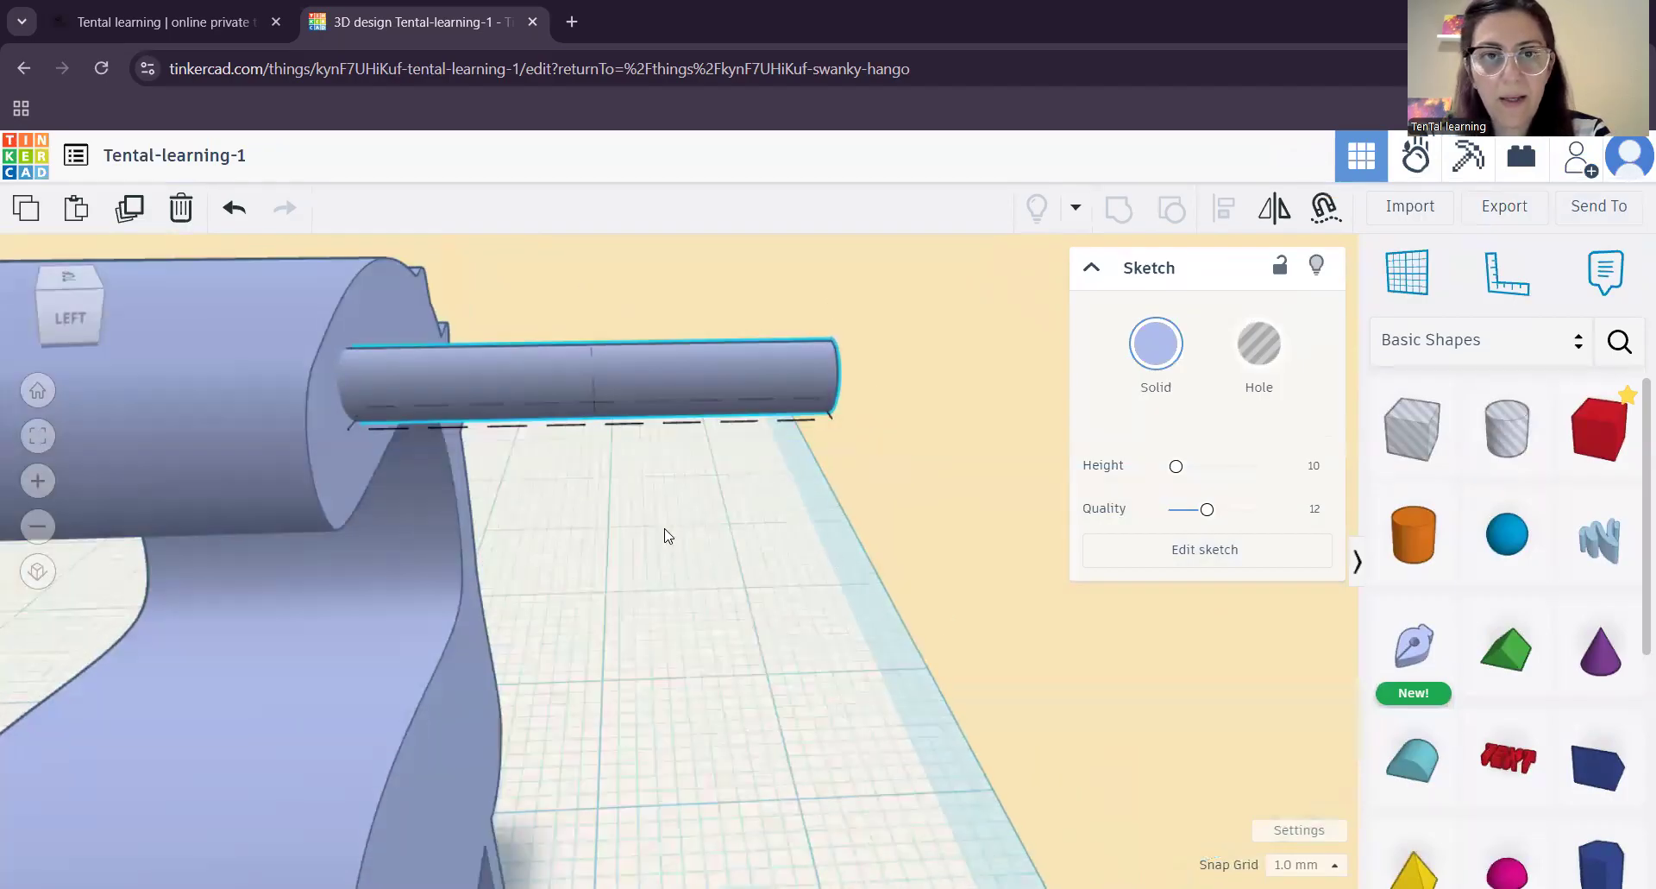
{"action": "scroll", "coordinate": [690, 586], "scroll_direction": "down", "scroll_amount": 2}
{"action": "scroll", "coordinate": [561, 570], "scroll_direction": "down", "scroll_amount": 4}
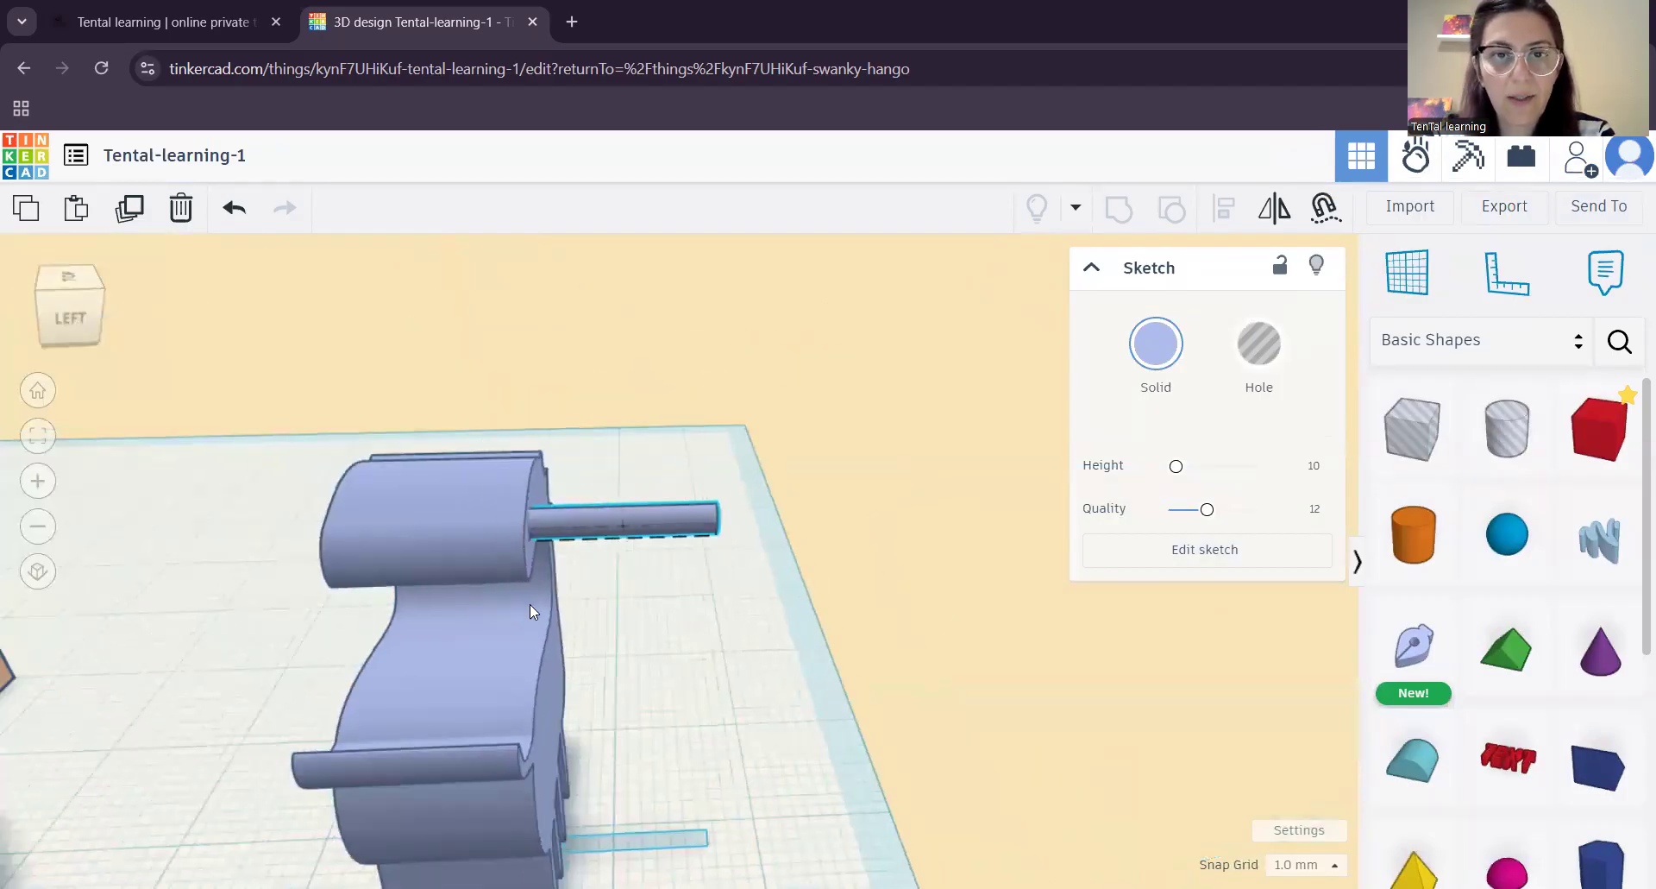
{"action": "middle_click_drag", "start_coordinate": [530, 604], "coordinate": [588, 614]}
{"action": "left_click", "coordinate": [748, 531]}
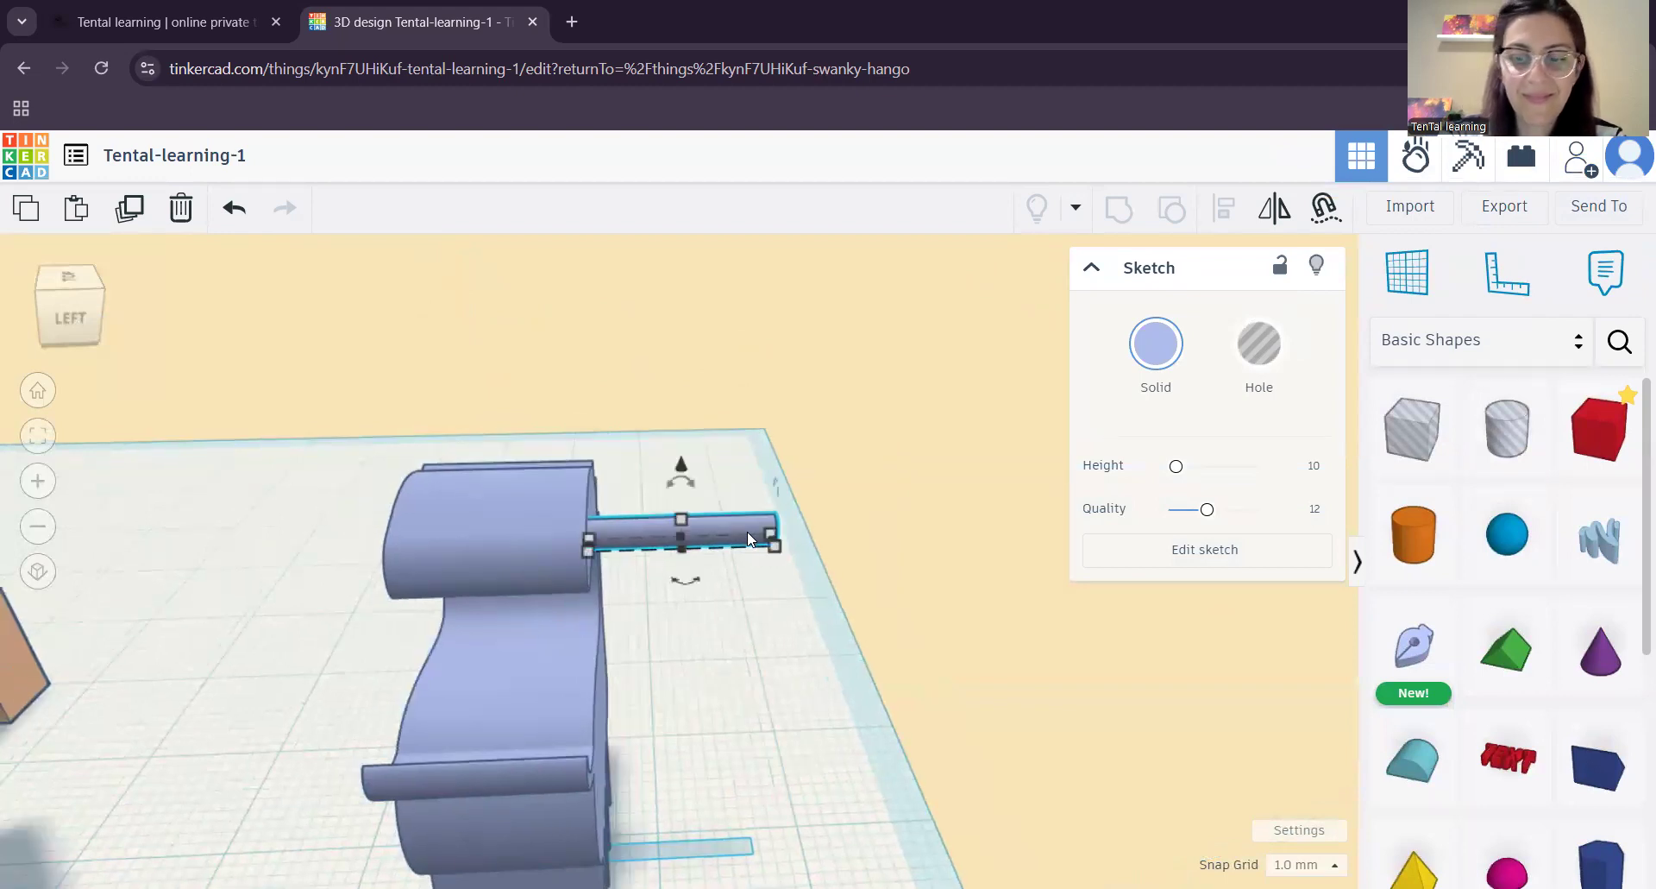
{"action": "key", "text": "Left"}
{"action": "key", "text": "Left"}
{"action": "key", "text": "Left"}
{"action": "key", "text": "Left"}
{"action": "key", "text": "Left"}
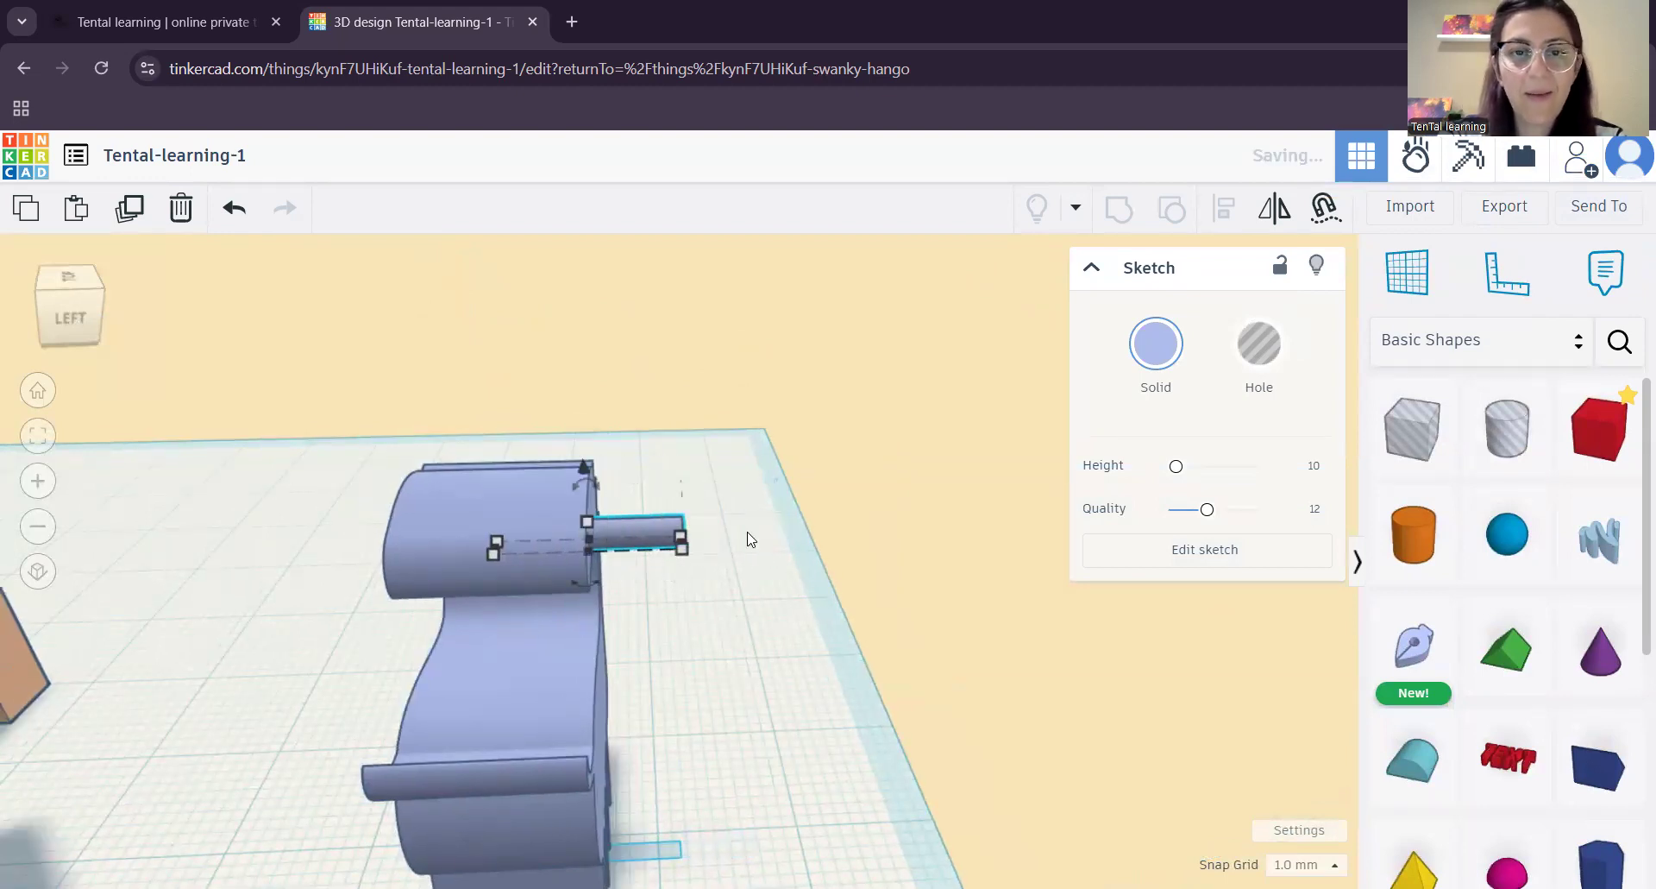
{"action": "key", "text": "Left"}
{"action": "key", "text": "Left"}
{"action": "key", "text": "Left"}
{"action": "key", "text": "Left"}
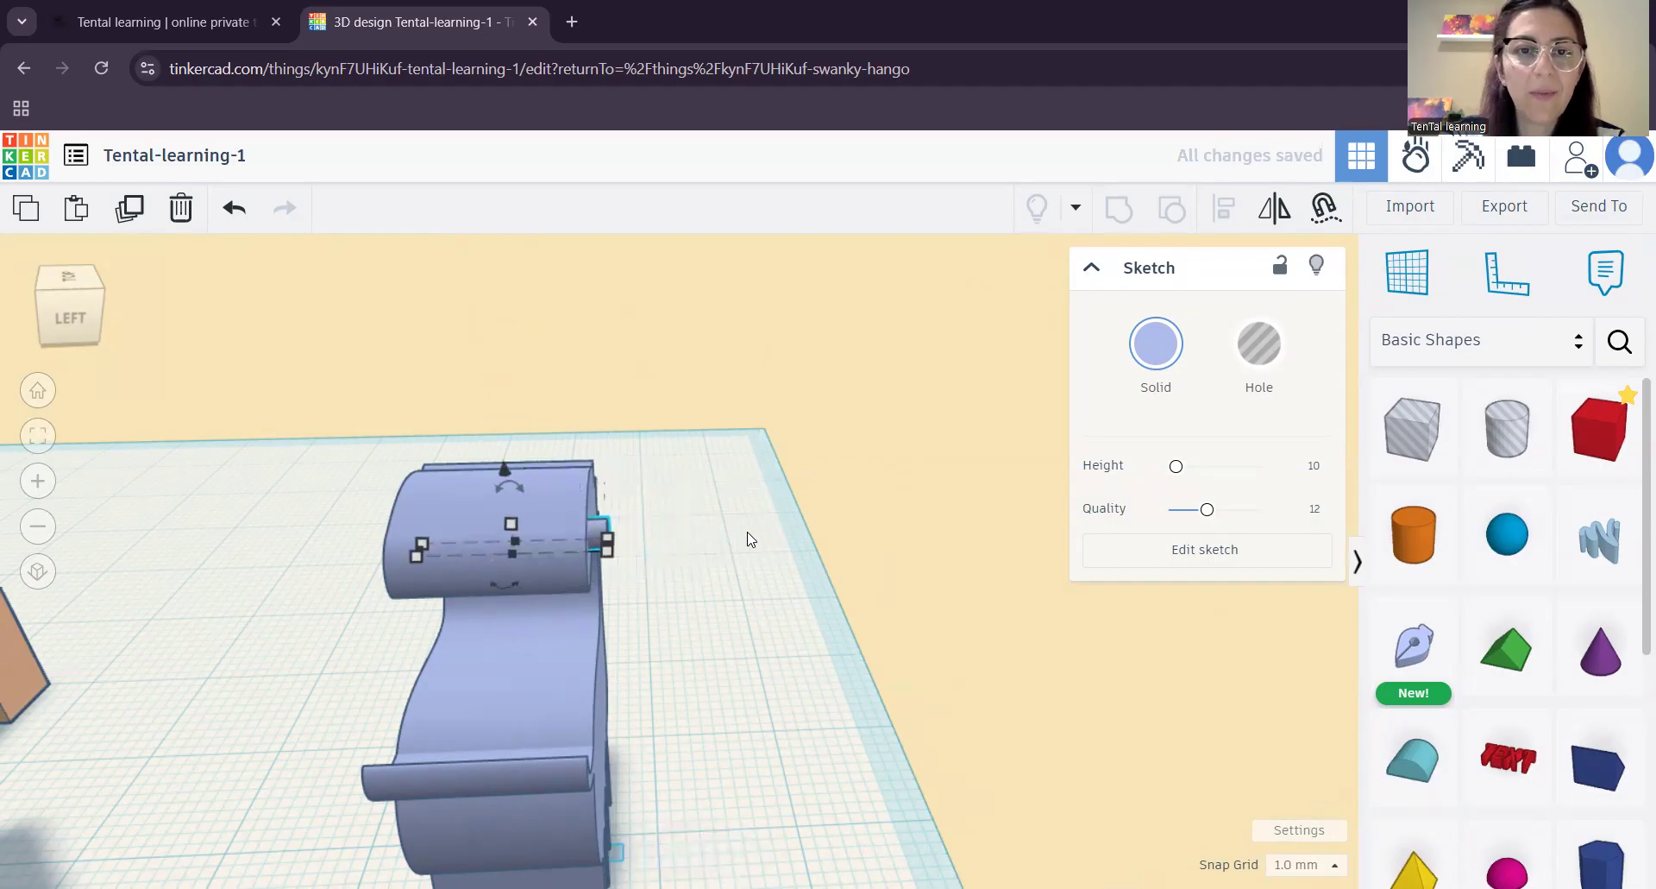
{"action": "key", "text": "Left"}
{"action": "key", "text": "Right"}
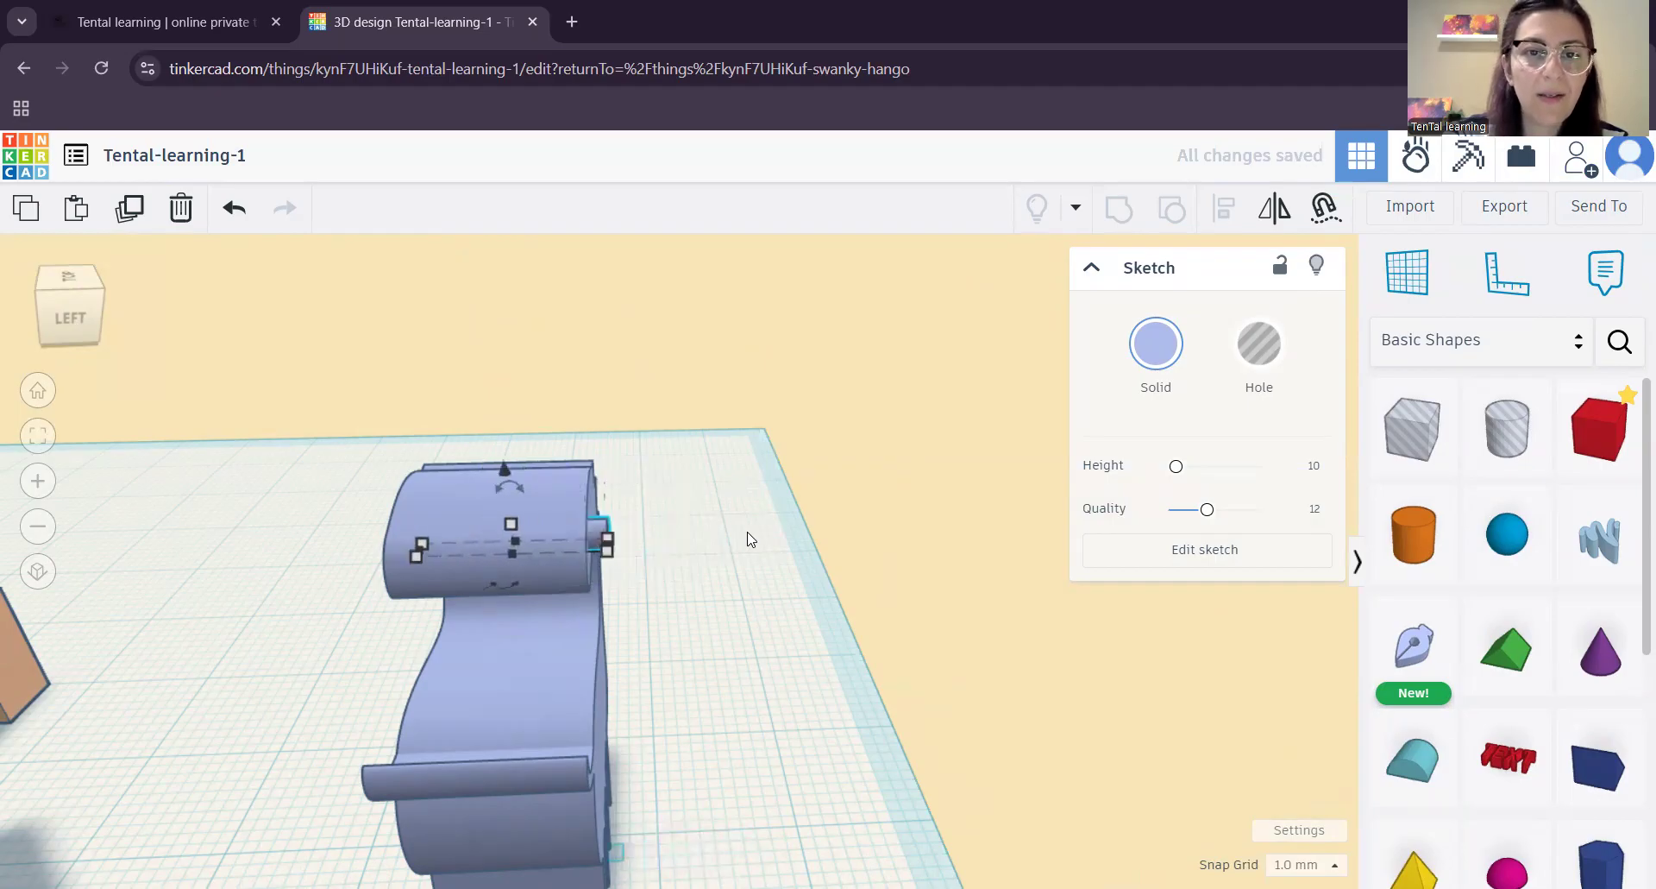
{"action": "key", "text": "Left"}
{"action": "key", "text": "Left"}
{"action": "key", "text": "Left"}
{"action": "key", "text": "Right"}
{"action": "key", "text": "Right"}
{"action": "key", "text": "Right"}
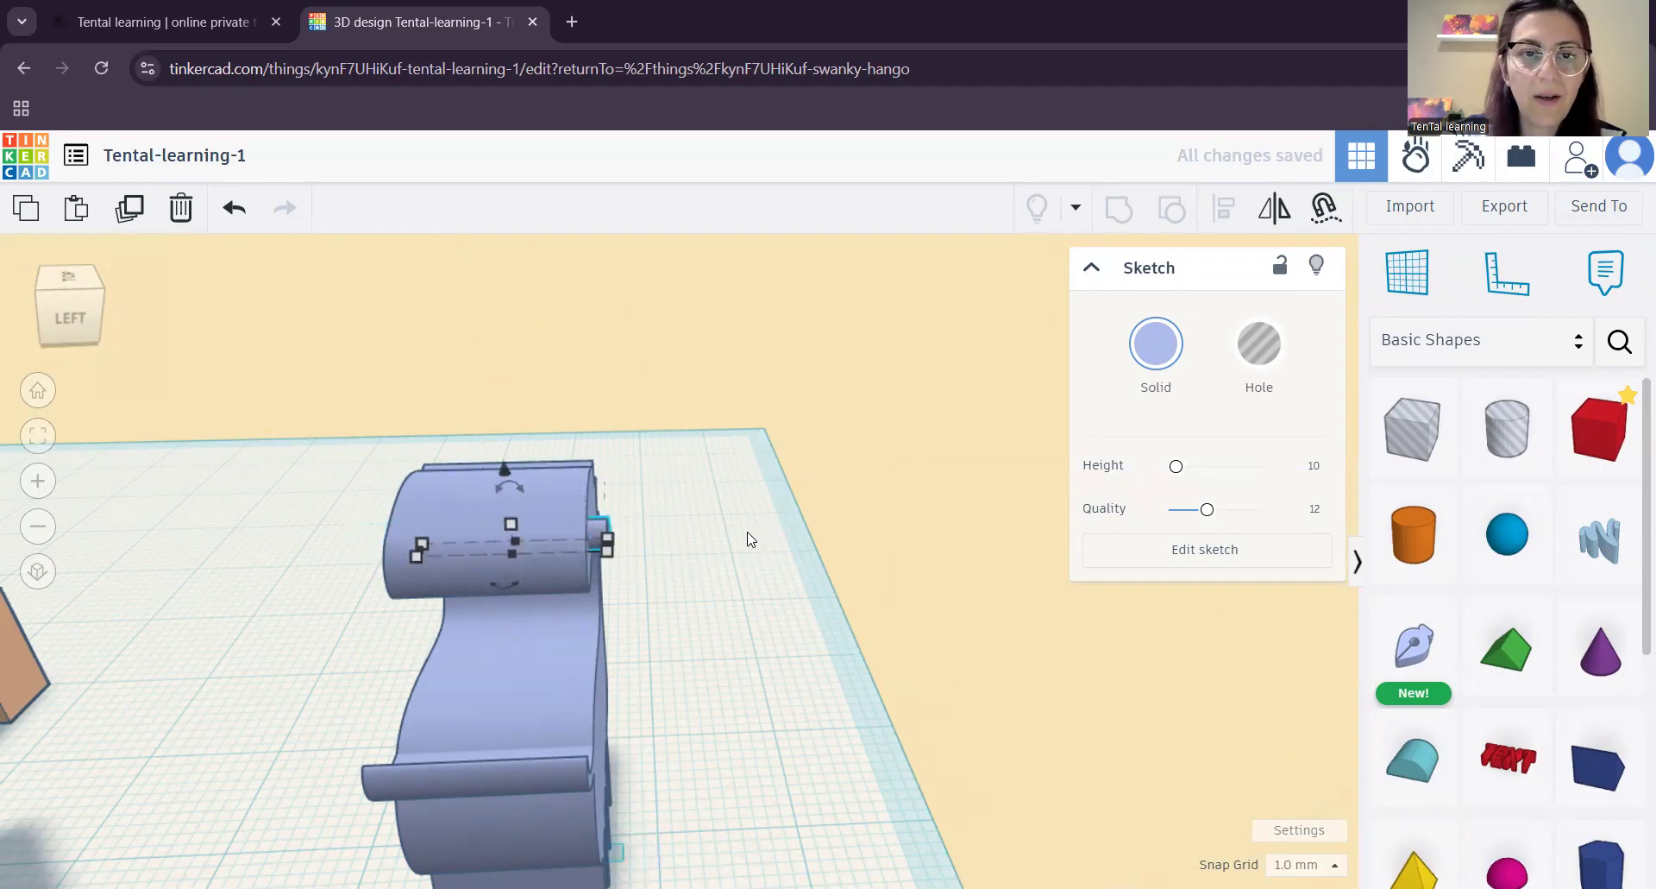
{"action": "key", "text": "Left"}
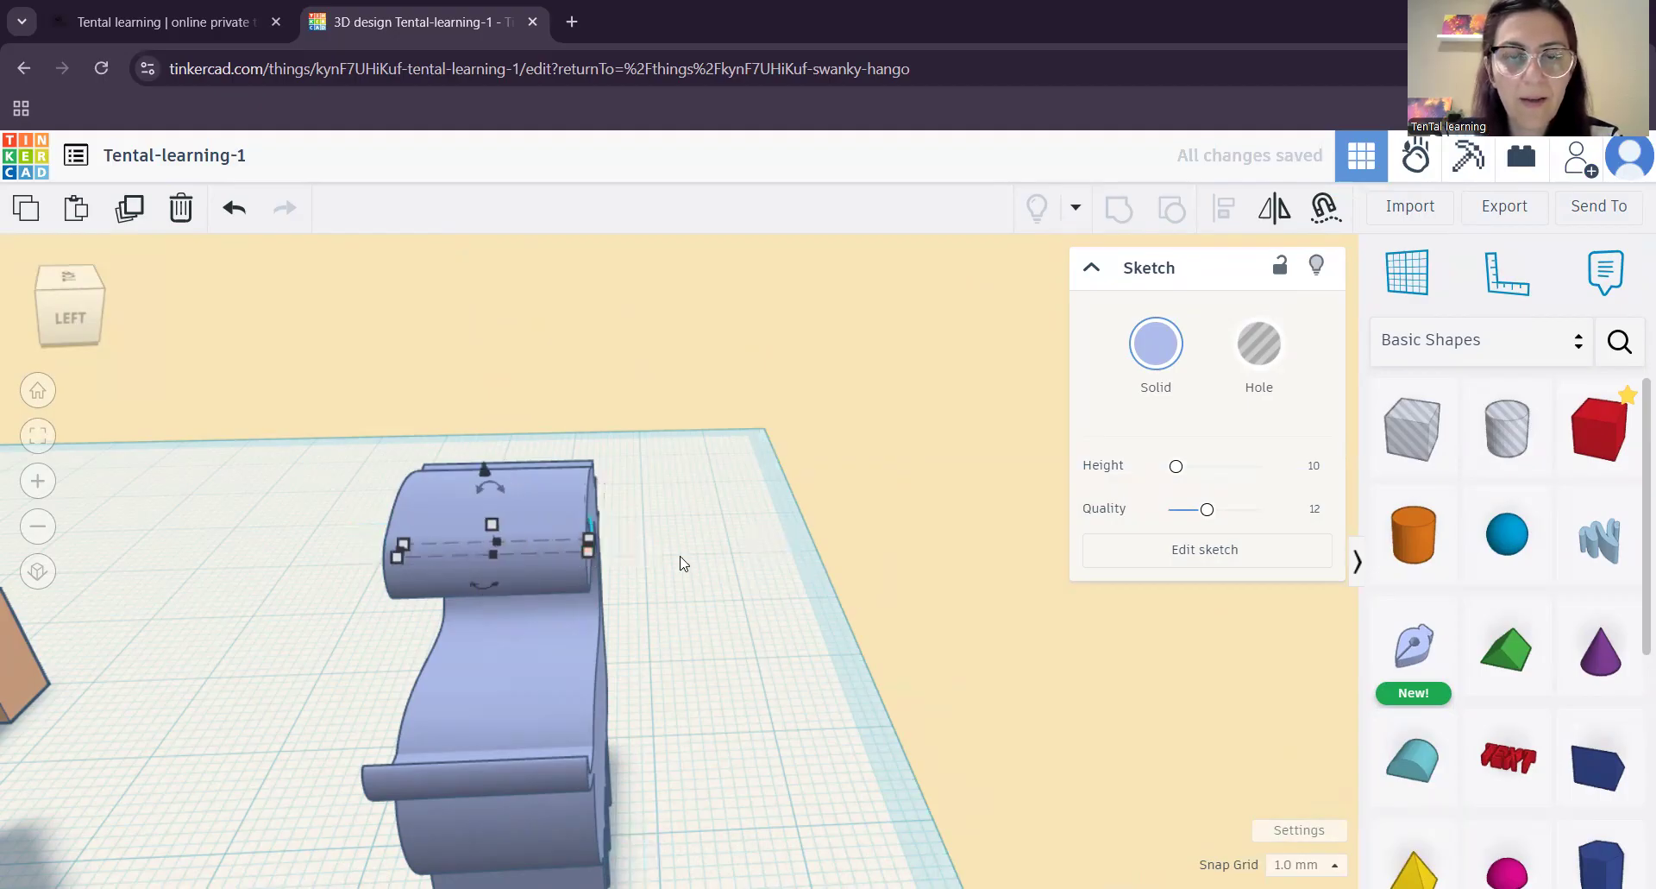
- Give the eye cylinder the medium blue preset solid color so it contrasts with the head
{"action": "right_click_drag", "start_coordinate": [723, 632], "coordinate": [686, 631]}
{"action": "scroll", "coordinate": [684, 623], "scroll_direction": "up", "scroll_amount": 3}
{"action": "middle_click_drag", "start_coordinate": [558, 513], "coordinate": [695, 699]}
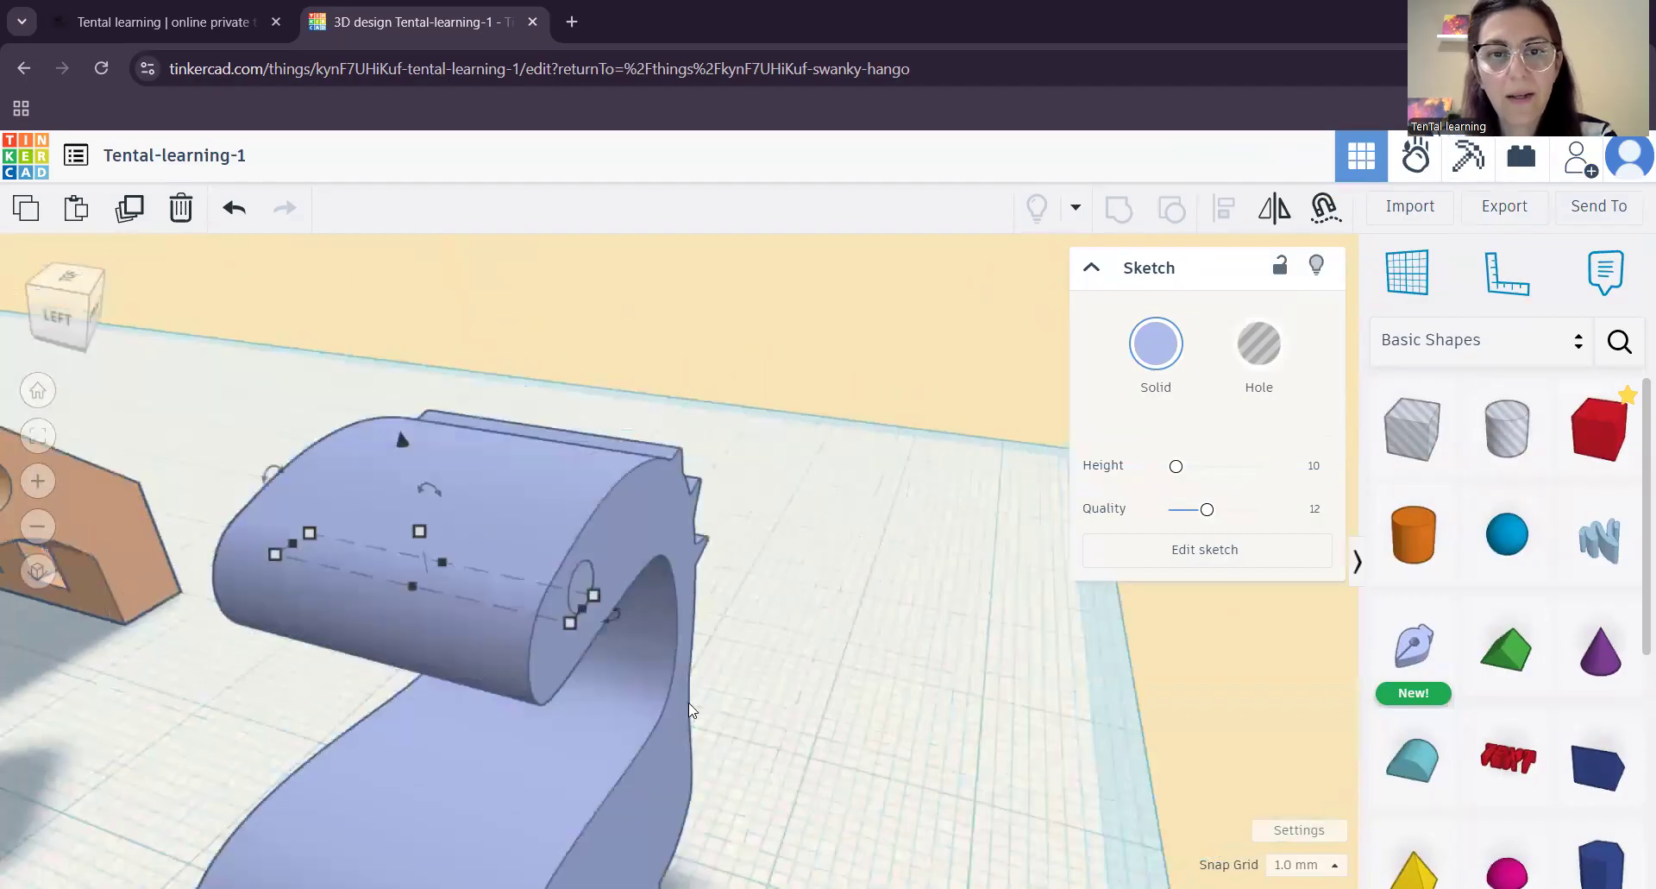
{"action": "right_click_drag", "start_coordinate": [695, 699], "coordinate": [629, 695]}
{"action": "scroll", "coordinate": [685, 573], "scroll_direction": "down", "scroll_amount": 5}
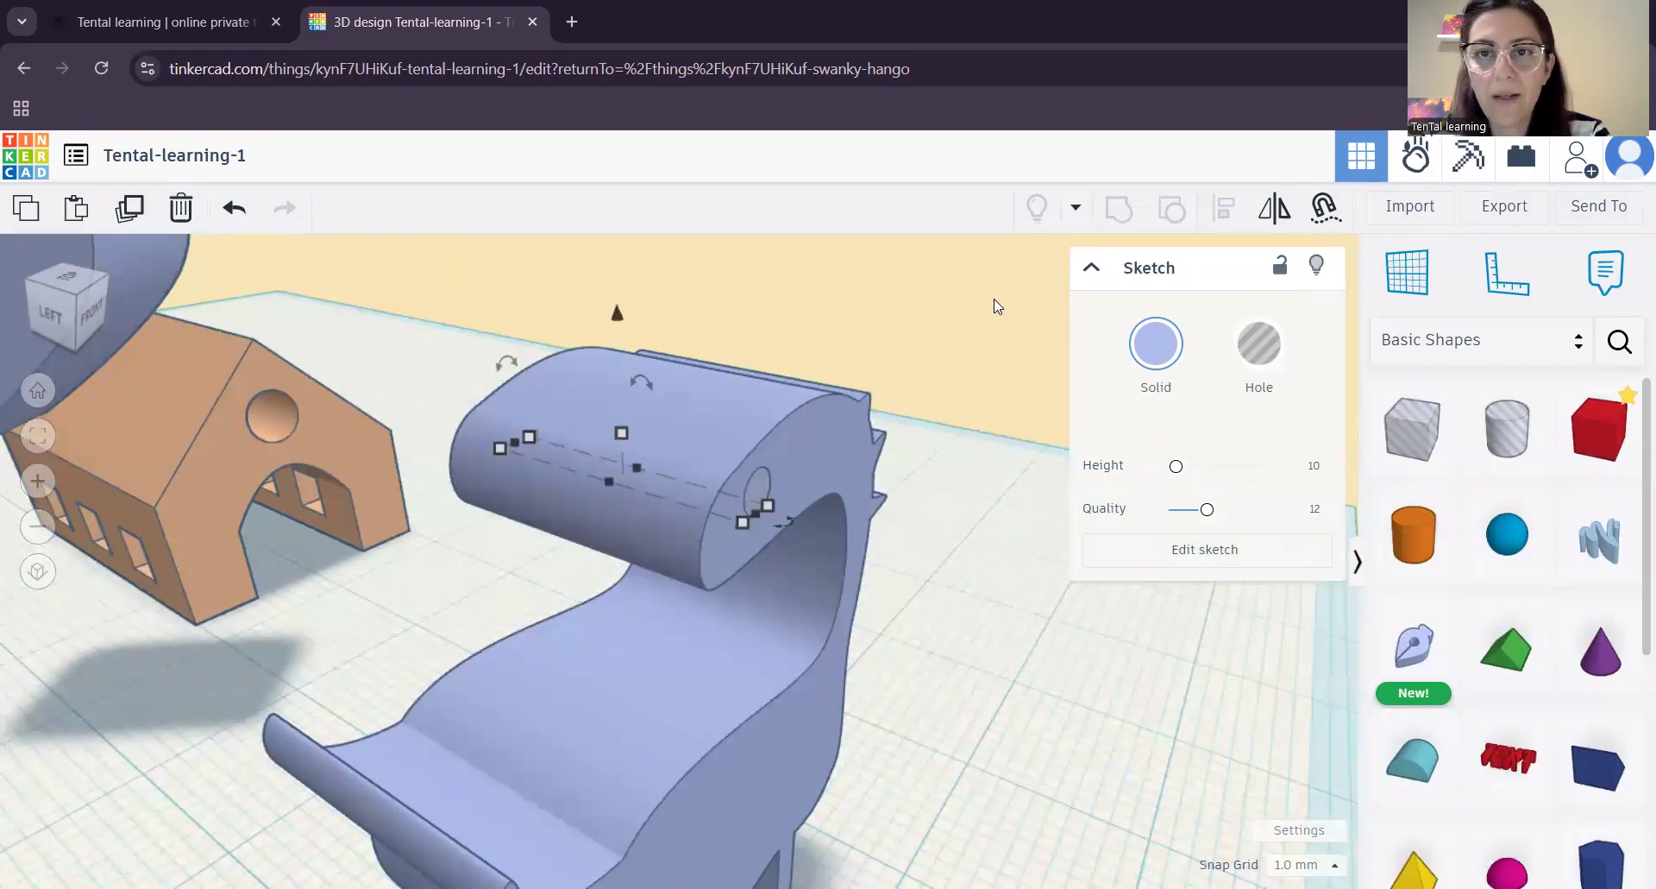
{"action": "left_click", "coordinate": [997, 306]}
{"action": "left_click", "coordinate": [772, 488]}
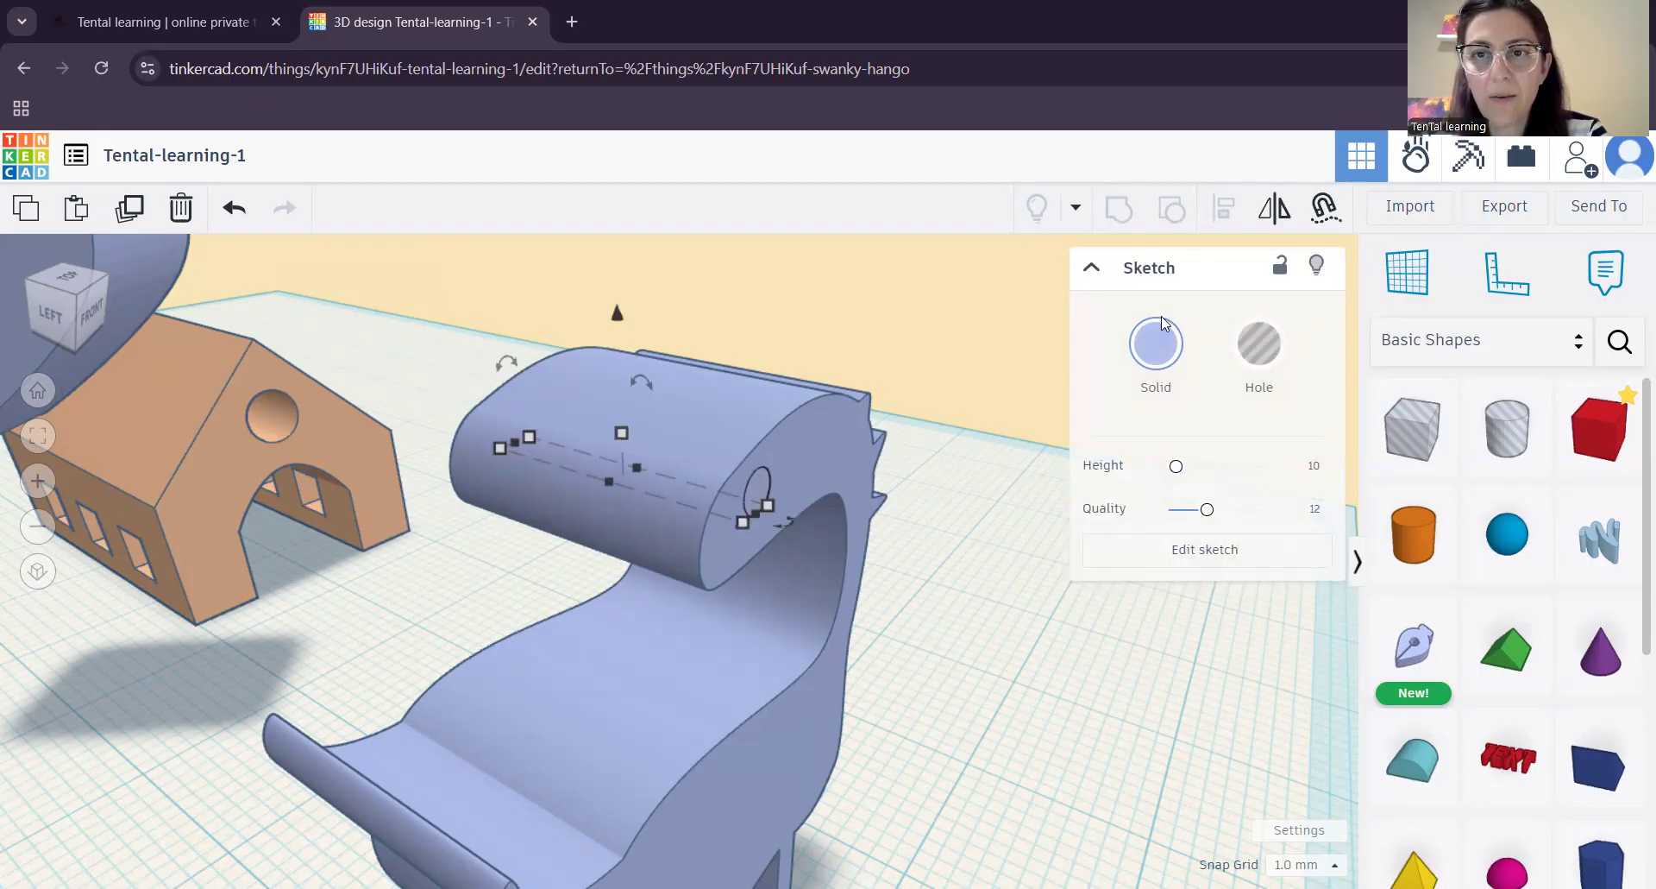
{"action": "left_click", "coordinate": [1161, 352]}
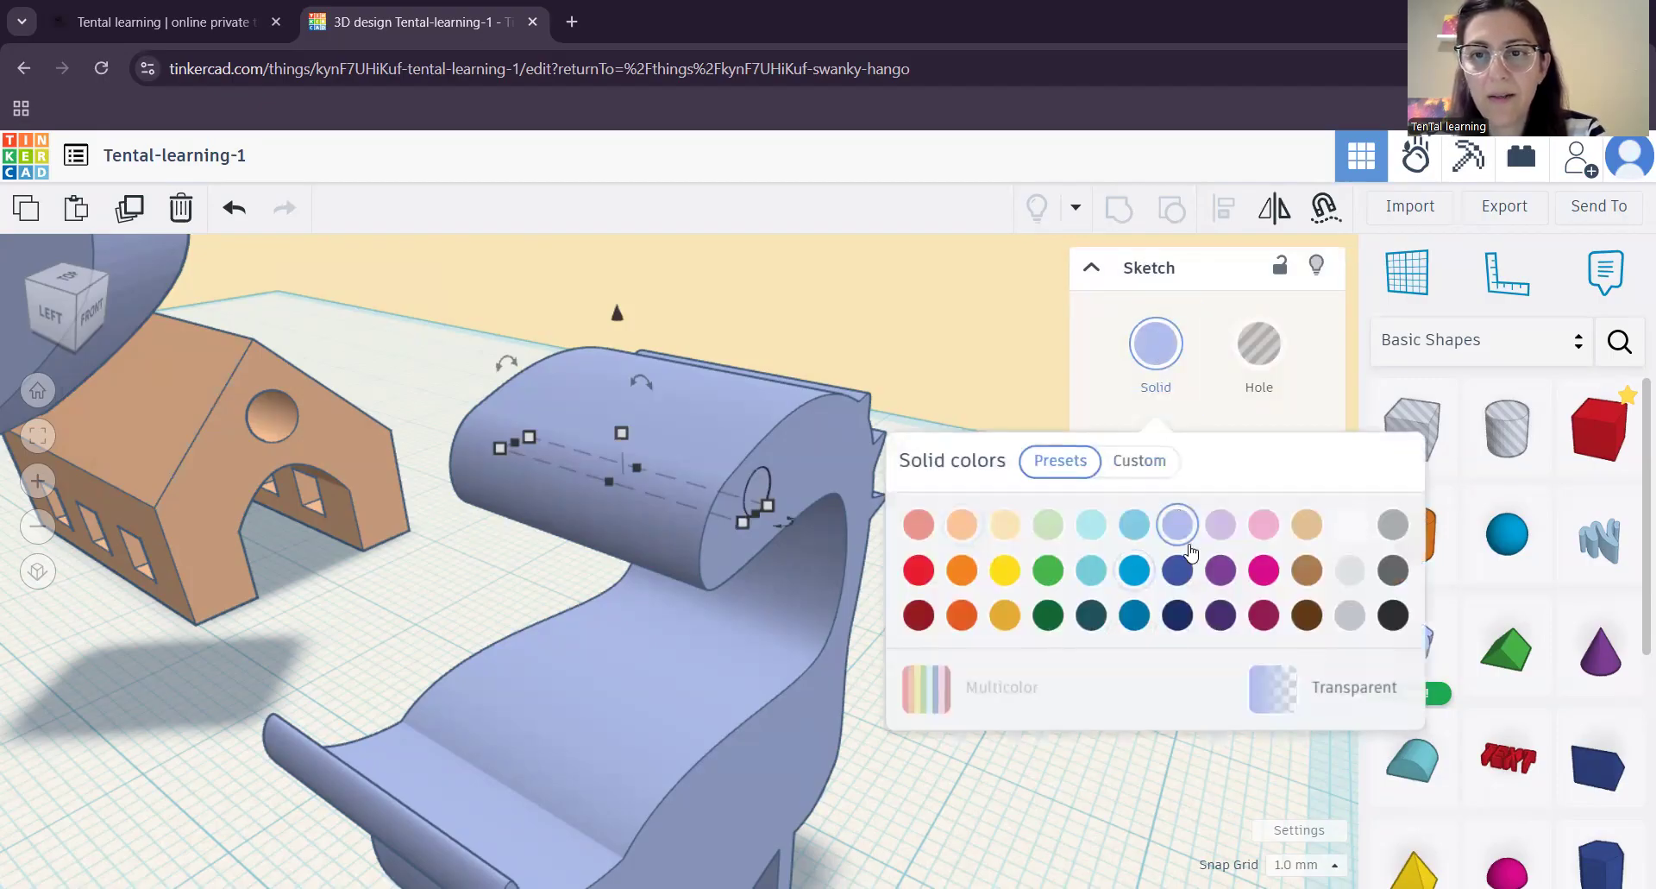
{"action": "left_click", "coordinate": [1181, 584]}
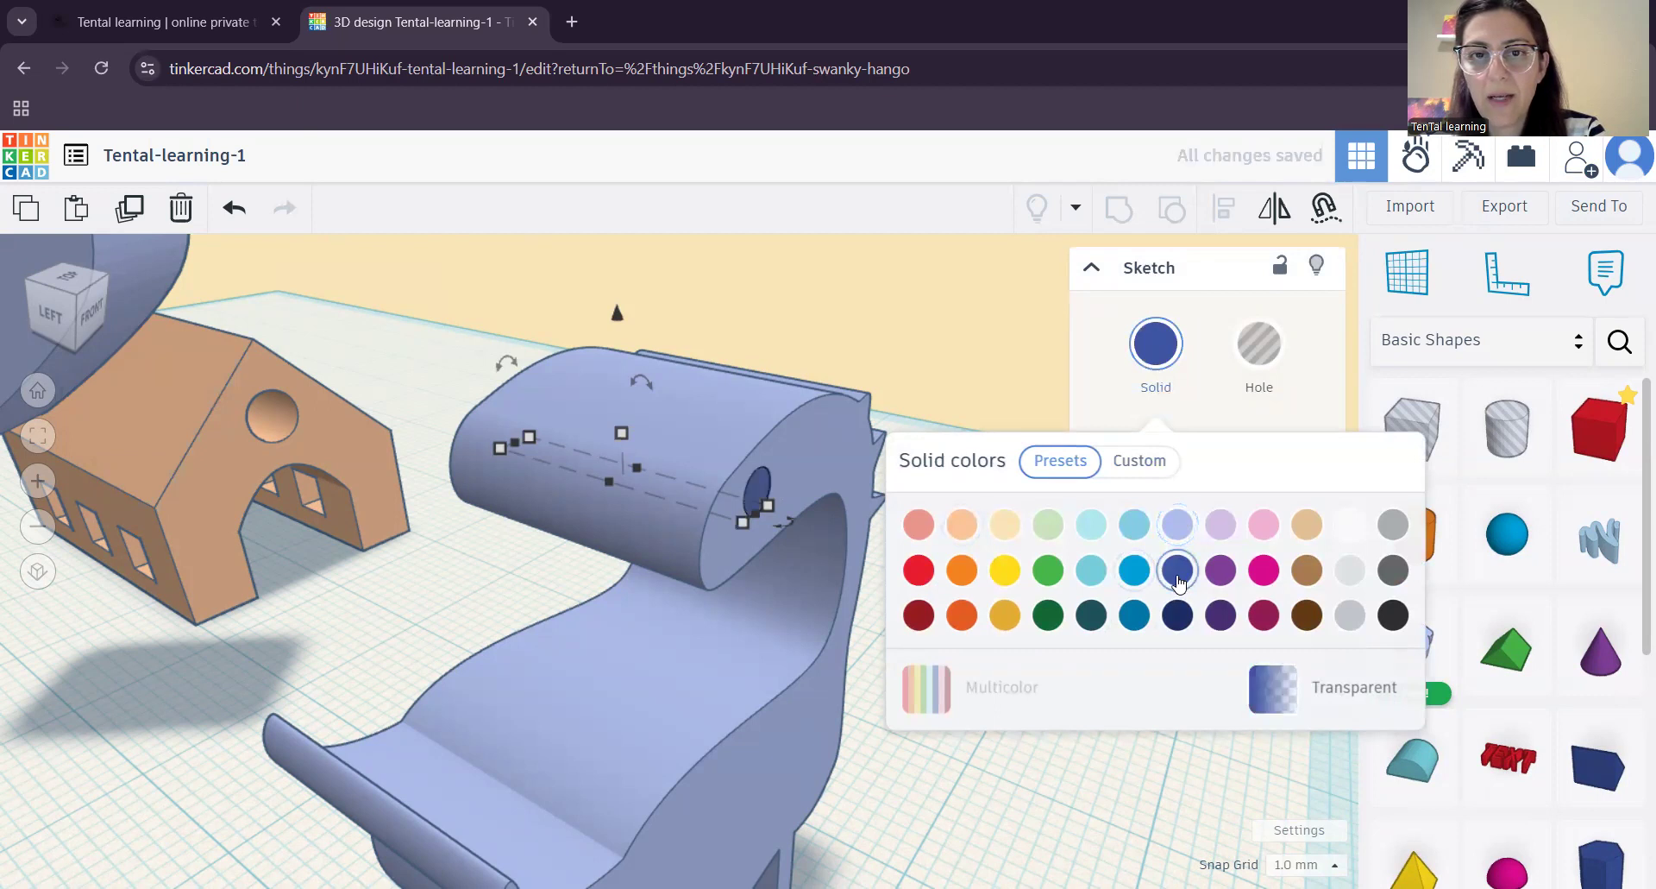
- Turn the blue eye cylinder on the animal's head into a hole
{"action": "left_click", "coordinate": [939, 349]}
{"action": "right_click_drag", "start_coordinate": [920, 629], "coordinate": [949, 686]}
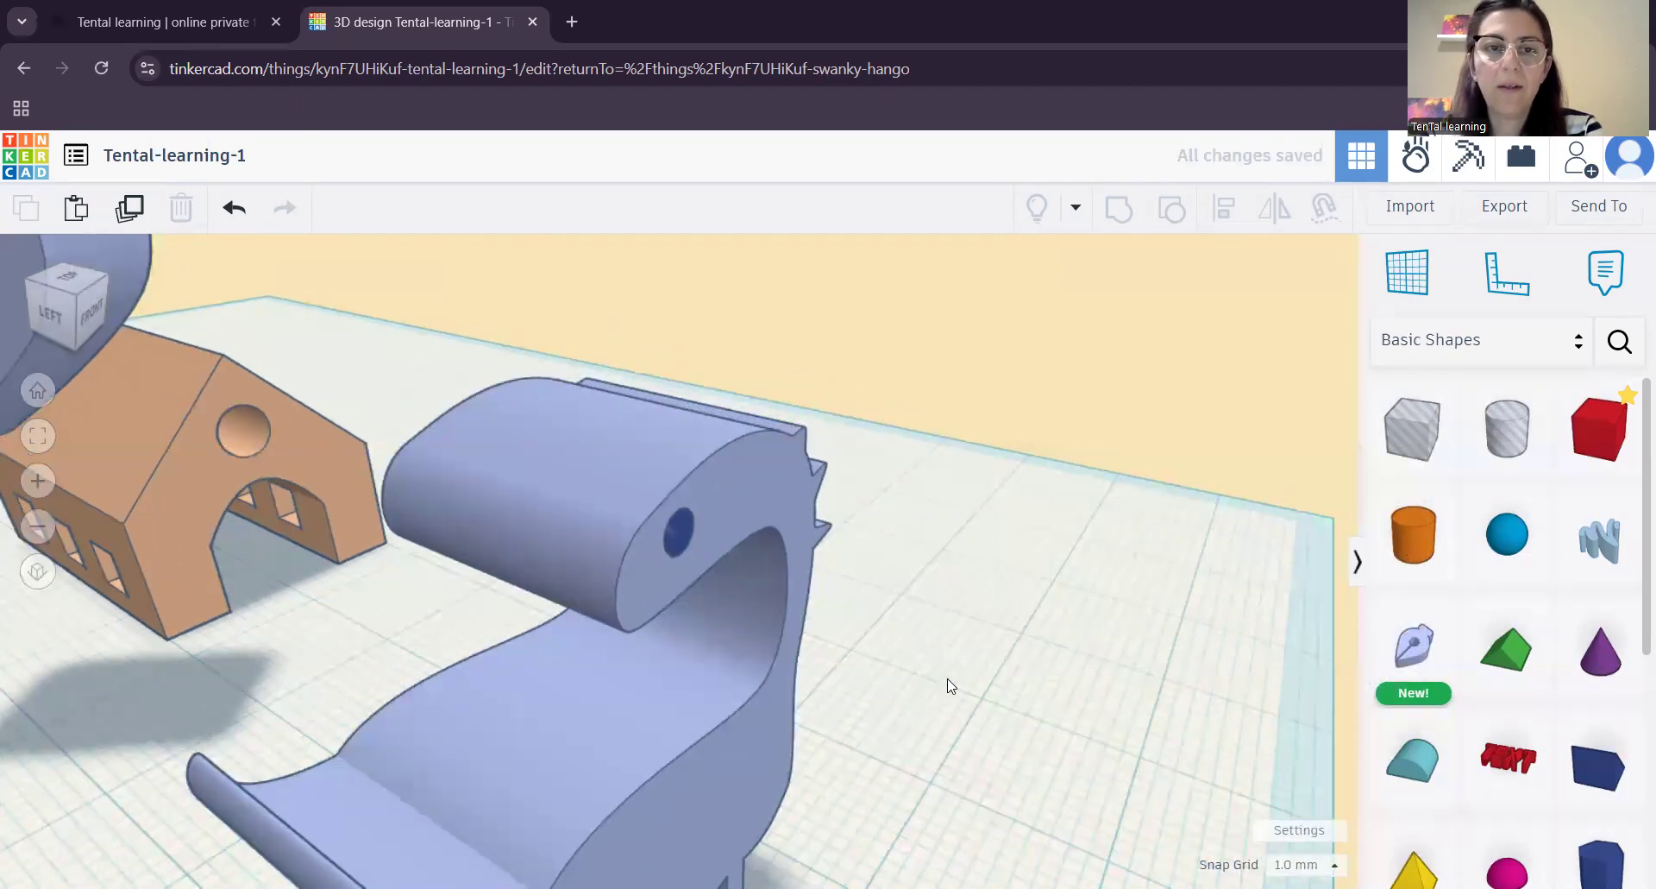
{"action": "right_click_drag", "start_coordinate": [850, 682], "coordinate": [791, 591]}
{"action": "scroll", "coordinate": [790, 590], "scroll_direction": "up", "scroll_amount": 3}
{"action": "mouse_move", "coordinate": [707, 526]}
{"action": "right_mouse_down"}
{"action": "mouse_move", "coordinate": [721, 530]}
{"action": "mouse_move", "coordinate": [696, 526]}
{"action": "right_mouse_up"}
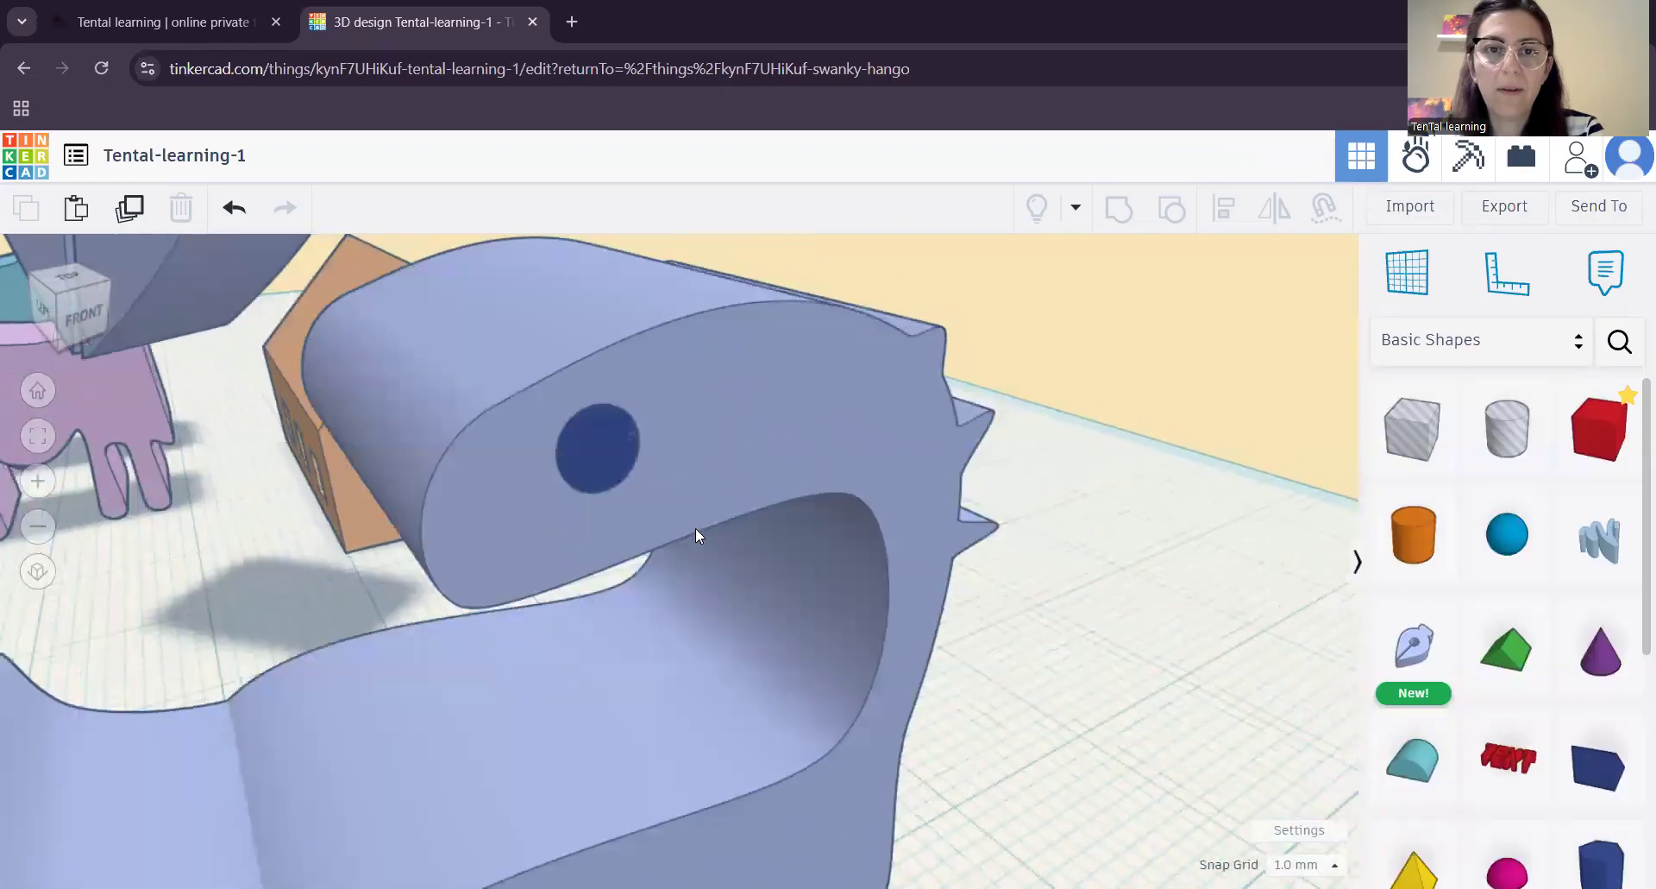
{"action": "left_click", "coordinate": [583, 447]}
{"action": "right_click_drag", "start_coordinate": [909, 417], "coordinate": [899, 416]}
{"action": "left_click", "coordinate": [1260, 346]}
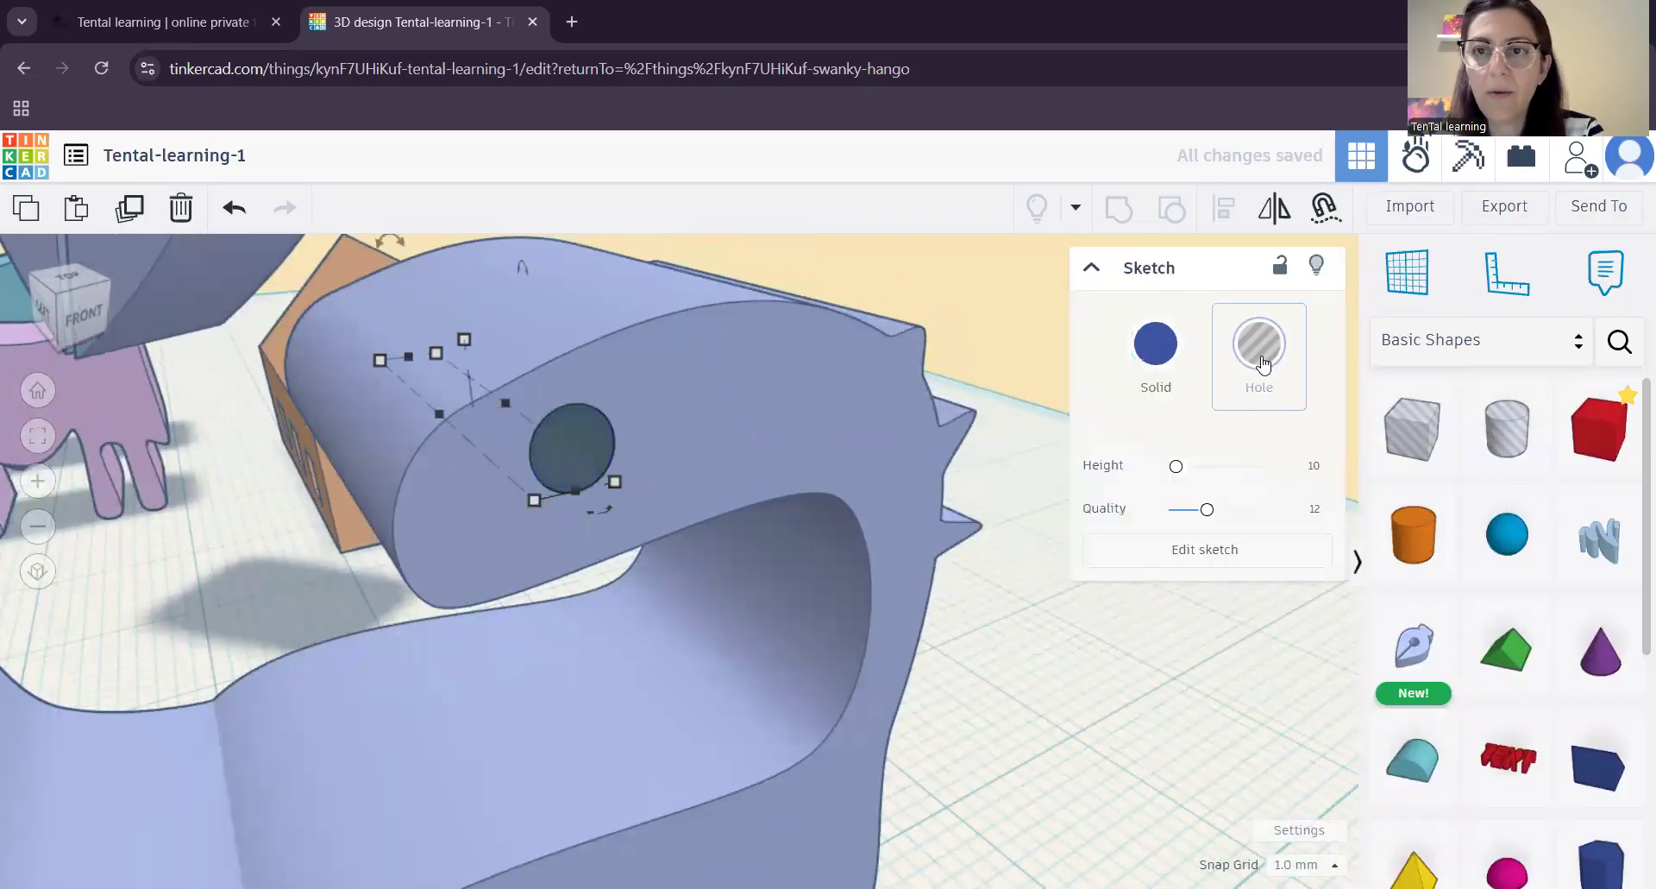
- Select the animal's body together with the eye hole and group them to cut the eye through the head
{"action": "middle_click_drag", "start_coordinate": [887, 438], "coordinate": [835, 385]}
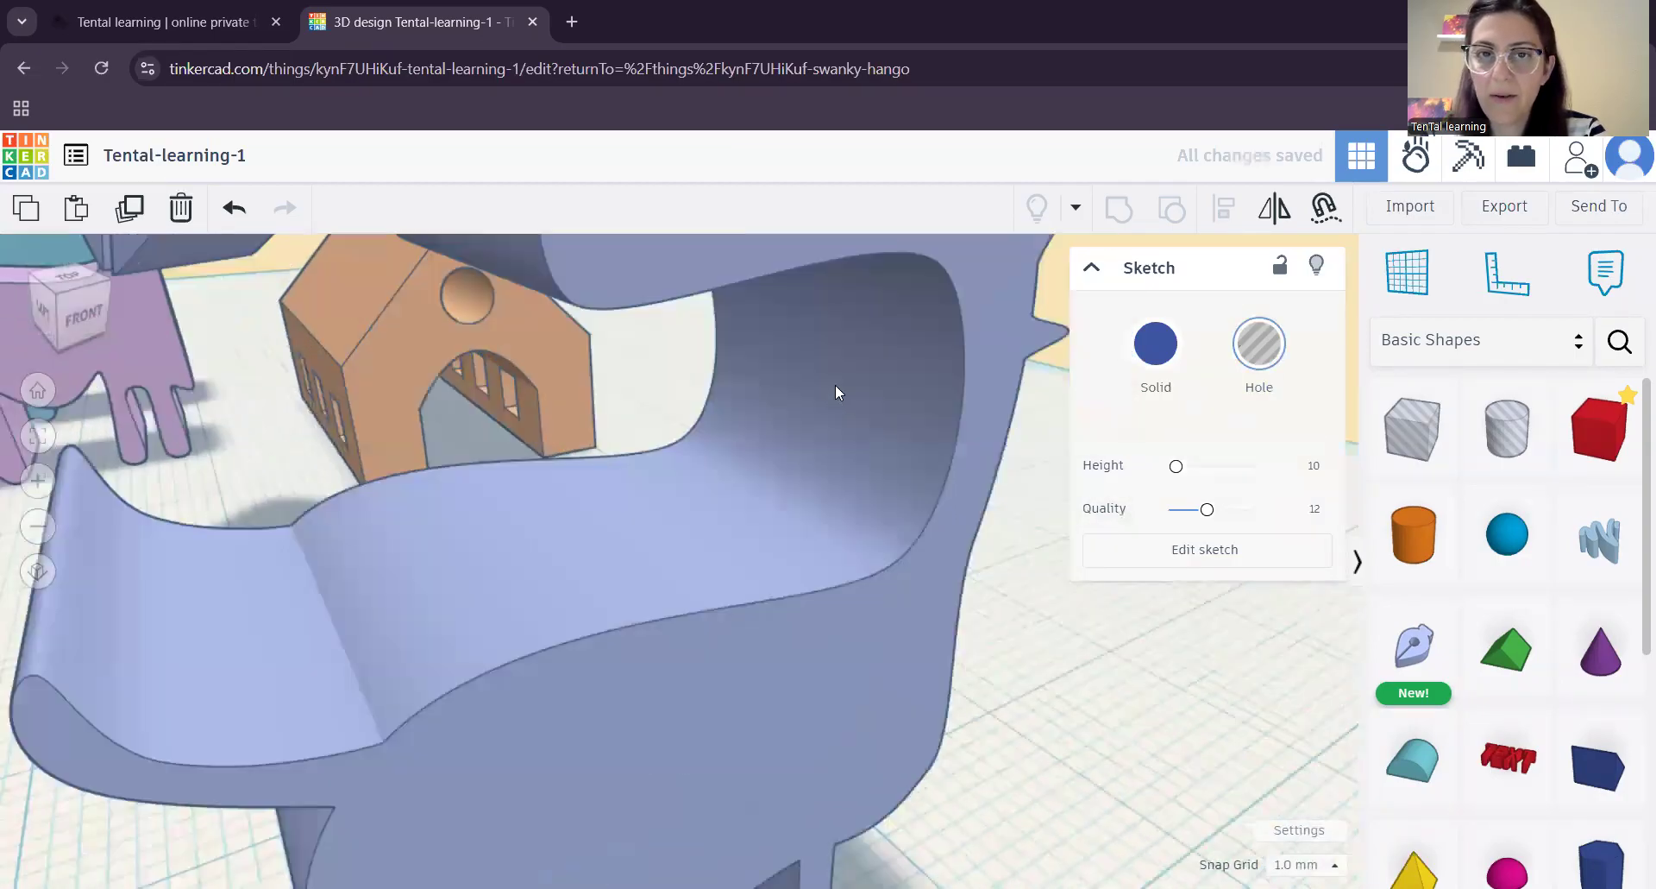
{"action": "scroll", "coordinate": [828, 393], "scroll_direction": "down", "scroll_amount": 5}
{"action": "right_click_drag", "start_coordinate": [694, 488], "coordinate": [776, 307]}
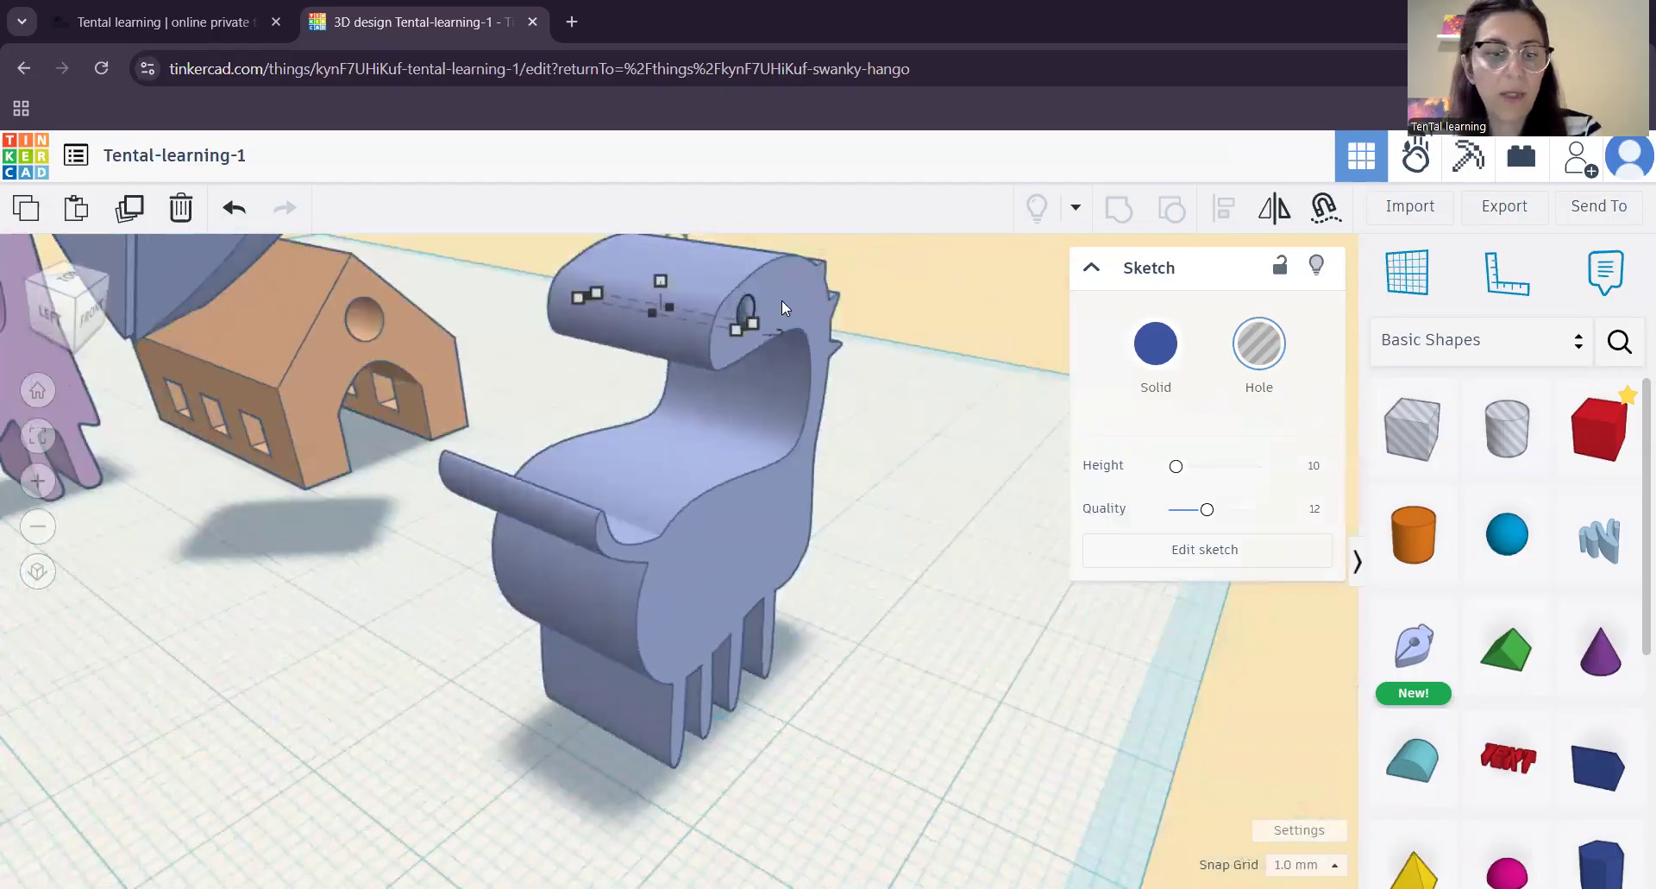
{"action": "left_click", "coordinate": [804, 300]}
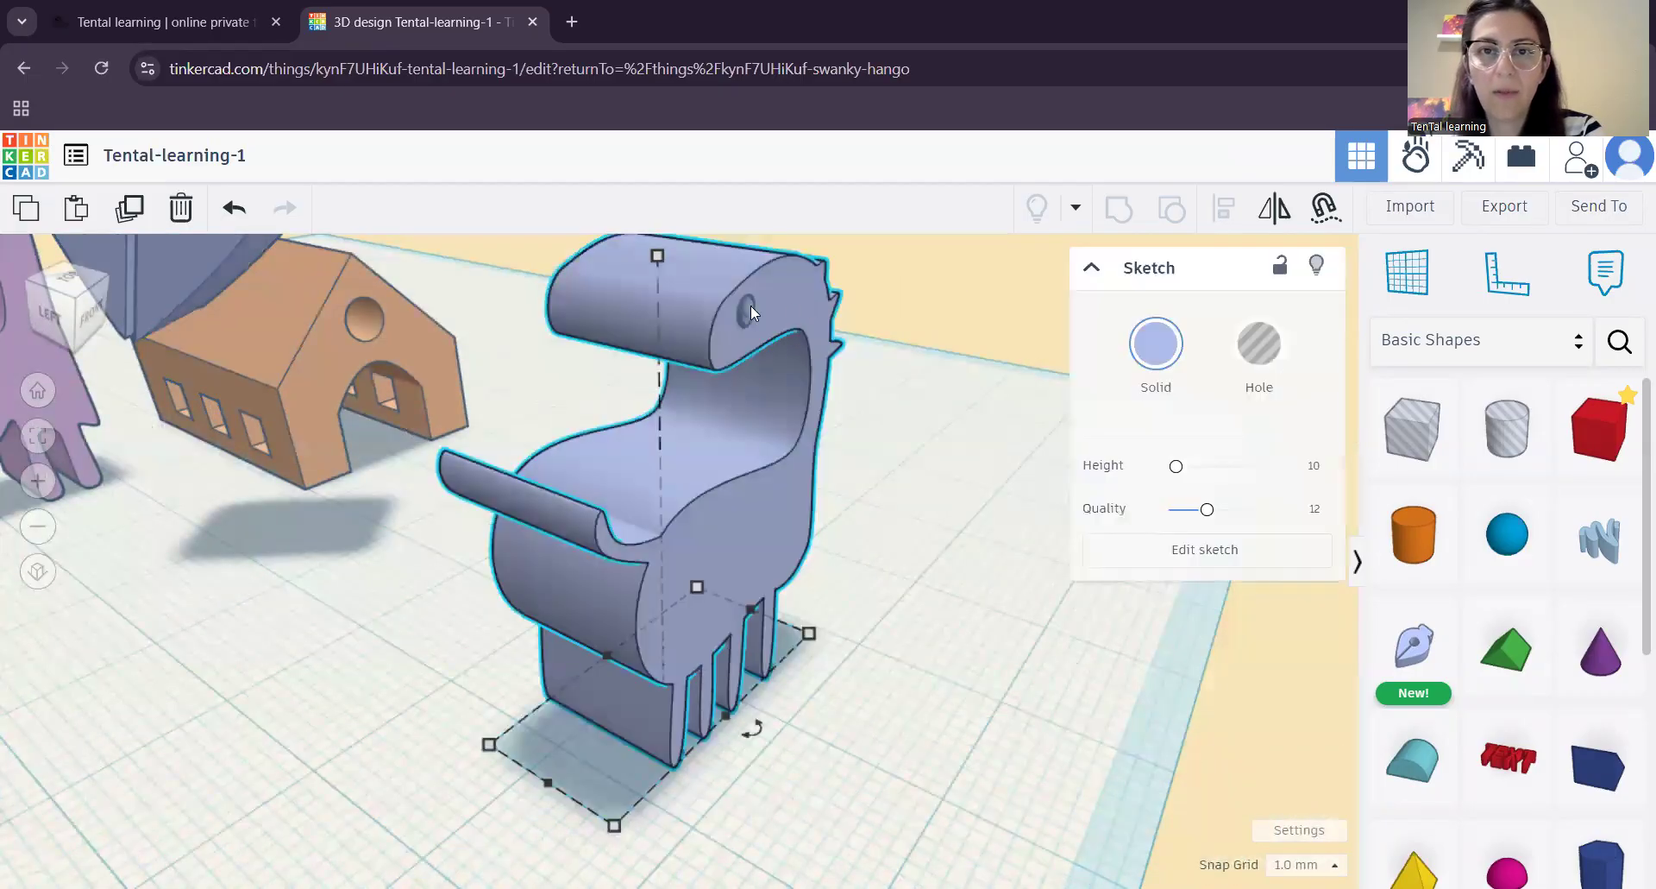
{"action": "left_click_drag", "start_coordinate": [889, 446], "coordinate": [709, 274]}
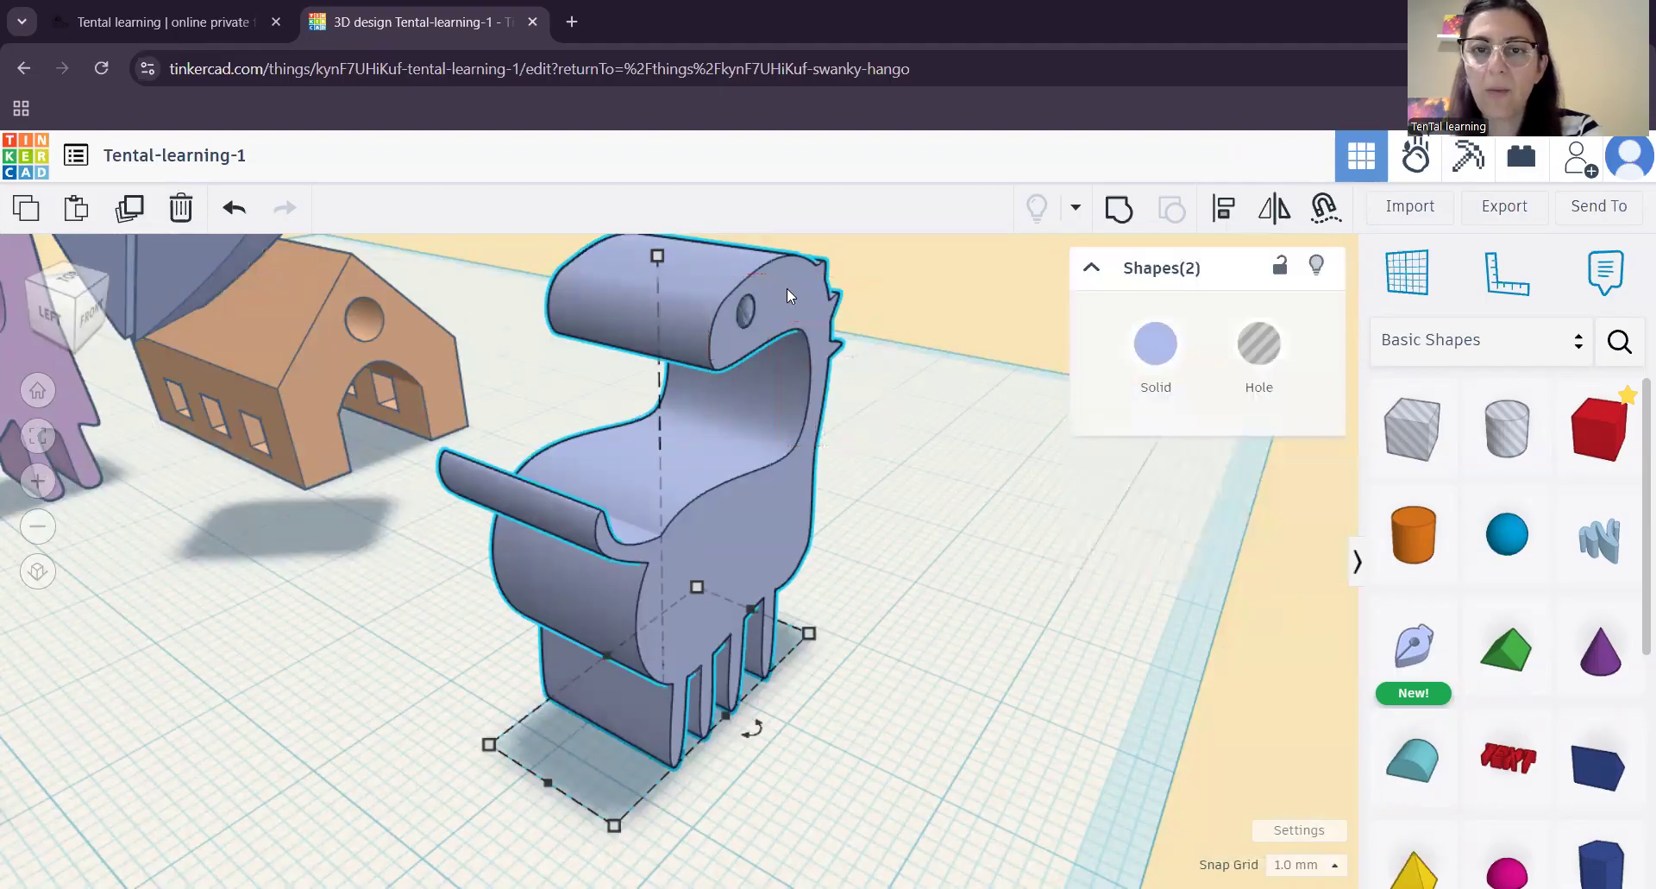
{"action": "left_click", "coordinate": [1119, 208]}
{"action": "right_click_drag", "start_coordinate": [973, 455], "coordinate": [675, 425]}
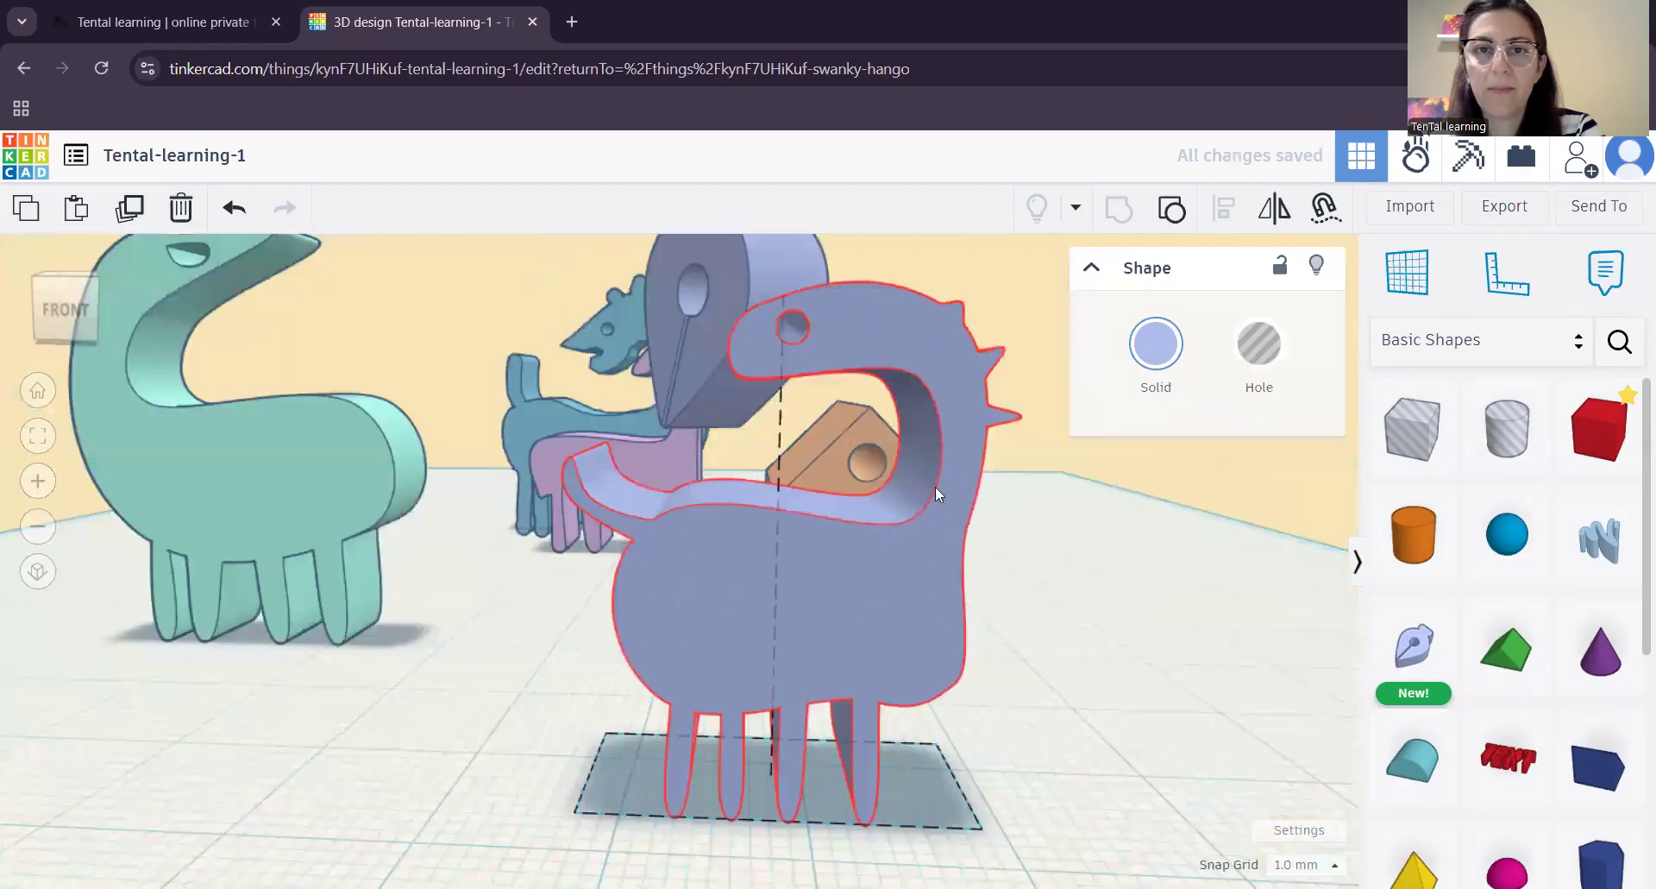
{"action": "right_click_drag", "start_coordinate": [935, 486], "coordinate": [949, 536]}
{"action": "left_click", "coordinate": [1071, 537]}
{"action": "right_click_drag", "start_coordinate": [1035, 485], "coordinate": [1186, 500]}
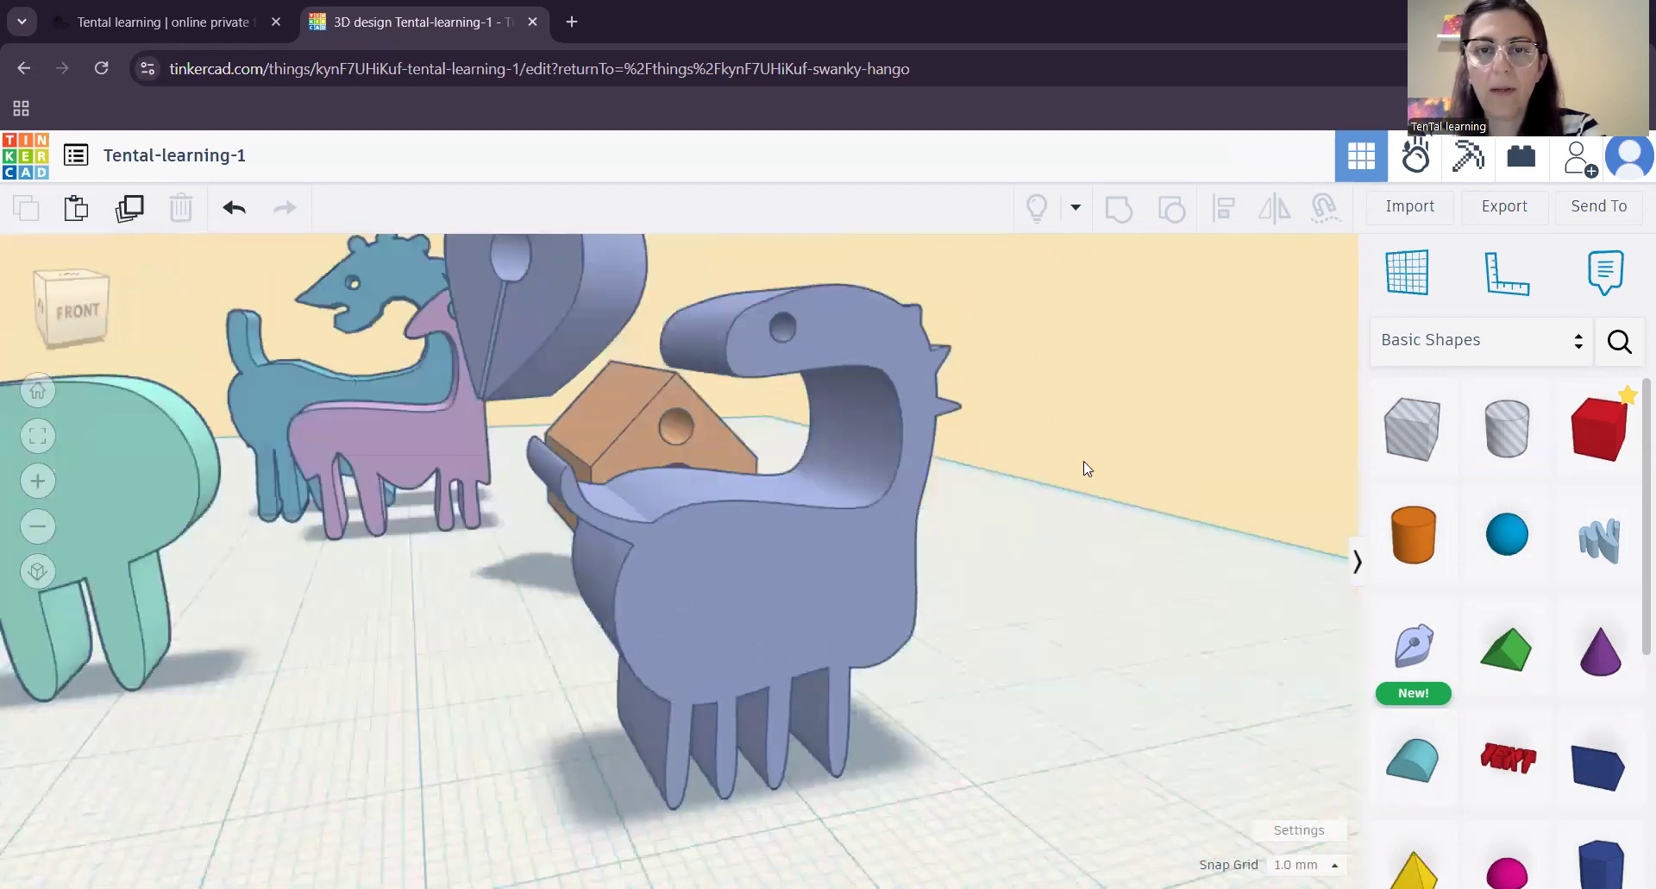
- Set the workspace background color to the light turquoise preset and close the workspace settings
{"action": "scroll", "coordinate": [1078, 468], "scroll_direction": "down", "scroll_amount": 3}
{"action": "right_click_drag", "start_coordinate": [912, 587], "coordinate": [514, 663]}
{"action": "right_click_drag", "start_coordinate": [421, 688], "coordinate": [514, 672]}
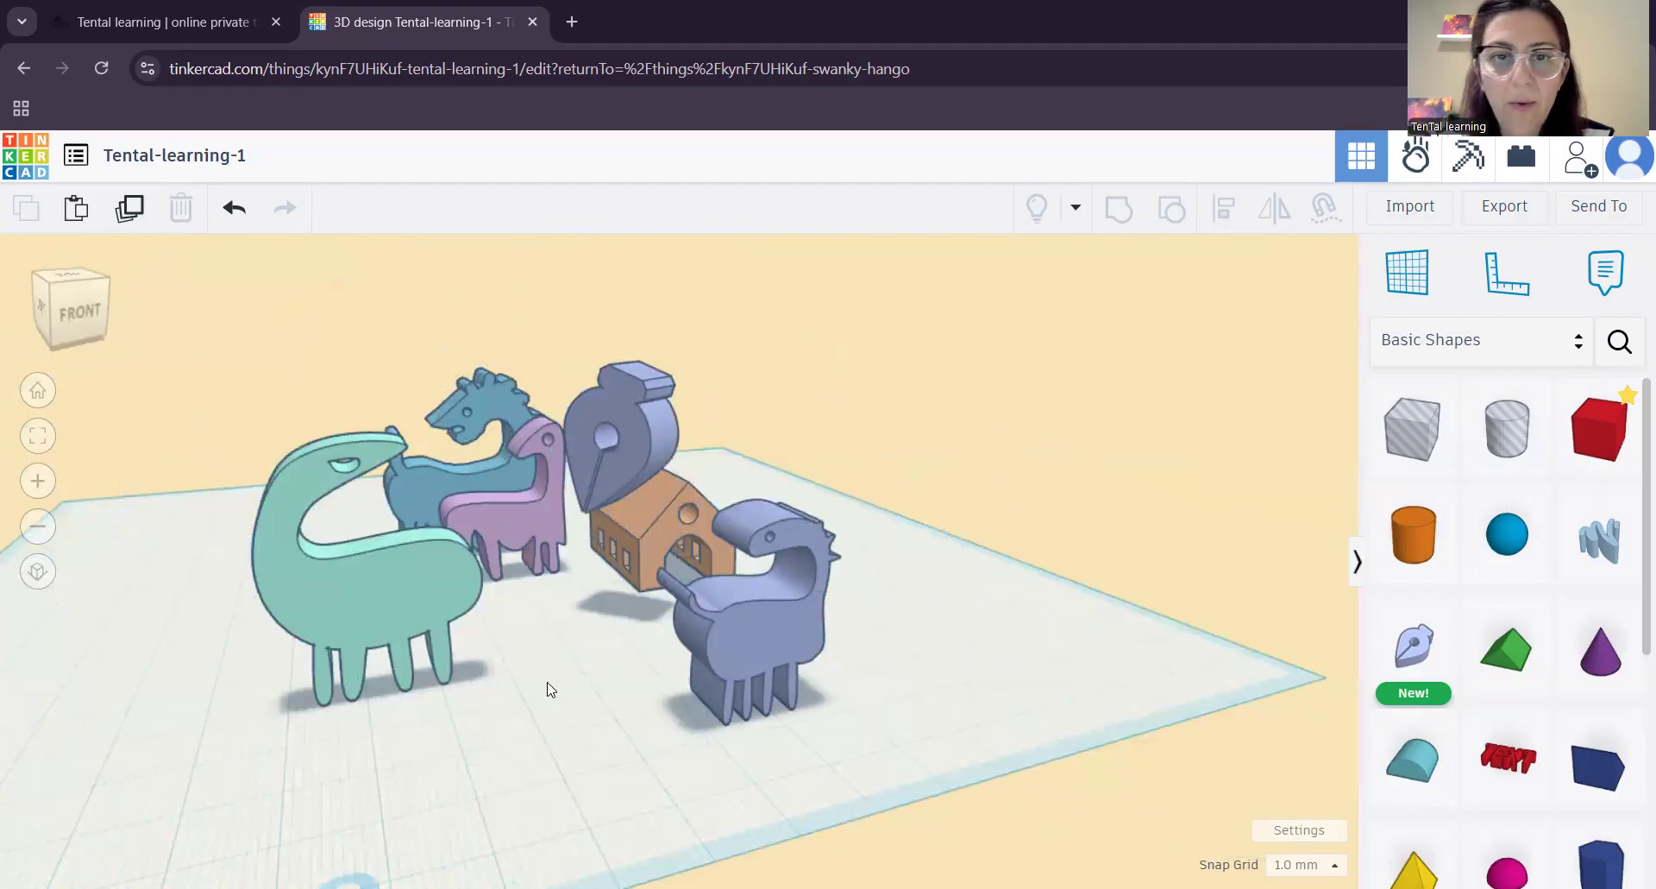
{"action": "scroll", "coordinate": [627, 679], "scroll_direction": "up", "scroll_amount": 2}
{"action": "middle_click_drag", "start_coordinate": [541, 577], "coordinate": [630, 643]}
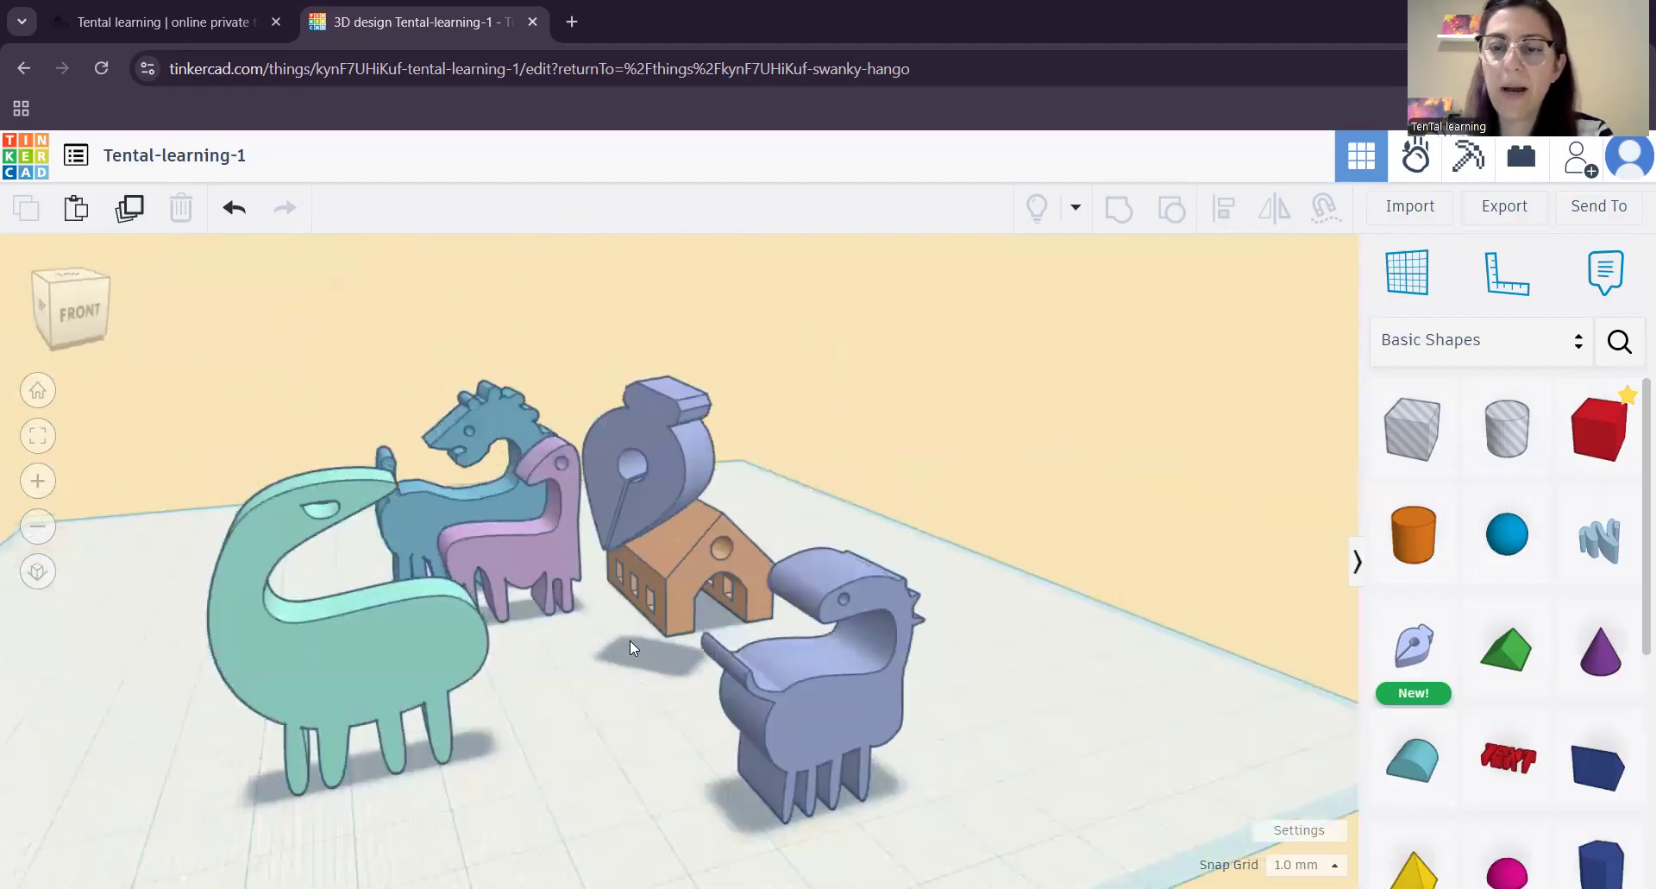
{"action": "left_click", "coordinate": [1294, 829]}
{"action": "left_click", "coordinate": [1029, 278]}
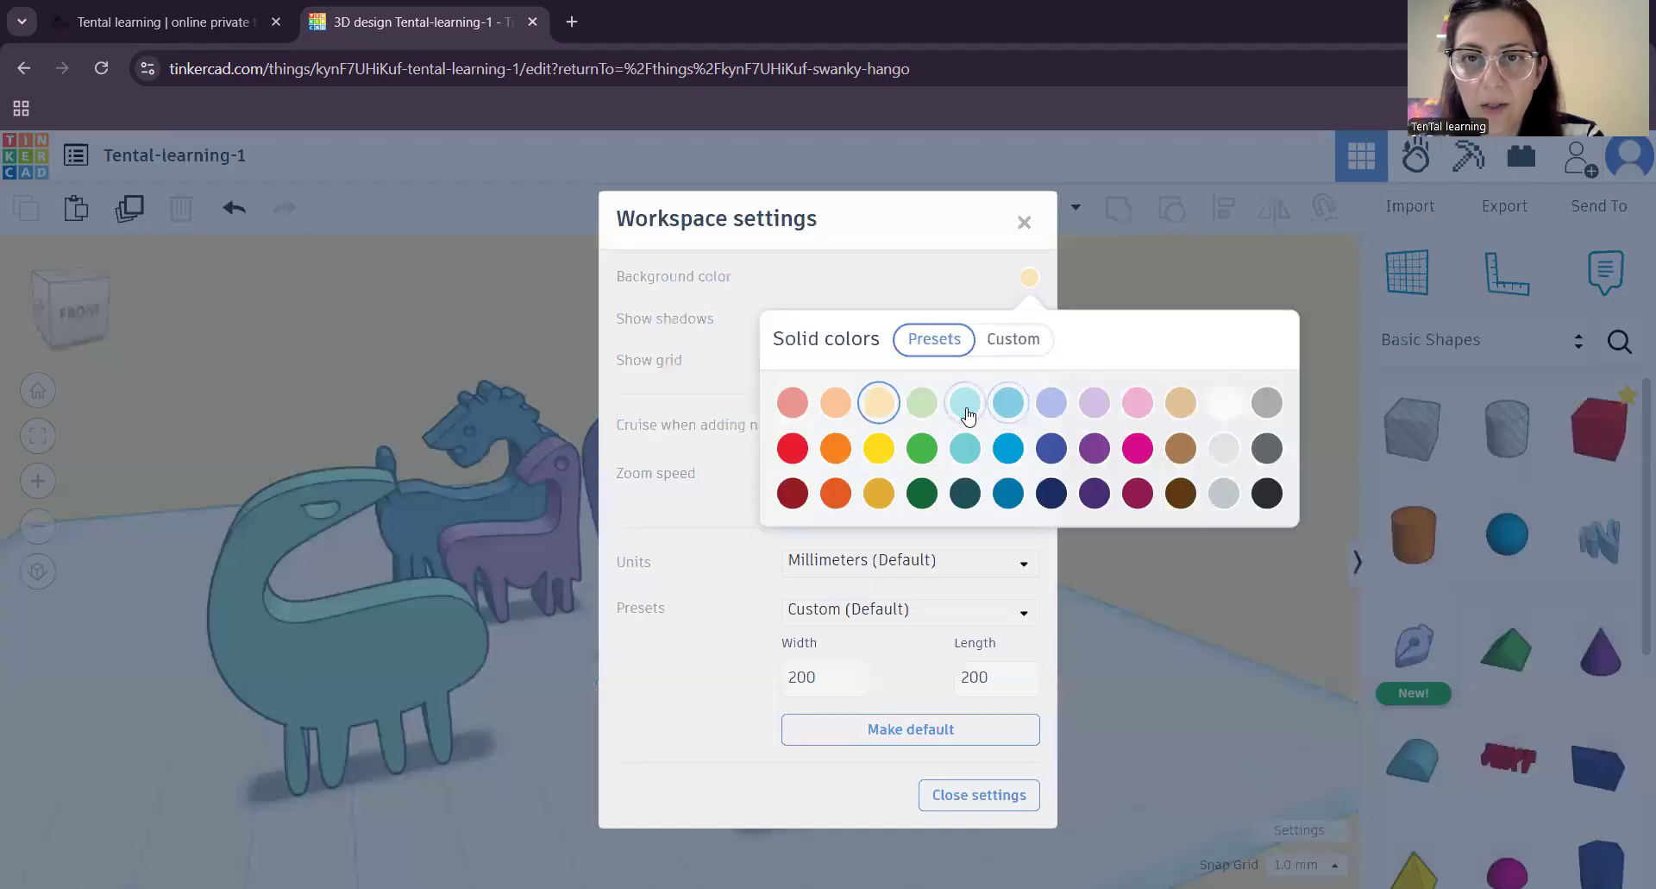
{"action": "left_click", "coordinate": [966, 404]}
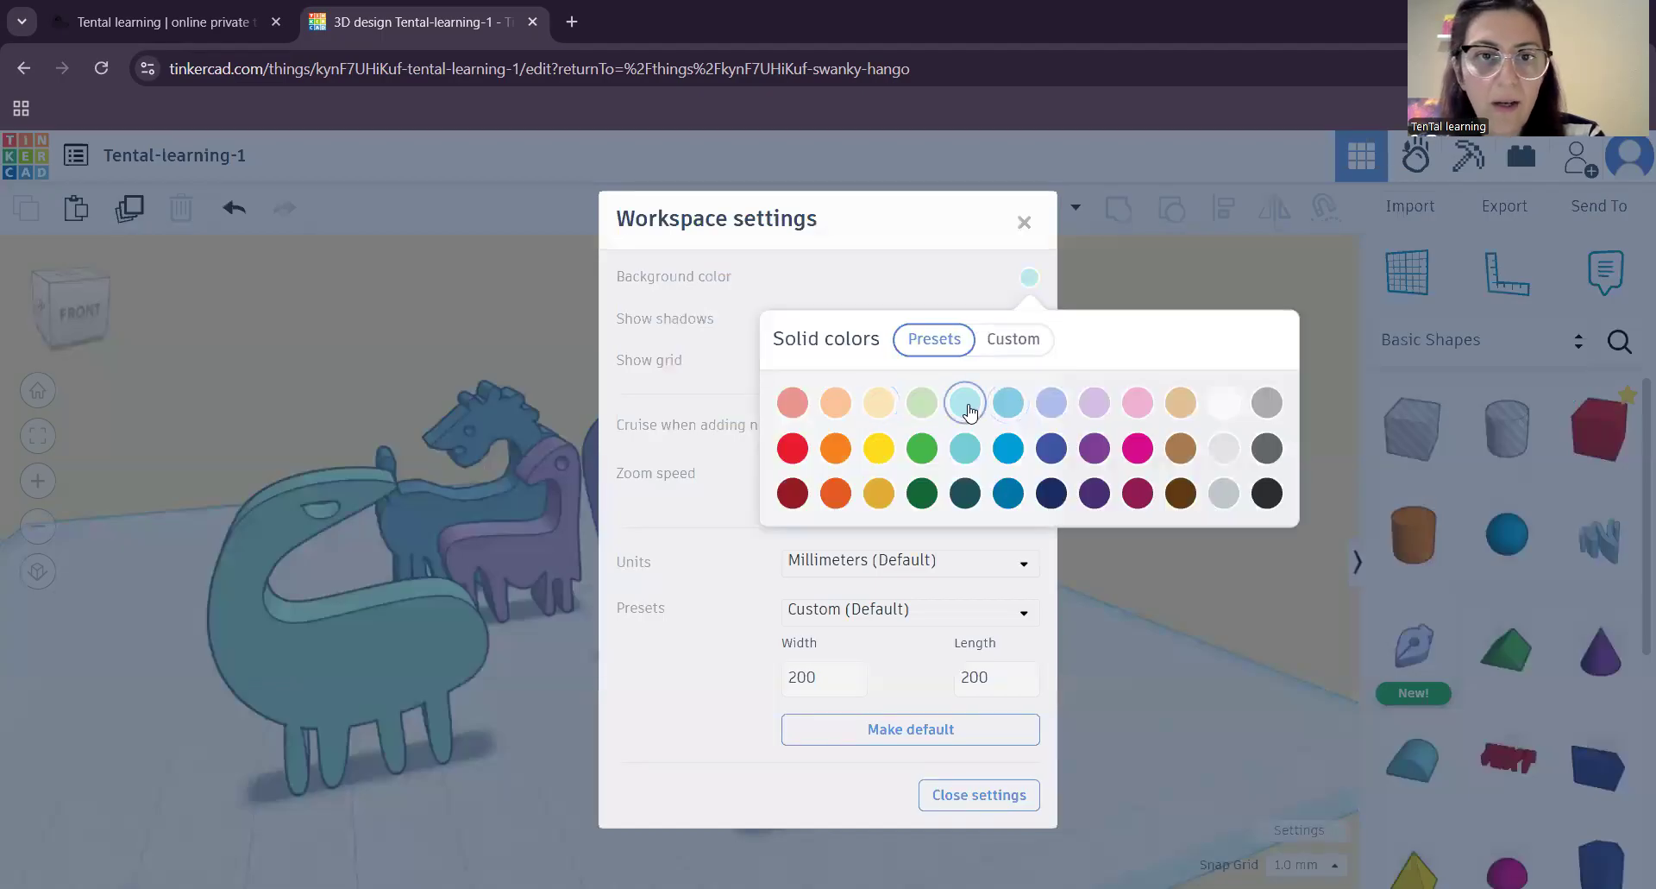
{"action": "left_click", "coordinate": [1184, 288]}
{"action": "left_click", "coordinate": [1182, 323]}
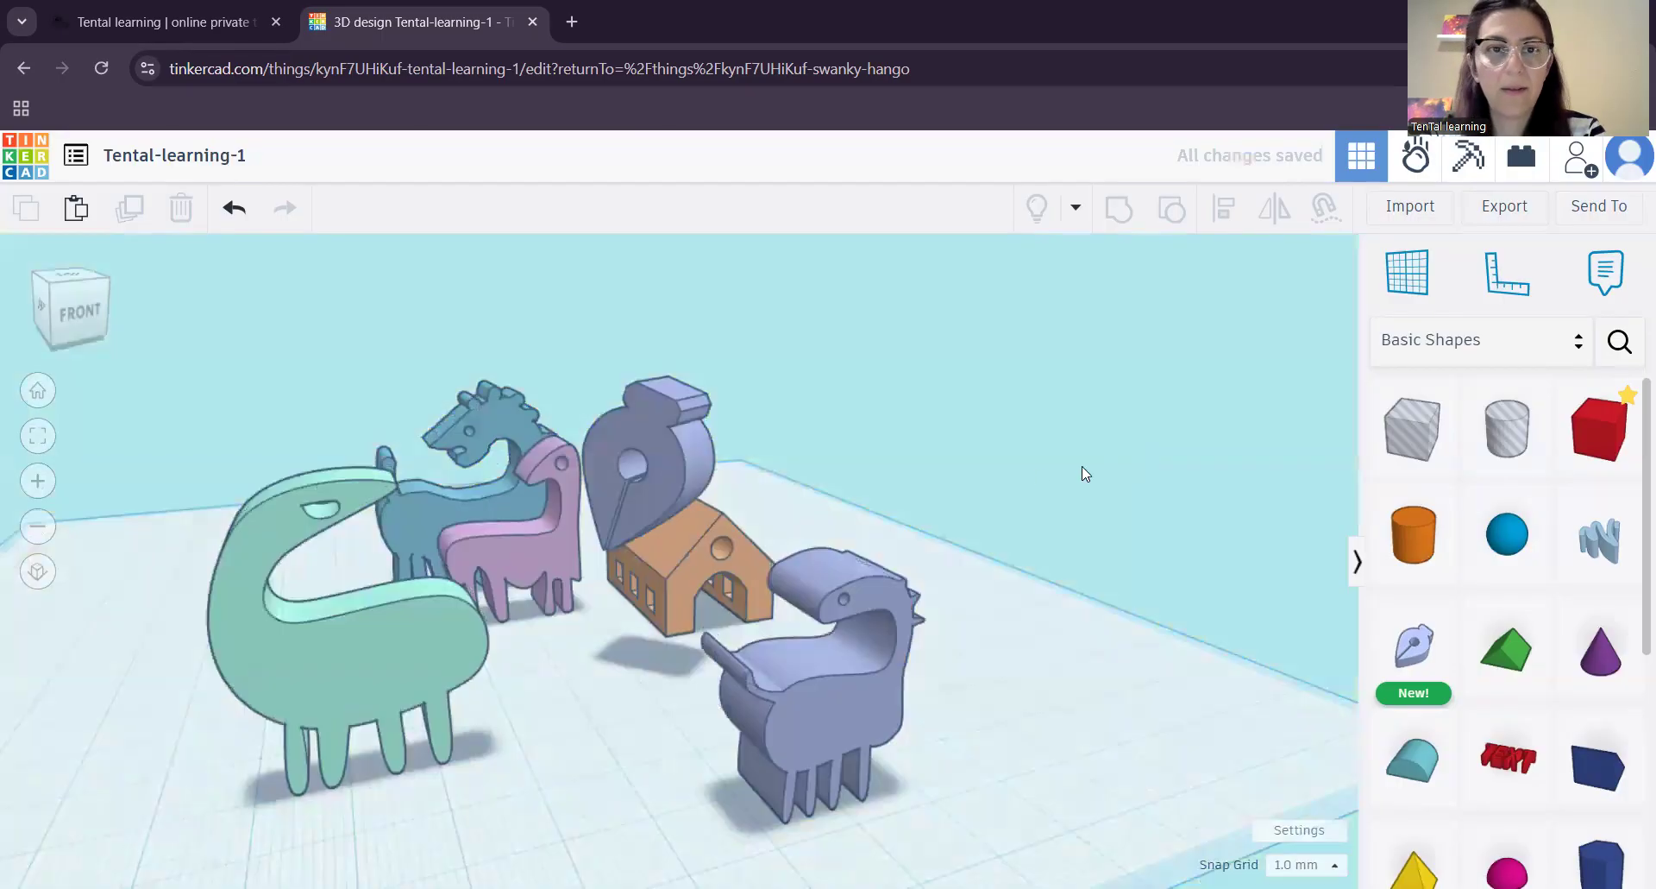
- Examine the existing orange house from the side and front, including its side windows, round window and arched doorway
{"action": "right_click_drag", "start_coordinate": [871, 505], "coordinate": [830, 721]}
{"action": "scroll", "coordinate": [858, 637], "scroll_direction": "up", "scroll_amount": 4}
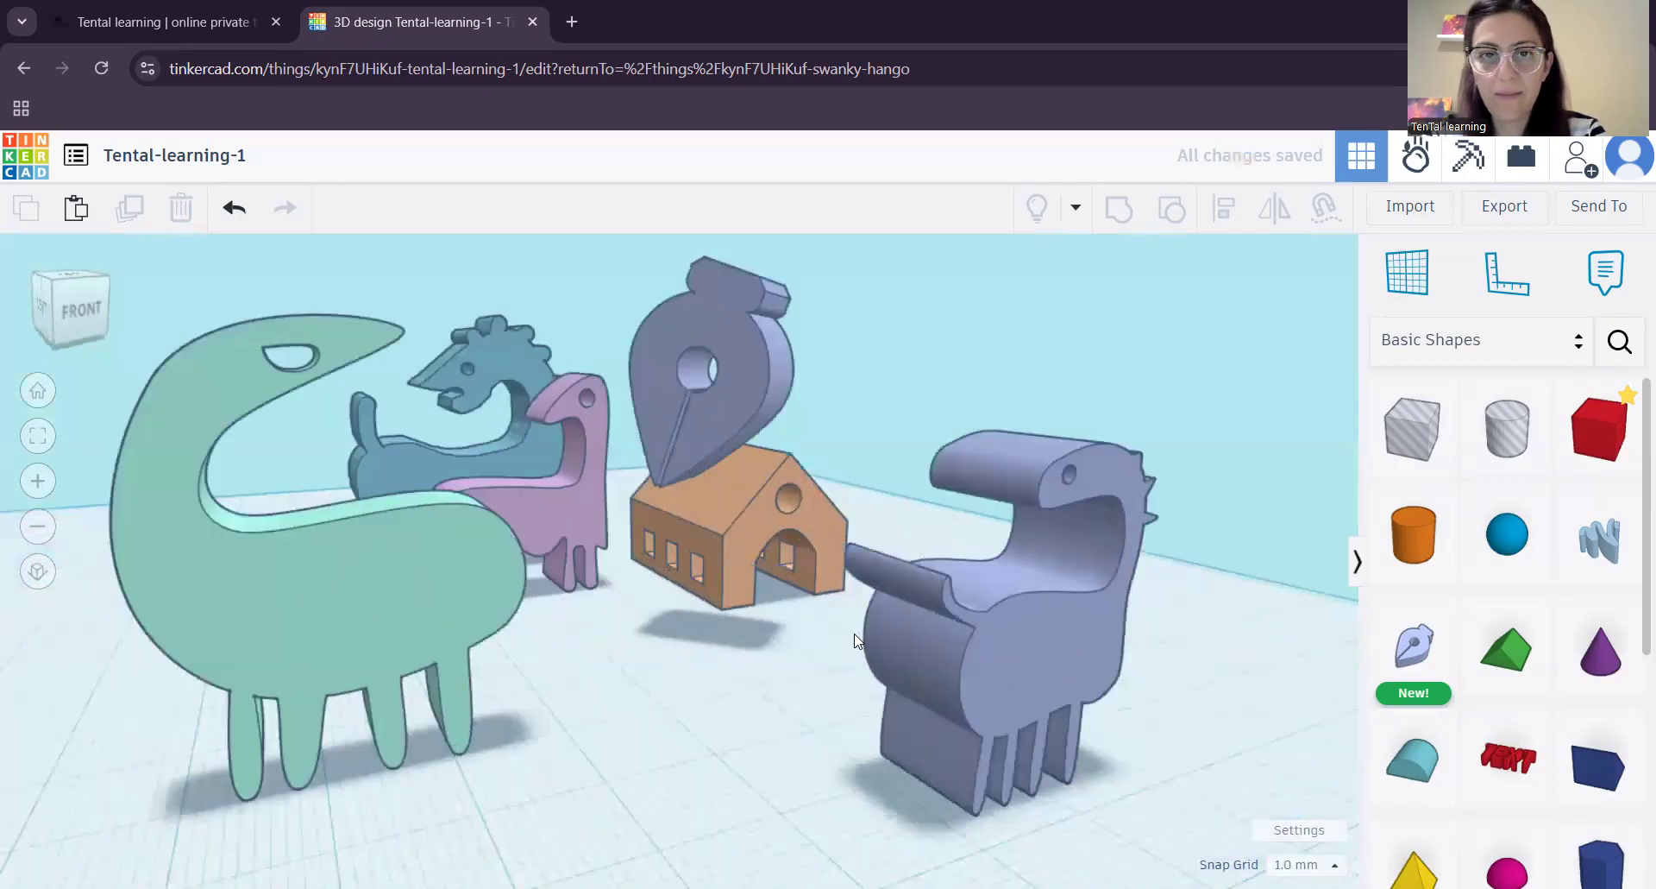
{"action": "right_click_drag", "start_coordinate": [908, 562], "coordinate": [798, 640]}
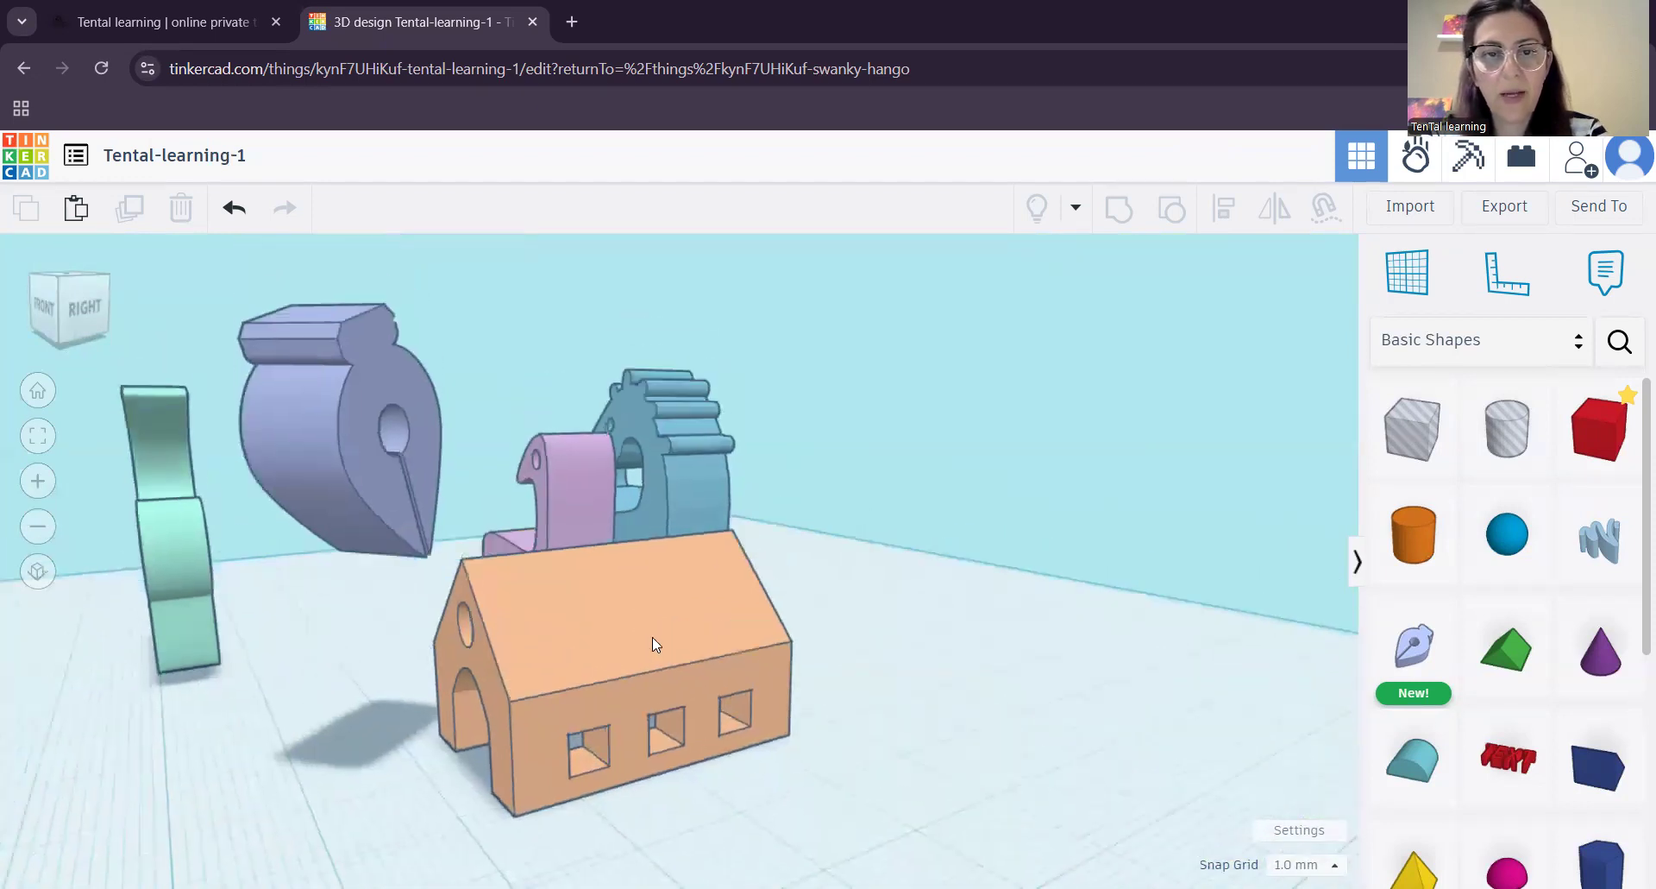
{"action": "scroll", "coordinate": [694, 656], "scroll_direction": "up", "scroll_amount": 2}
{"action": "left_click", "coordinate": [673, 693]}
{"action": "scroll", "coordinate": [676, 697], "scroll_direction": "up", "scroll_amount": 1}
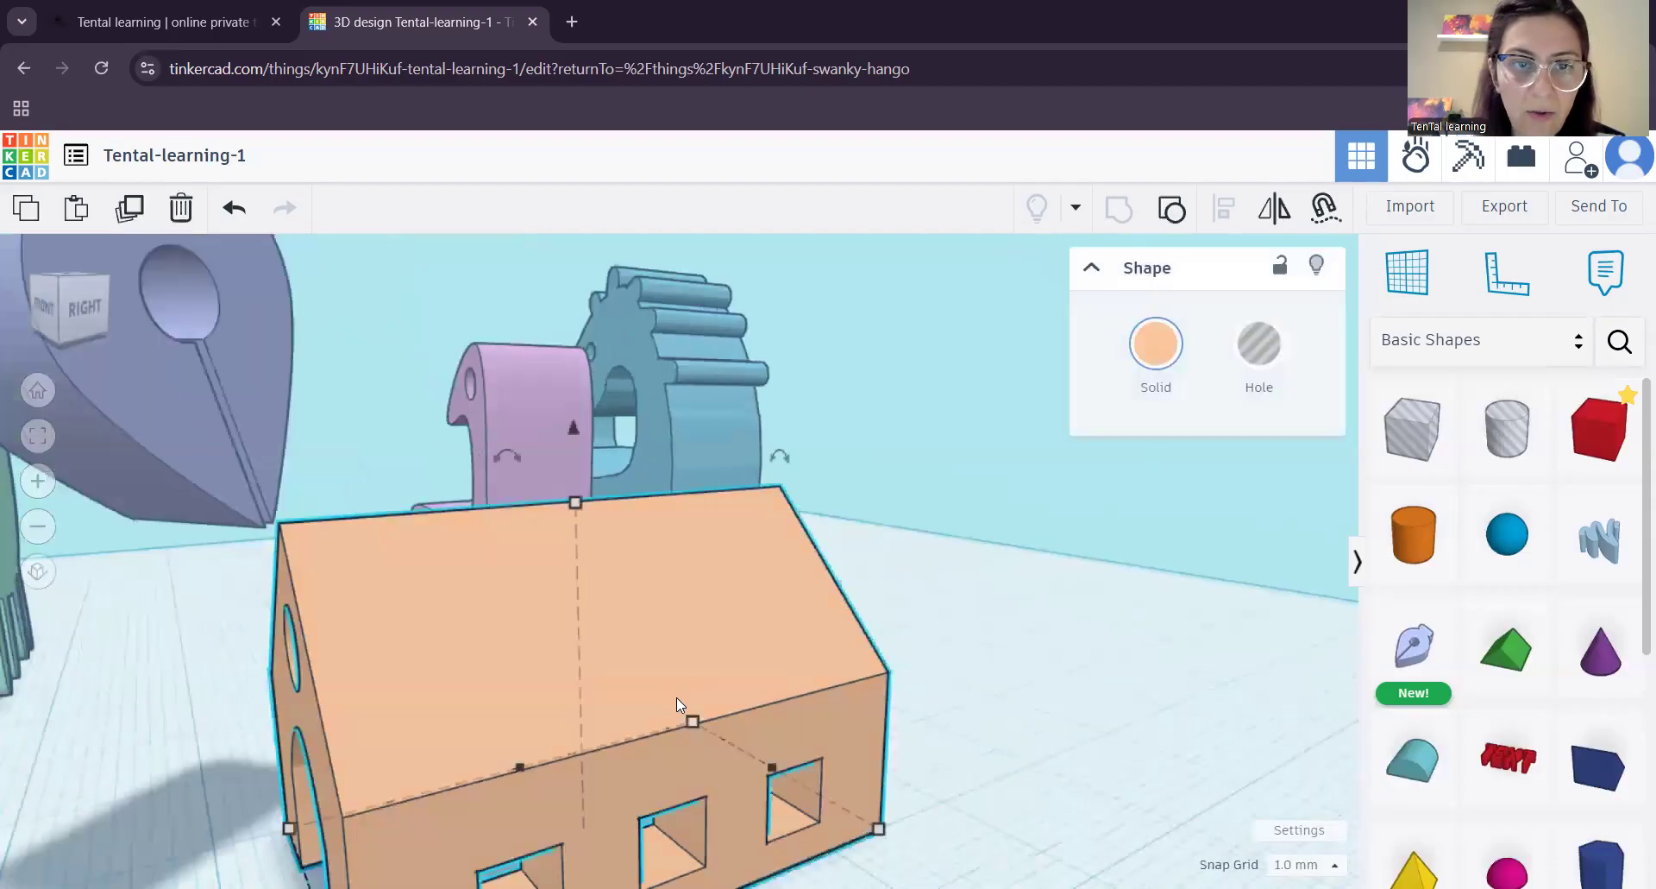
{"action": "scroll", "coordinate": [696, 585], "scroll_direction": "up", "scroll_amount": 2}
{"action": "right_click_drag", "start_coordinate": [623, 590], "coordinate": [779, 681]}
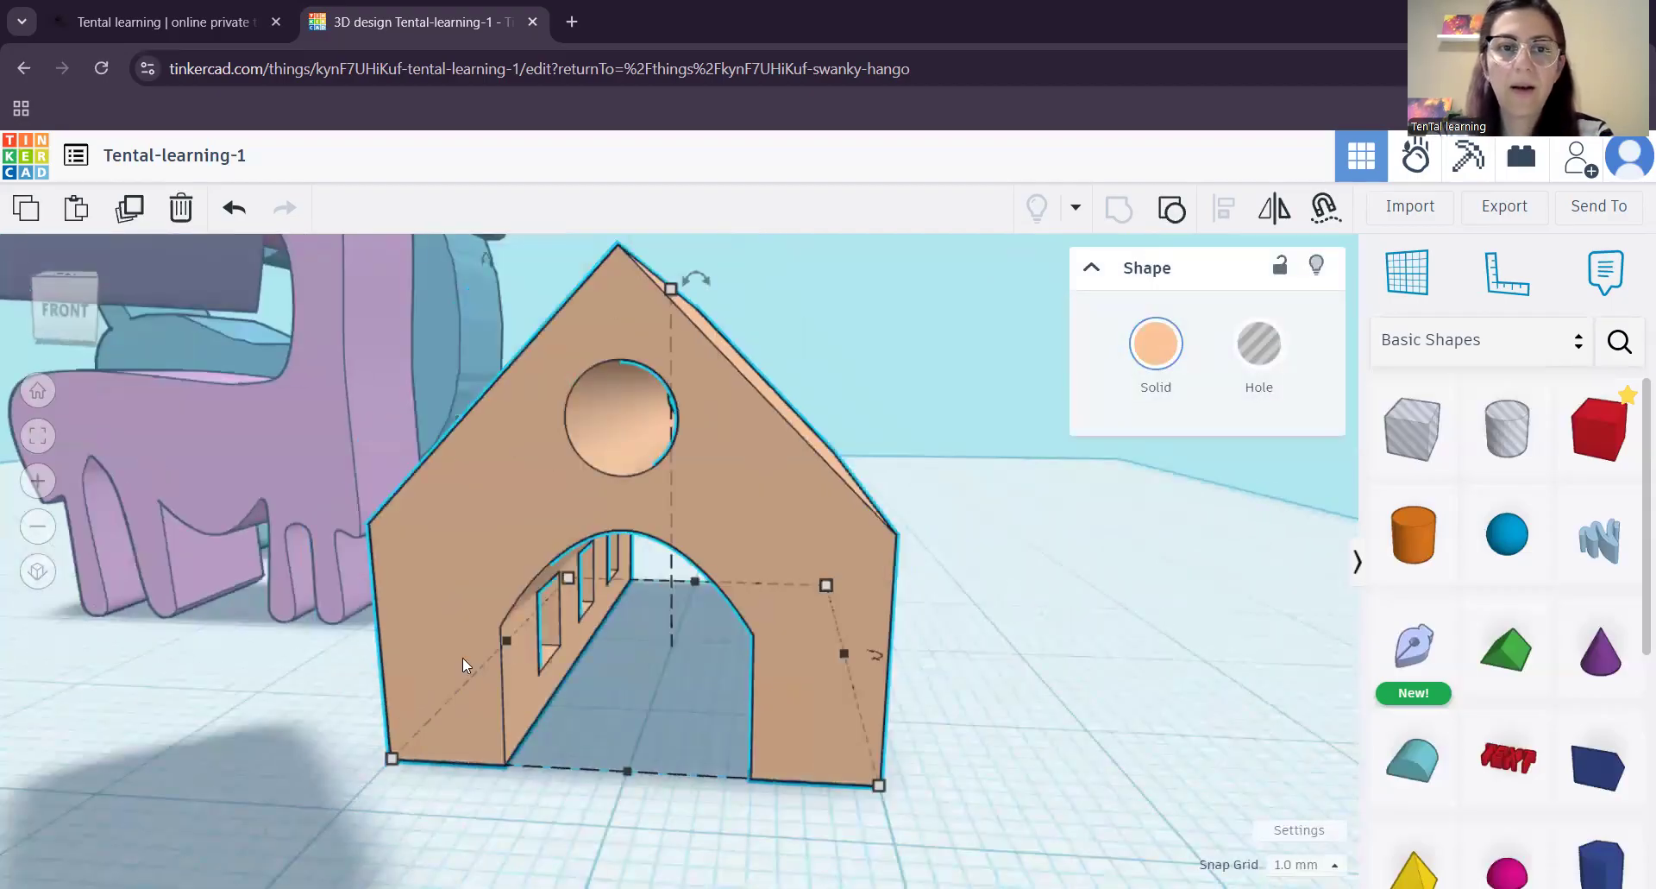
{"action": "right_click_drag", "start_coordinate": [970, 506], "coordinate": [989, 570]}
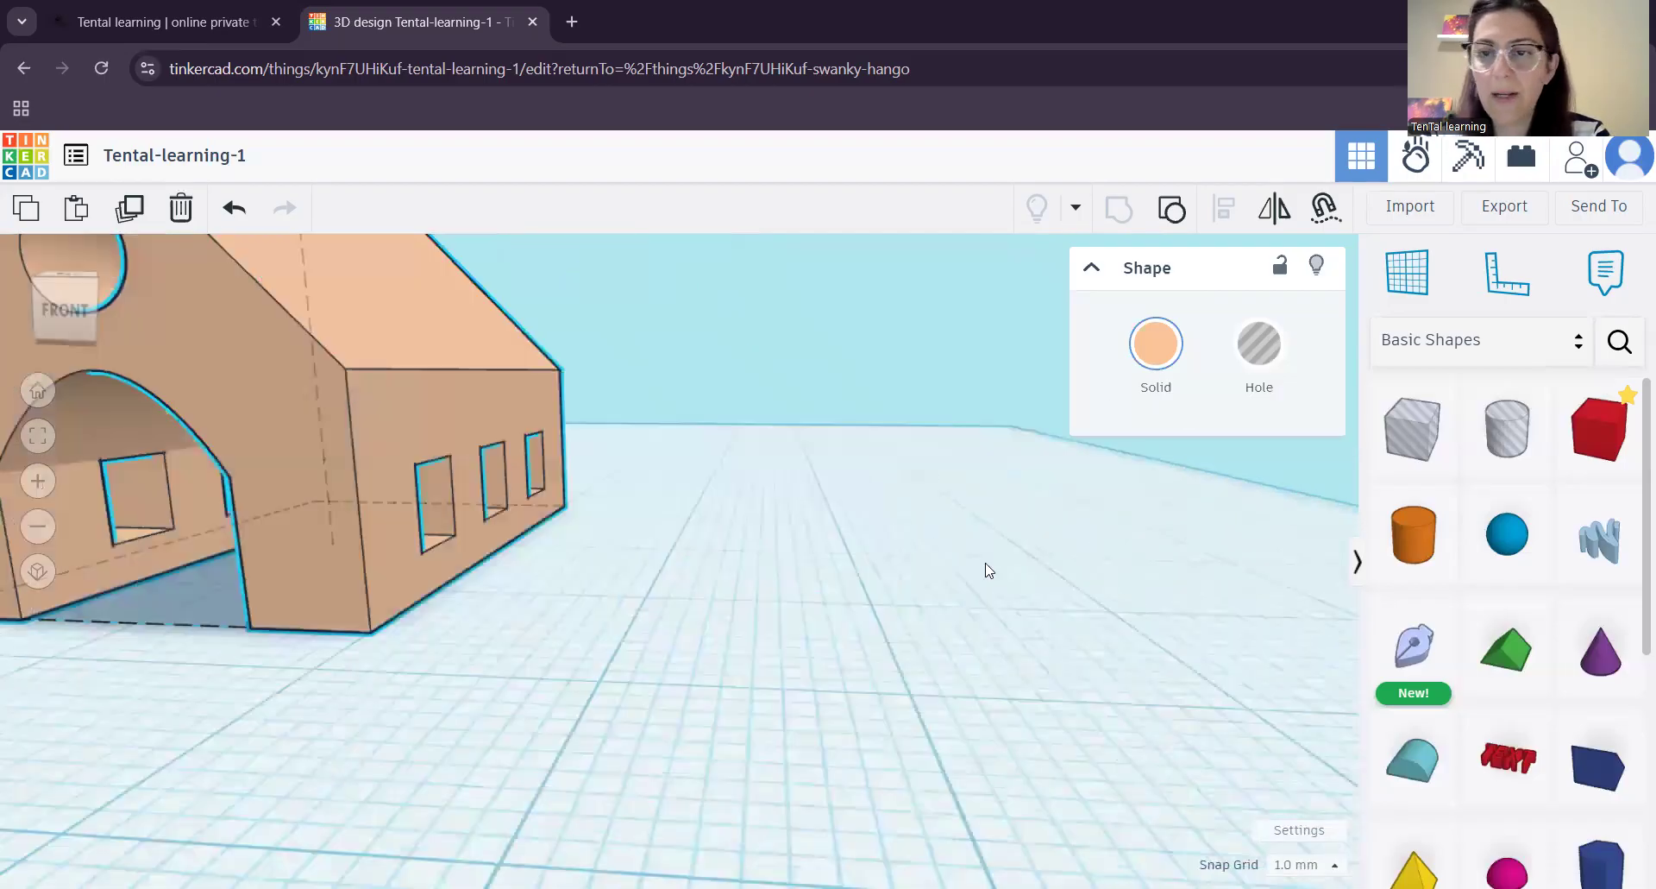
- Sketch a house outline on the workplane beside the orange house, two grid cells wide with one-cell walls and a one-cell-high peak, and finish it
{"action": "left_click", "coordinate": [1422, 661]}
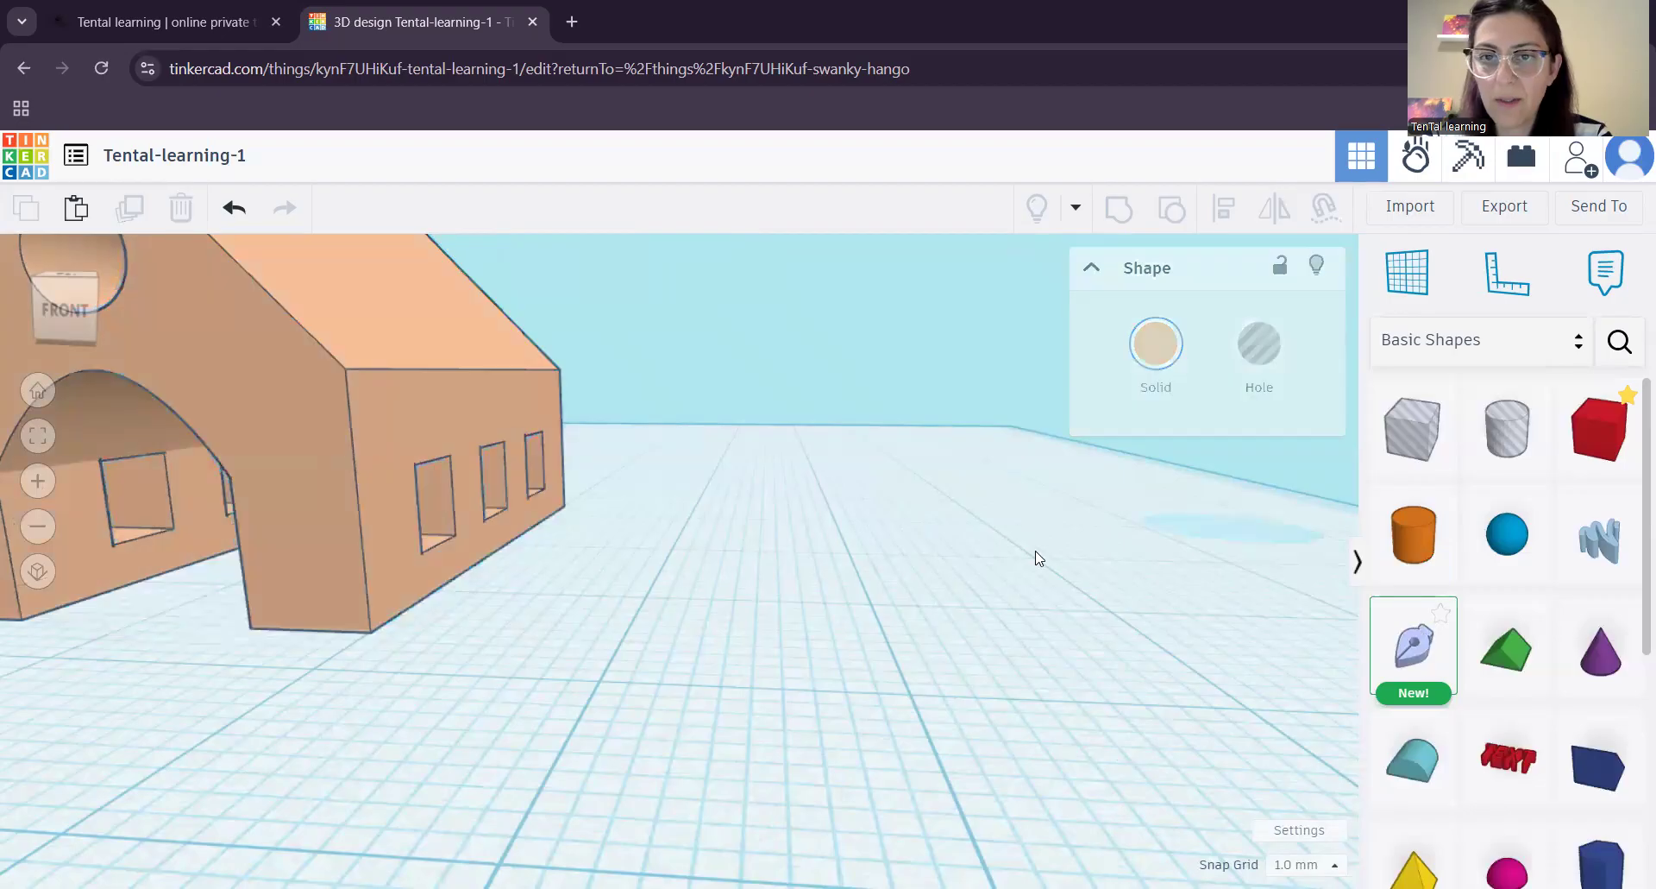
{"action": "left_click", "coordinate": [927, 667]}
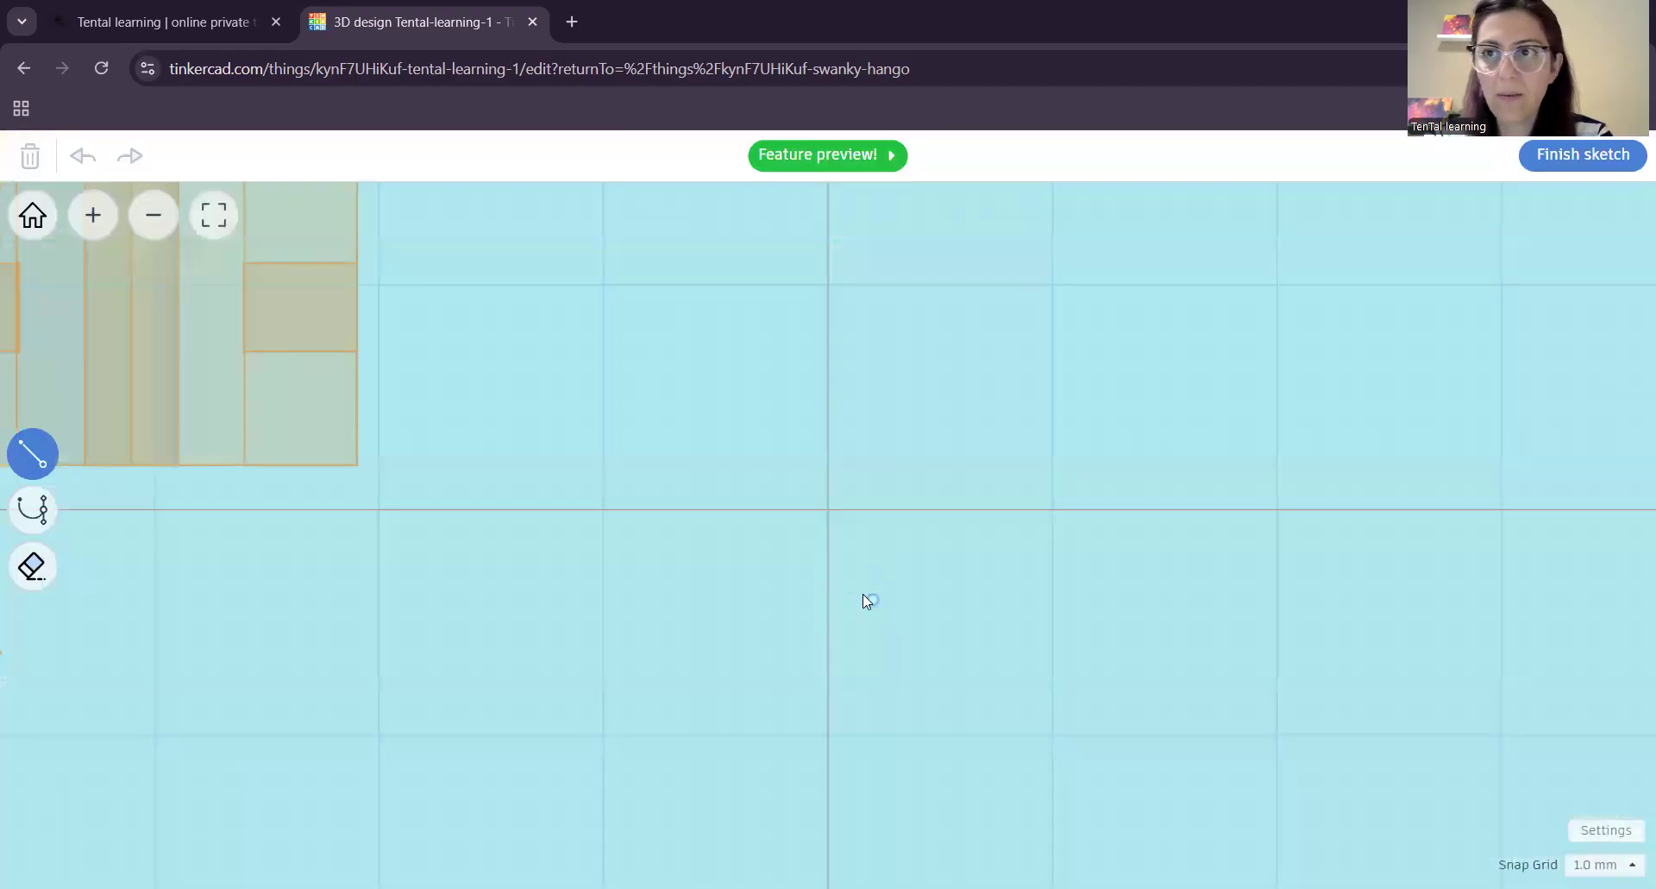
{"action": "scroll", "coordinate": [818, 405], "scroll_direction": "down", "scroll_amount": 2}
{"action": "middle_click_drag", "start_coordinate": [909, 542], "coordinate": [625, 521]}
{"action": "left_click", "coordinate": [547, 616]}
{"action": "left_click", "coordinate": [547, 441]}
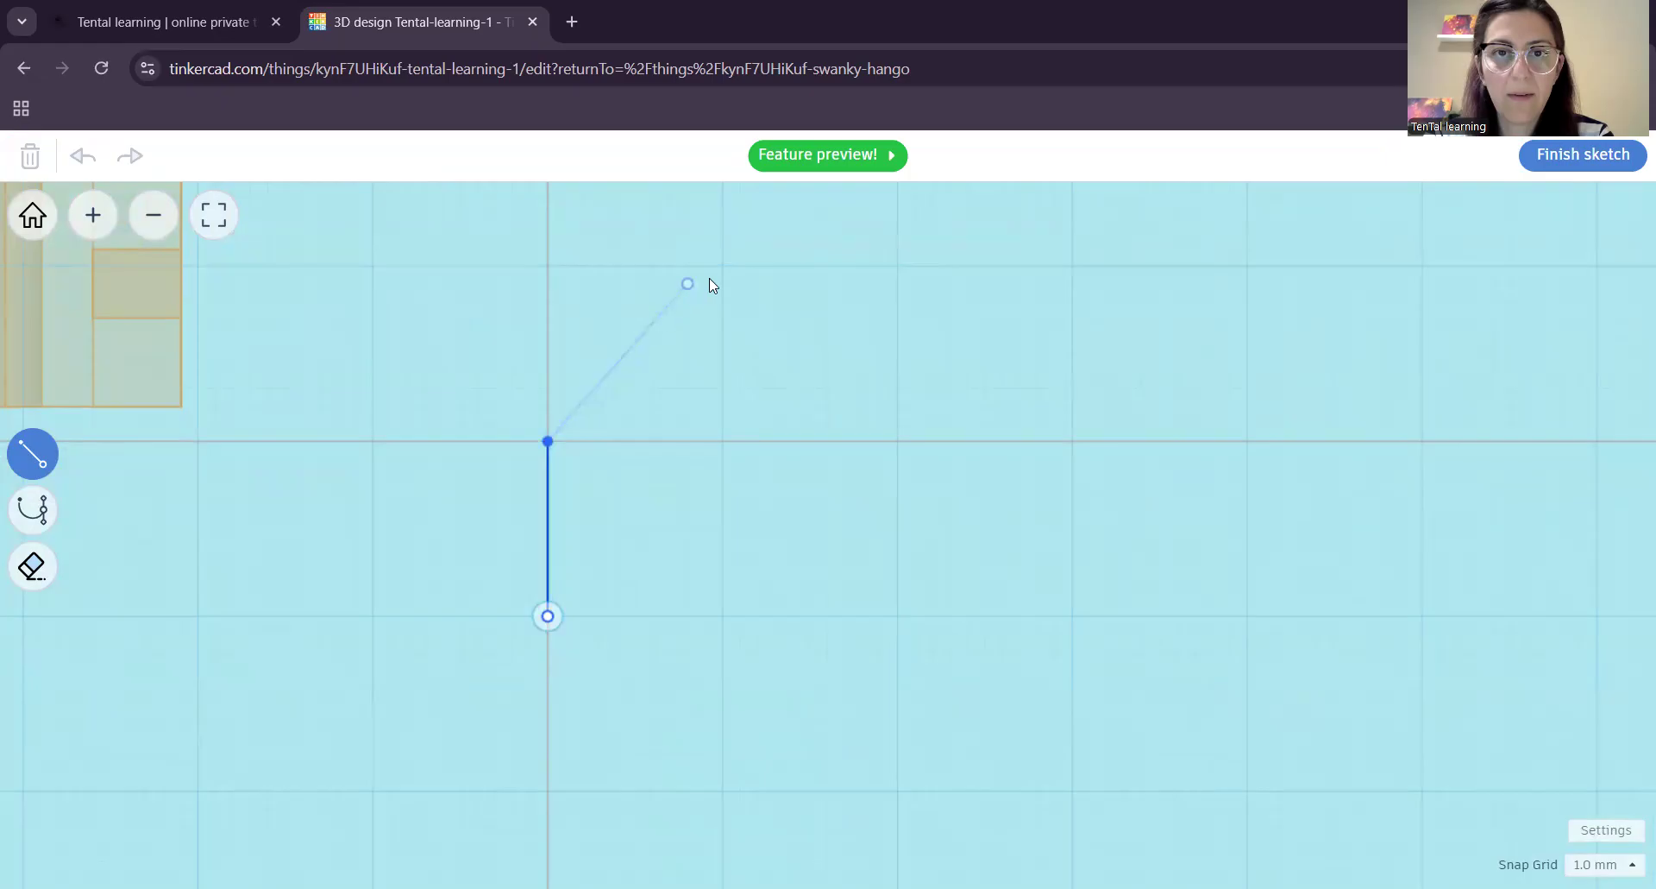
{"action": "left_click", "coordinate": [722, 265]}
{"action": "left_click", "coordinate": [897, 441]}
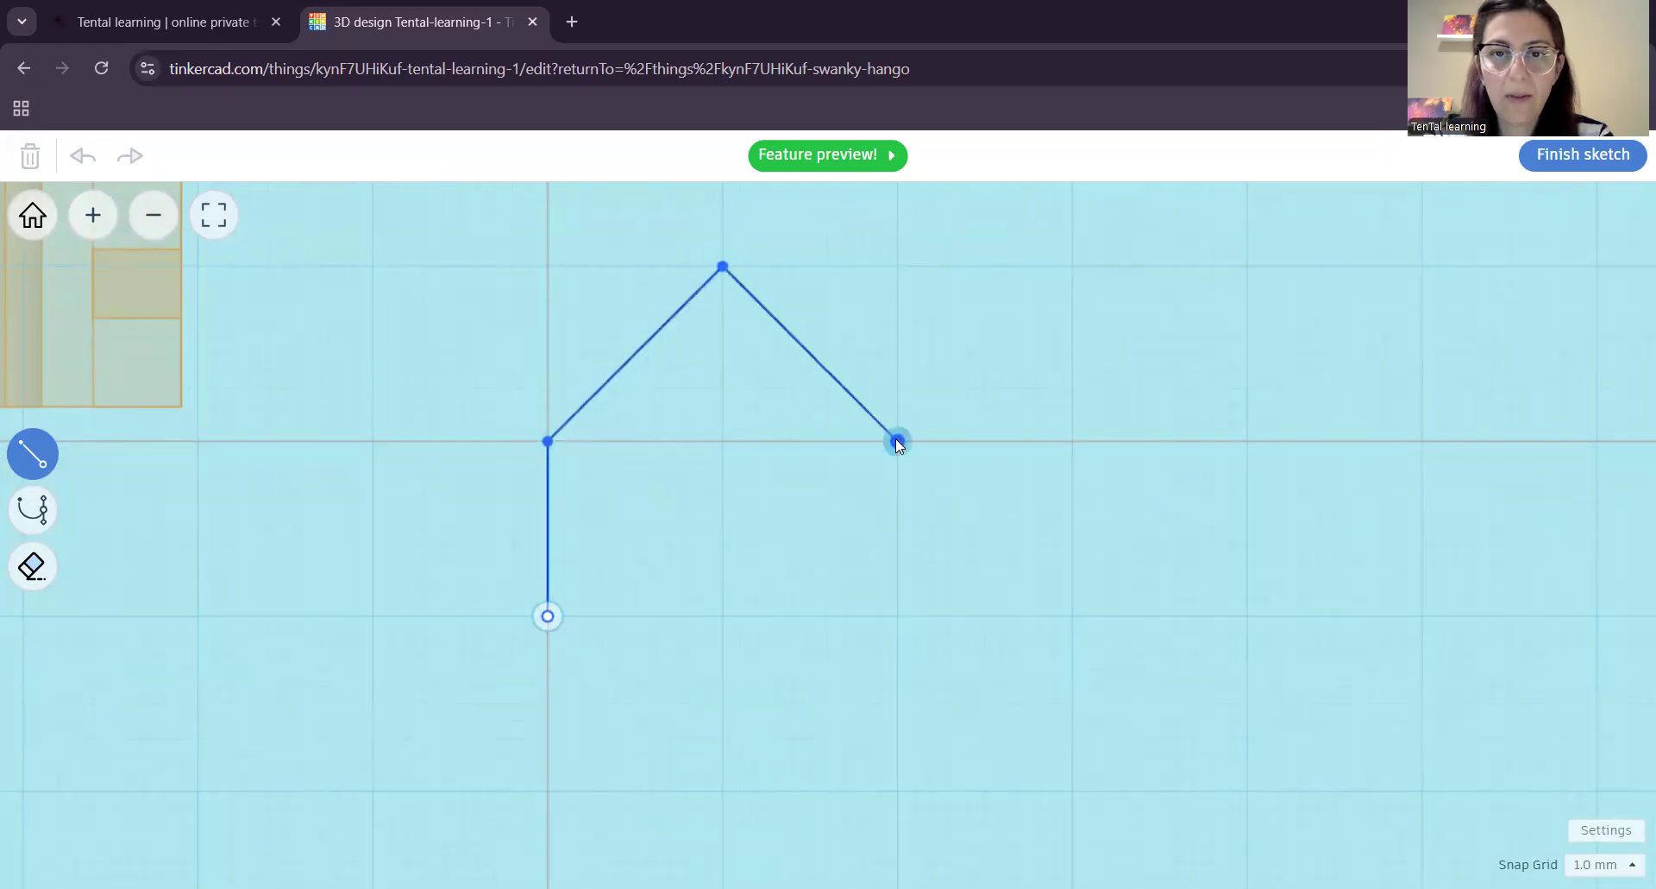
{"action": "left_click", "coordinate": [897, 616]}
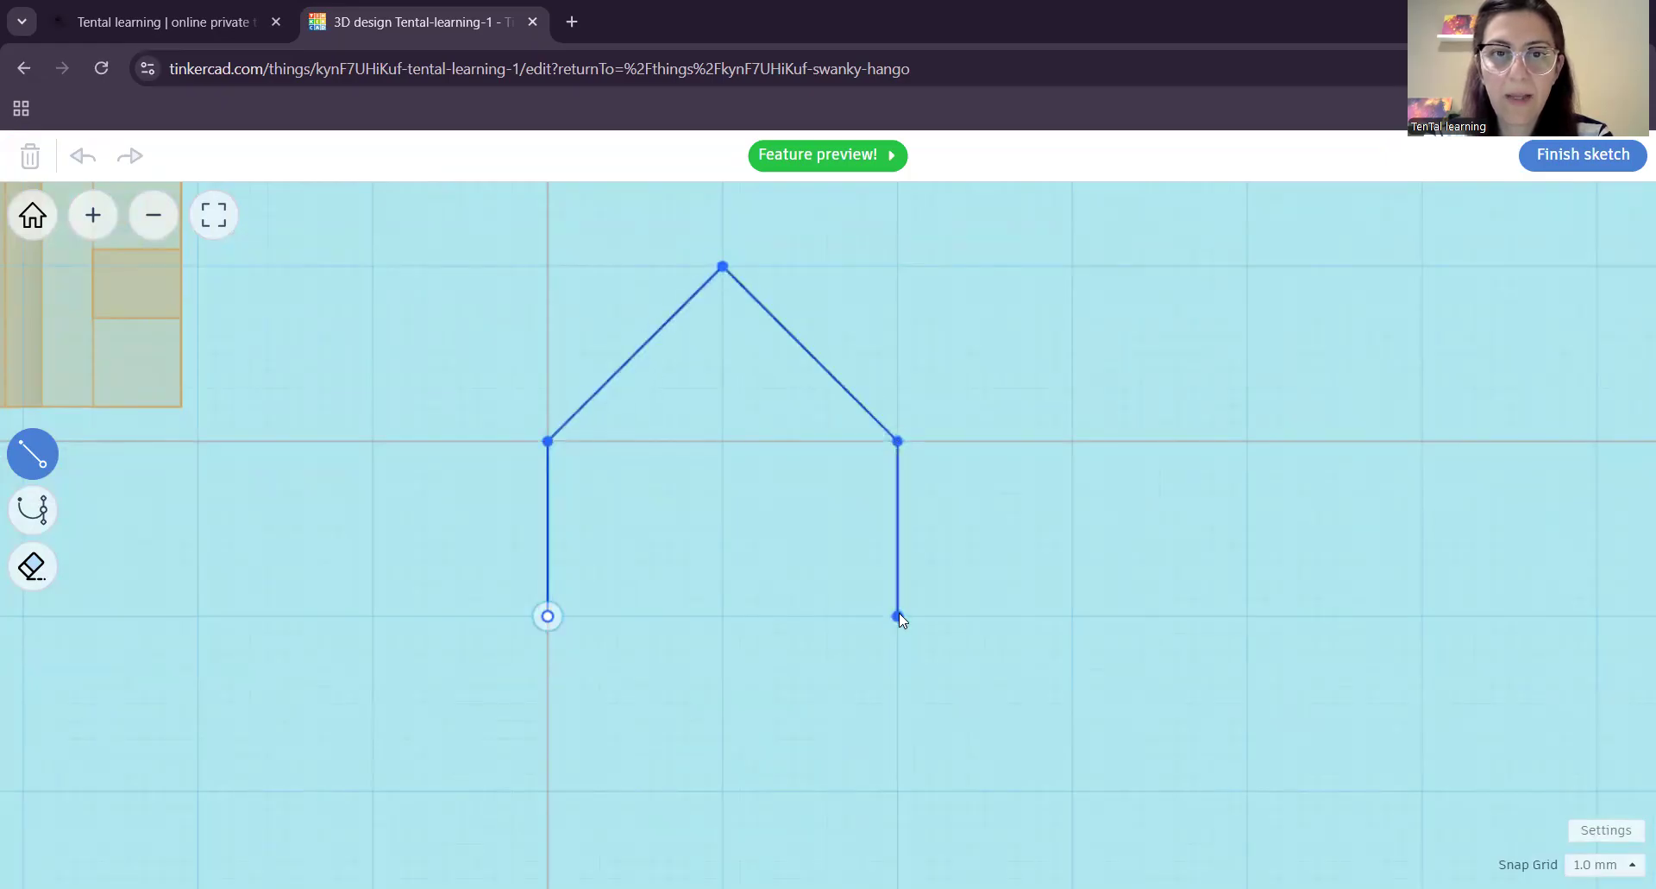
{"action": "left_click", "coordinate": [549, 616]}
{"action": "left_click", "coordinate": [1570, 159]}
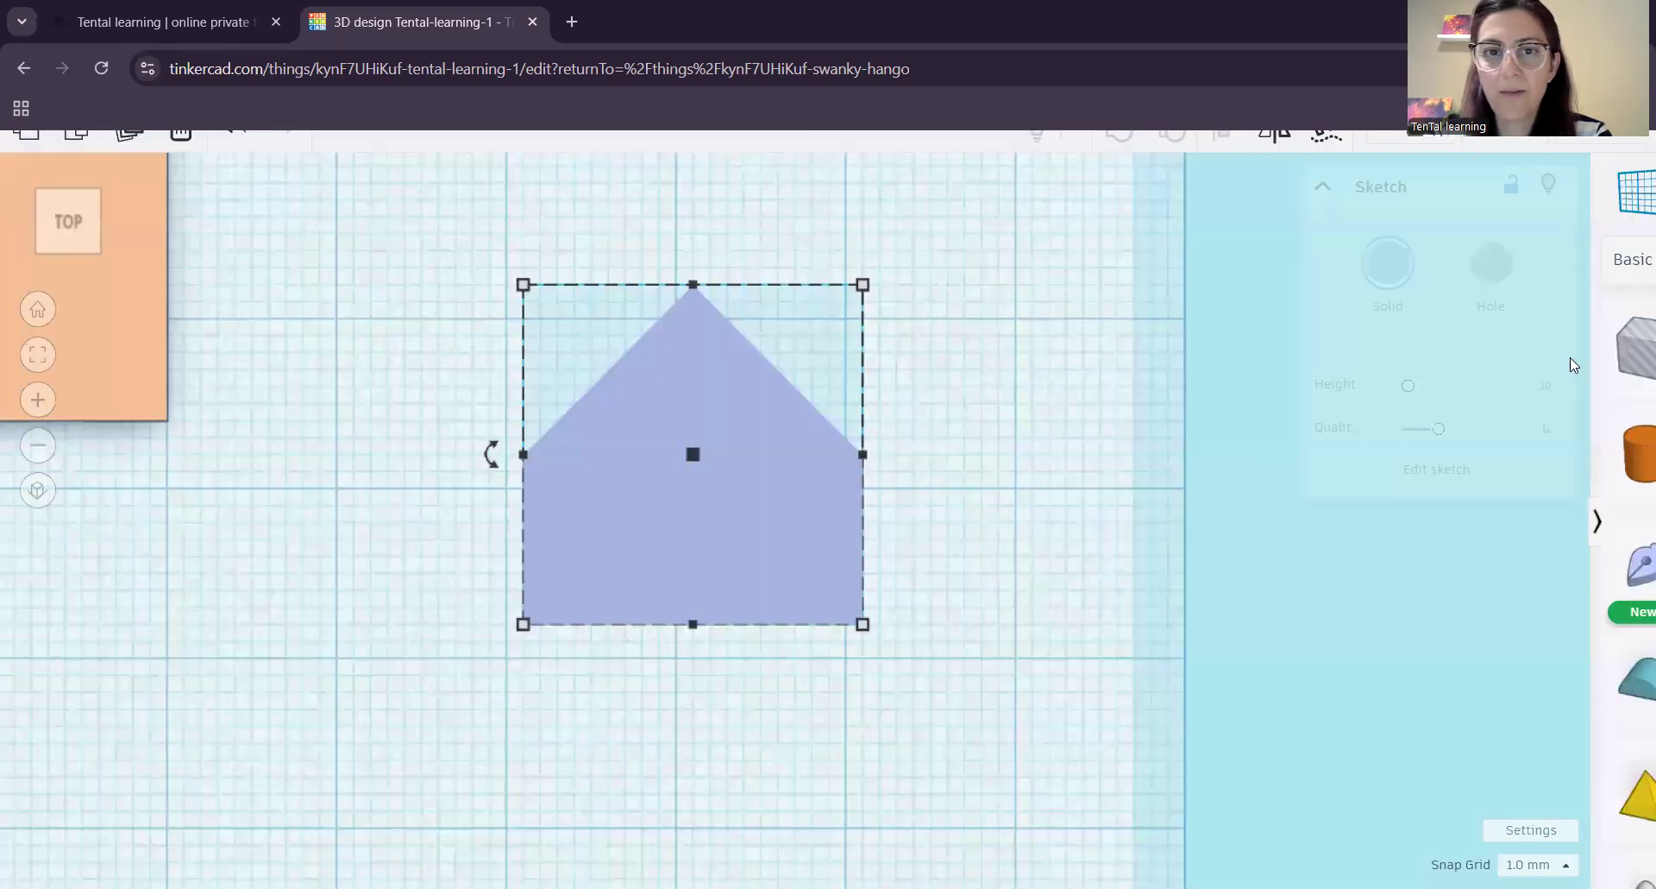
- Reopen the extruded house outline's sketch for editing
{"action": "right_click_drag", "start_coordinate": [1168, 580], "coordinate": [998, 569]}
{"action": "mouse_move", "coordinate": [846, 517]}
{"action": "middle_mouse_down"}
{"action": "mouse_move", "coordinate": [1029, 438]}
{"action": "mouse_move", "coordinate": [918, 412]}
{"action": "mouse_move", "coordinate": [956, 405]}
{"action": "mouse_move", "coordinate": [927, 402]}
{"action": "middle_mouse_up"}
{"action": "scroll", "coordinate": [1029, 438], "scroll_direction": "down", "scroll_amount": 2}
{"action": "scroll", "coordinate": [988, 425], "scroll_direction": "down", "scroll_amount": 3}
{"action": "right_click_drag", "start_coordinate": [940, 489], "coordinate": [959, 582]}
{"action": "right_click_drag", "start_coordinate": [925, 415], "coordinate": [921, 417]}
{"action": "mouse_move", "coordinate": [921, 417]}
{"action": "middle_mouse_down"}
{"action": "mouse_move", "coordinate": [909, 513]}
{"action": "mouse_move", "coordinate": [925, 544]}
{"action": "mouse_move", "coordinate": [1187, 544]}
{"action": "middle_mouse_up"}
{"action": "key", "text": "f"}
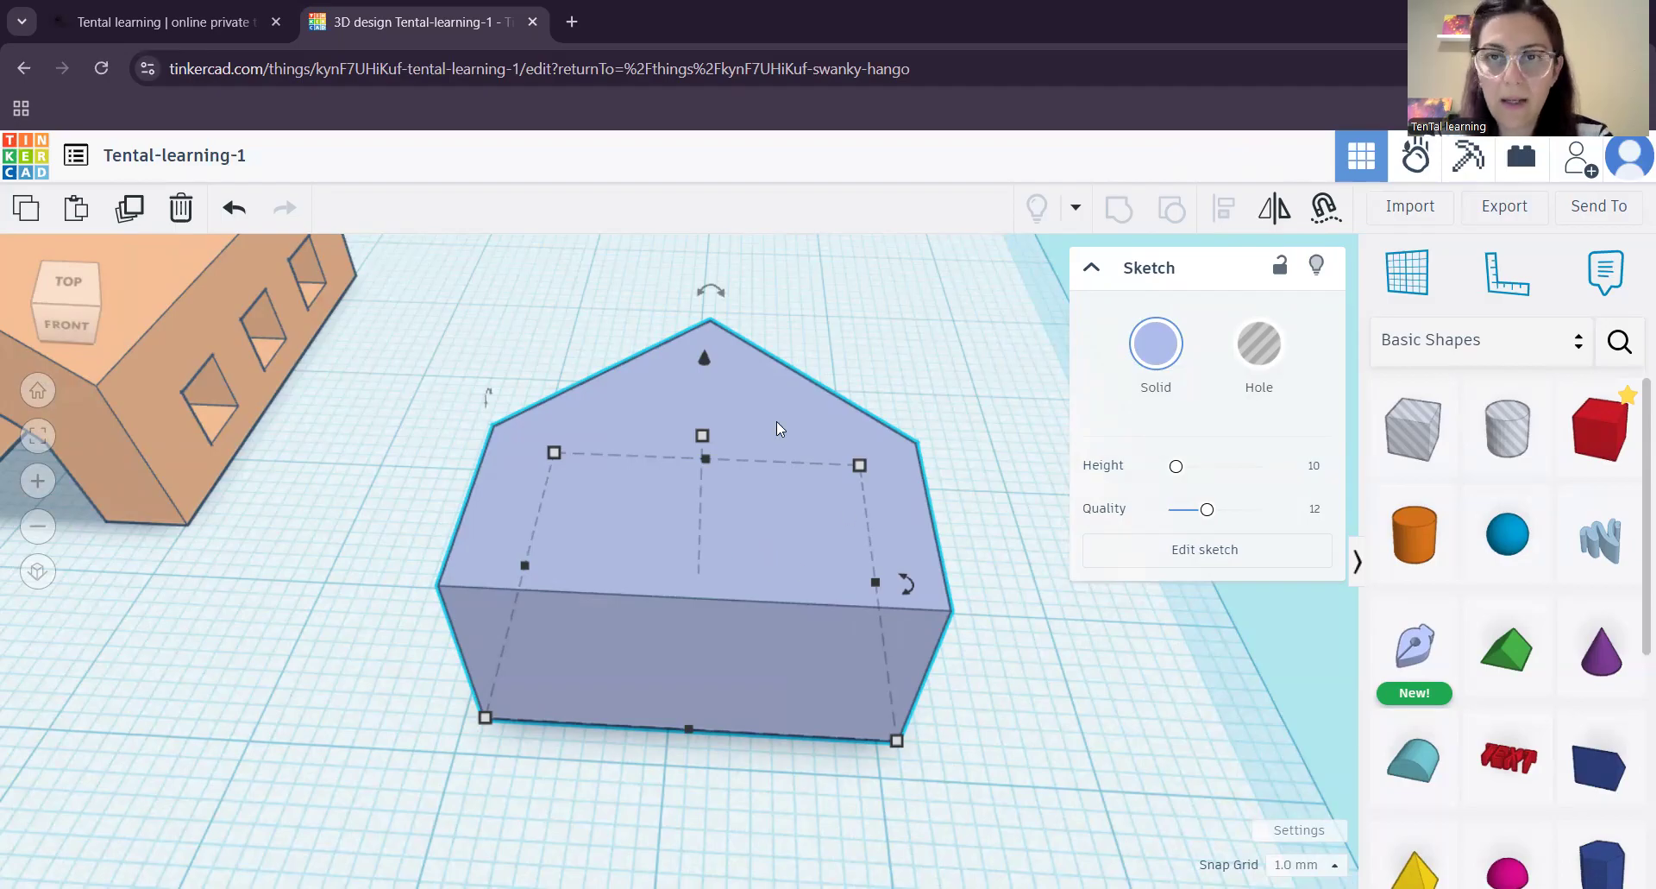
{"action": "left_click", "coordinate": [1183, 550]}
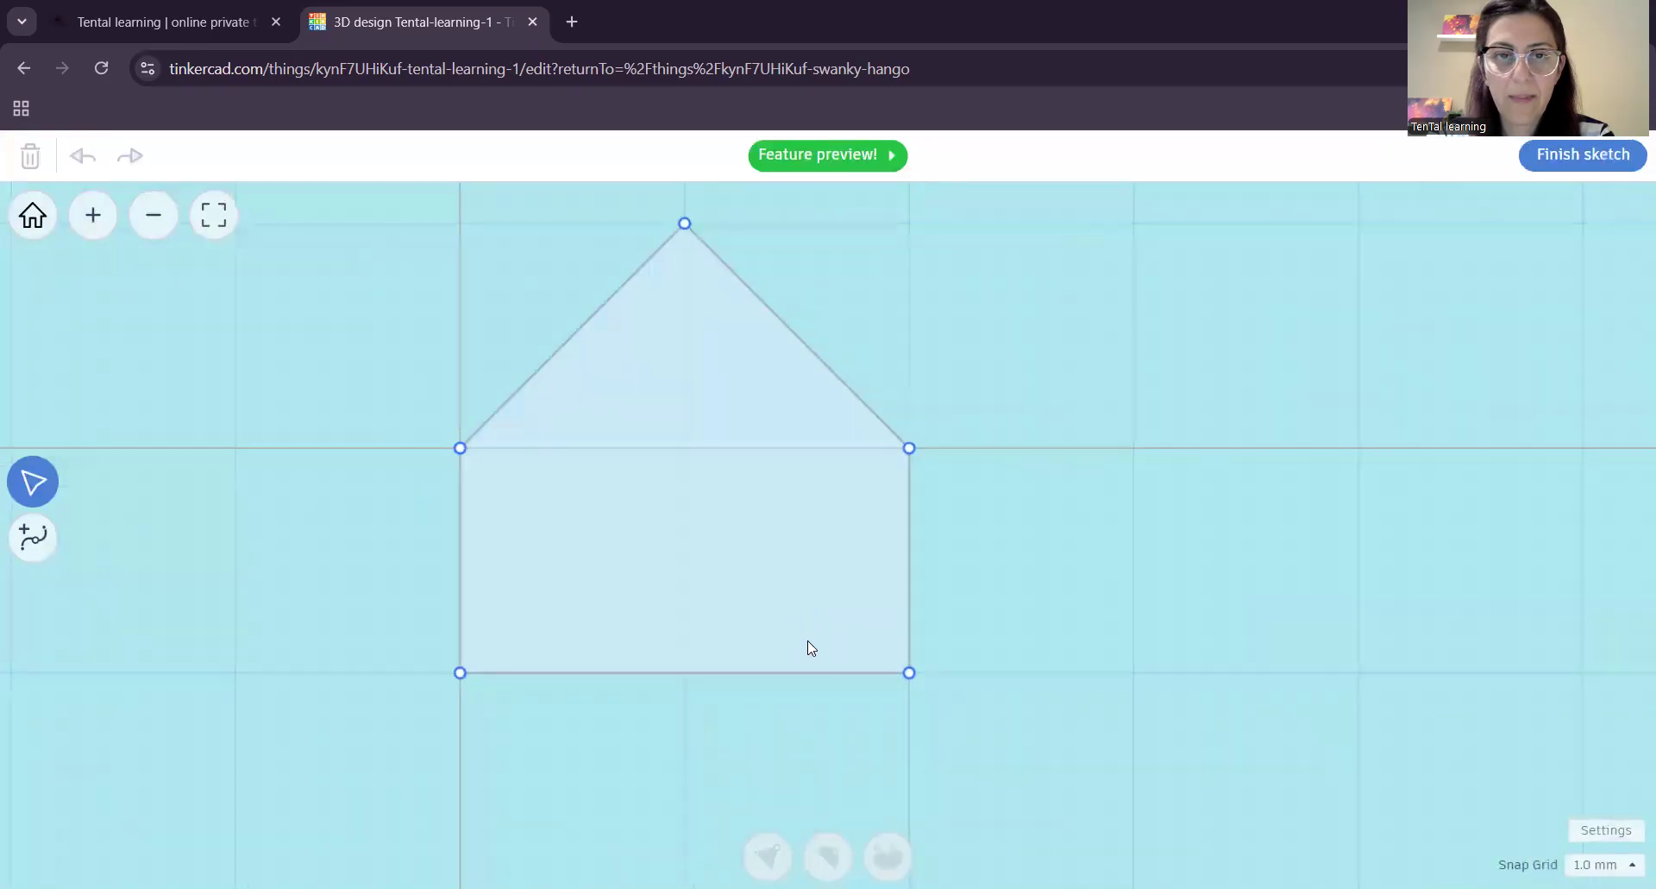
- Add three points along the house outline's bottom edge: one near each corner and one at the middle
{"action": "left_click", "coordinate": [33, 537]}
{"action": "left_click", "coordinate": [557, 672]}
{"action": "left_click", "coordinate": [825, 672]}
{"action": "scroll", "coordinate": [656, 712], "scroll_direction": "up", "scroll_amount": 3}
{"action": "scroll", "coordinate": [655, 713], "scroll_direction": "up", "scroll_amount": 1}
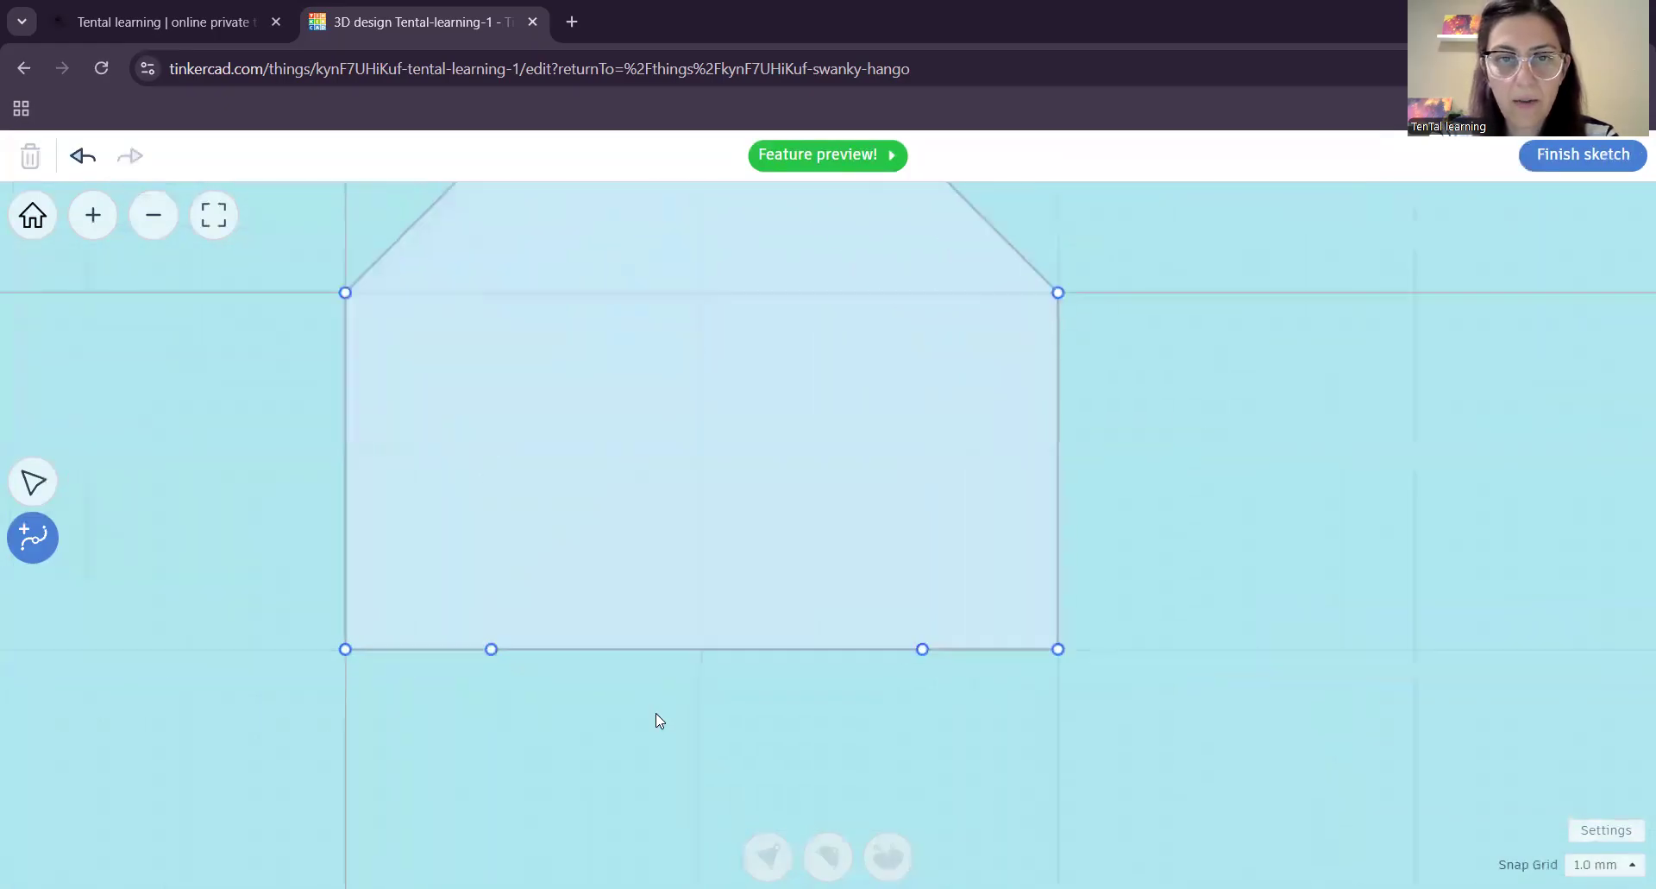
{"action": "left_click", "coordinate": [703, 650]}
- Move the middle point of the bottom edge straight up to wall-top height to open a triangular doorway
{"action": "left_click", "coordinate": [33, 482]}
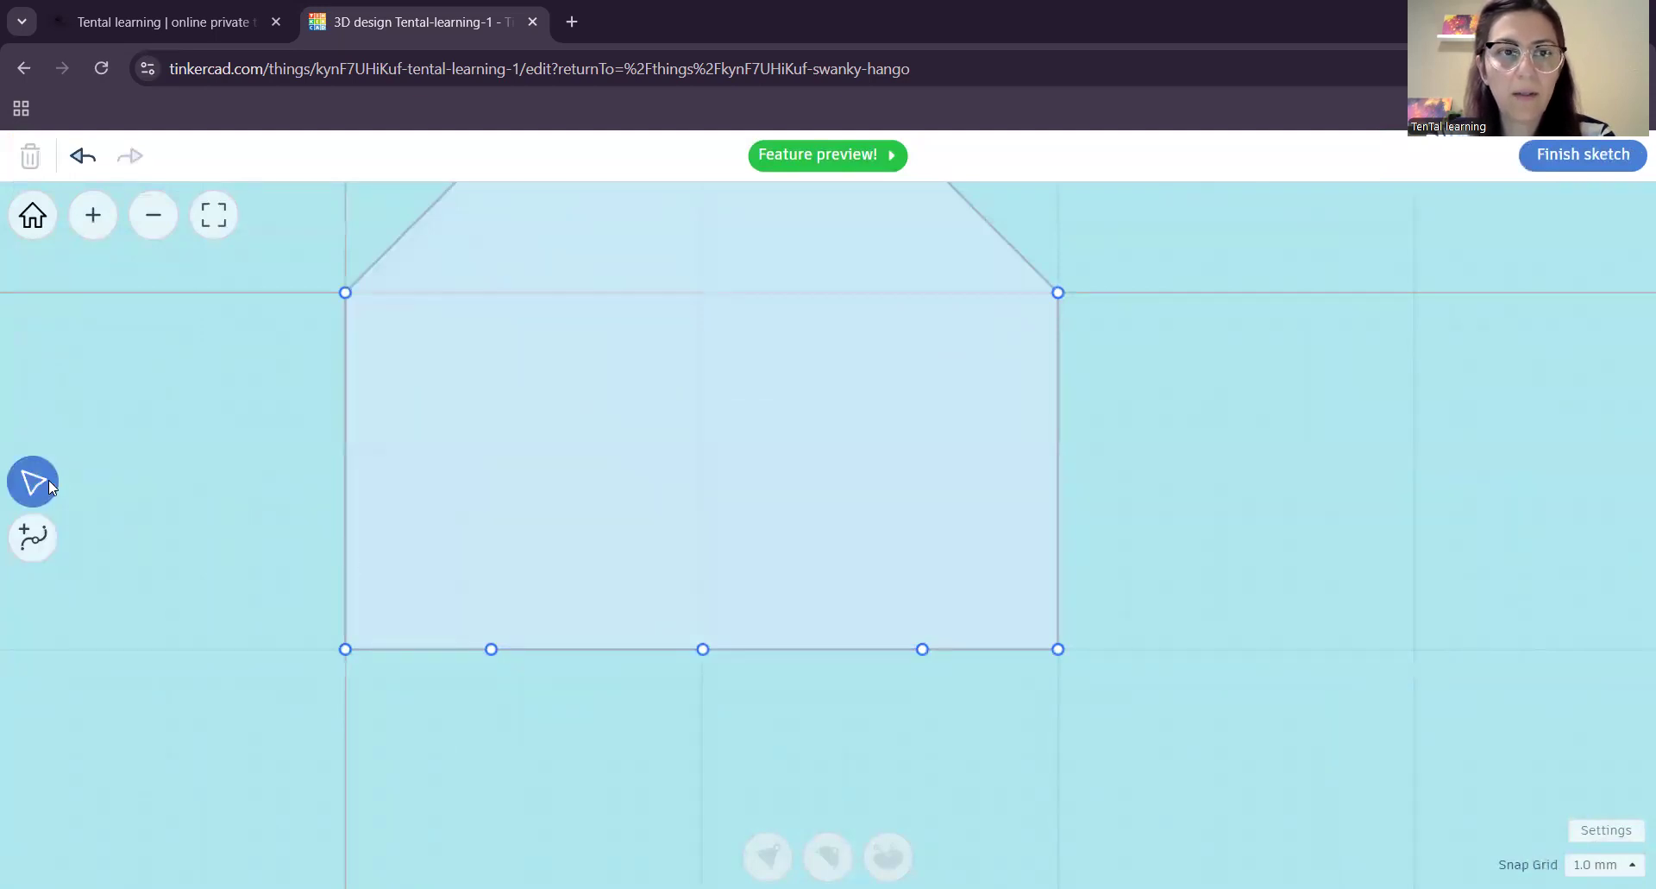
{"action": "left_click_drag", "start_coordinate": [703, 650], "coordinate": [689, 302]}
{"action": "scroll", "coordinate": [735, 558], "scroll_direction": "down", "scroll_amount": 1}
{"action": "scroll", "coordinate": [564, 685], "scroll_direction": "up", "scroll_amount": 2}
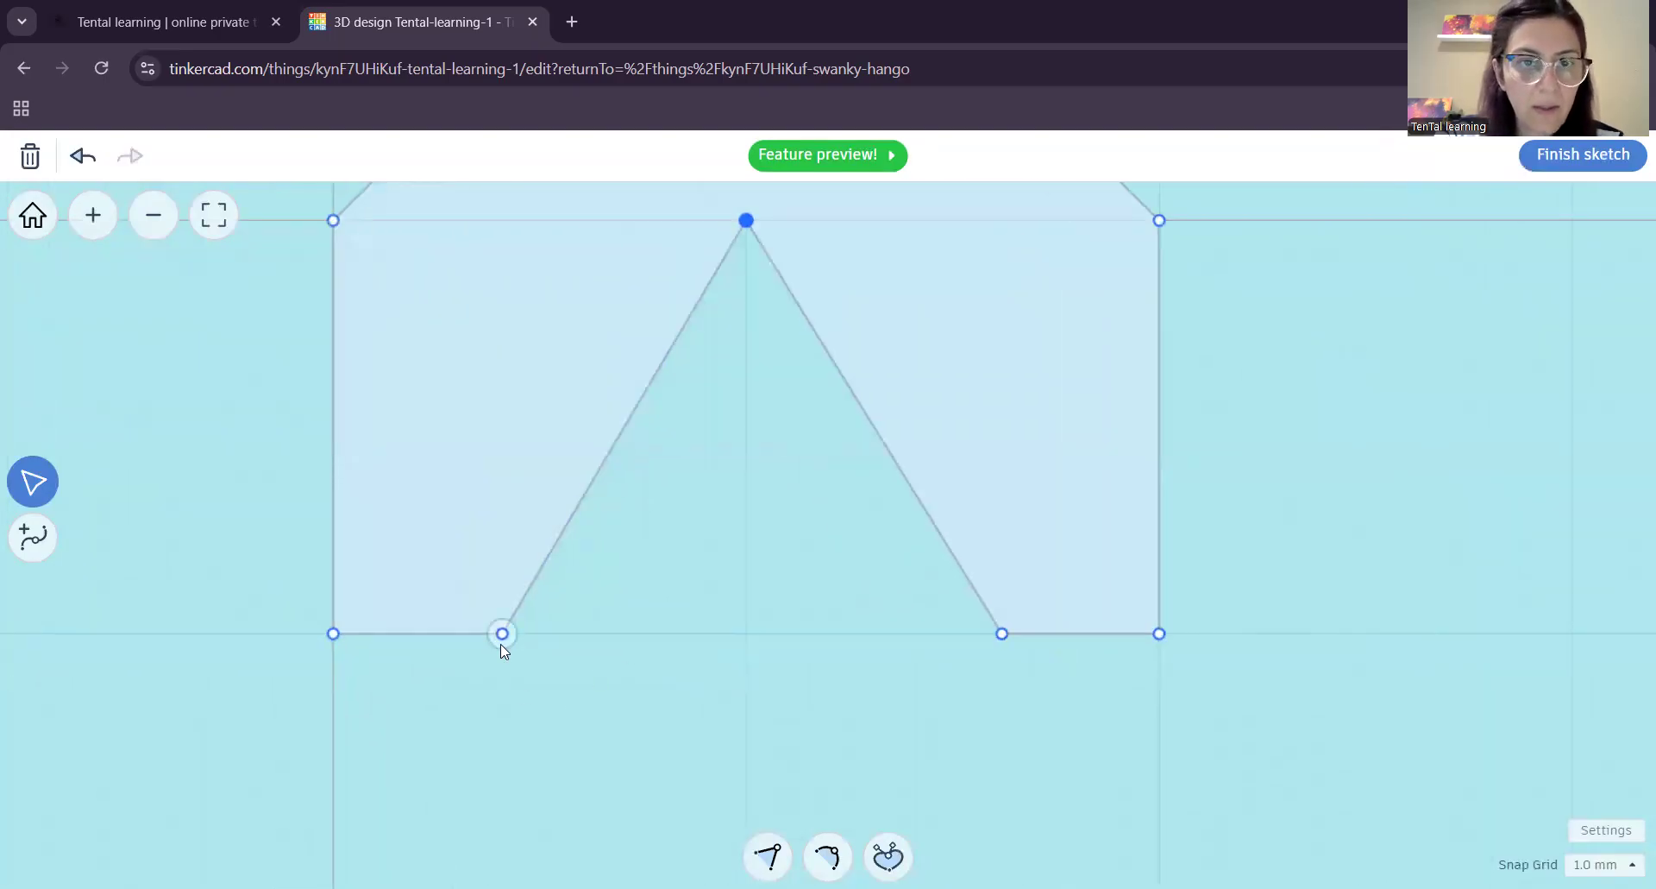
{"action": "scroll", "coordinate": [607, 676], "scroll_direction": "up", "scroll_amount": 1}
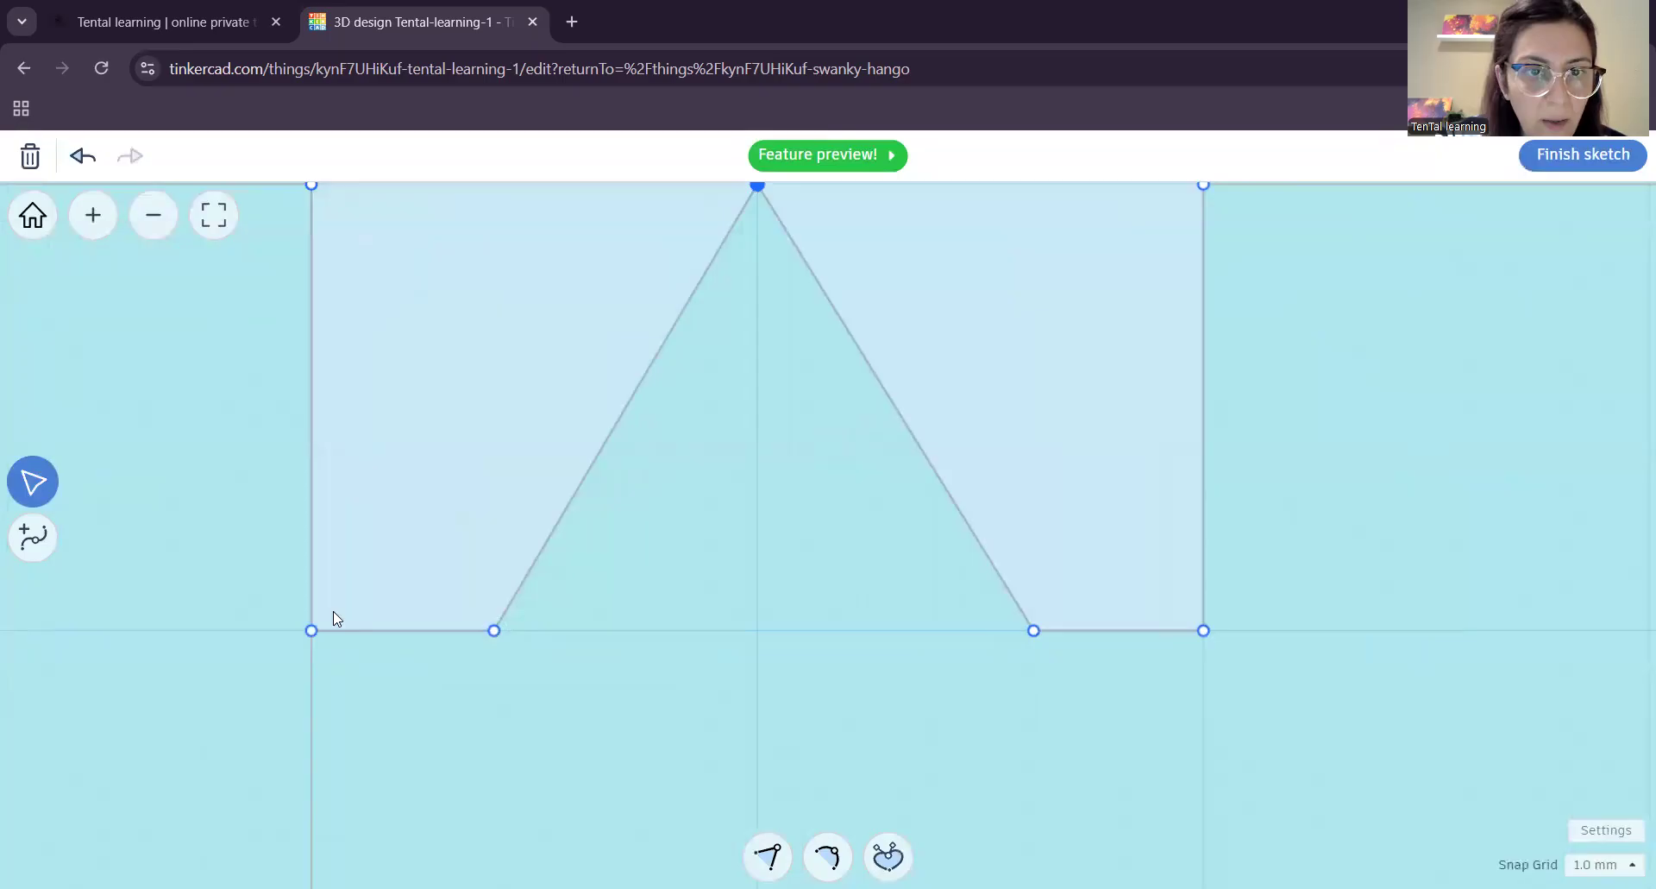
{"action": "middle_click_drag", "start_coordinate": [788, 615], "coordinate": [552, 610]}
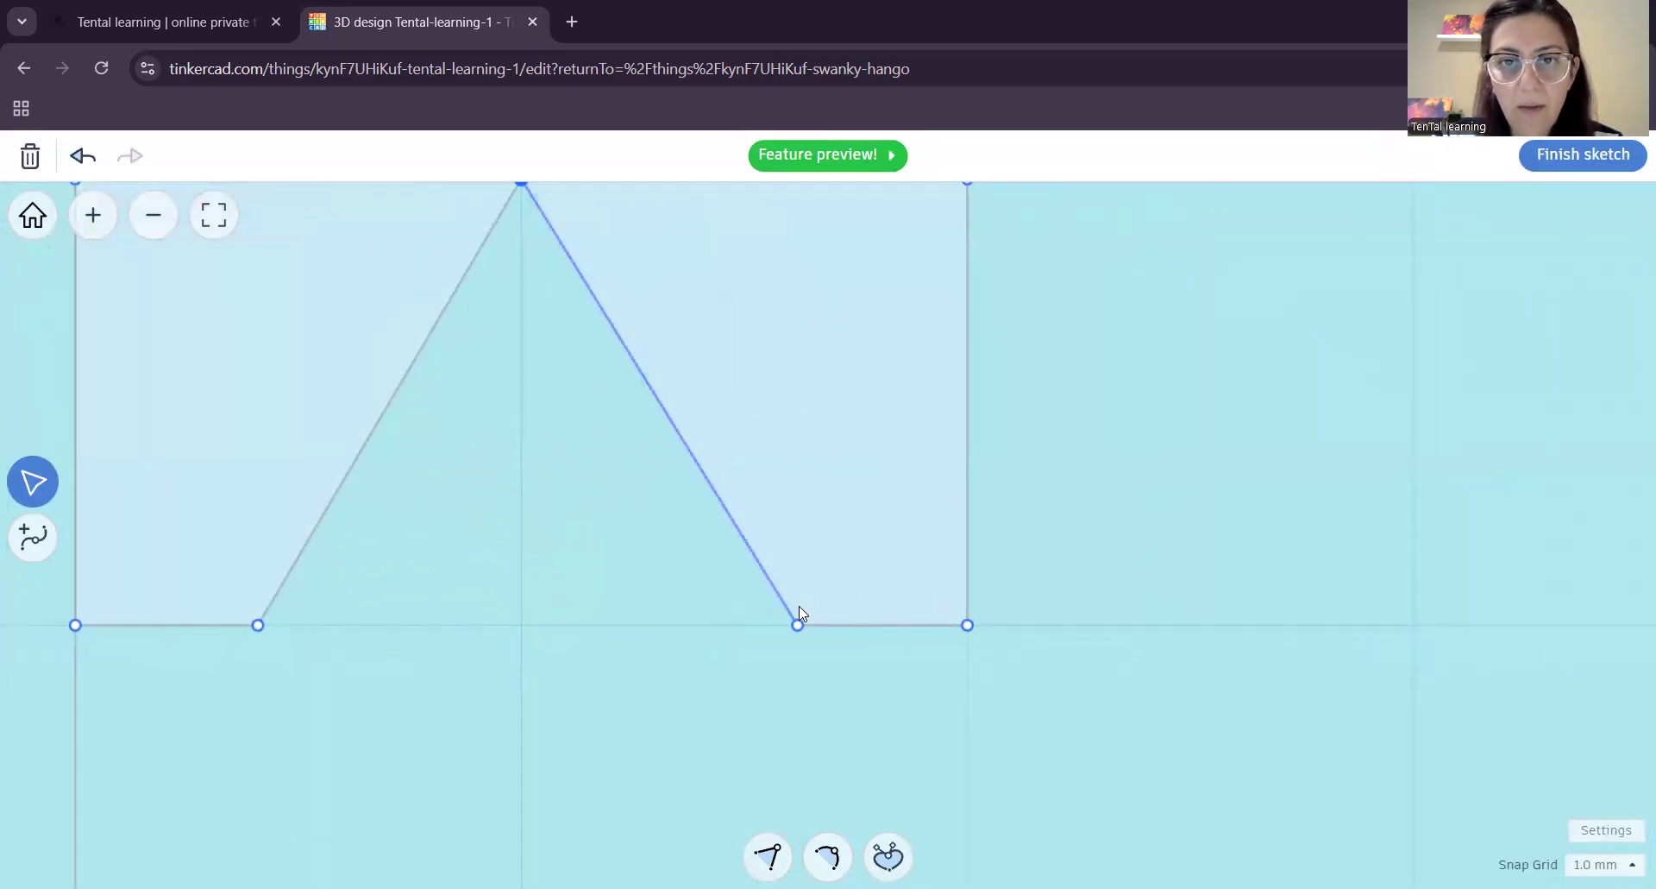
- Smooth the doorway's peak point to turn the triangular opening into a rounded arch
{"action": "scroll", "coordinate": [525, 582], "scroll_direction": "down", "scroll_amount": 2}
{"action": "middle_click_drag", "start_coordinate": [514, 570], "coordinate": [547, 624]}
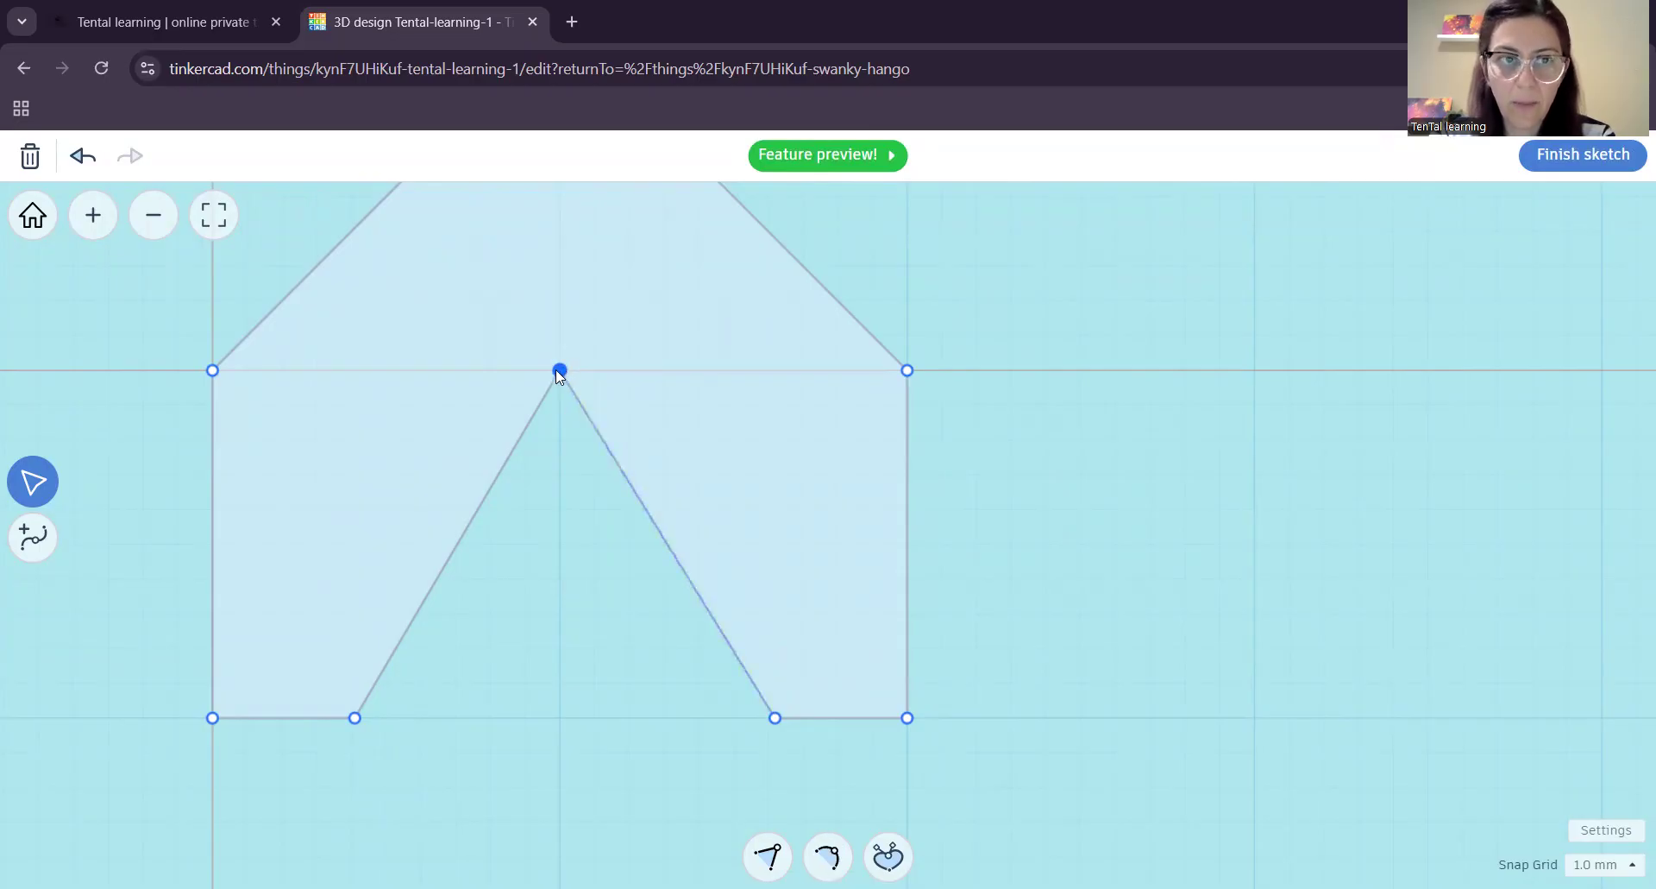
{"action": "left_click", "coordinate": [828, 856]}
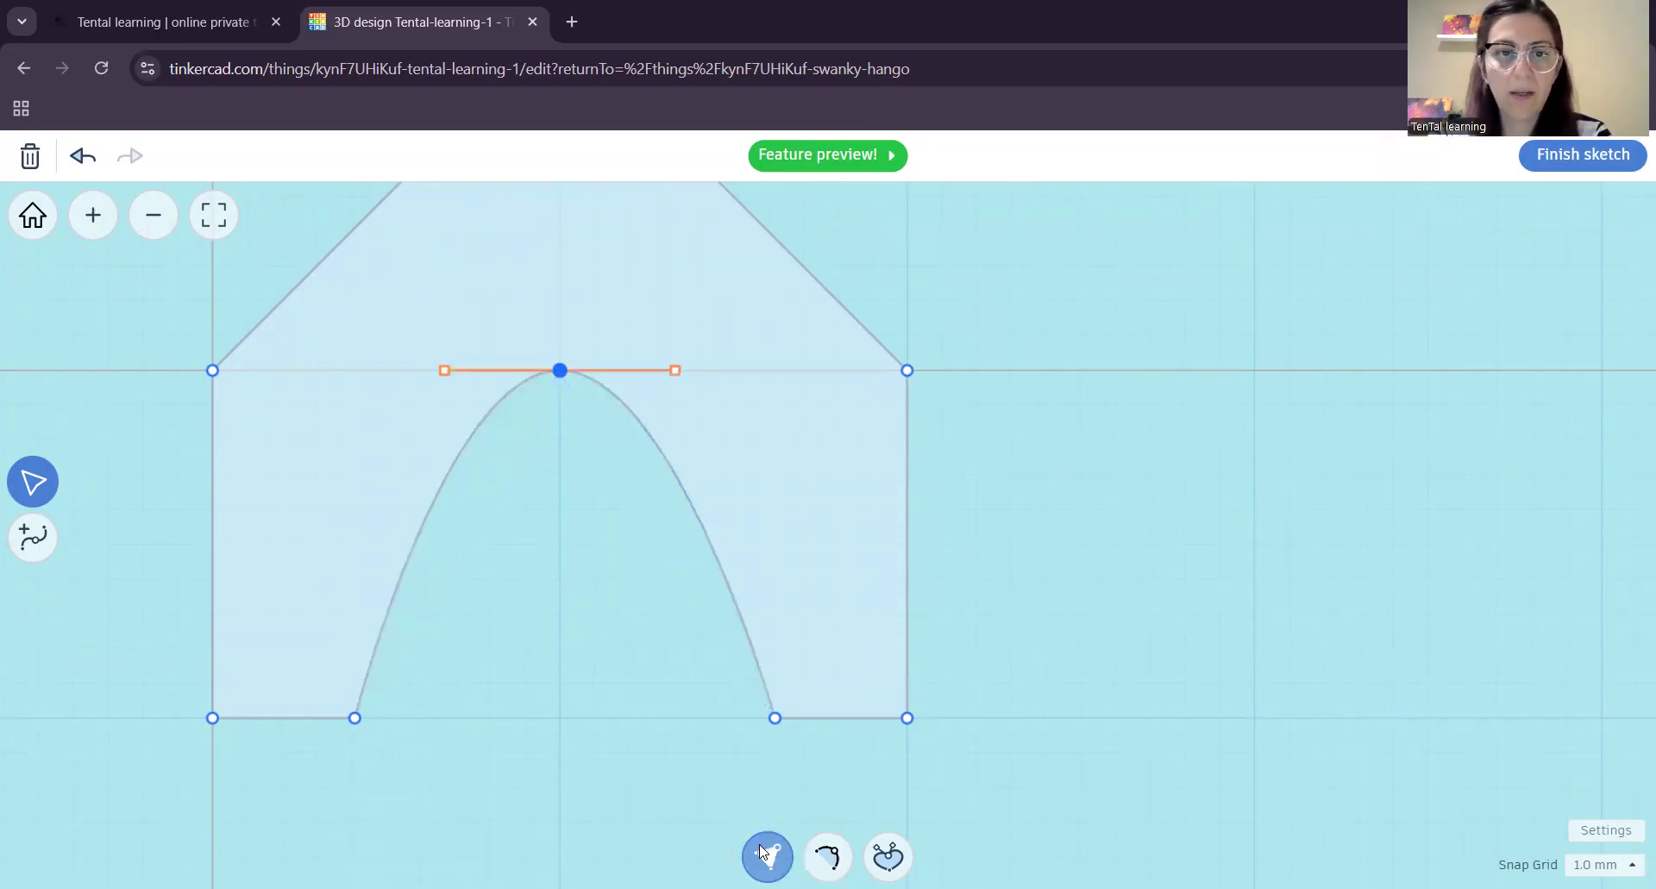
{"action": "scroll", "coordinate": [566, 623], "scroll_direction": "down", "scroll_amount": 2}
{"action": "scroll", "coordinate": [566, 623], "scroll_direction": "down", "scroll_amount": 3}
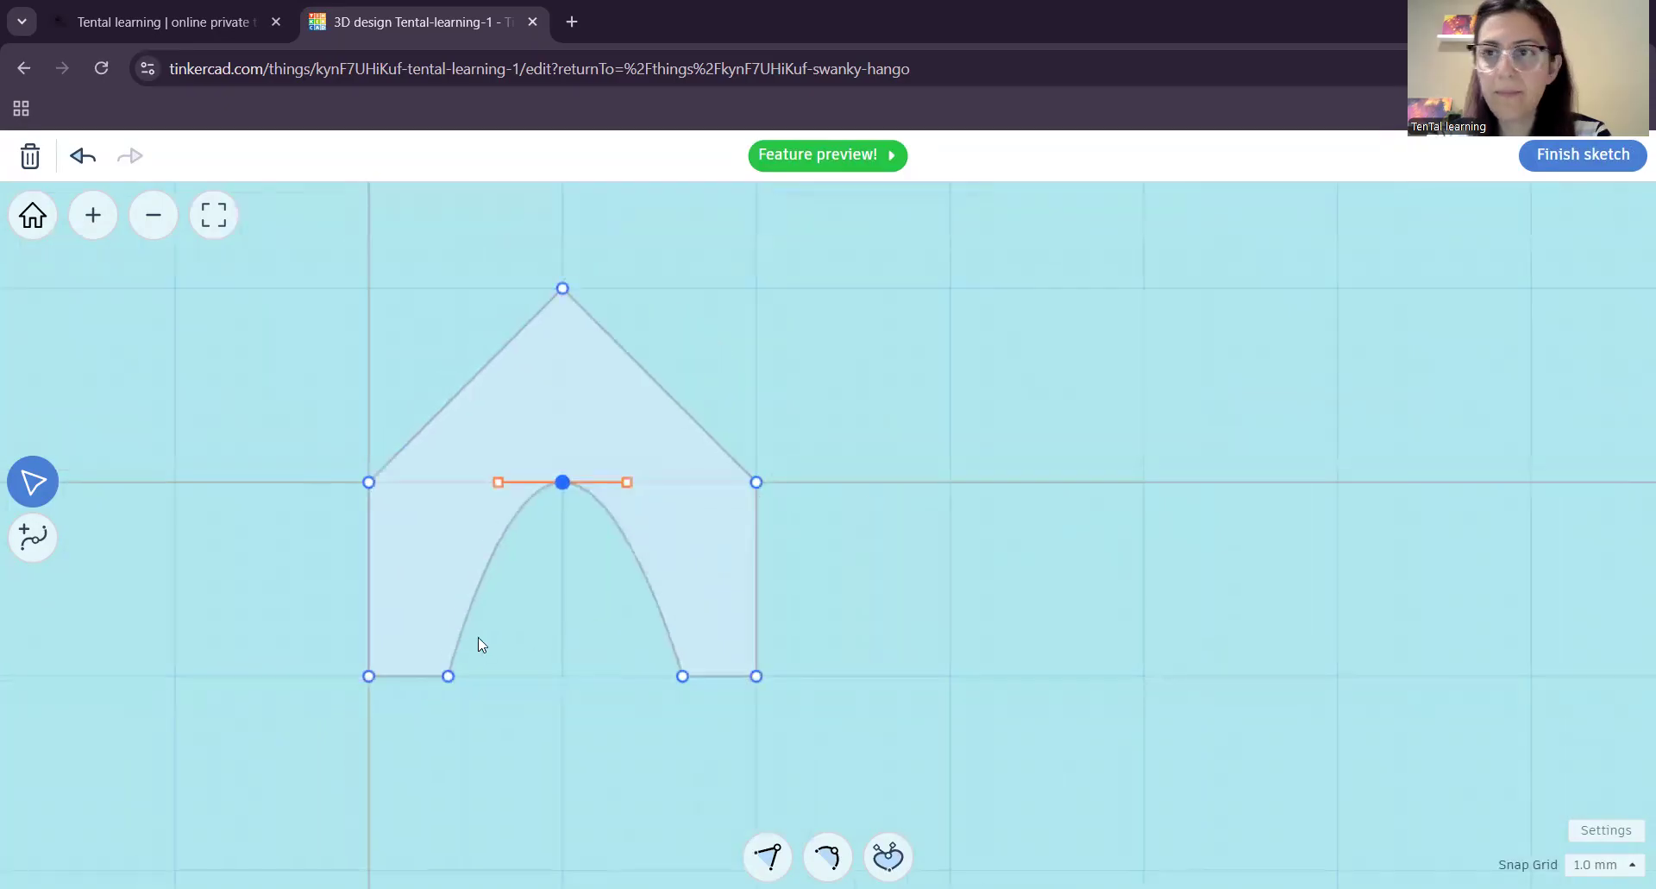
- Finish editing the house sketch and rotate the extruded house 90° so it stands upright with the arched doorway facing forward
{"action": "left_click", "coordinate": [1563, 162]}
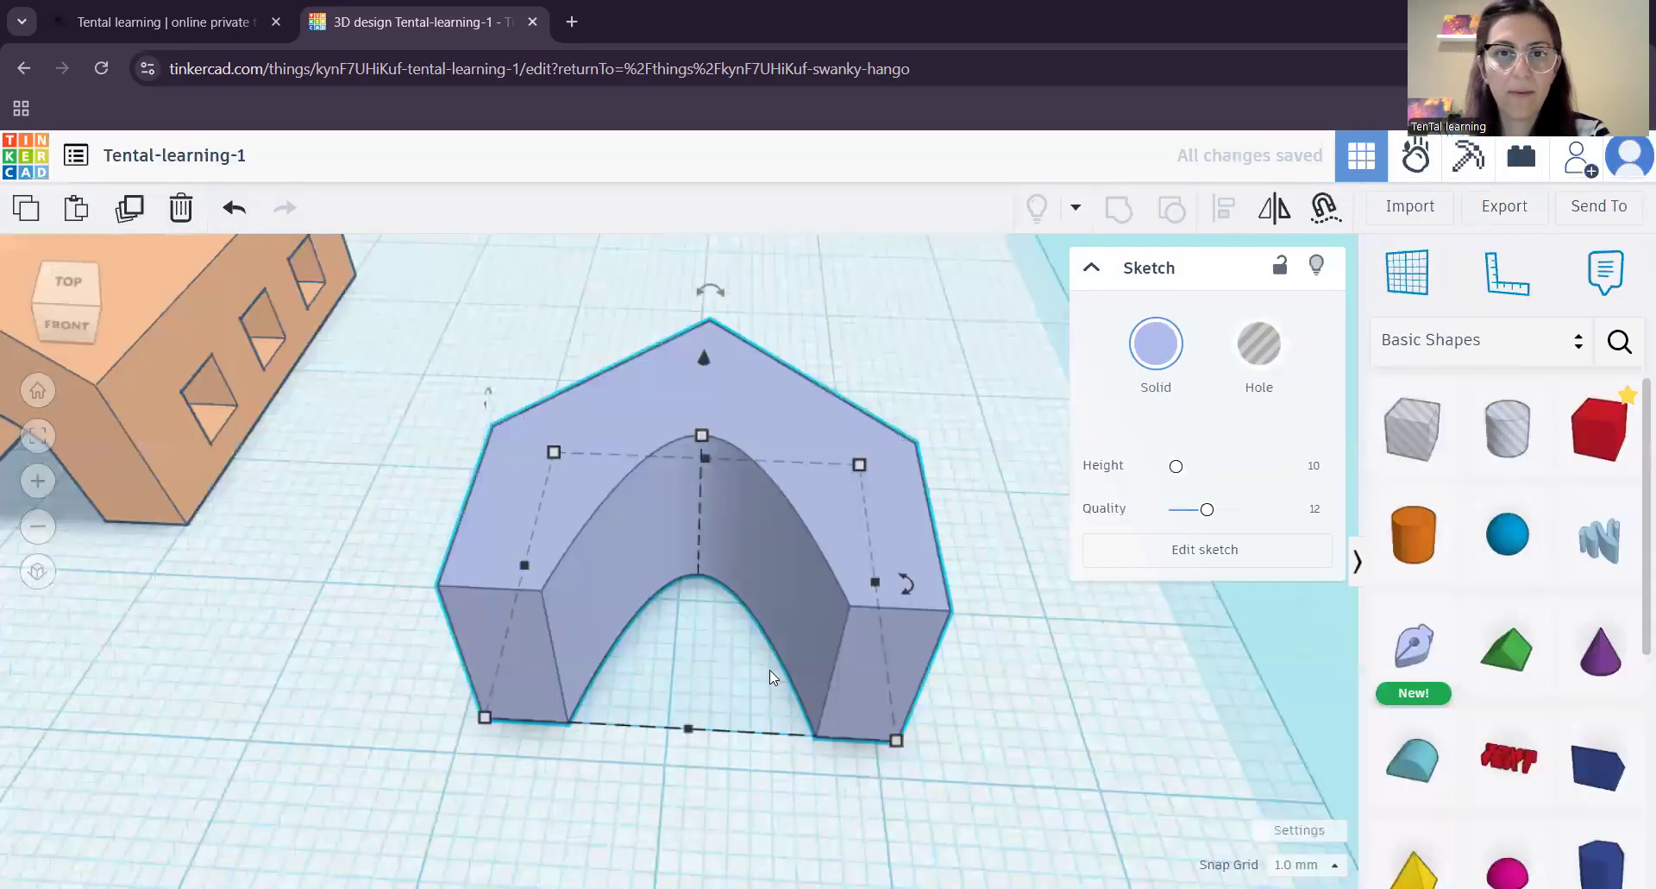
{"action": "scroll", "coordinate": [770, 669], "scroll_direction": "down", "scroll_amount": 2}
{"action": "right_click_drag", "start_coordinate": [717, 645], "coordinate": [1028, 747]}
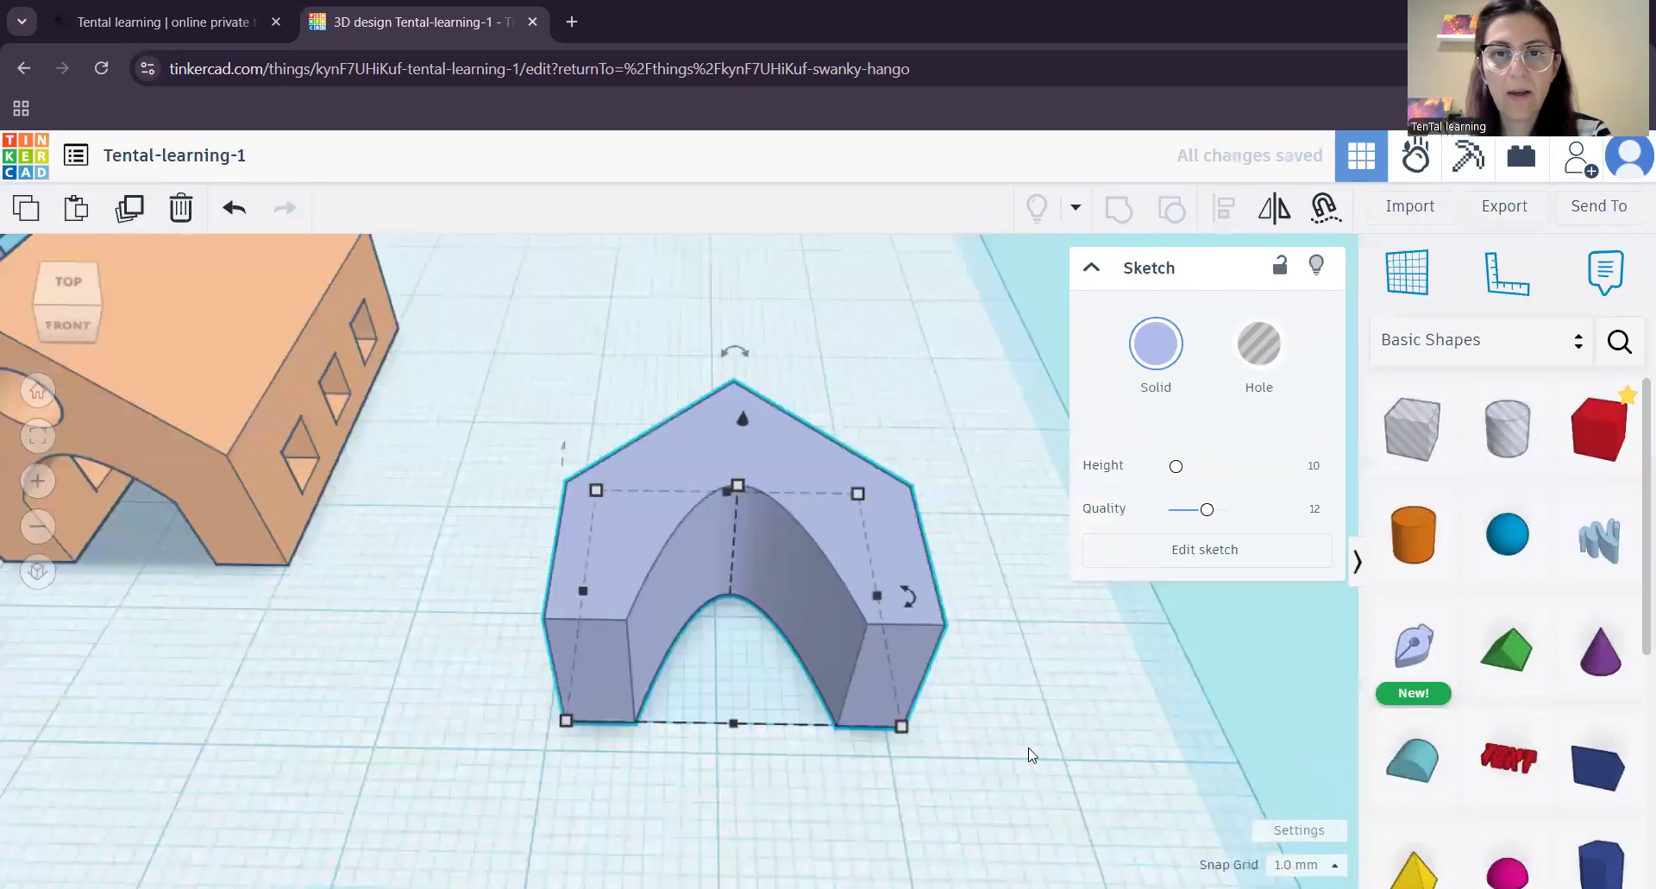
{"action": "middle_click_drag", "start_coordinate": [990, 746], "coordinate": [920, 735]}
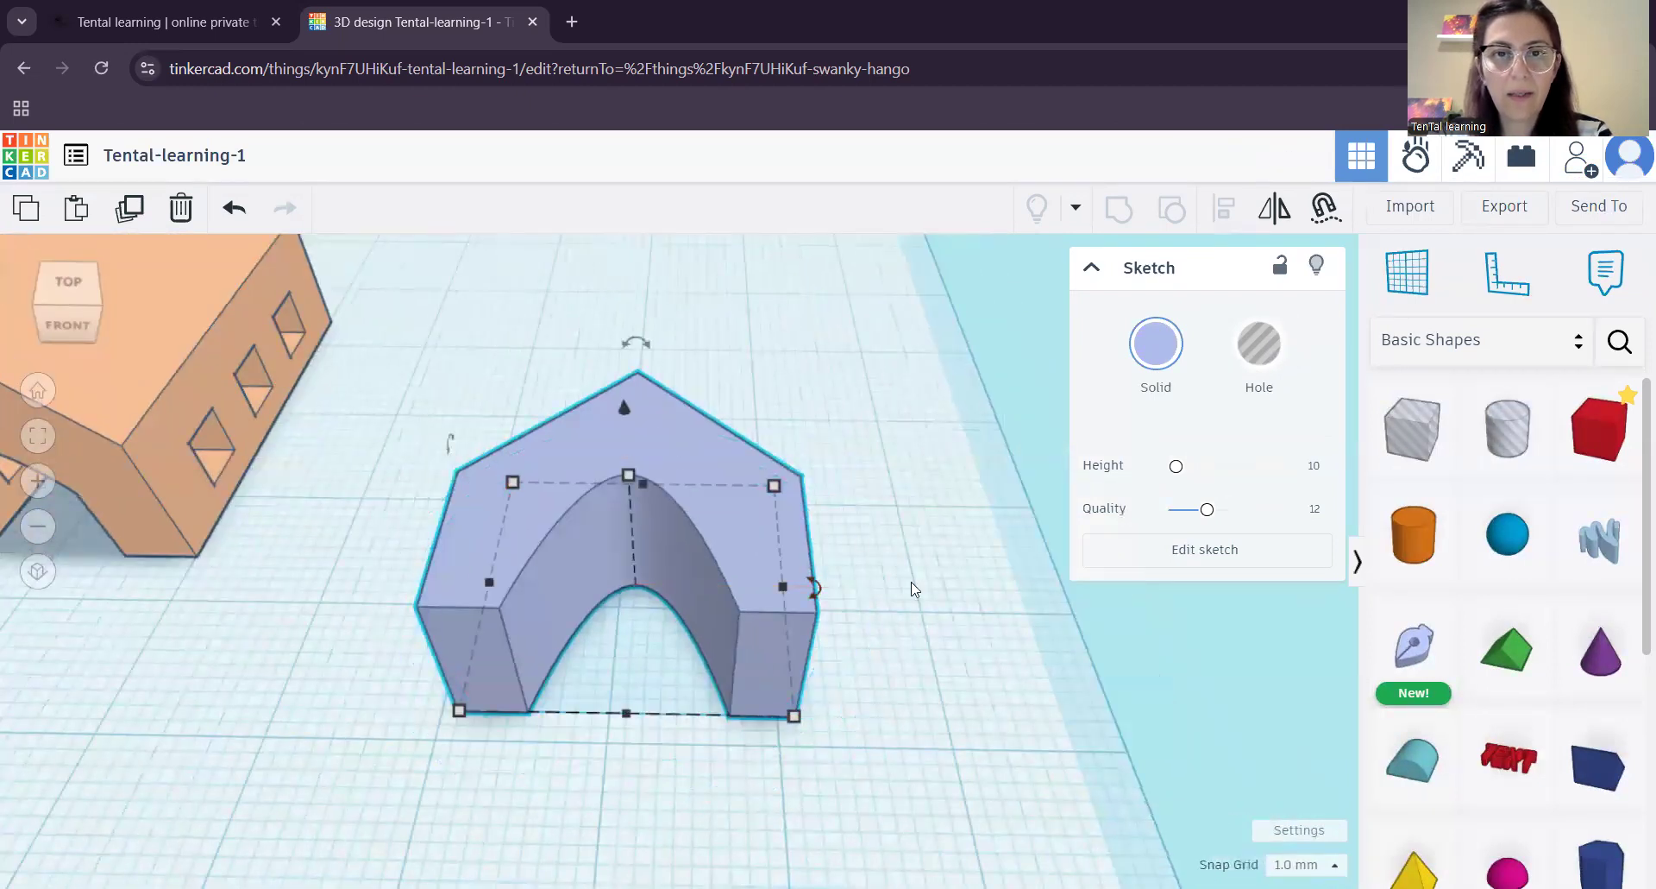
{"action": "right_click_drag", "start_coordinate": [858, 729], "coordinate": [882, 597]}
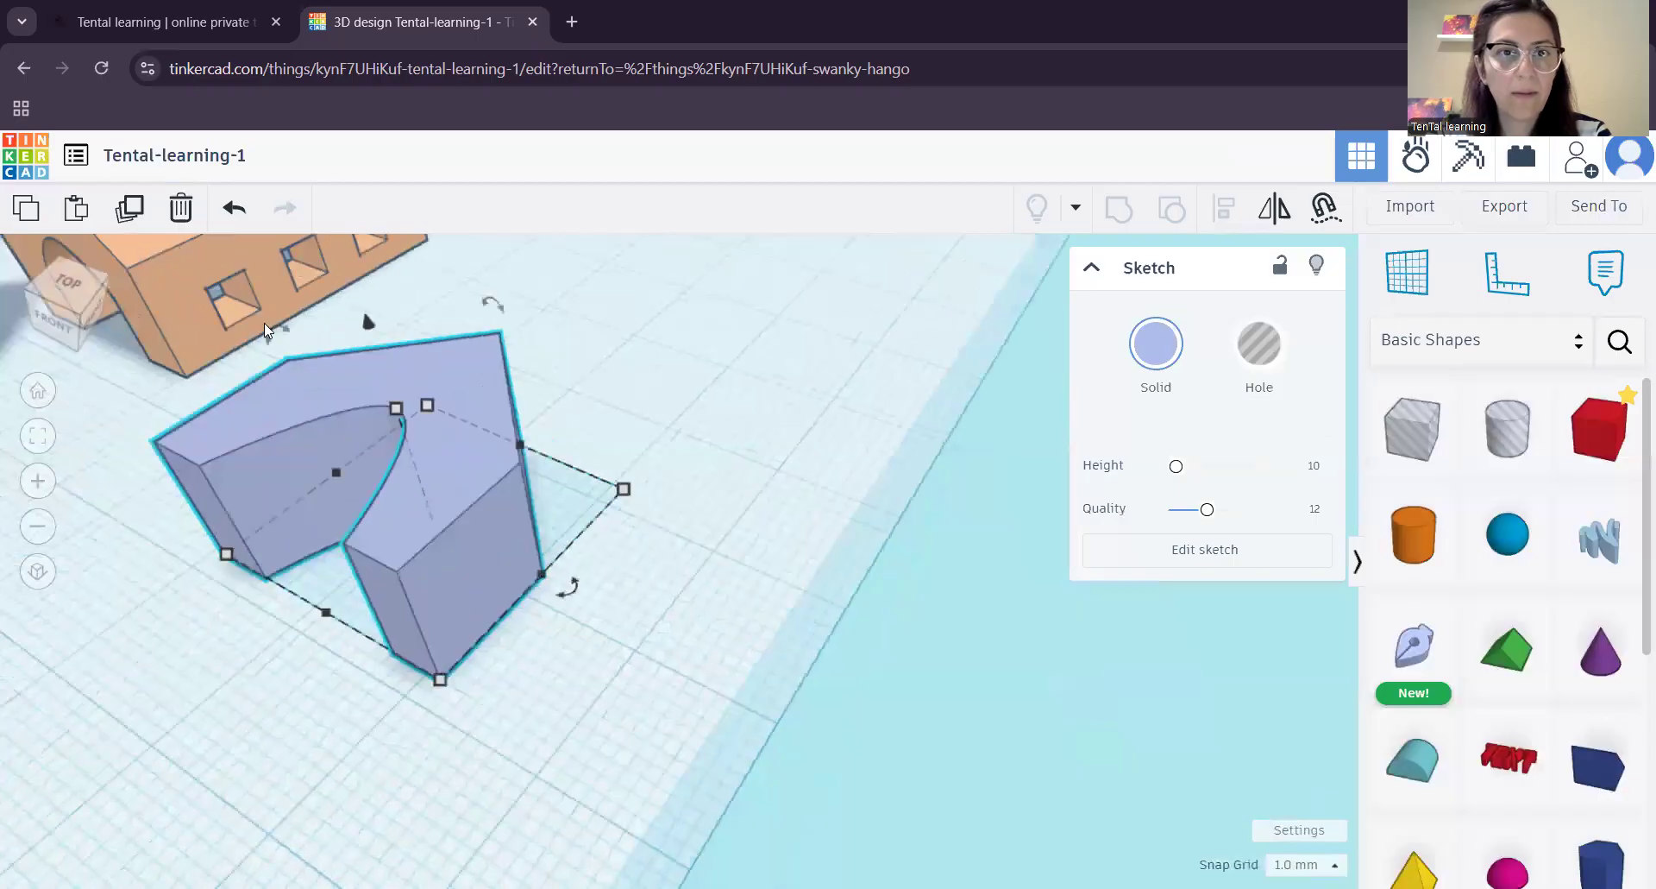
{"action": "left_click_drag", "start_coordinate": [276, 335], "coordinate": [179, 450]}
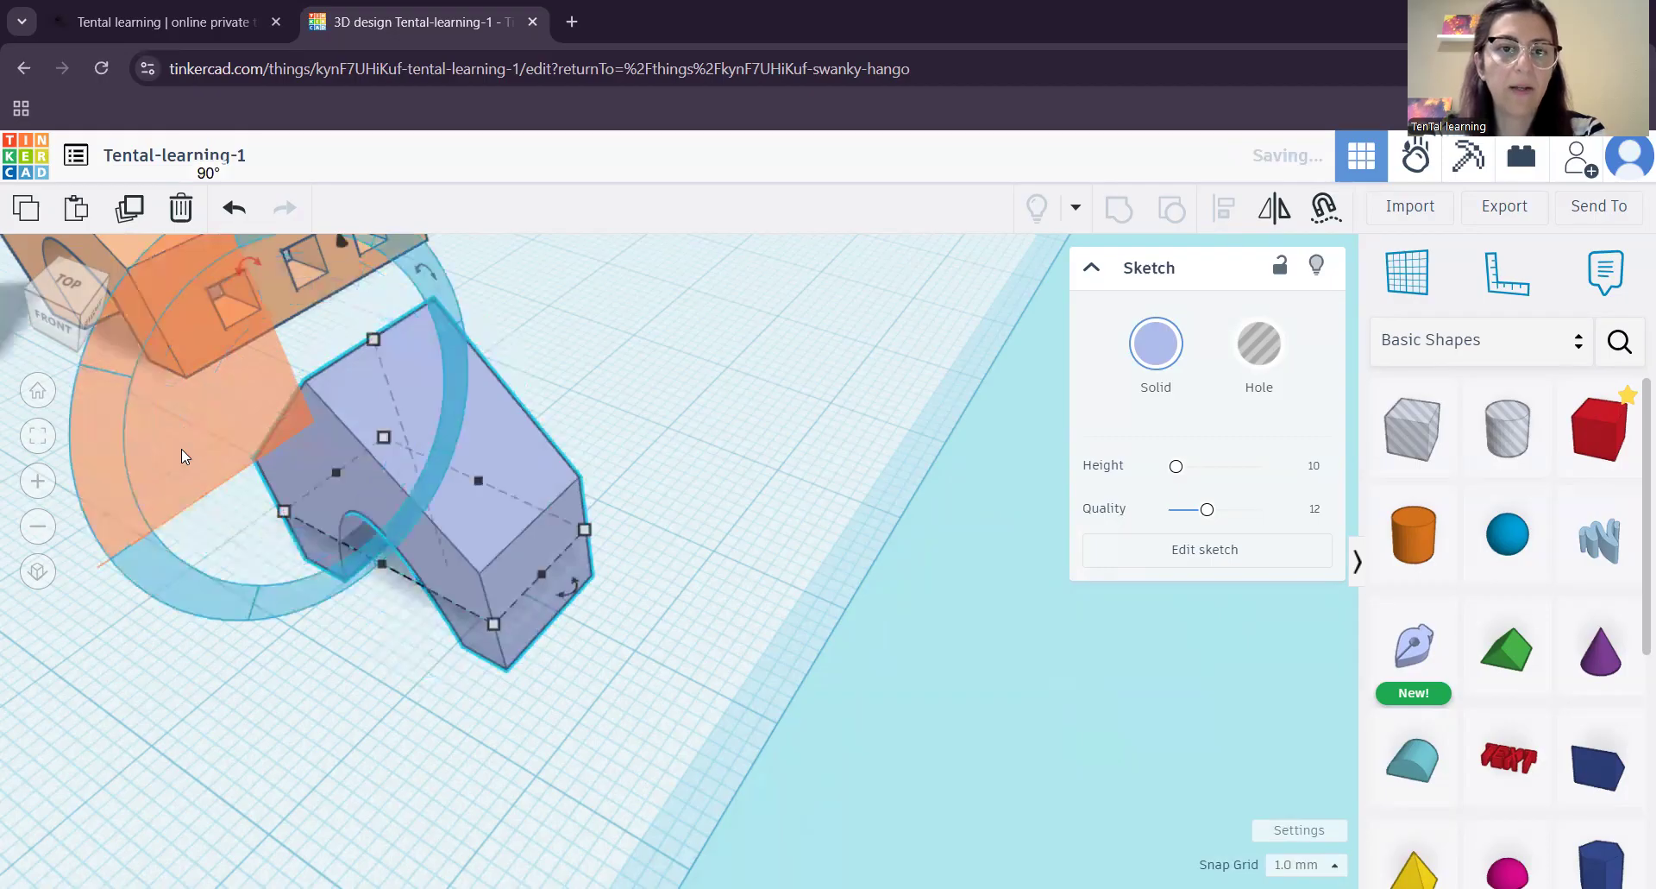
- Drop the upright house onto the workplane
{"action": "middle_click_drag", "start_coordinate": [291, 674], "coordinate": [376, 649]}
{"action": "mouse_move", "coordinate": [499, 686]}
{"action": "right_mouse_down"}
{"action": "mouse_move", "coordinate": [656, 562]}
{"action": "mouse_move", "coordinate": [707, 556]}
{"action": "right_mouse_up"}
{"action": "middle_click_drag", "start_coordinate": [707, 556], "coordinate": [561, 650]}
{"action": "right_click_drag", "start_coordinate": [561, 651], "coordinate": [522, 429]}
{"action": "left_click_drag", "start_coordinate": [525, 432], "coordinate": [503, 267]}
{"action": "right_click_drag", "start_coordinate": [690, 733], "coordinate": [649, 709]}
{"action": "key", "text": "d"}
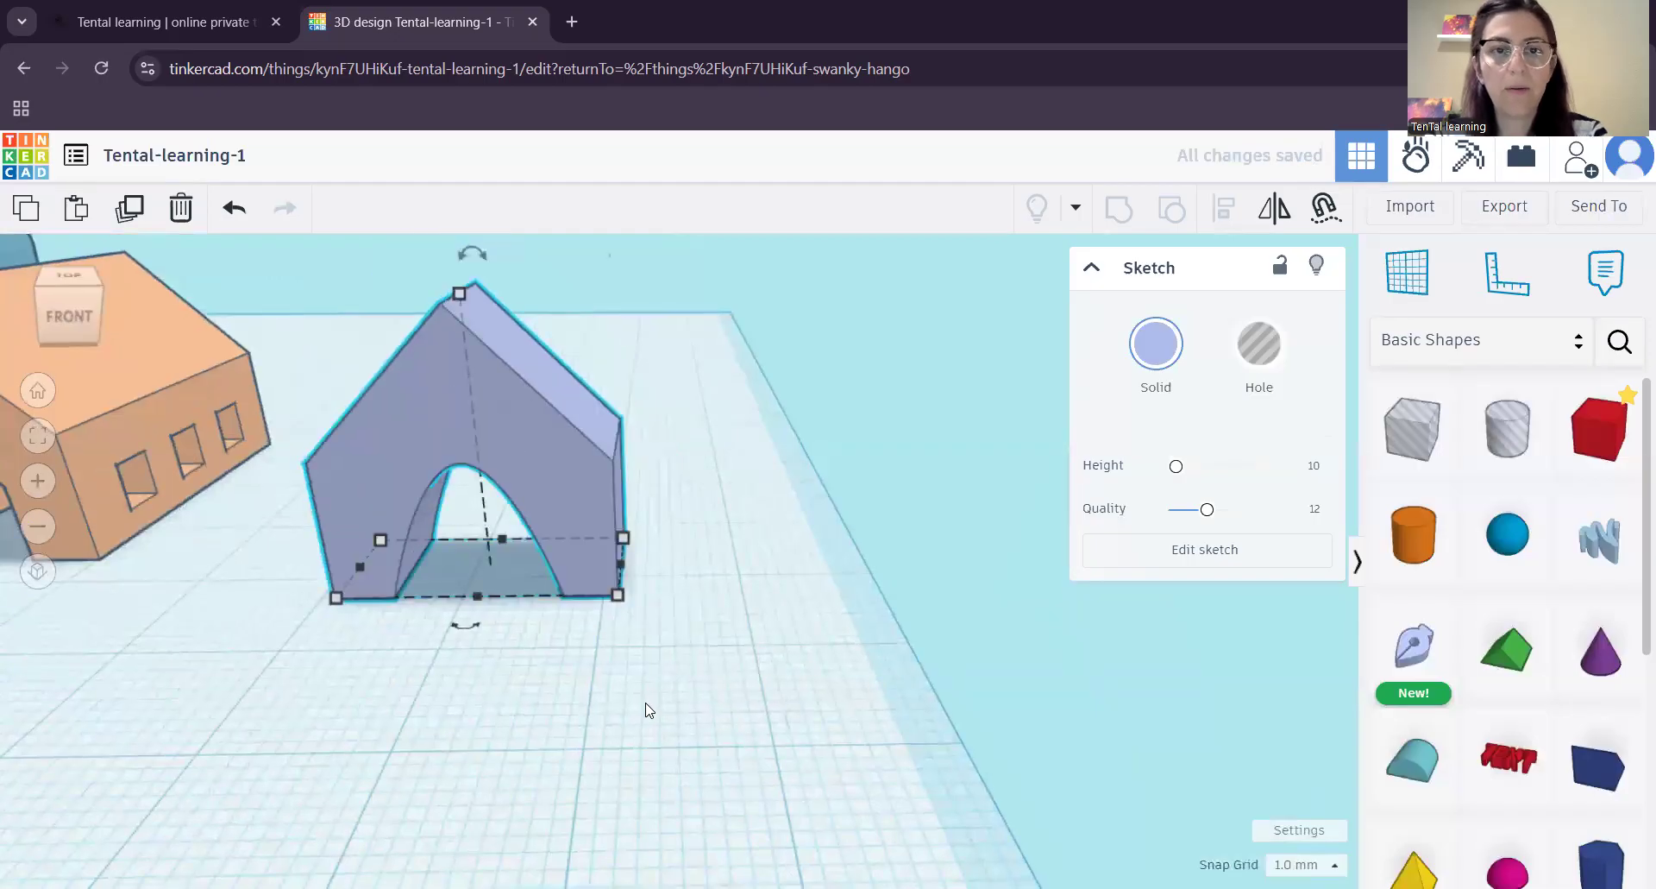
- Try to lengthen the house by stretching its rear base corner freehand, and undo the resize
{"action": "middle_click_drag", "start_coordinate": [676, 455], "coordinate": [690, 640]}
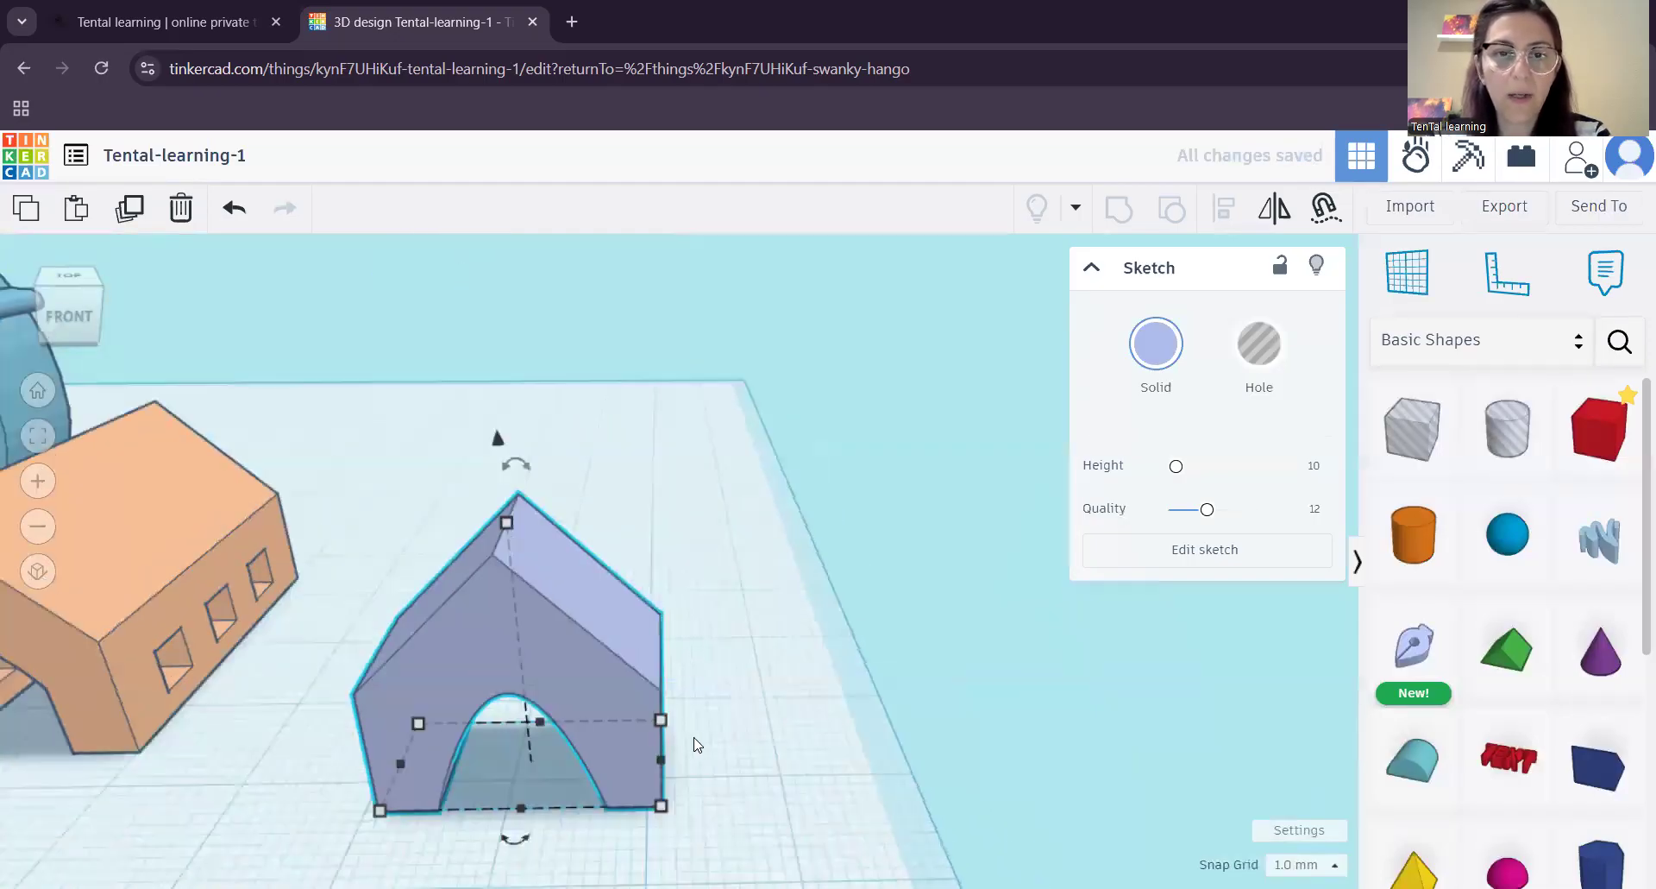
{"action": "right_click_drag", "start_coordinate": [651, 800], "coordinate": [688, 781]}
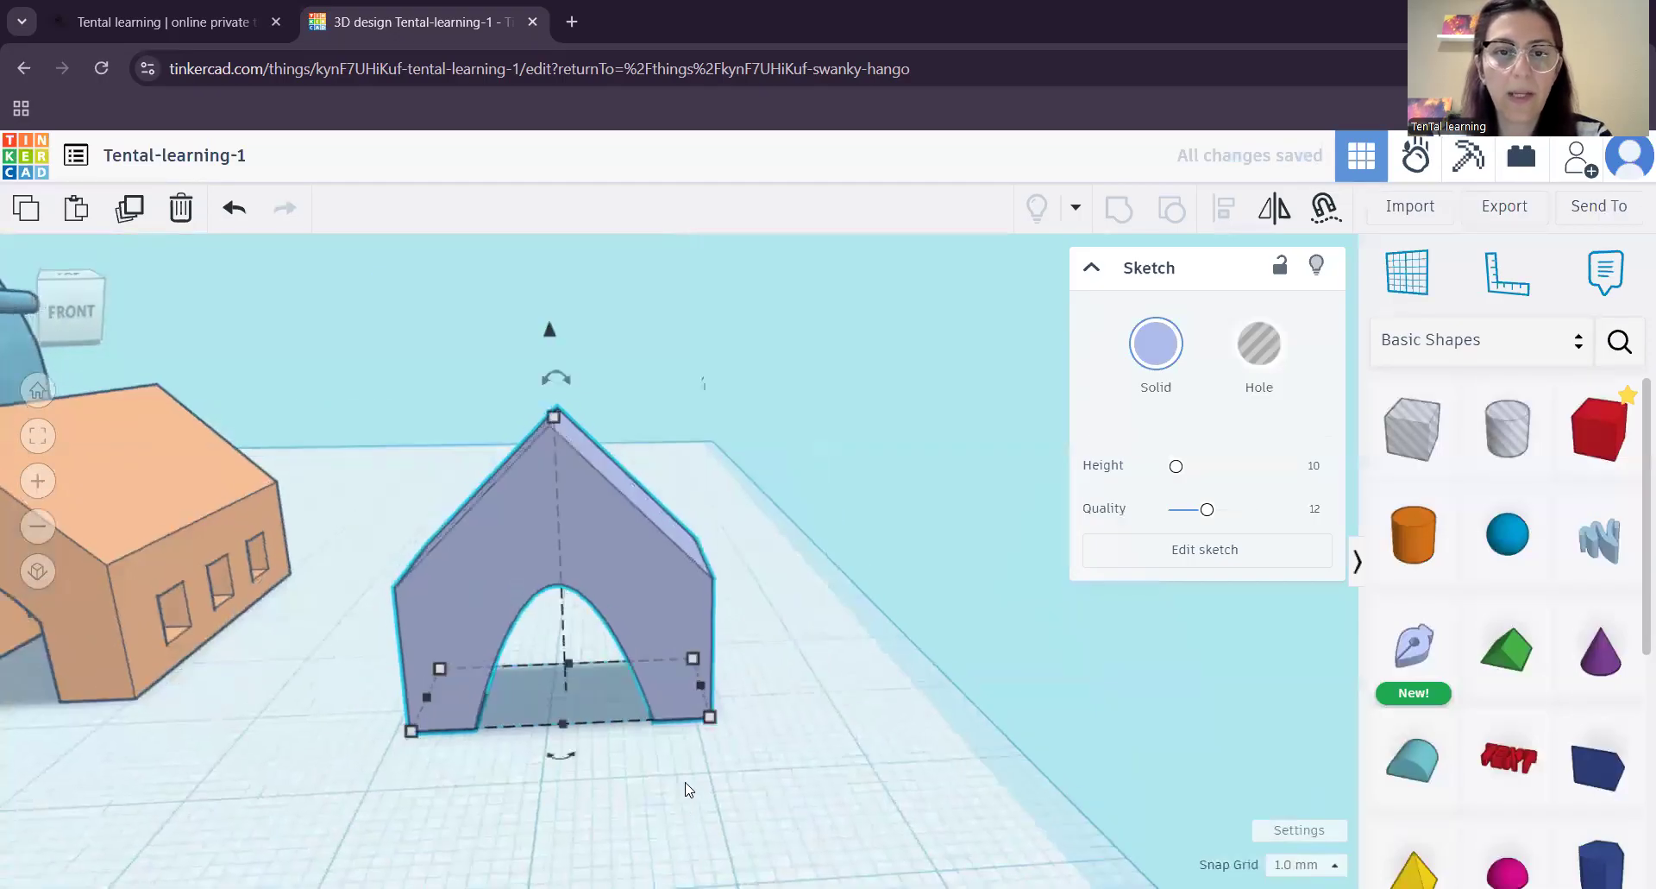
{"action": "scroll", "coordinate": [762, 599], "scroll_direction": "up", "scroll_amount": 2}
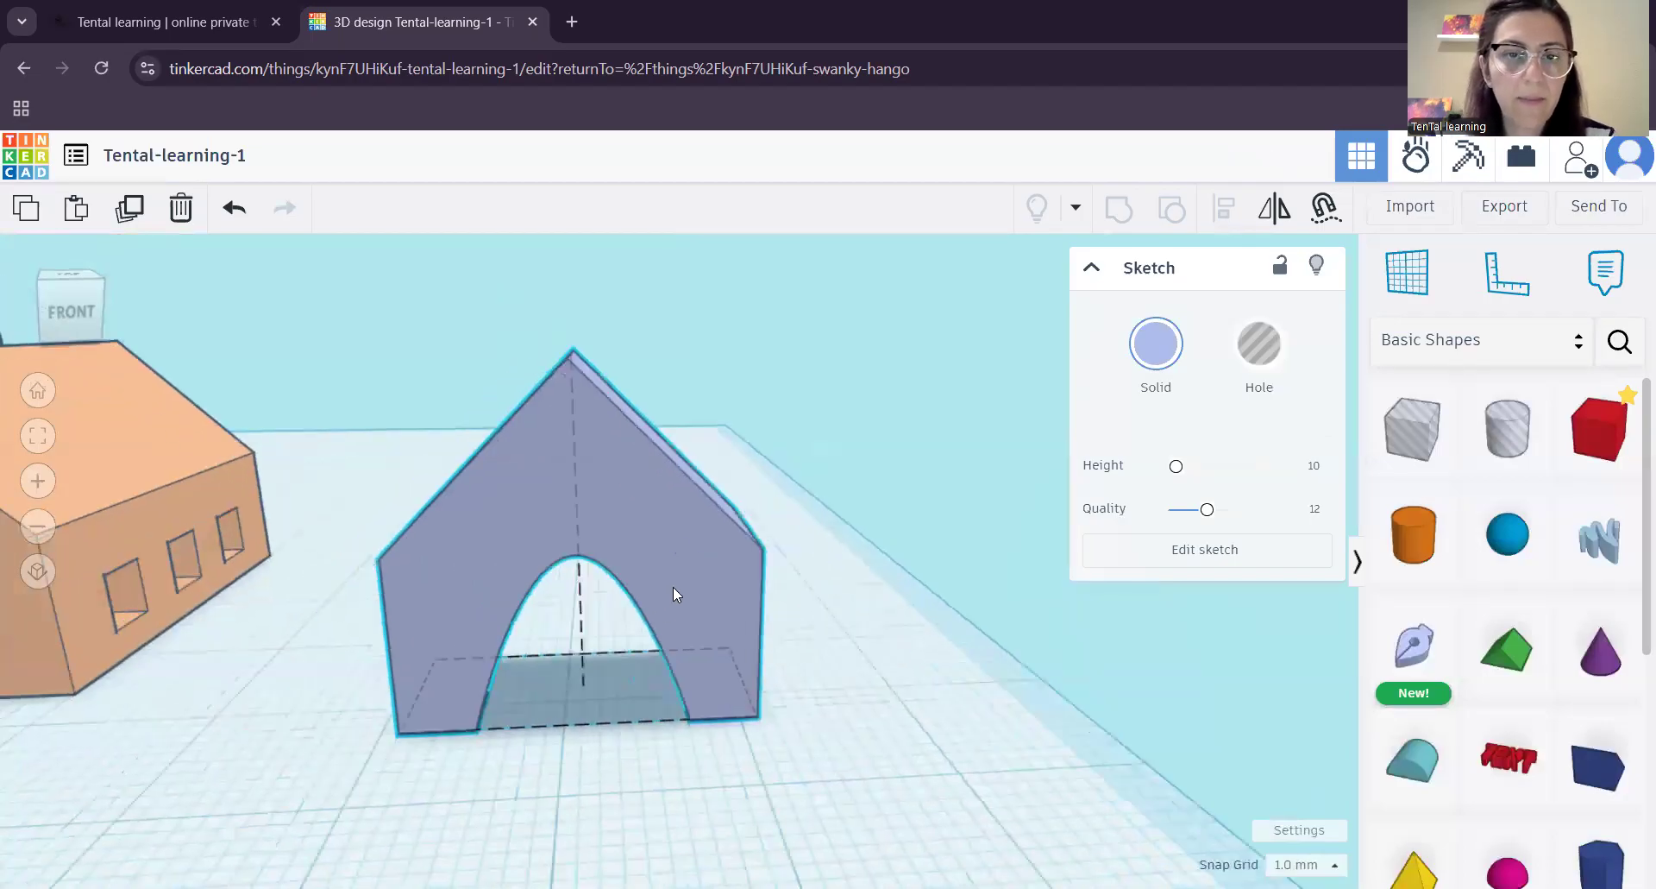
{"action": "right_click_drag", "start_coordinate": [836, 744], "coordinate": [503, 585]}
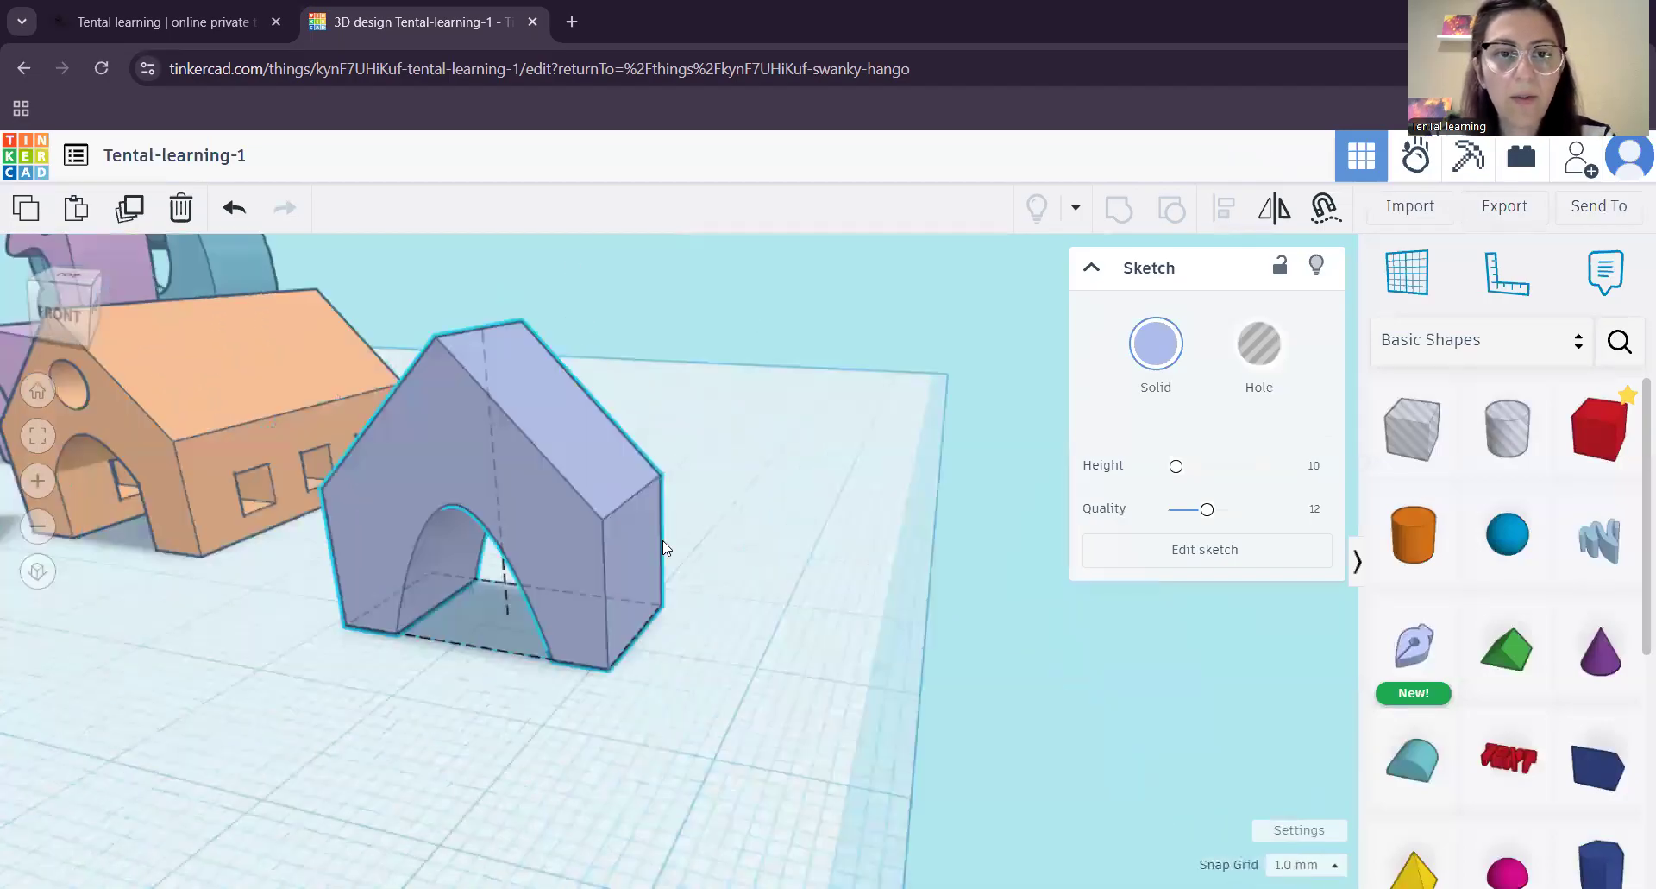
{"action": "right_click_drag", "start_coordinate": [647, 715], "coordinate": [570, 712]}
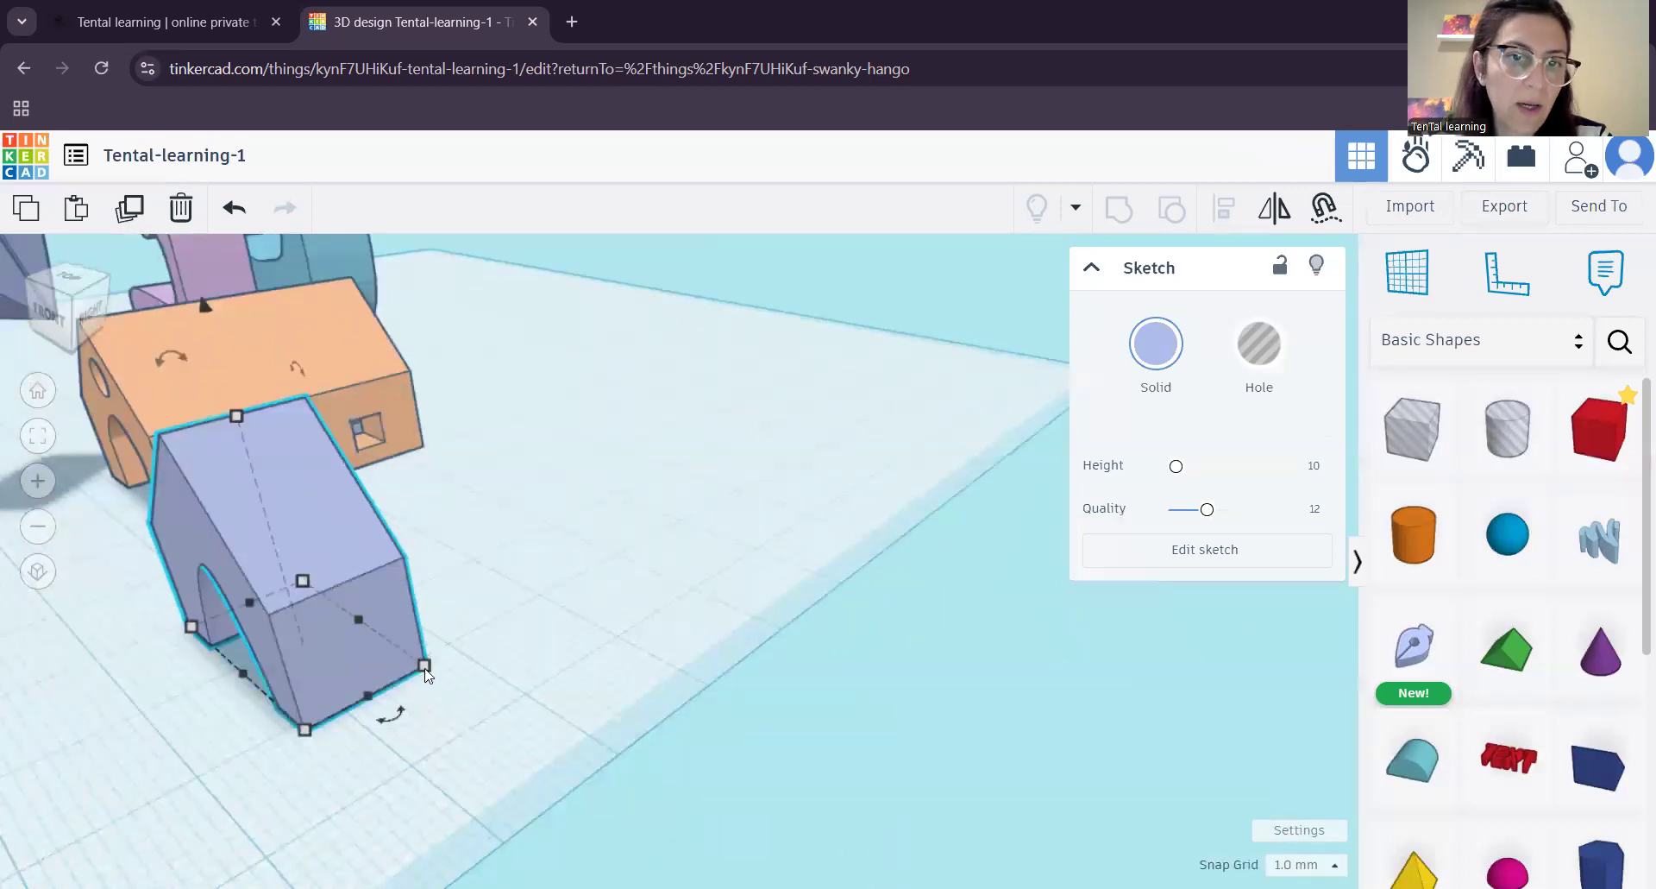
{"action": "mouse_move", "coordinate": [424, 665]}
{"action": "left_click_drag", "start_coordinate": [425, 666], "coordinate": [687, 533]}
{"action": "key", "text": "ctrl+z"}
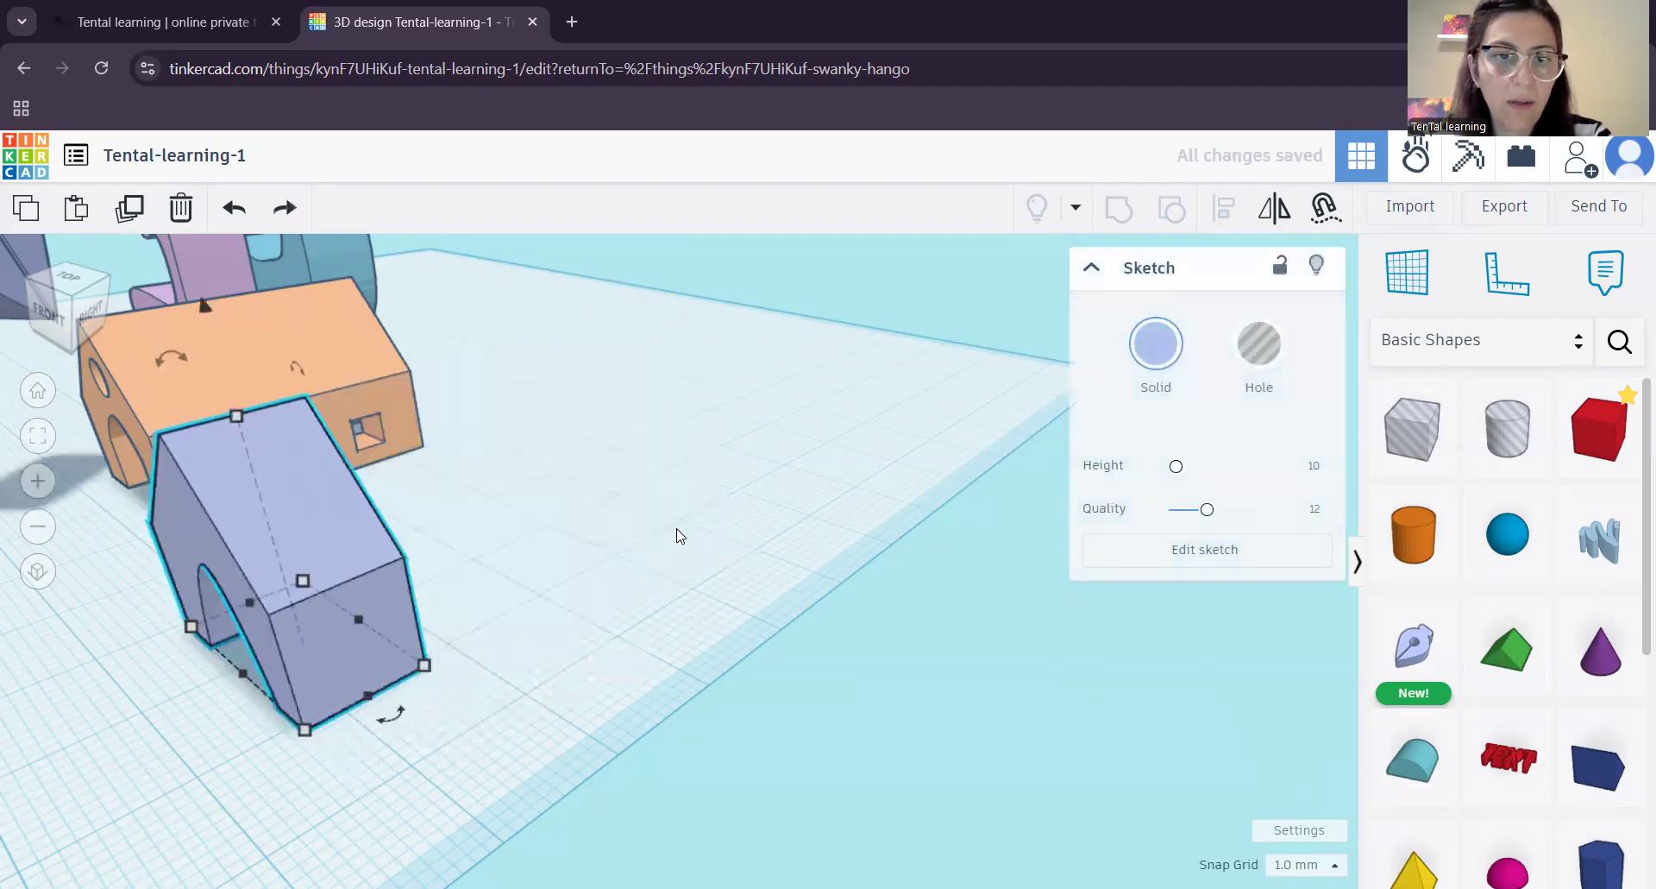
- Set the house's front-to-back length to 30 mm
{"action": "mouse_move", "coordinate": [425, 666]}
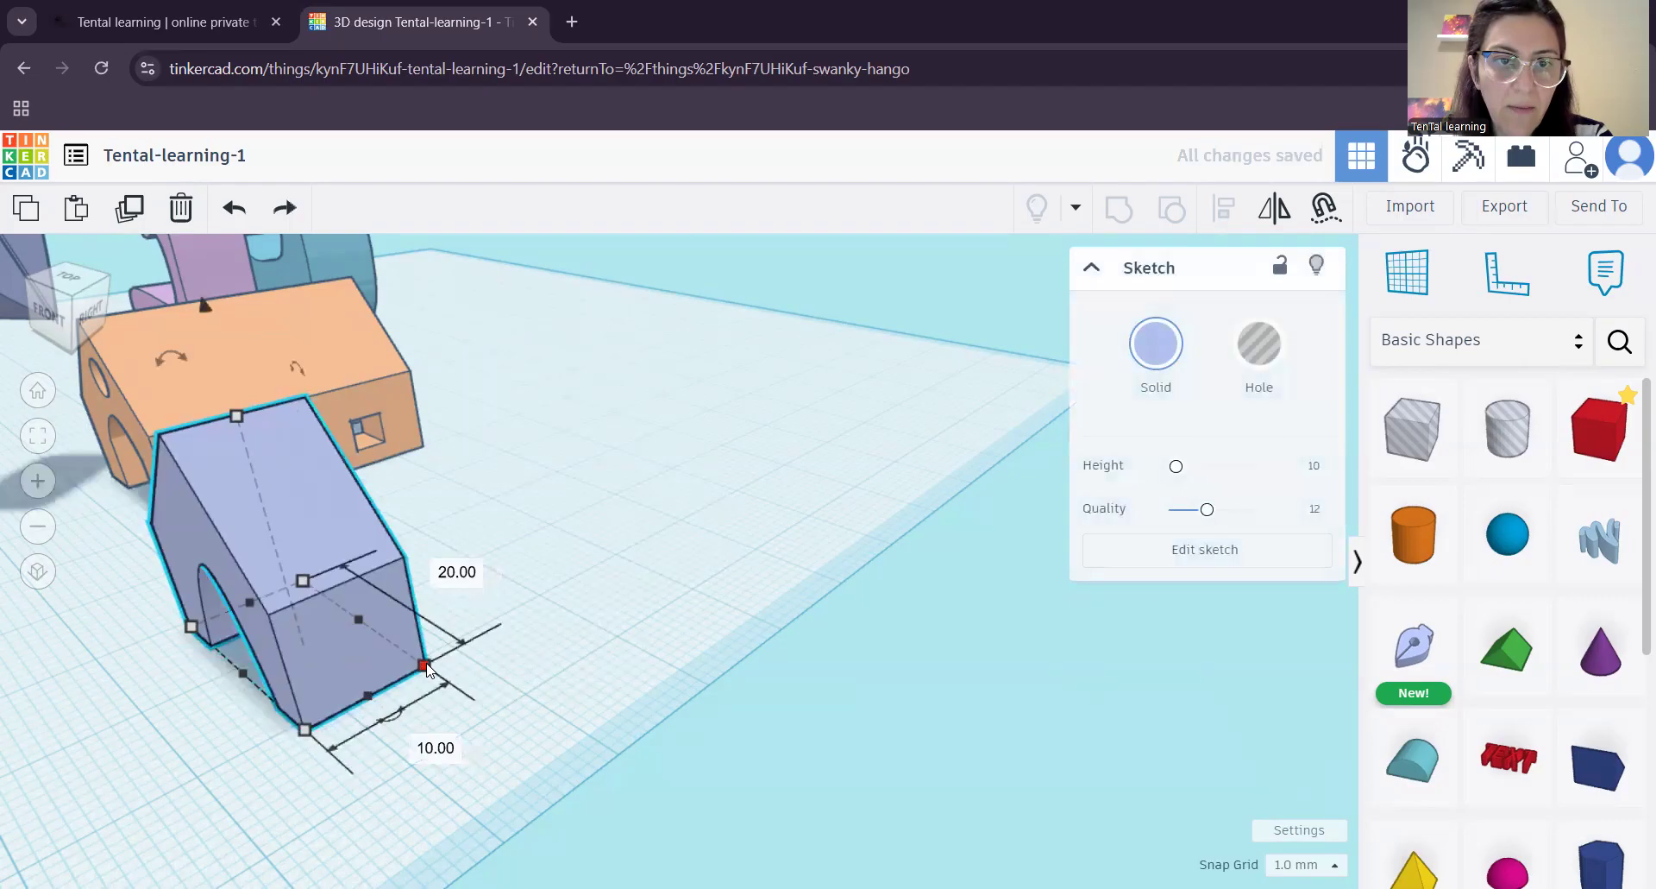
{"action": "left_click", "coordinate": [434, 748]}
{"action": "type", "text": "30"}
{"action": "key", "text": "Return"}
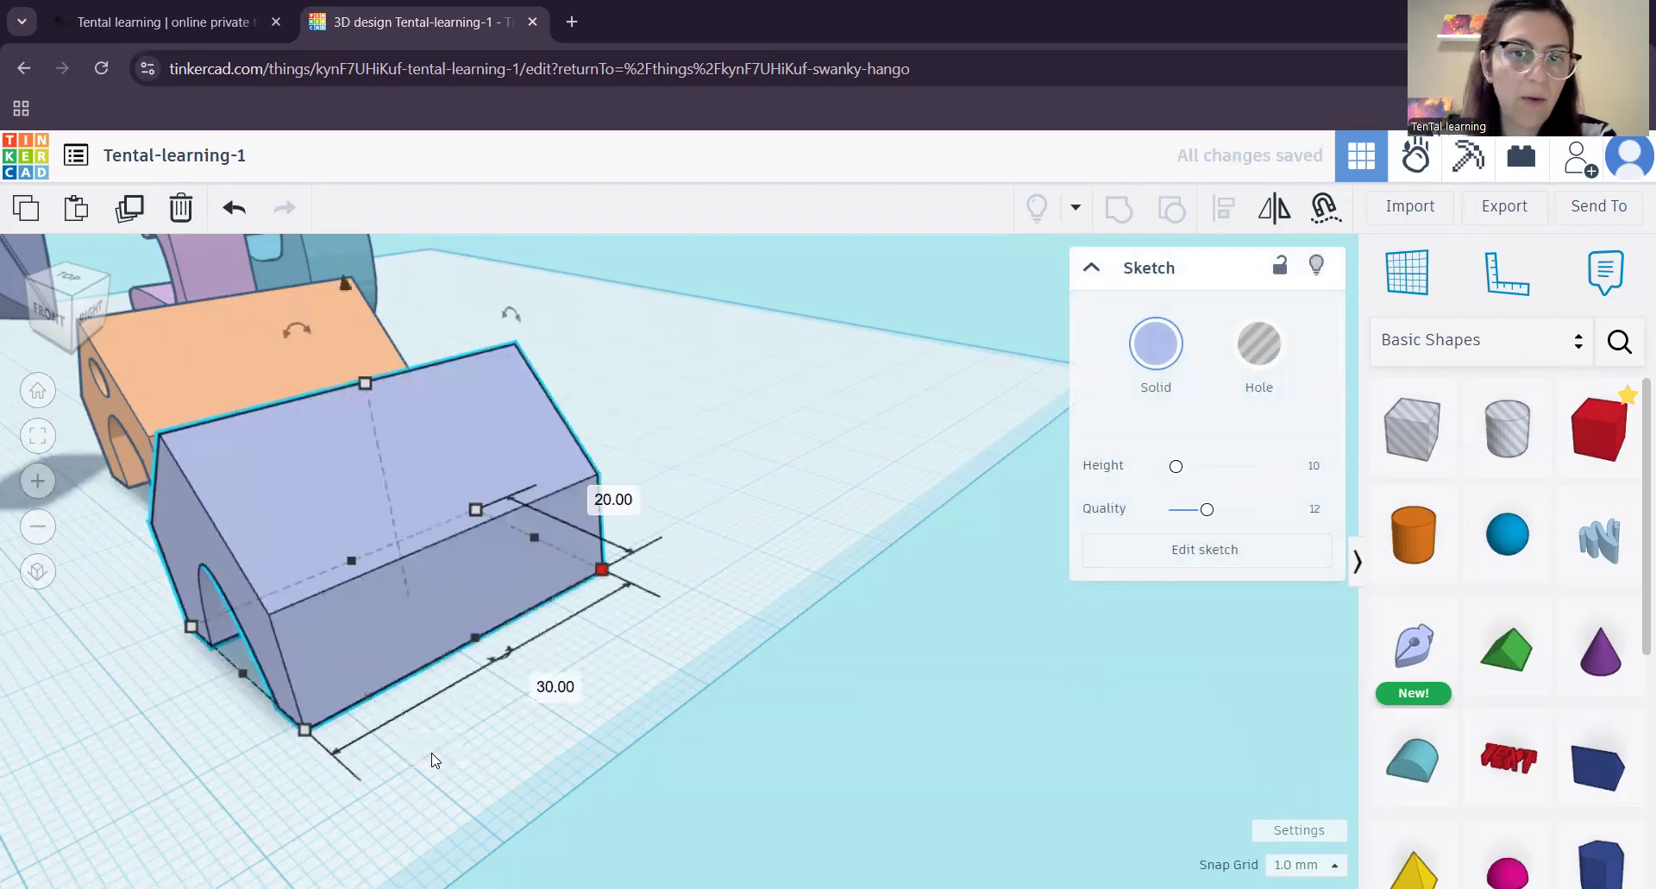
{"action": "right_click_drag", "start_coordinate": [214, 797], "coordinate": [390, 763]}
{"action": "middle_click_drag", "start_coordinate": [573, 478], "coordinate": [549, 573]}
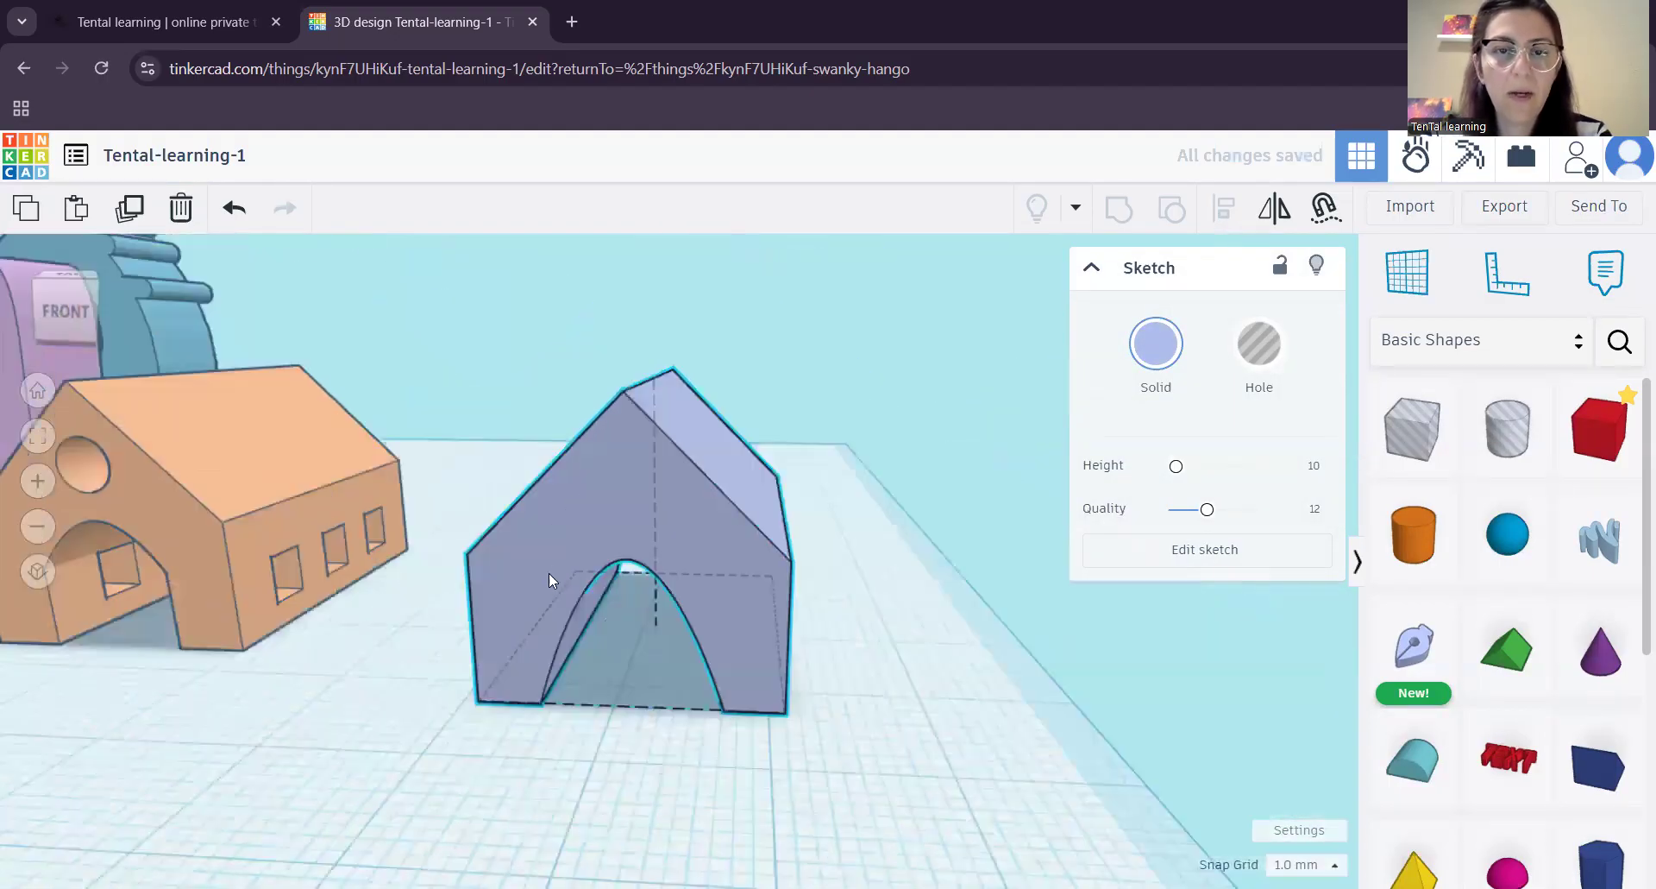
{"action": "right_click_drag", "start_coordinate": [775, 717], "coordinate": [349, 657]}
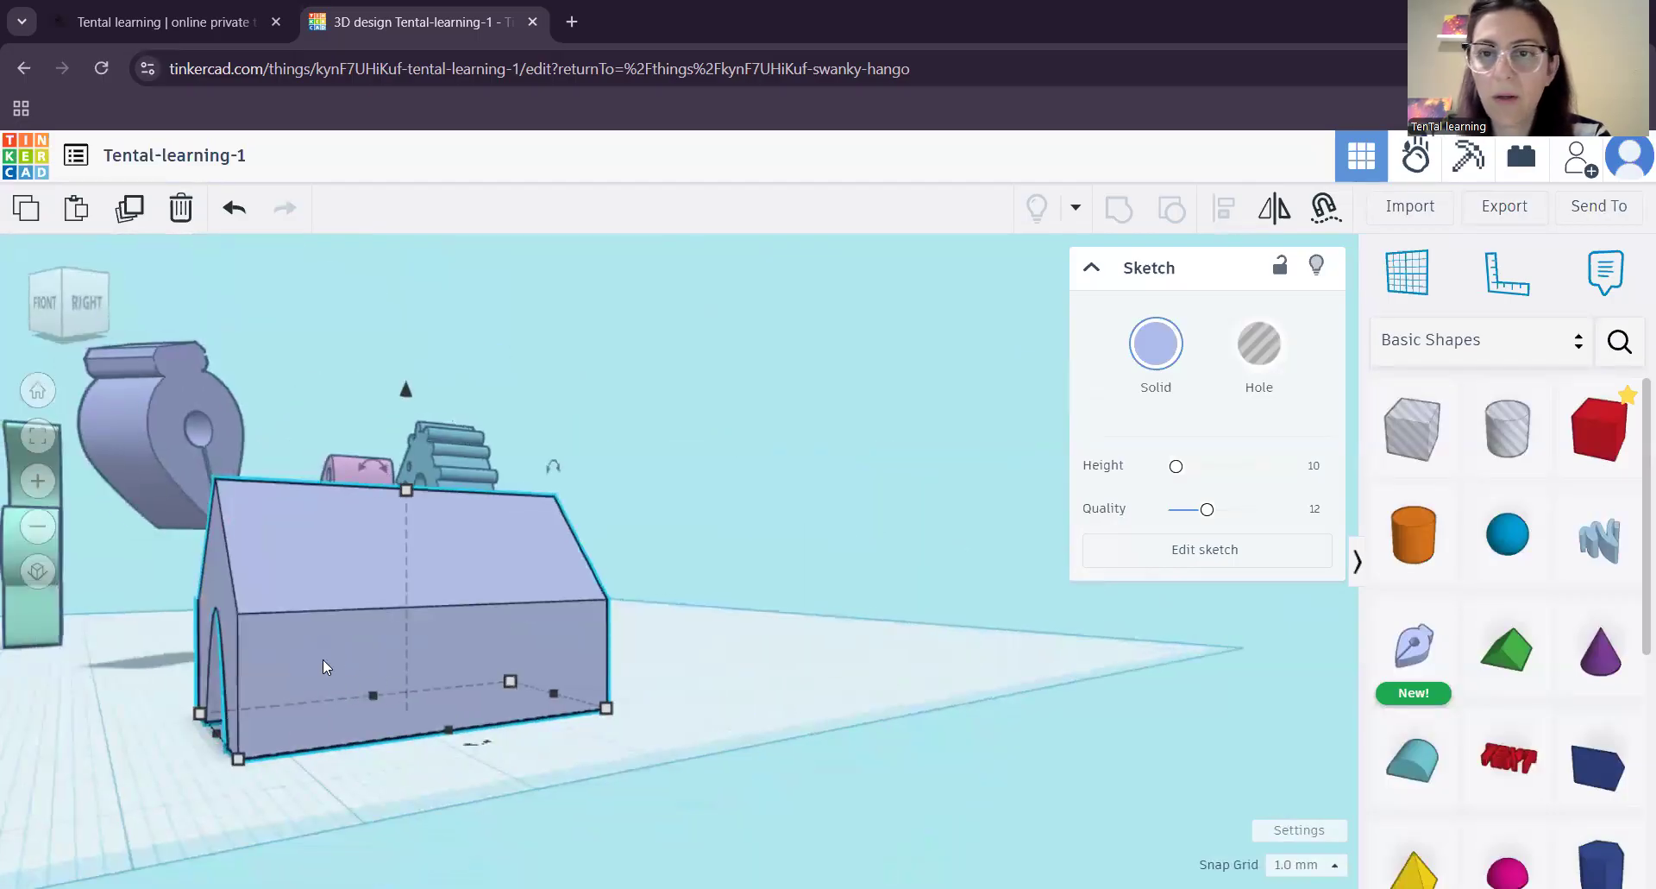
{"action": "left_click_drag", "start_coordinate": [1422, 668], "coordinate": [392, 658]}
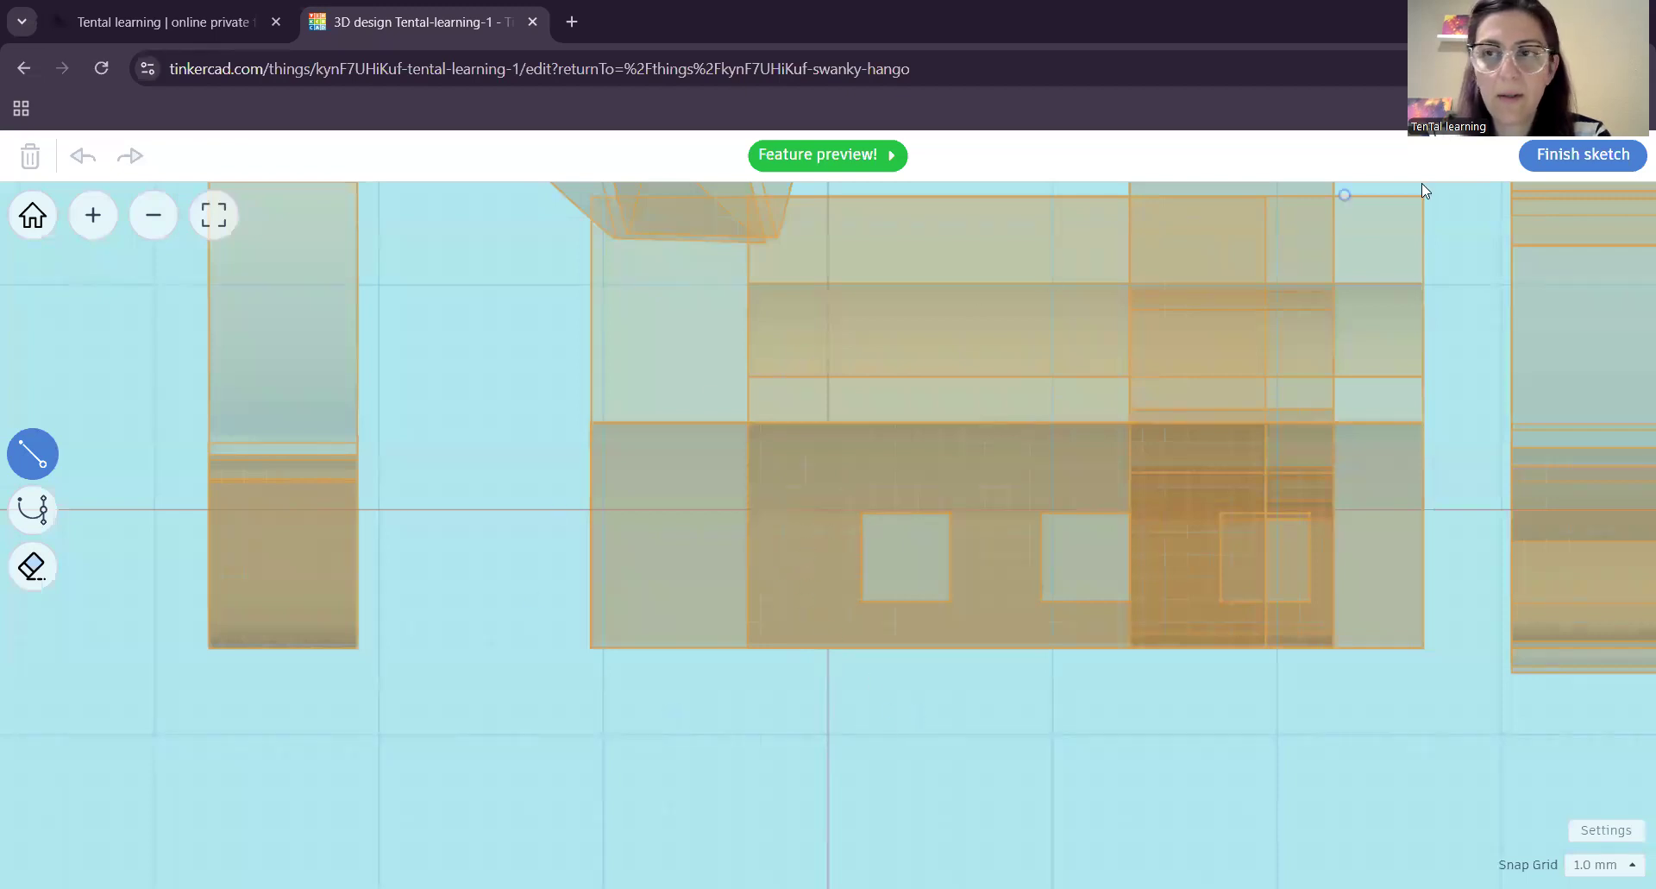
{"action": "left_click", "coordinate": [1582, 155]}
- Hide the orange house, the pink animal, the blue scribble animal and the remaining shapes beside them, keeping the new house visible
{"action": "mouse_move", "coordinate": [40, 809]}
{"action": "right_mouse_down"}
{"action": "mouse_move", "coordinate": [255, 751]}
{"action": "mouse_move", "coordinate": [285, 802]}
{"action": "right_mouse_up"}
{"action": "right_click_drag", "start_coordinate": [349, 716], "coordinate": [456, 755]}
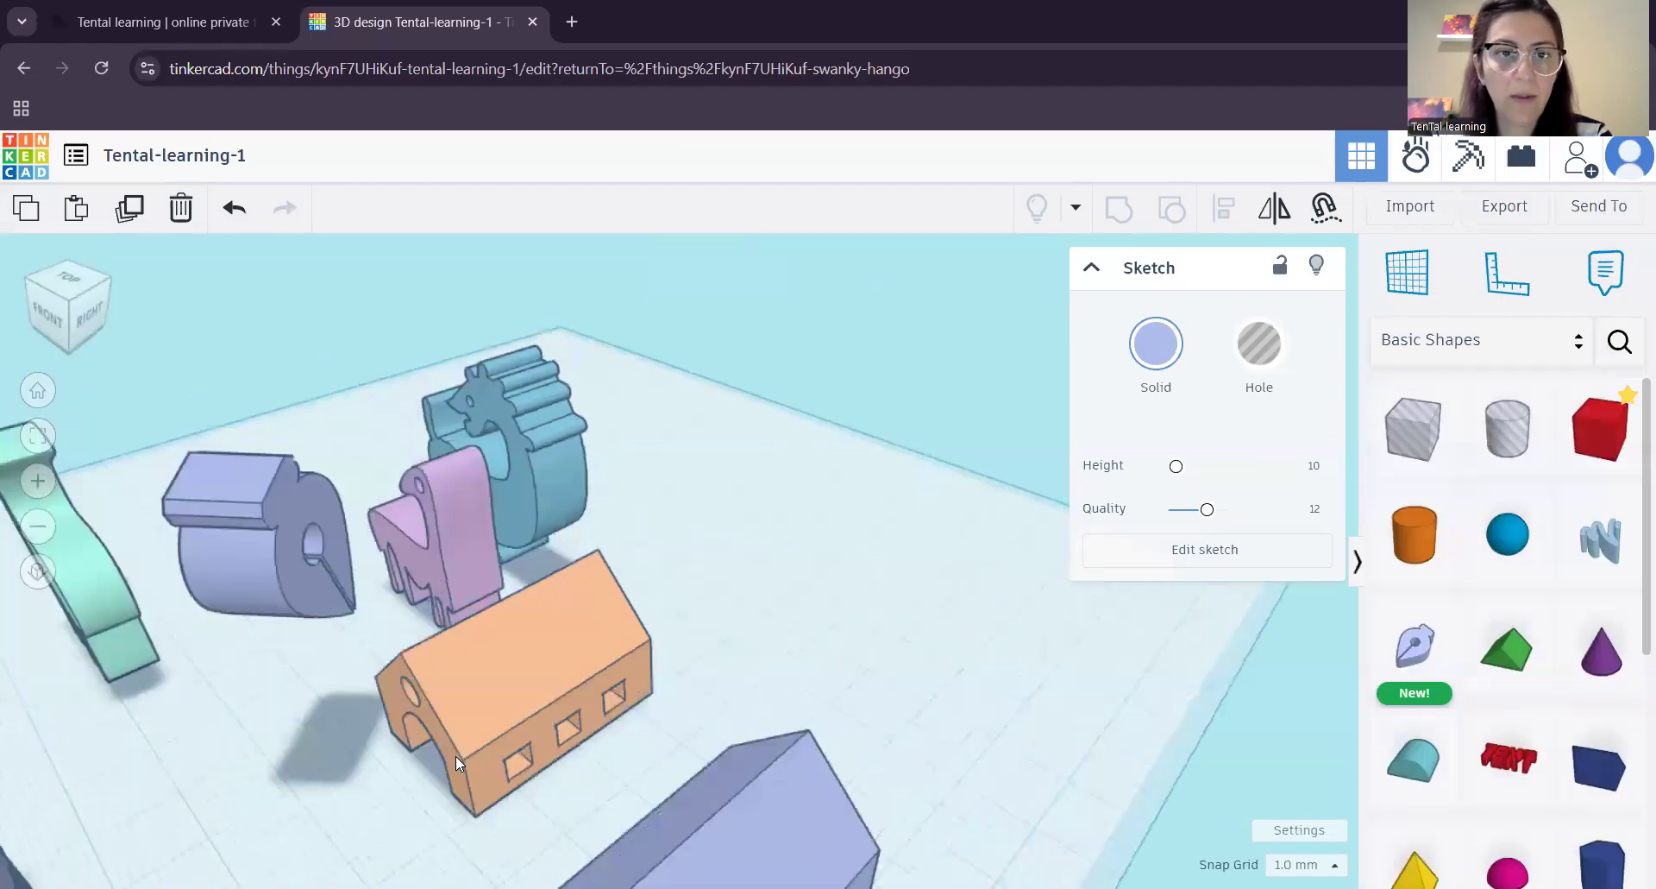
{"action": "left_click", "coordinate": [557, 646]}
{"action": "left_click", "coordinate": [1317, 267]}
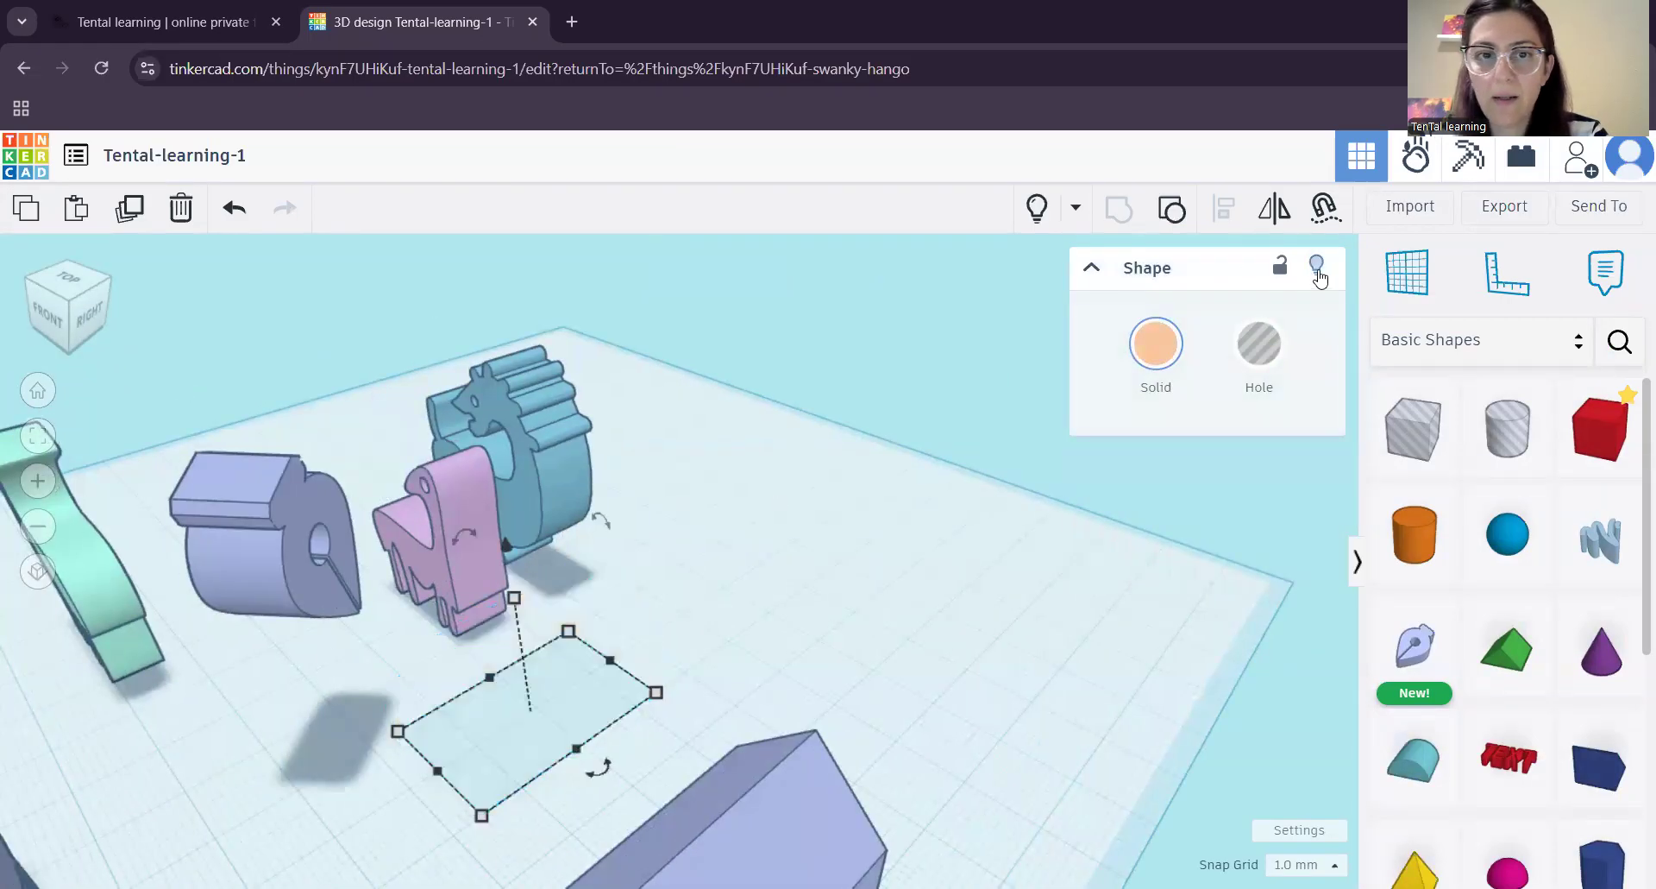
{"action": "left_click", "coordinate": [500, 518]}
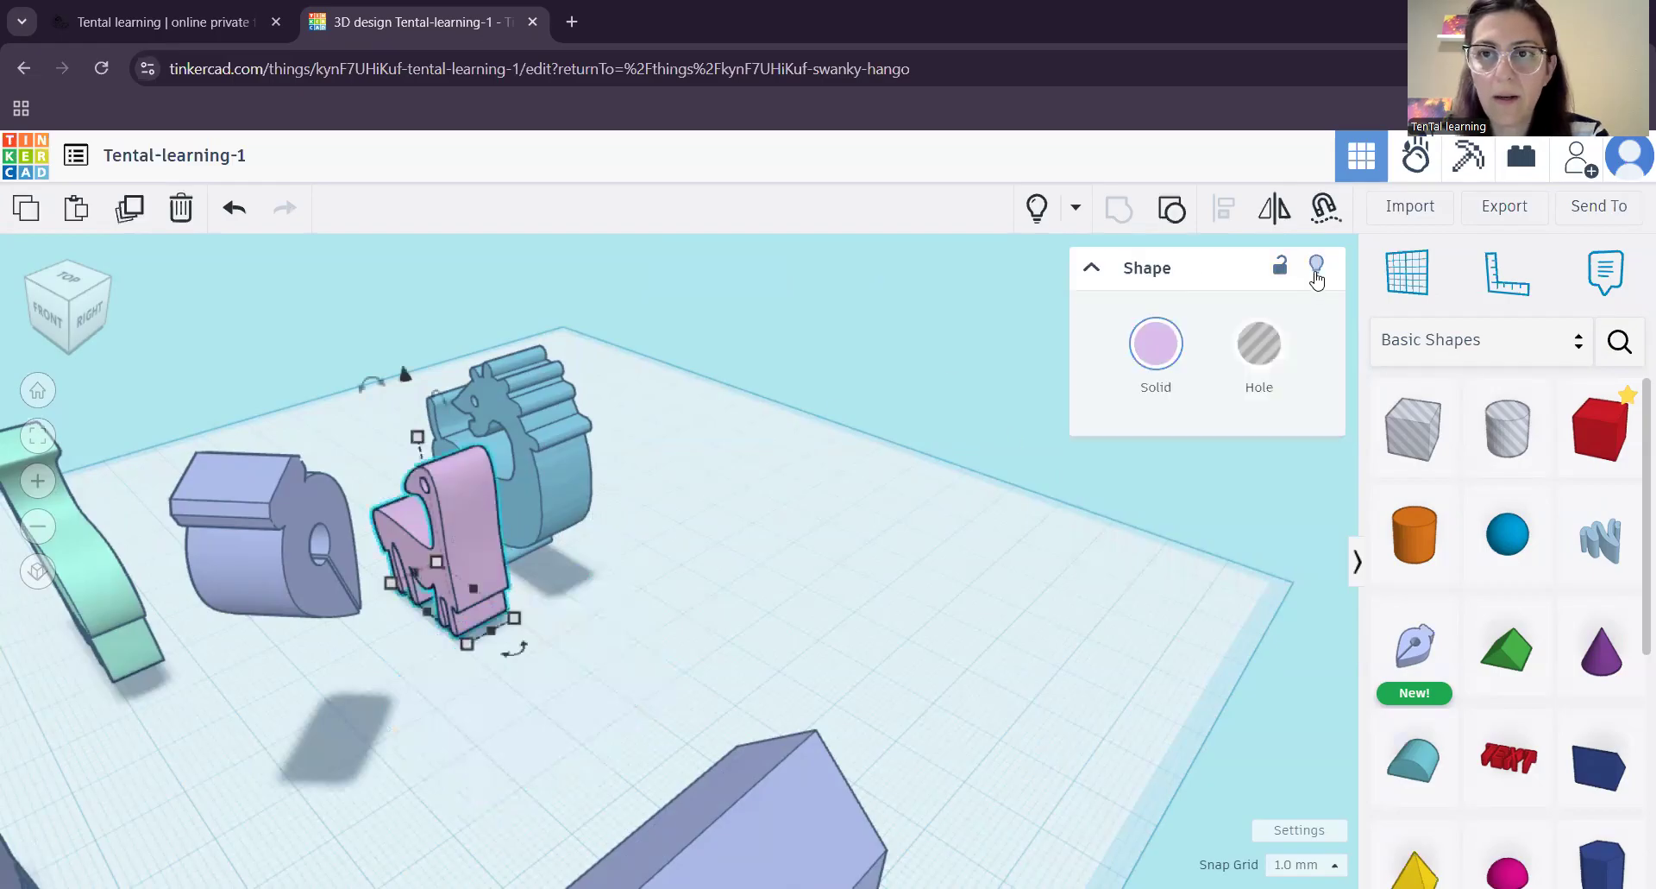
{"action": "left_click", "coordinate": [1317, 268]}
{"action": "left_click", "coordinate": [553, 480]}
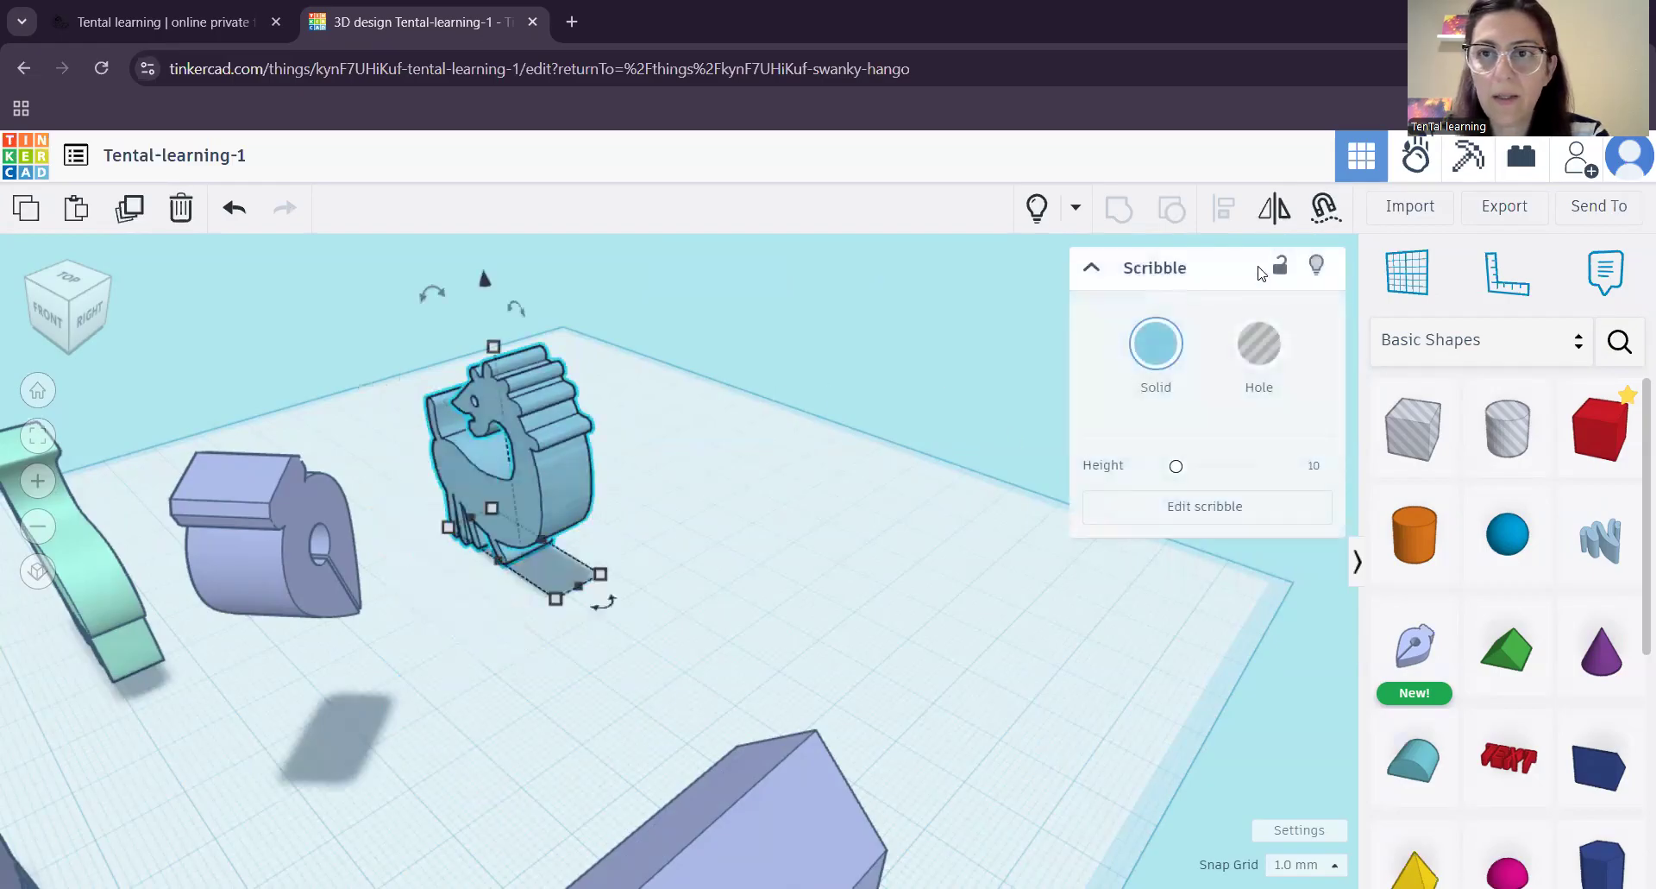
{"action": "left_click", "coordinate": [1318, 268]}
{"action": "left_click_drag", "start_coordinate": [397, 686], "coordinate": [93, 526]}
{"action": "left_click", "coordinate": [1318, 267]}
{"action": "left_click", "coordinate": [755, 614]}
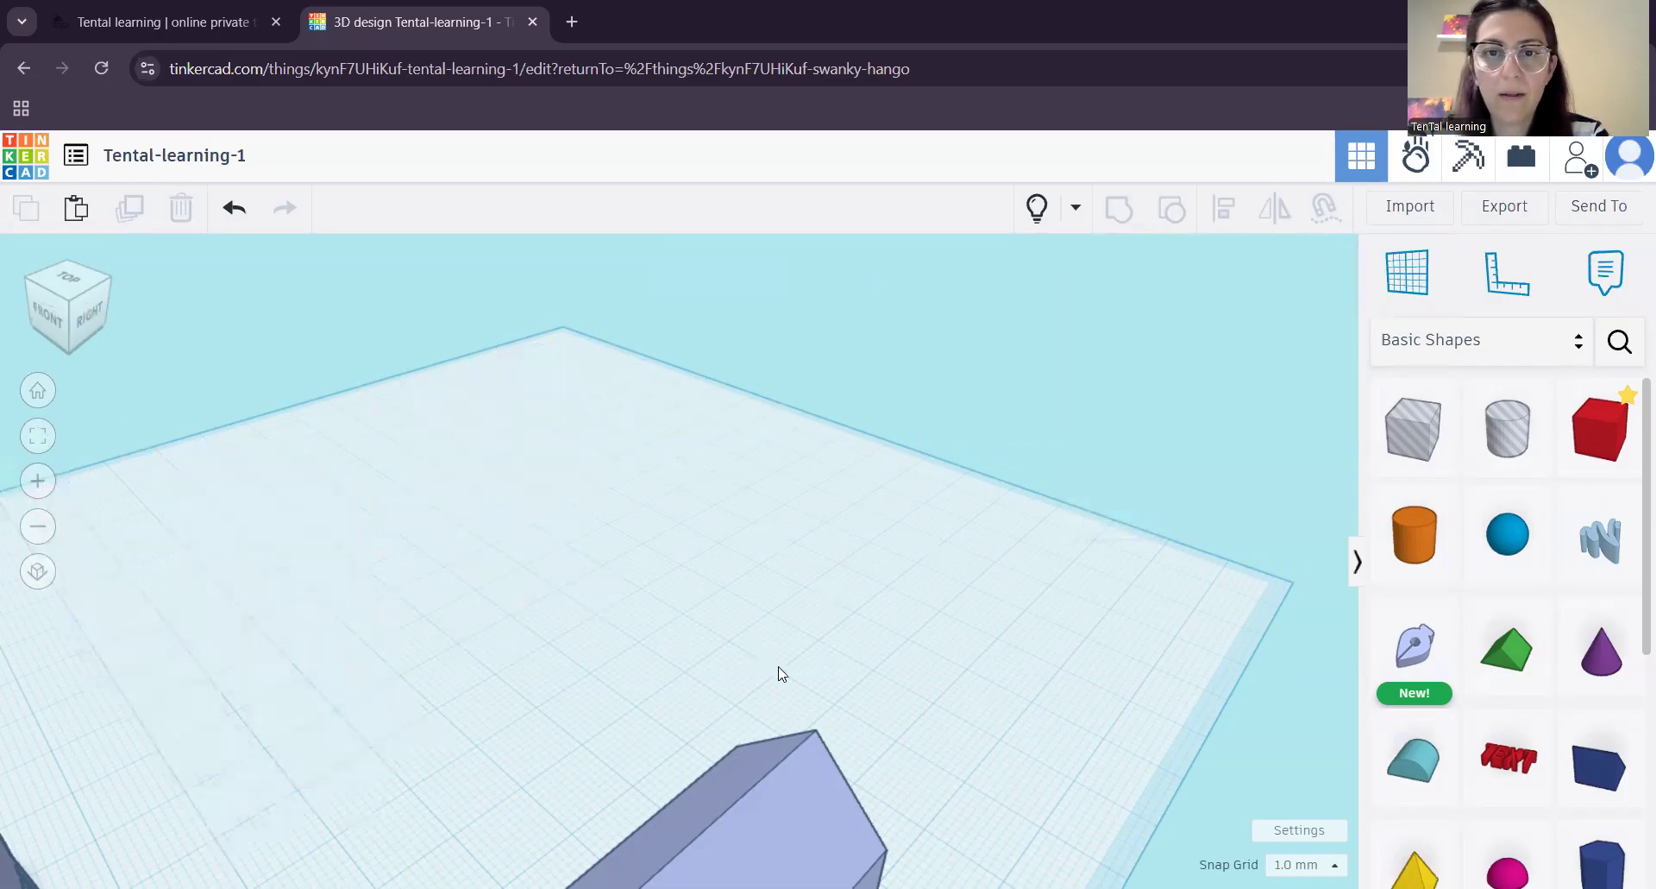
- Sketch a window rectangle about 7 mm wide and 5 mm high near the front of the house's side wall, and finish the sketch
{"action": "middle_click_drag", "start_coordinate": [815, 656], "coordinate": [772, 481]}
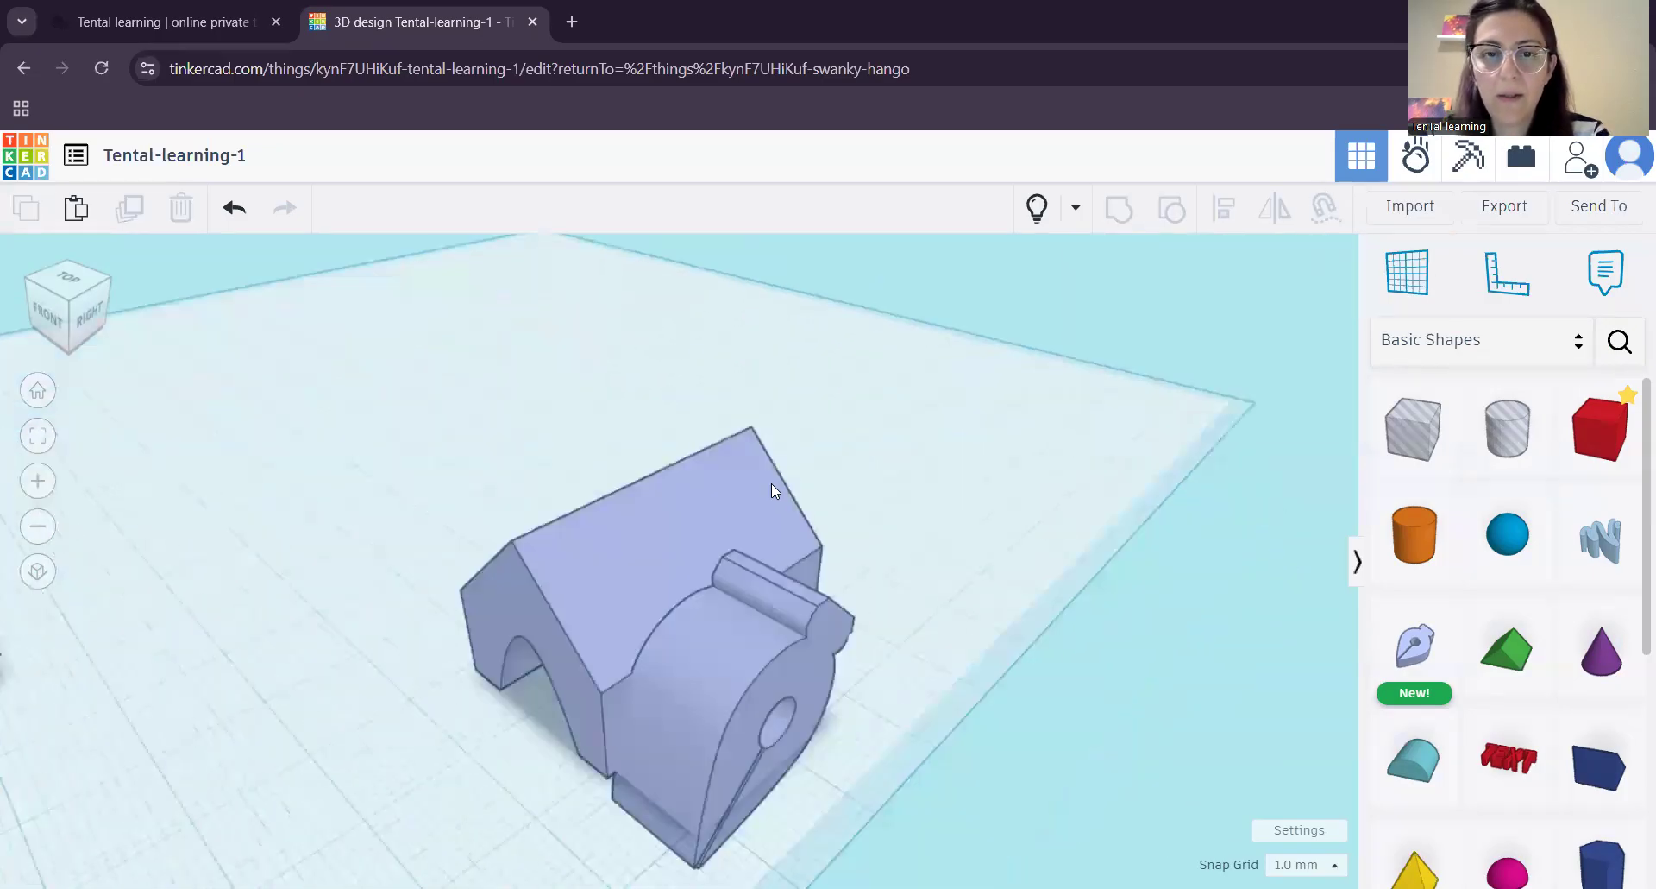
{"action": "left_click", "coordinate": [728, 671]}
{"action": "left_click", "coordinate": [1206, 552]}
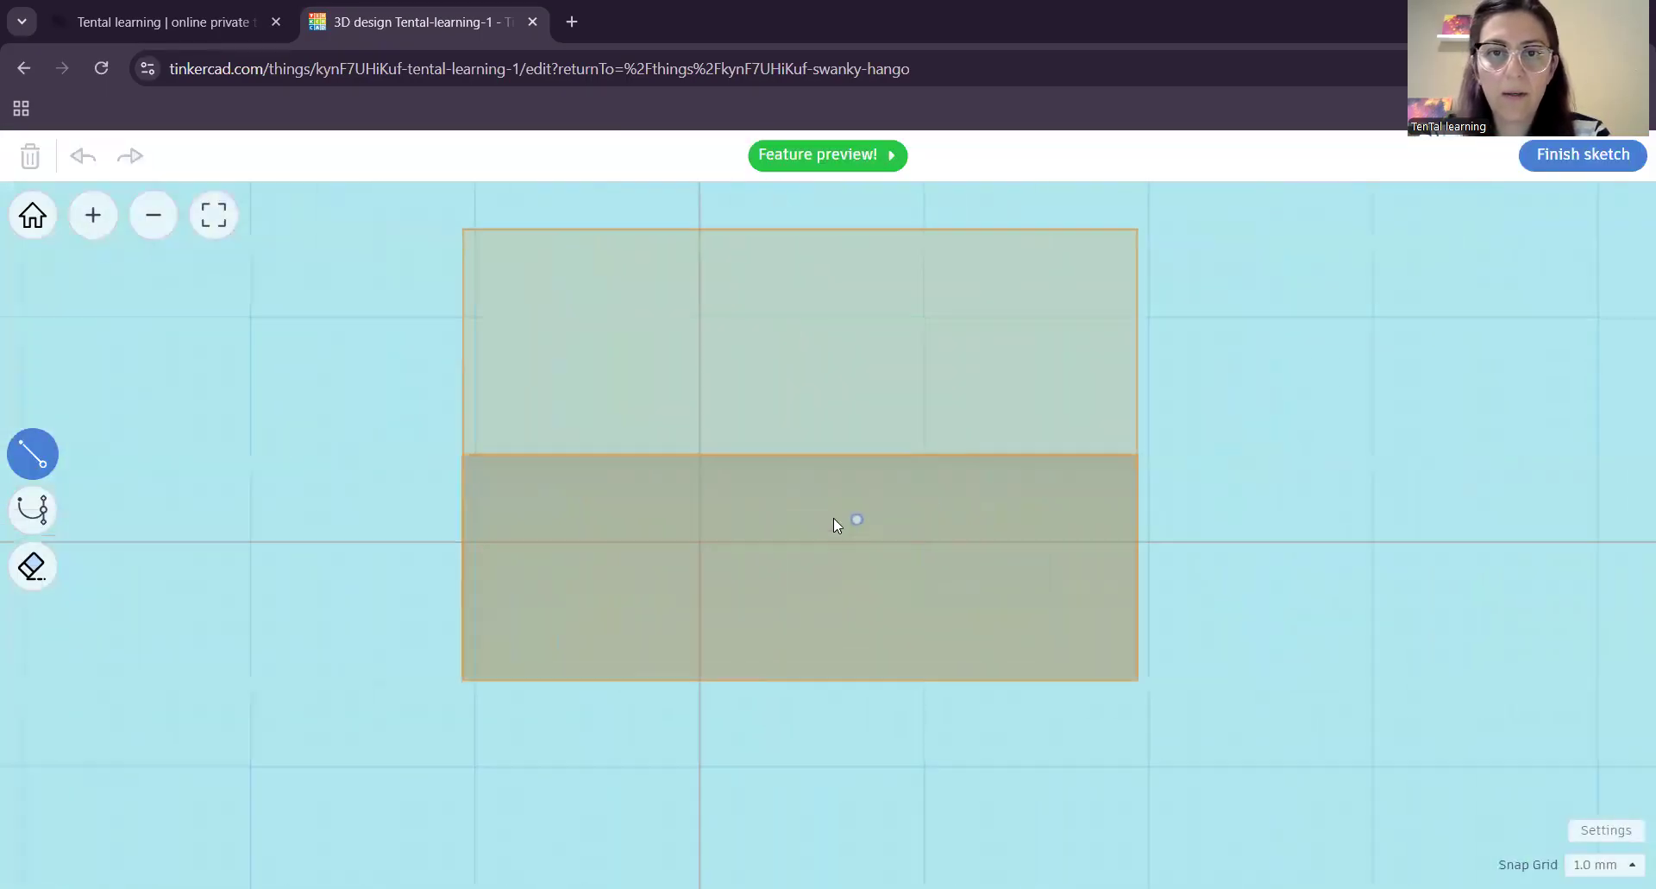
{"action": "scroll", "coordinate": [766, 531], "scroll_direction": "up", "scroll_amount": 2}
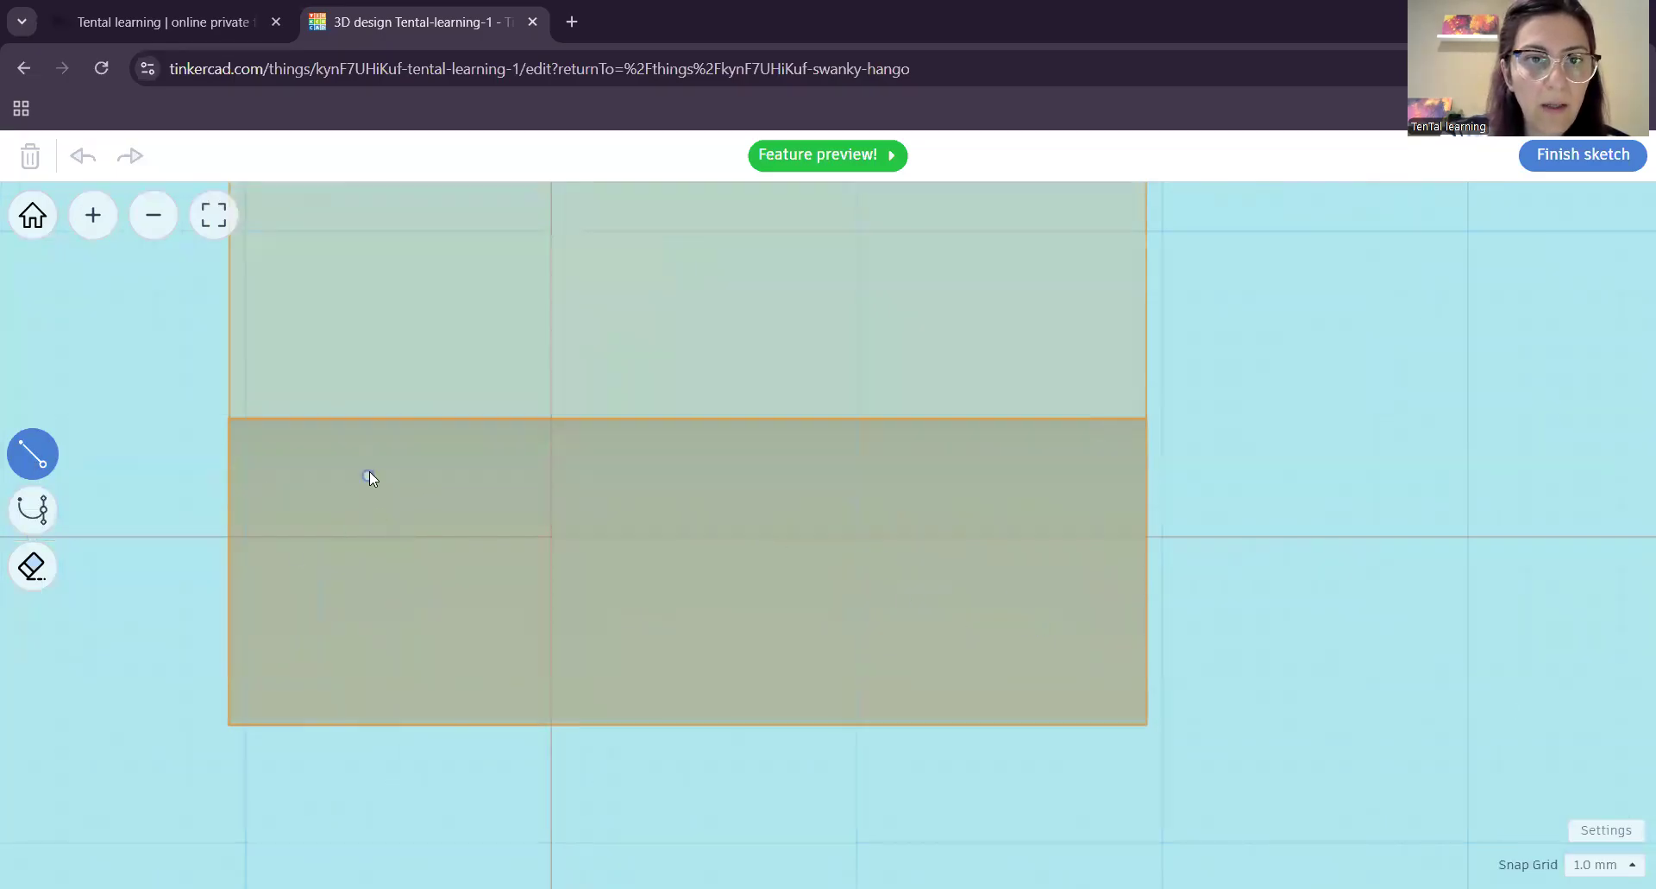
{"action": "left_click", "coordinate": [337, 446]}
{"action": "left_click", "coordinate": [338, 597]}
{"action": "left_click", "coordinate": [551, 597]}
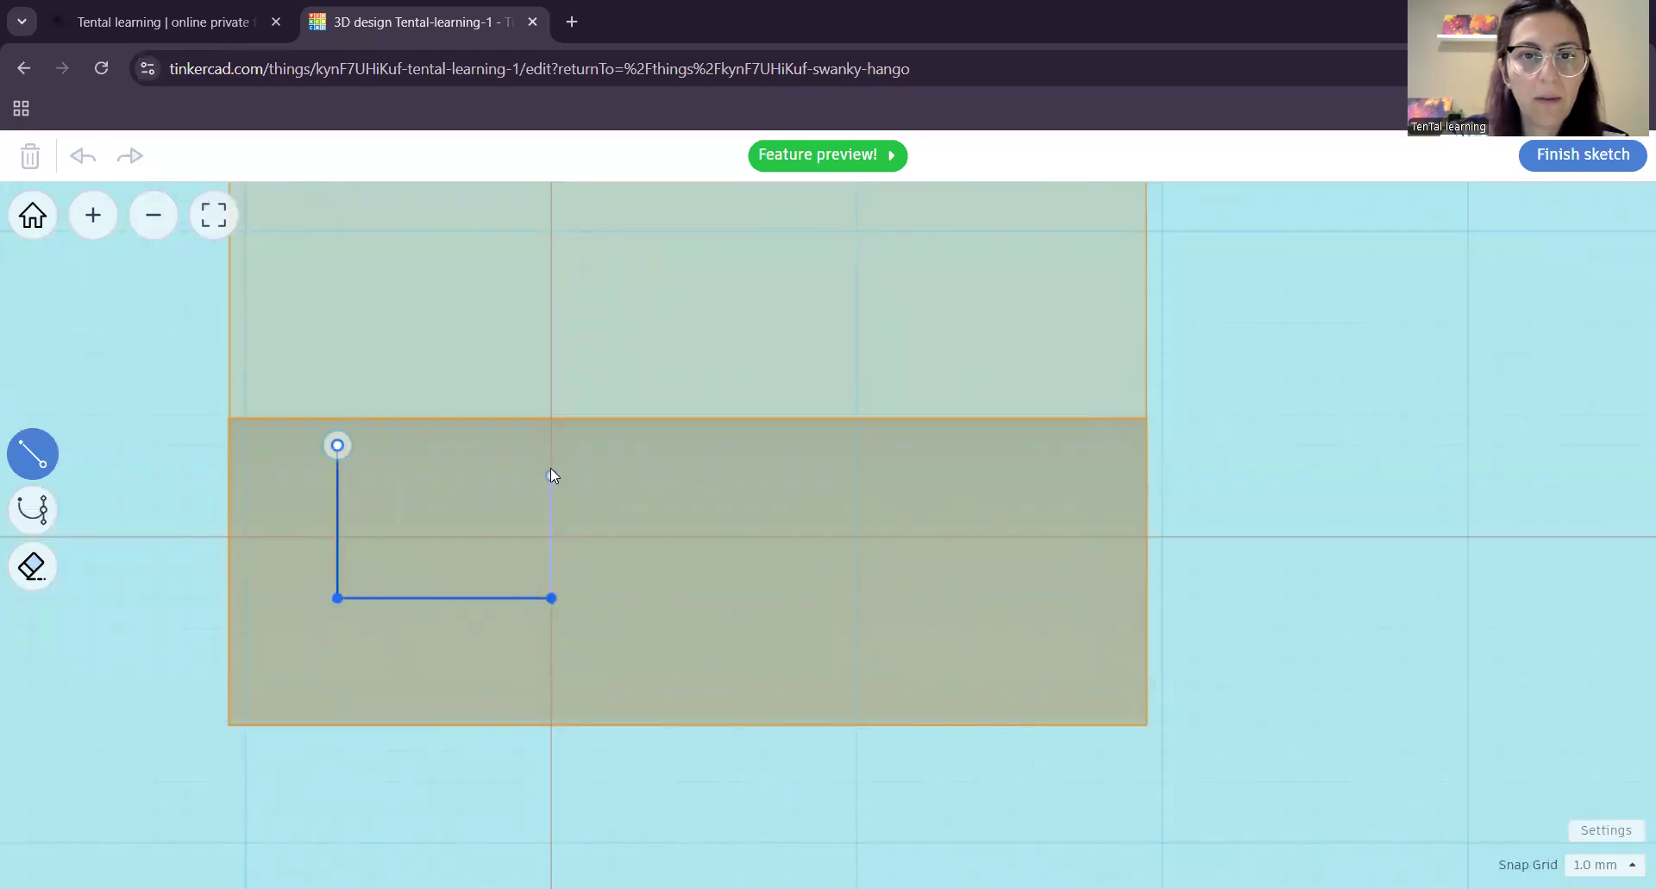
{"action": "left_click", "coordinate": [337, 445]}
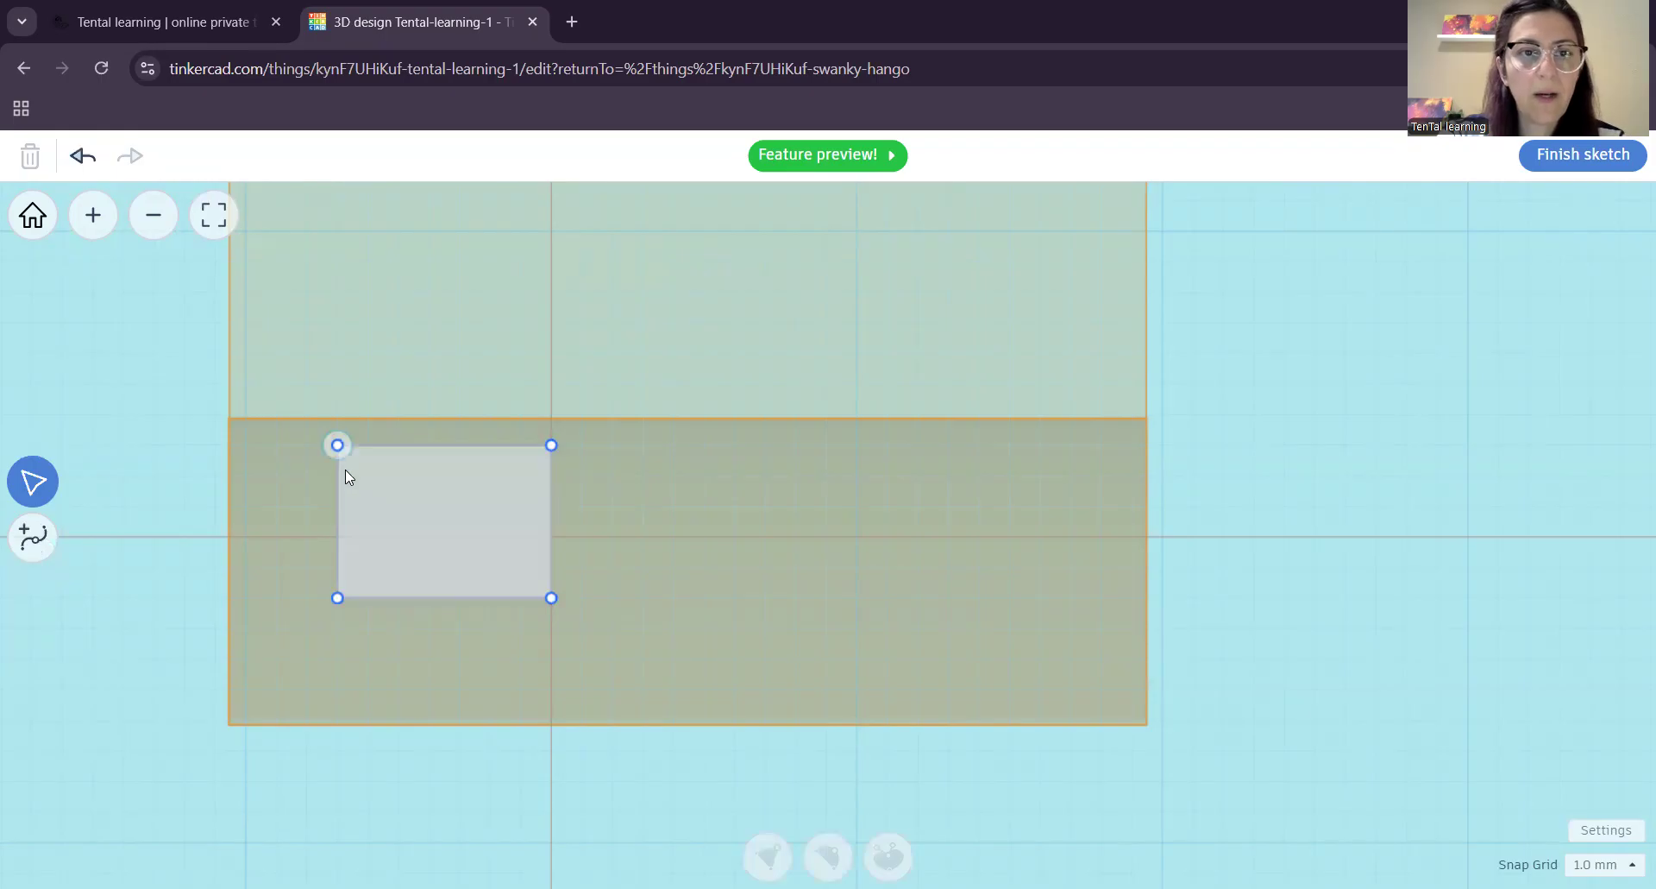
{"action": "left_click", "coordinate": [1563, 157]}
- Turn the extruded window block on the house's side wall into a hole
{"action": "scroll", "coordinate": [692, 757], "scroll_direction": "down", "scroll_amount": 1}
{"action": "right_click_drag", "start_coordinate": [692, 757], "coordinate": [683, 614]}
{"action": "middle_click_drag", "start_coordinate": [683, 613], "coordinate": [405, 630]}
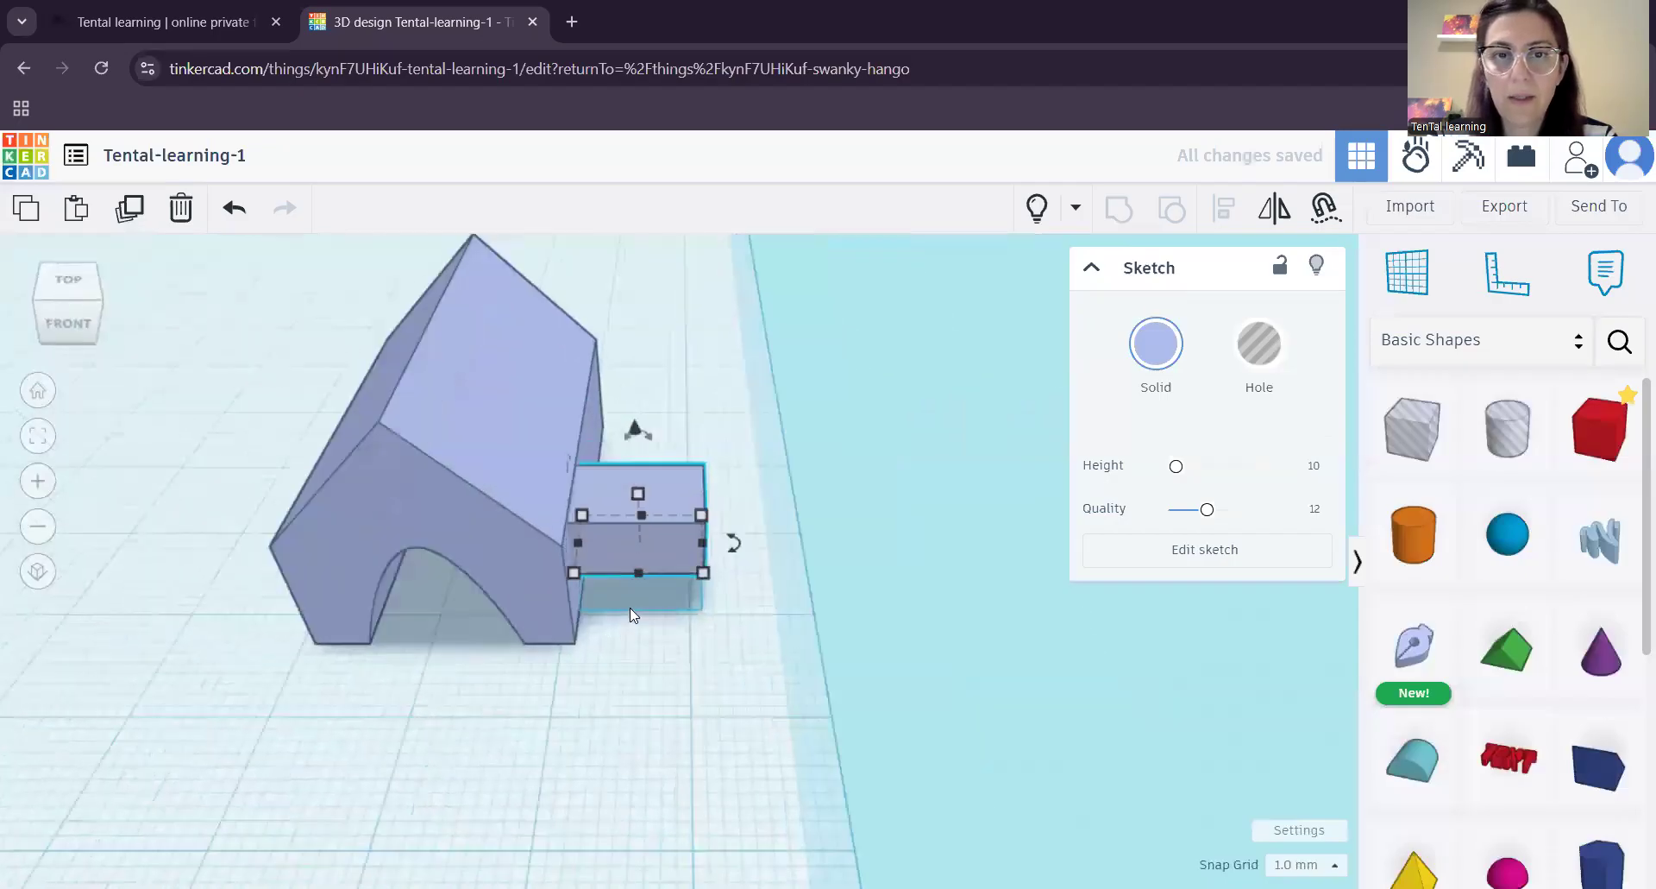
{"action": "scroll", "coordinate": [630, 607], "scroll_direction": "up", "scroll_amount": 2}
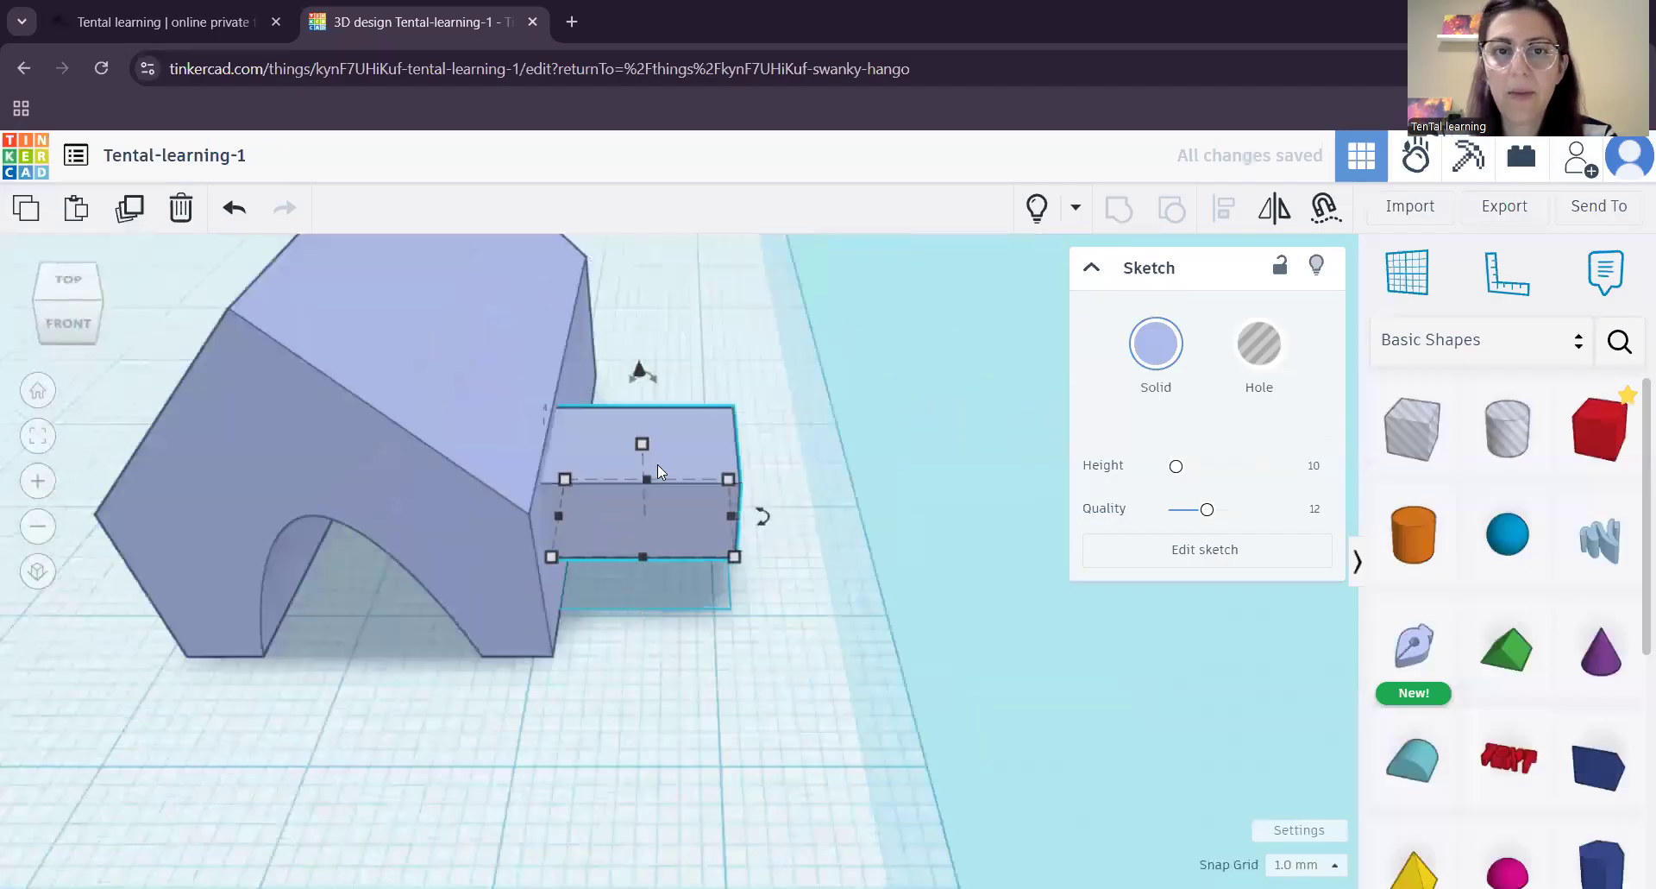
{"action": "left_click", "coordinate": [1258, 349]}
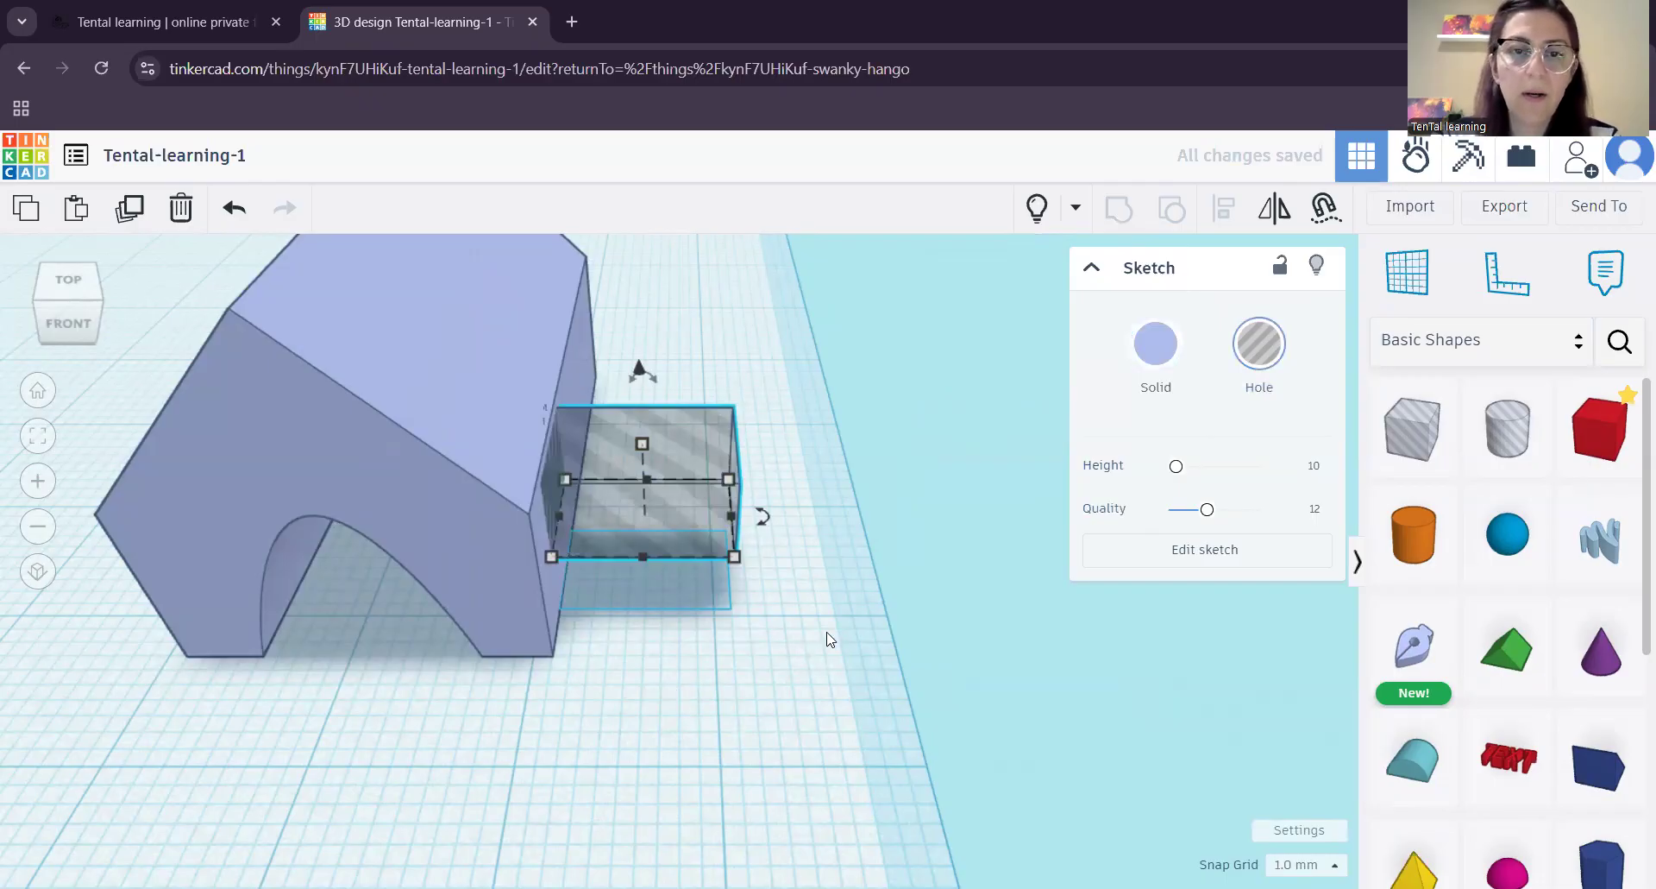
- Move the window hole block inward through the side wall until only a small part sticks out
{"action": "right_click_drag", "start_coordinate": [711, 667], "coordinate": [728, 382]}
{"action": "scroll", "coordinate": [633, 547], "scroll_direction": "down", "scroll_amount": 5}
{"action": "scroll", "coordinate": [595, 556], "scroll_direction": "up", "scroll_amount": 4}
{"action": "left_click", "coordinate": [754, 402]}
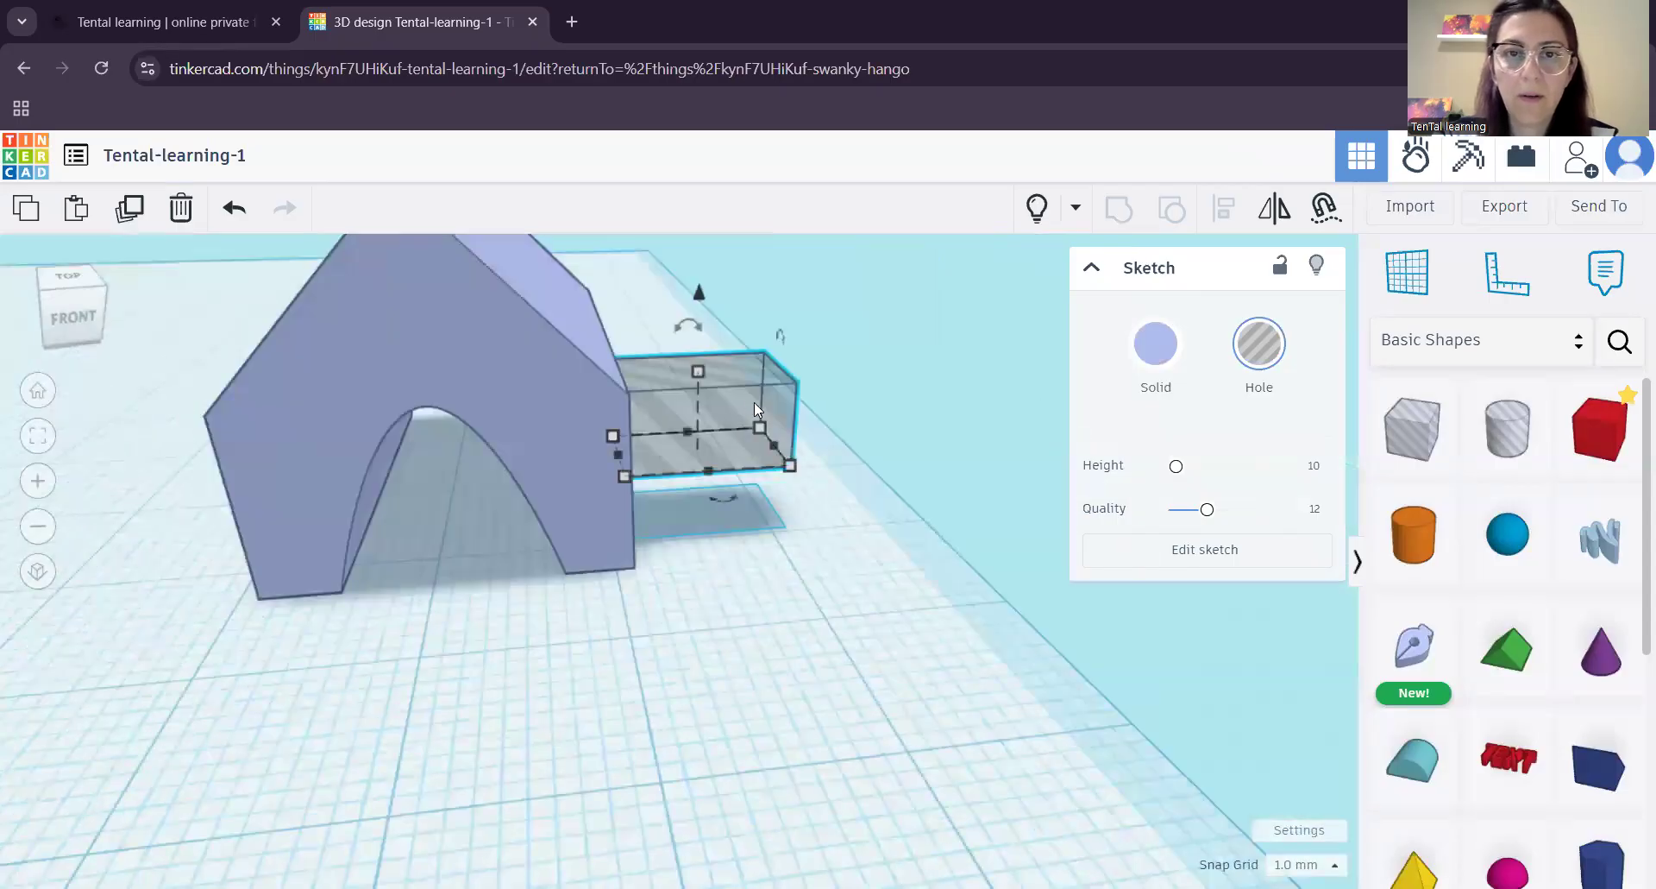
{"action": "key", "text": "Left"}
{"action": "key", "text": "Left"}
{"action": "key", "text": "Left"}
{"action": "key", "text": "Left"}
{"action": "key", "text": "Left"}
{"action": "key", "text": "Left"}
{"action": "key", "text": "Left"}
{"action": "key", "text": "Left"}
{"action": "key", "text": "Left"}
{"action": "key", "text": "Left"}
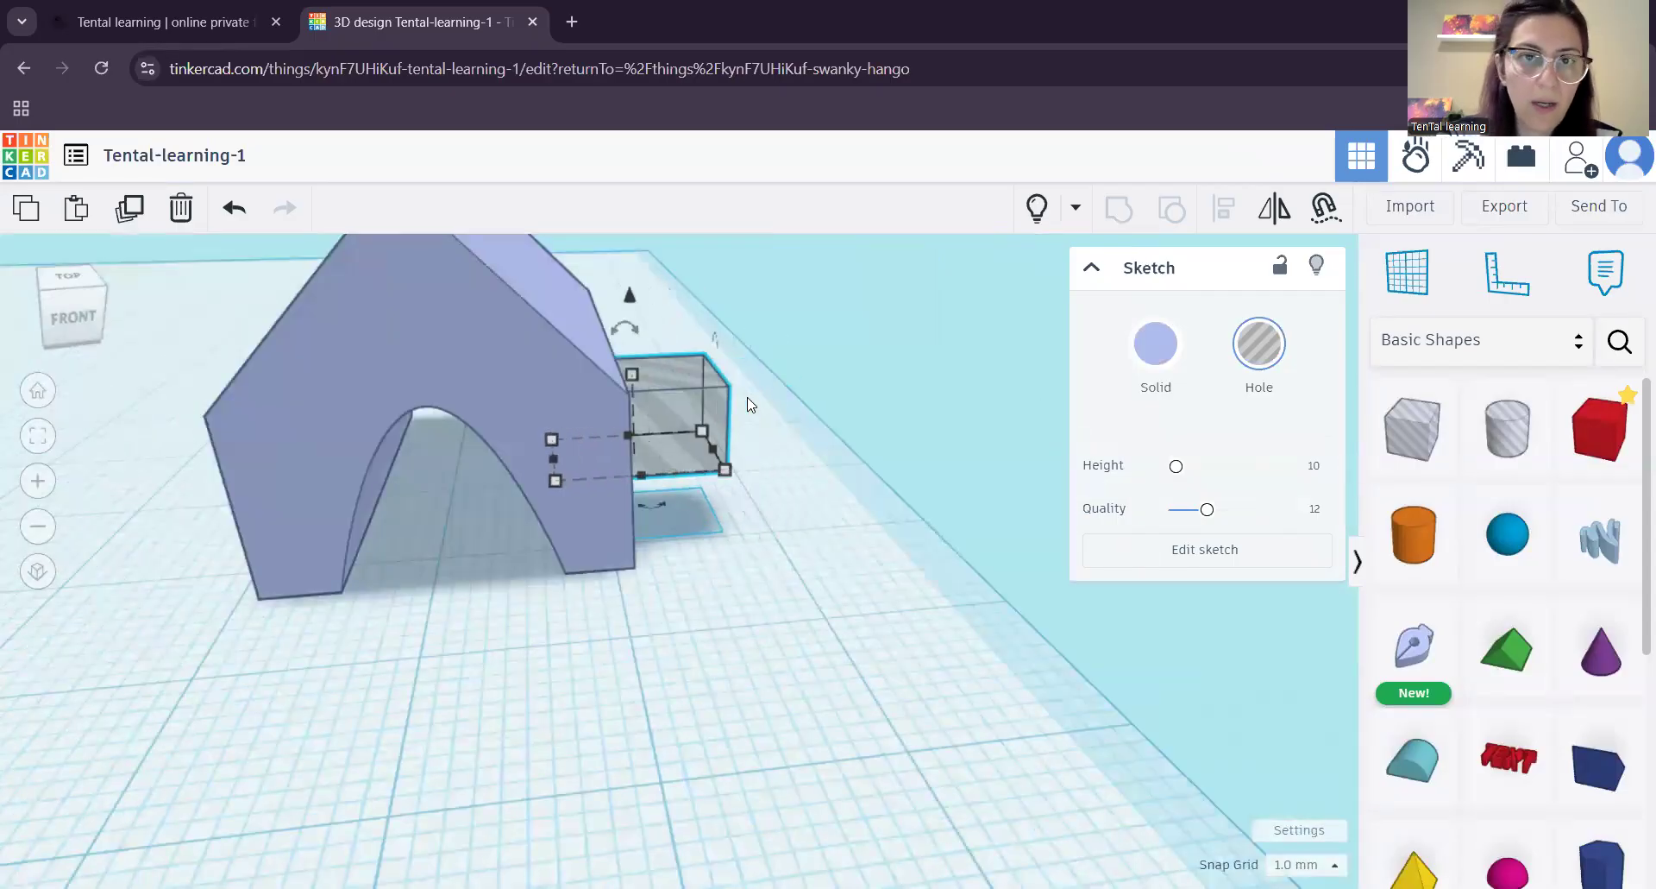
{"action": "key", "text": "Left"}
{"action": "key", "text": "Left"}
{"action": "key", "text": "Left"}
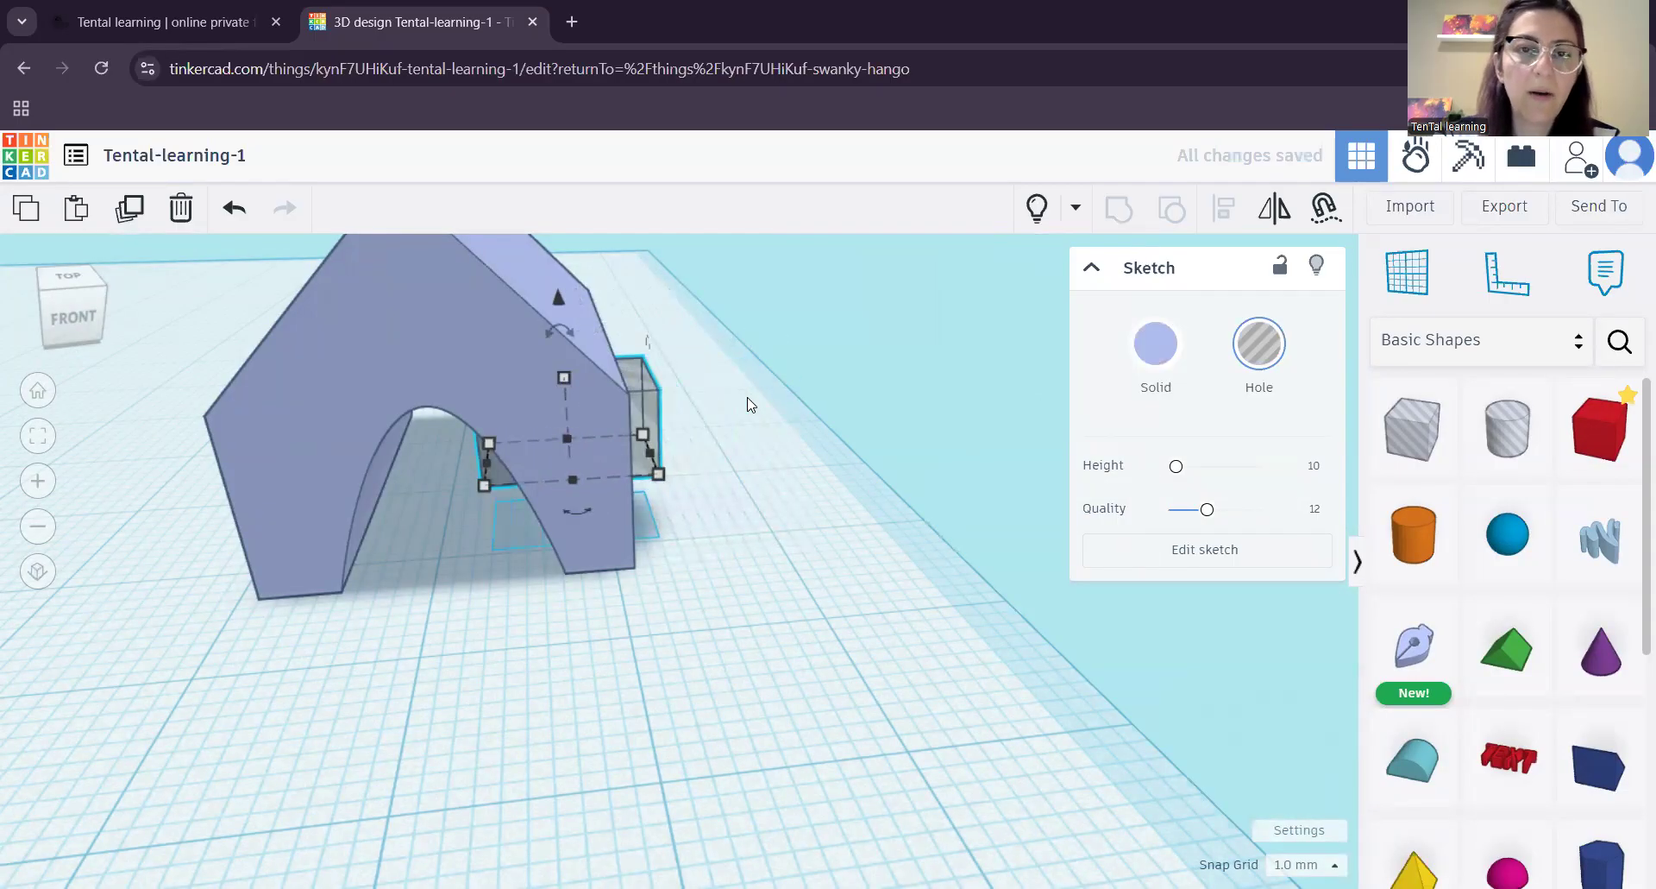
- Group the house with the window hole block to cut the opening, and inspect the cut in the side wall
{"action": "right_click_drag", "start_coordinate": [628, 597], "coordinate": [671, 611]}
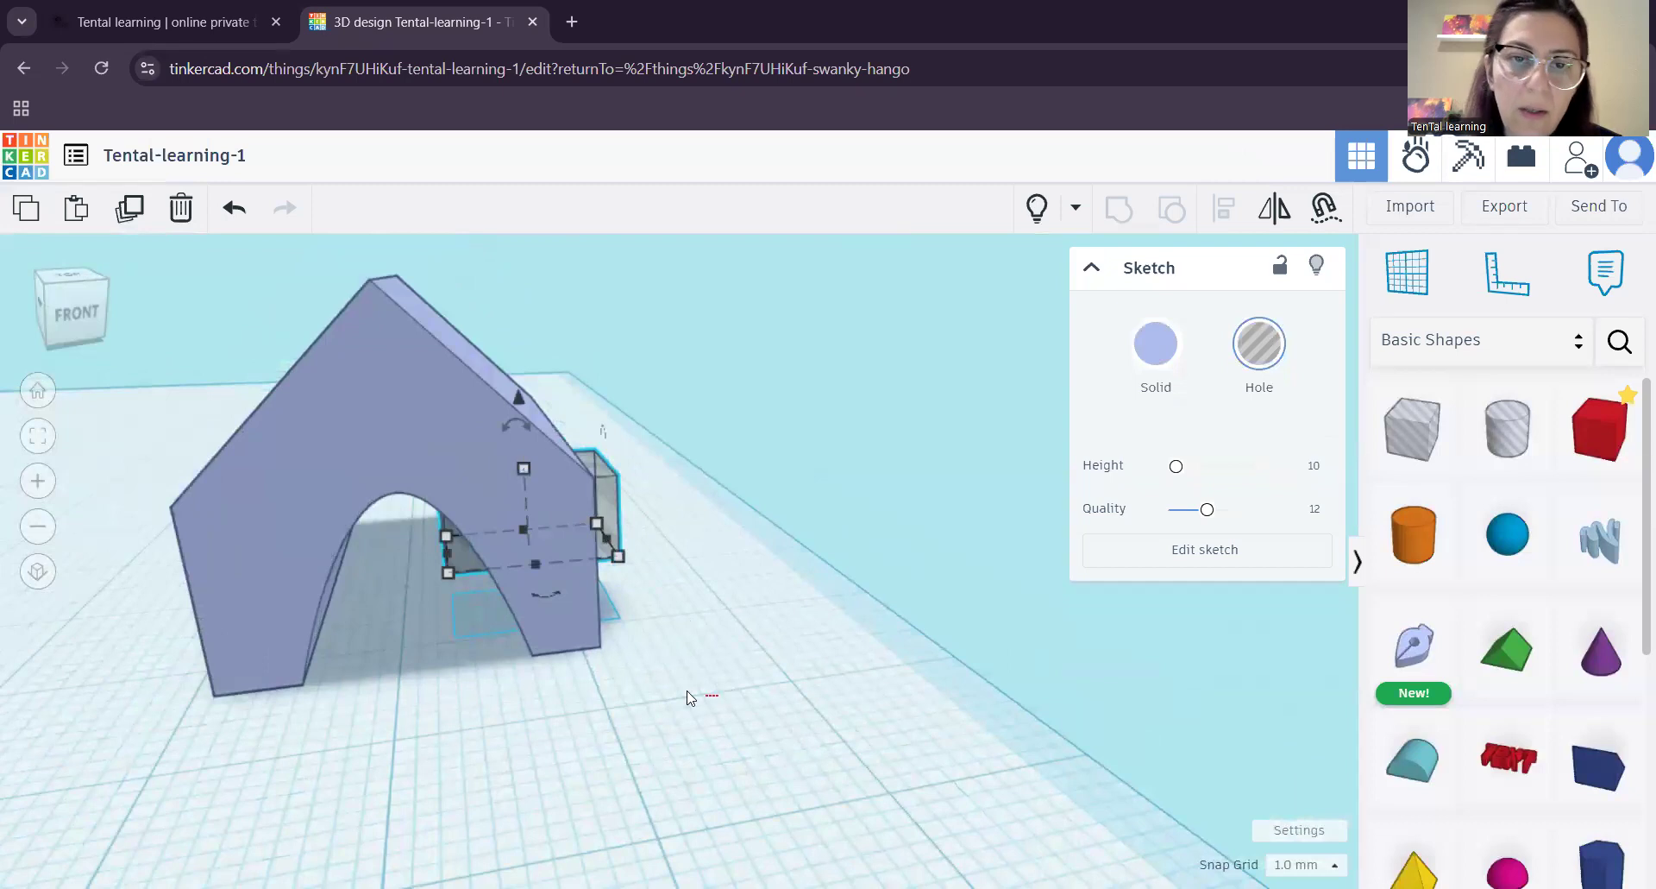
{"action": "left_click_drag", "start_coordinate": [498, 570], "coordinate": [486, 448]}
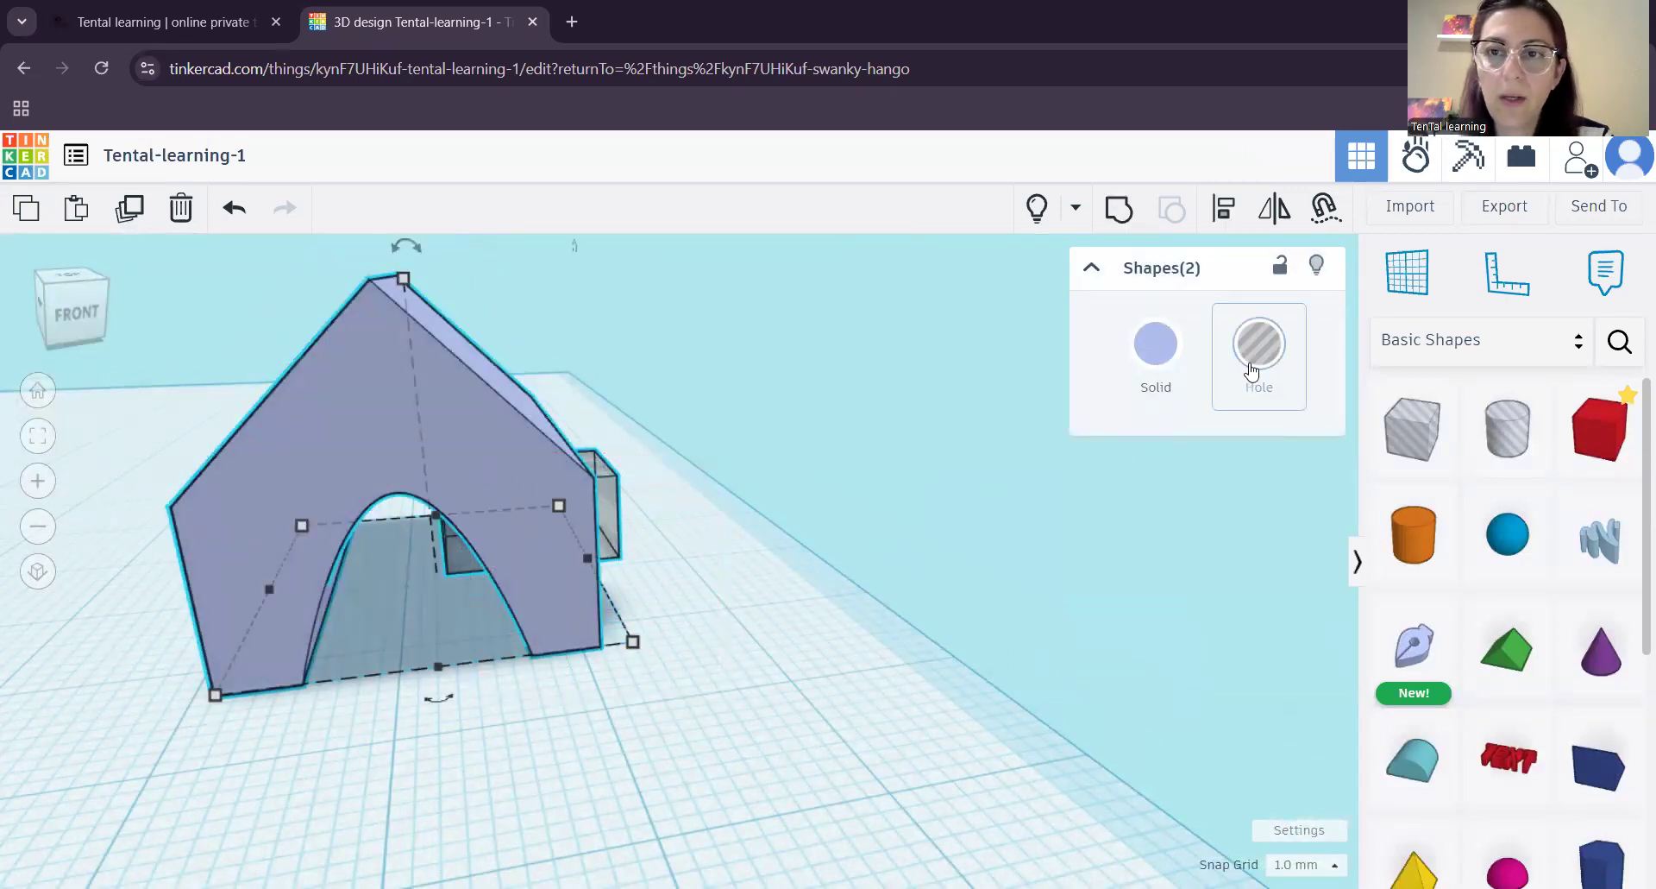
{"action": "left_click", "coordinate": [1119, 208]}
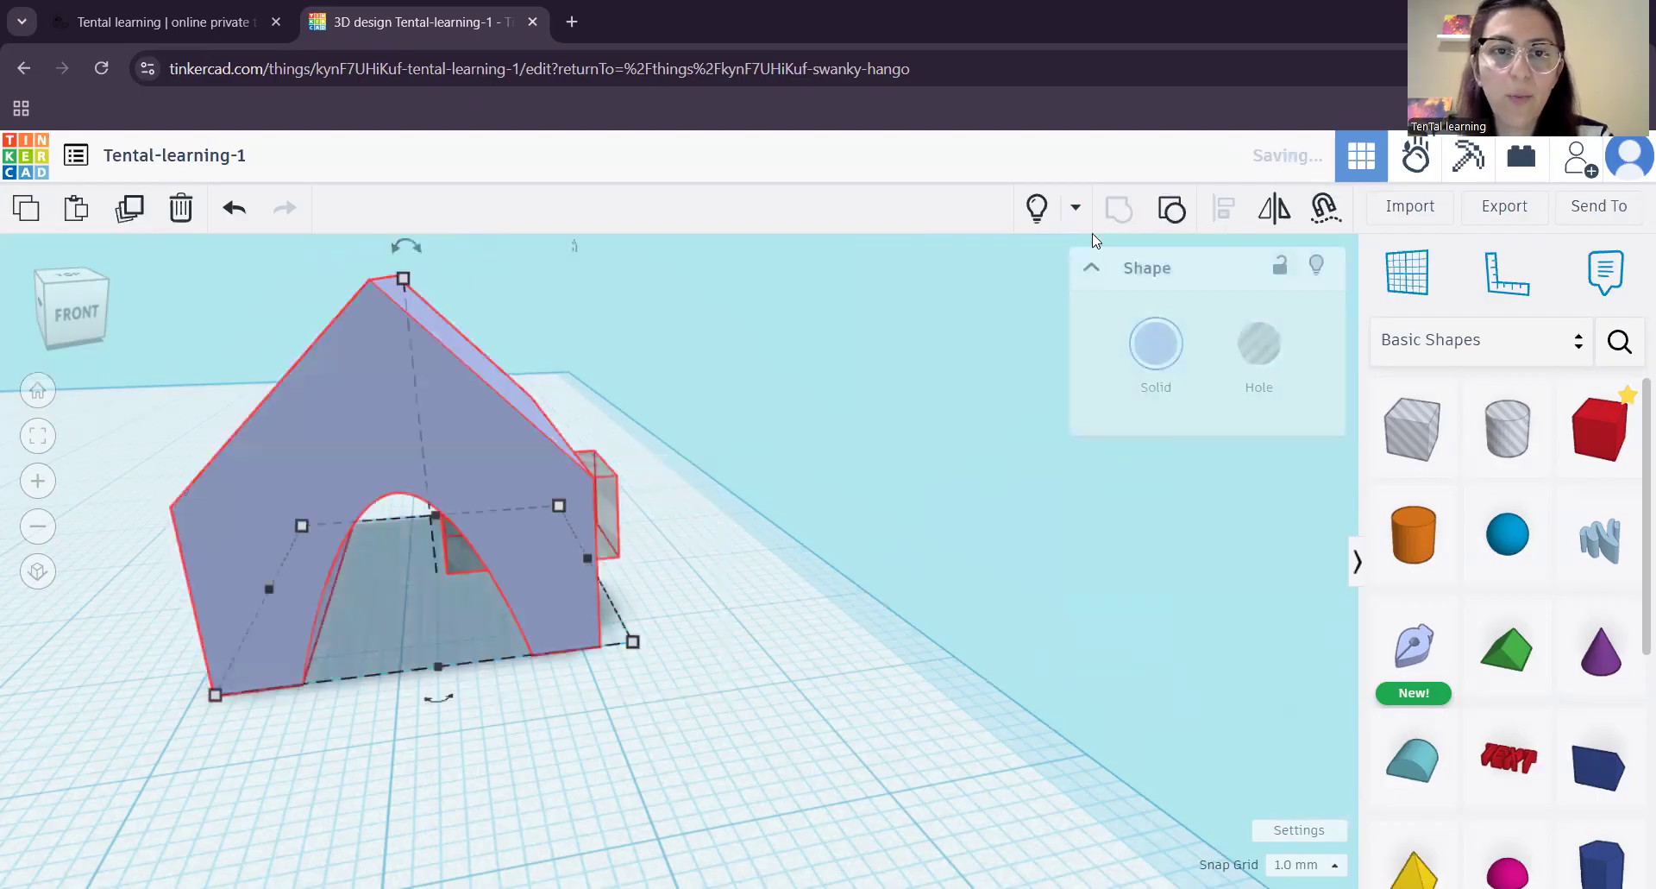
{"action": "right_click_drag", "start_coordinate": [748, 747], "coordinate": [566, 740]}
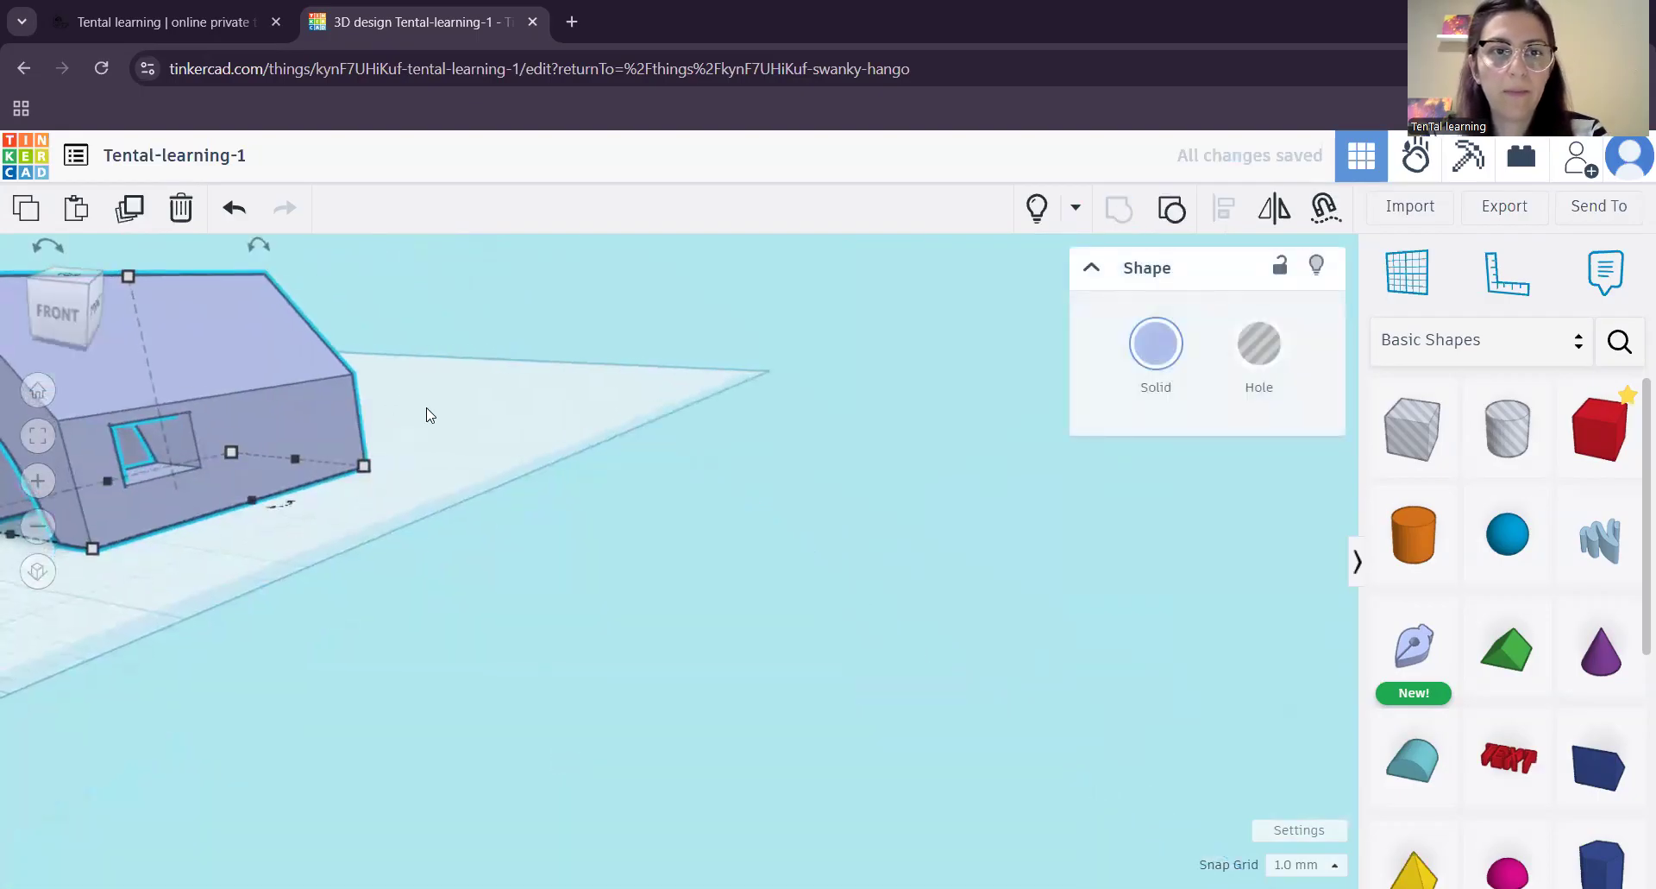
{"action": "middle_click_drag", "start_coordinate": [429, 414], "coordinate": [616, 550]}
{"action": "right_click_drag", "start_coordinate": [509, 768], "coordinate": [445, 613]}
{"action": "scroll", "coordinate": [445, 613], "scroll_direction": "up", "scroll_amount": 5}
{"action": "right_click_drag", "start_coordinate": [543, 664], "coordinate": [604, 662]}
{"action": "scroll", "coordinate": [602, 656], "scroll_direction": "down", "scroll_amount": 6}
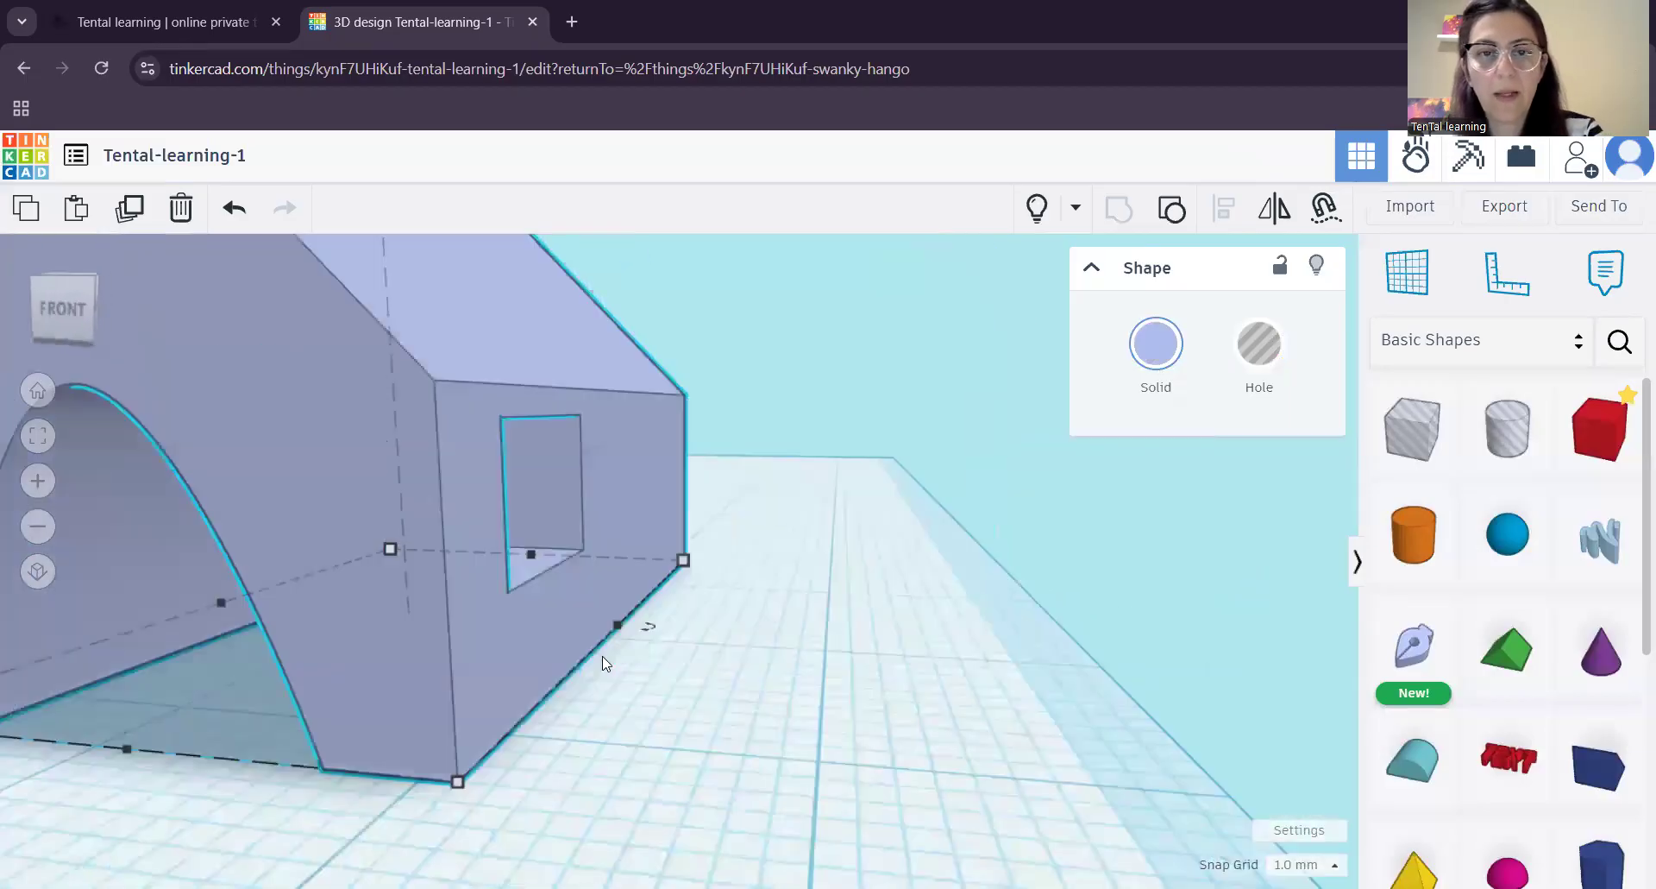
{"action": "right_click_drag", "start_coordinate": [632, 767], "coordinate": [557, 773]}
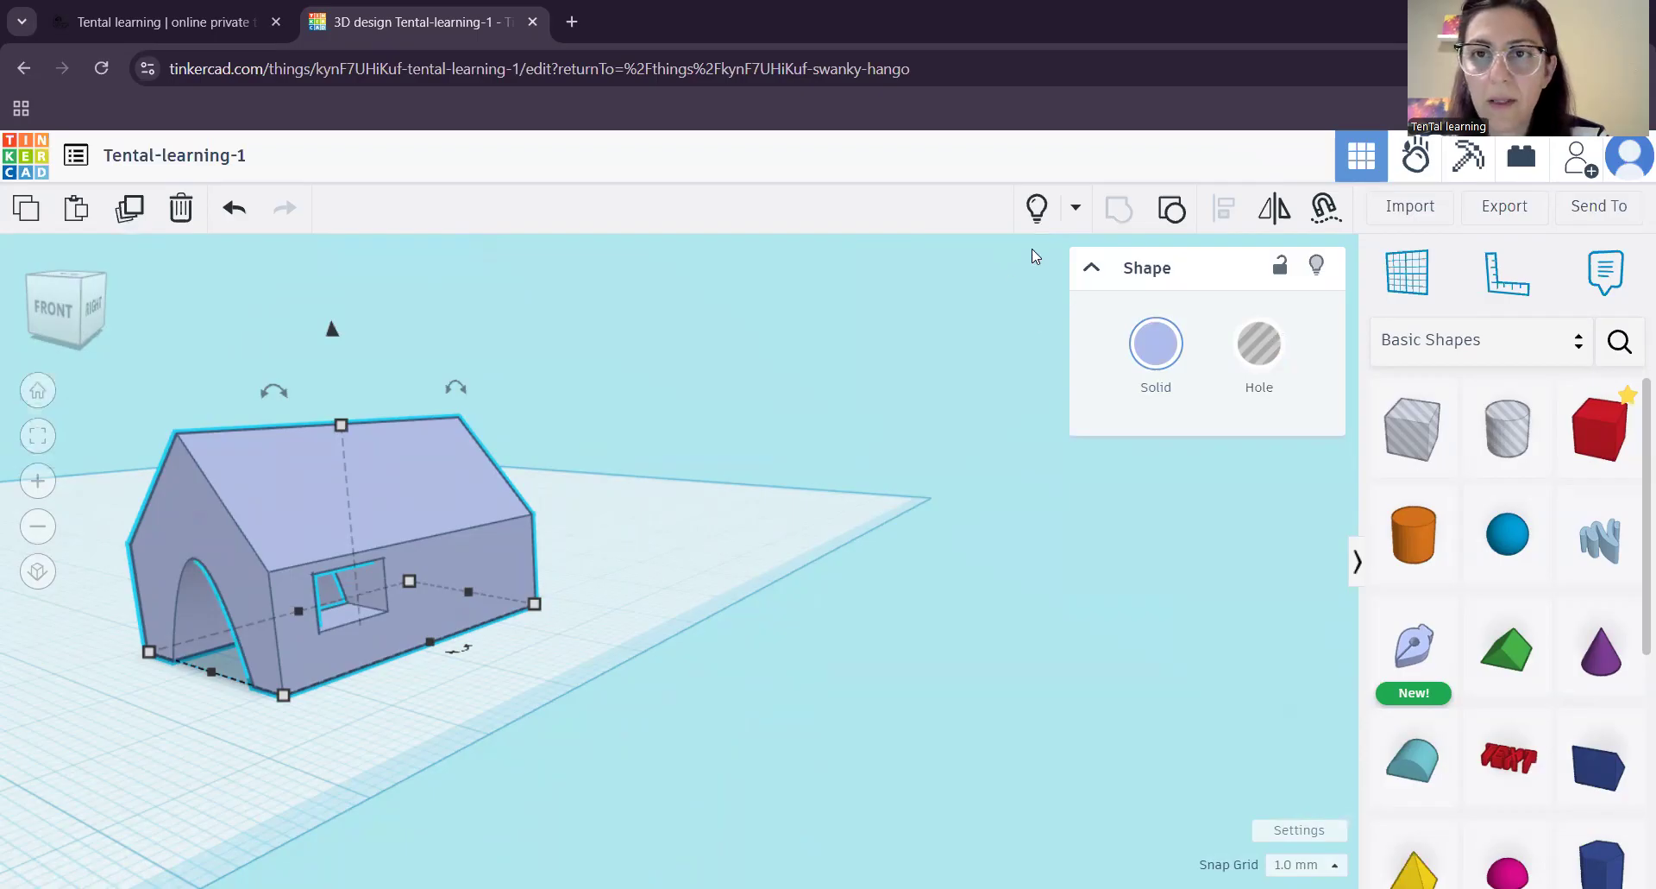
- Ungroup the house and the window hole block into separate shapes, and clear the selection
{"action": "left_click", "coordinate": [1172, 214]}
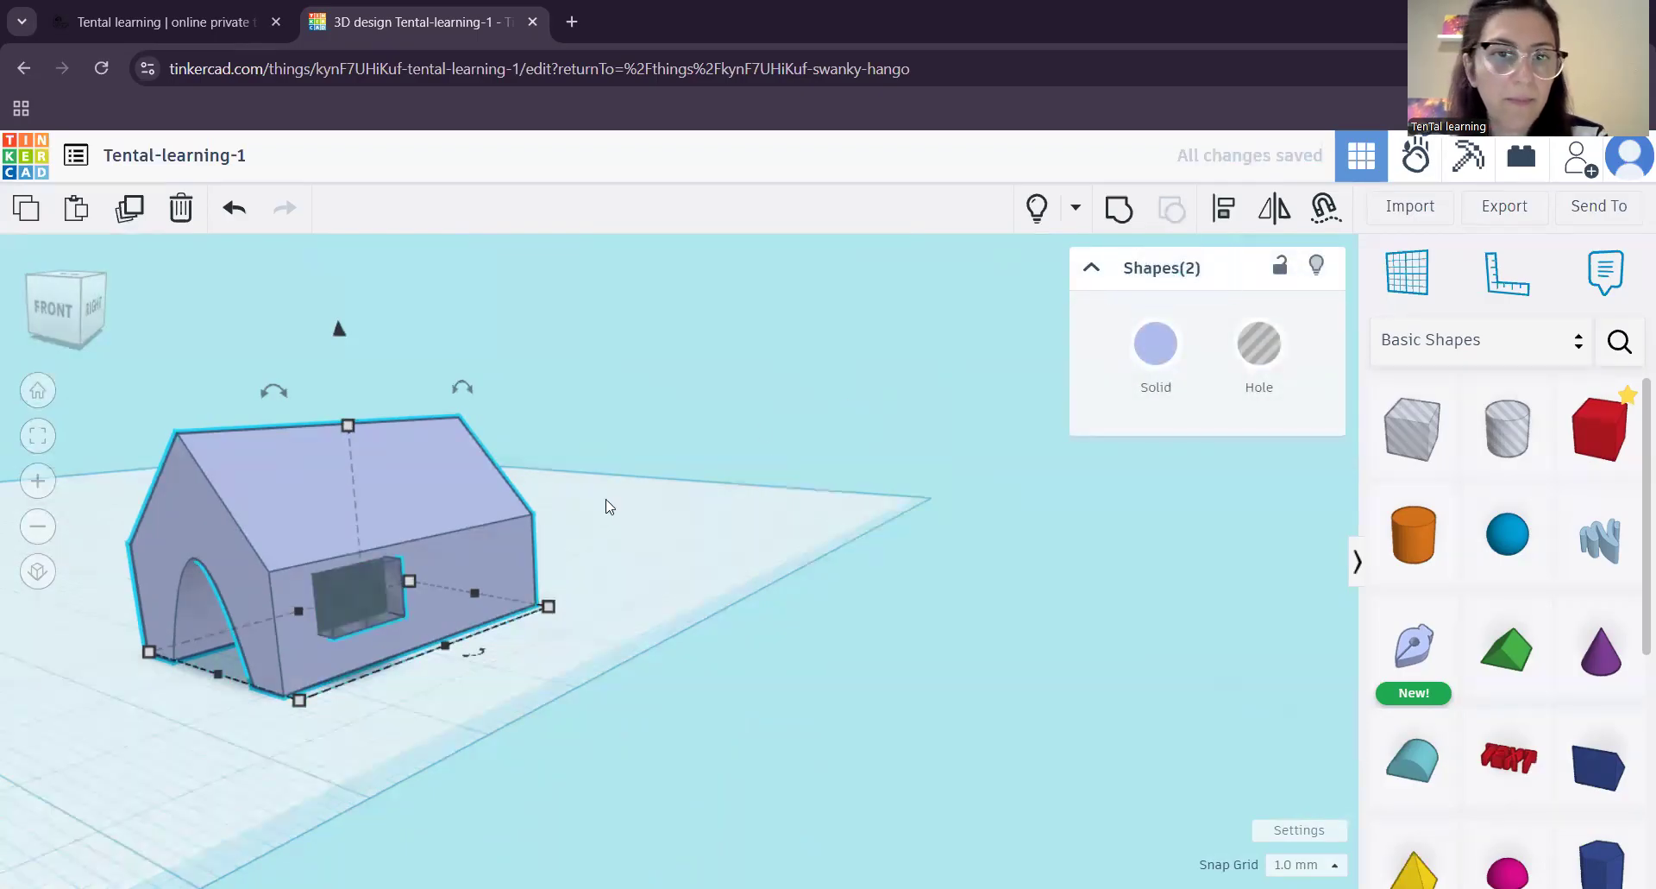
{"action": "left_click", "coordinate": [647, 548]}
{"action": "scroll", "coordinate": [636, 537], "scroll_direction": "up", "scroll_amount": 4}
{"action": "scroll", "coordinate": [604, 518], "scroll_direction": "down", "scroll_amount": 2}
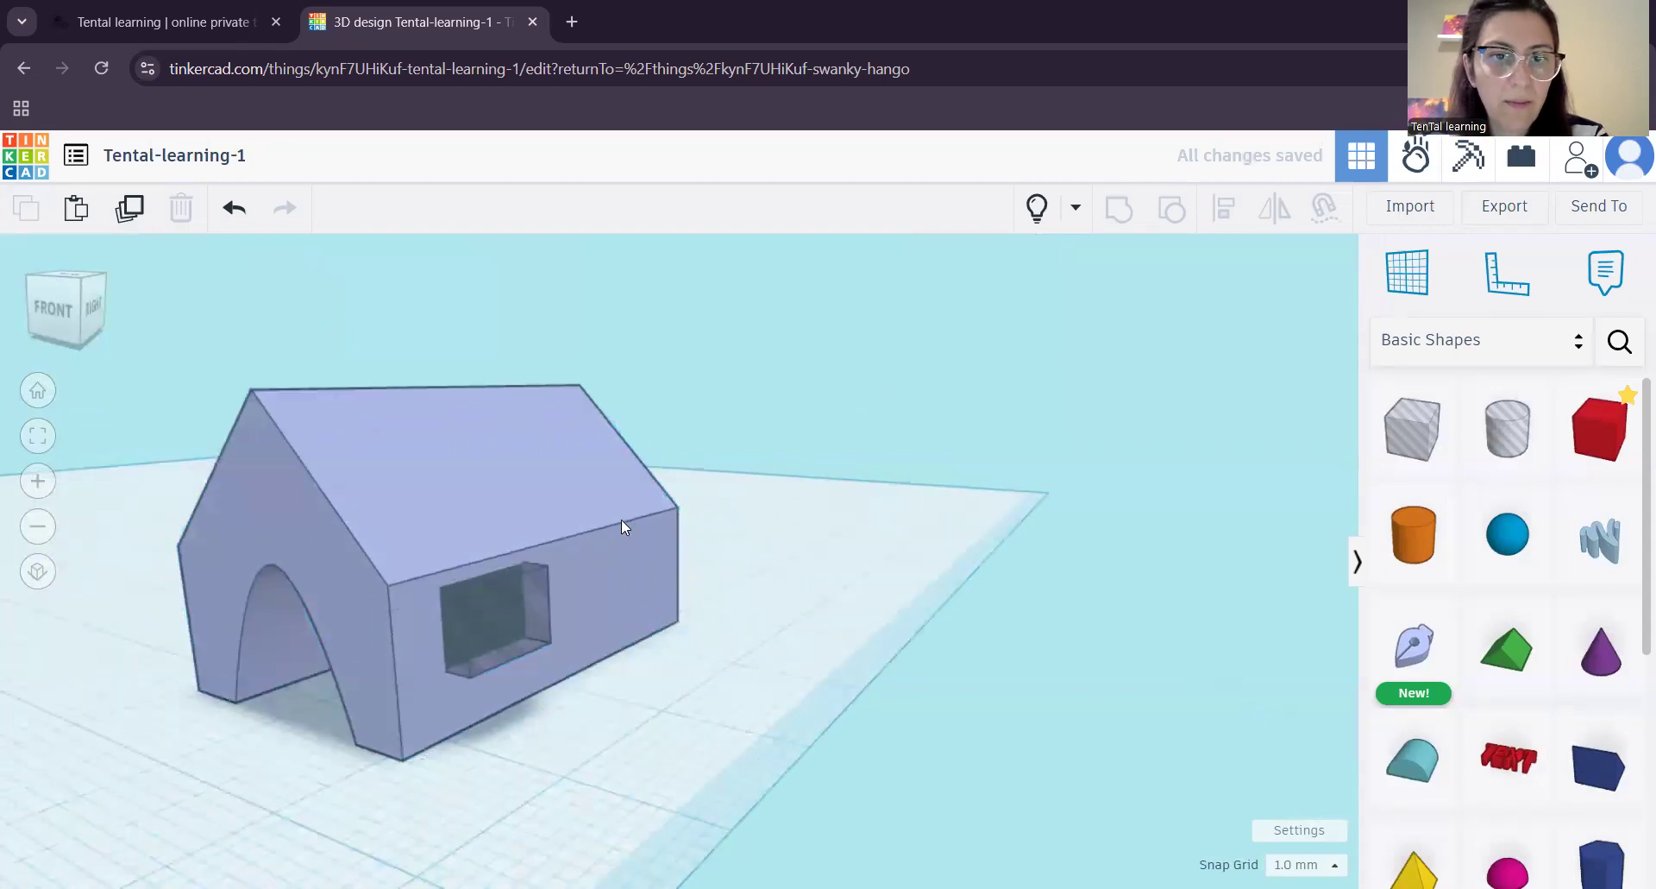
- Duplicate the window hole block and move the copy along the side wall toward the back of the house
{"action": "left_click", "coordinate": [490, 639]}
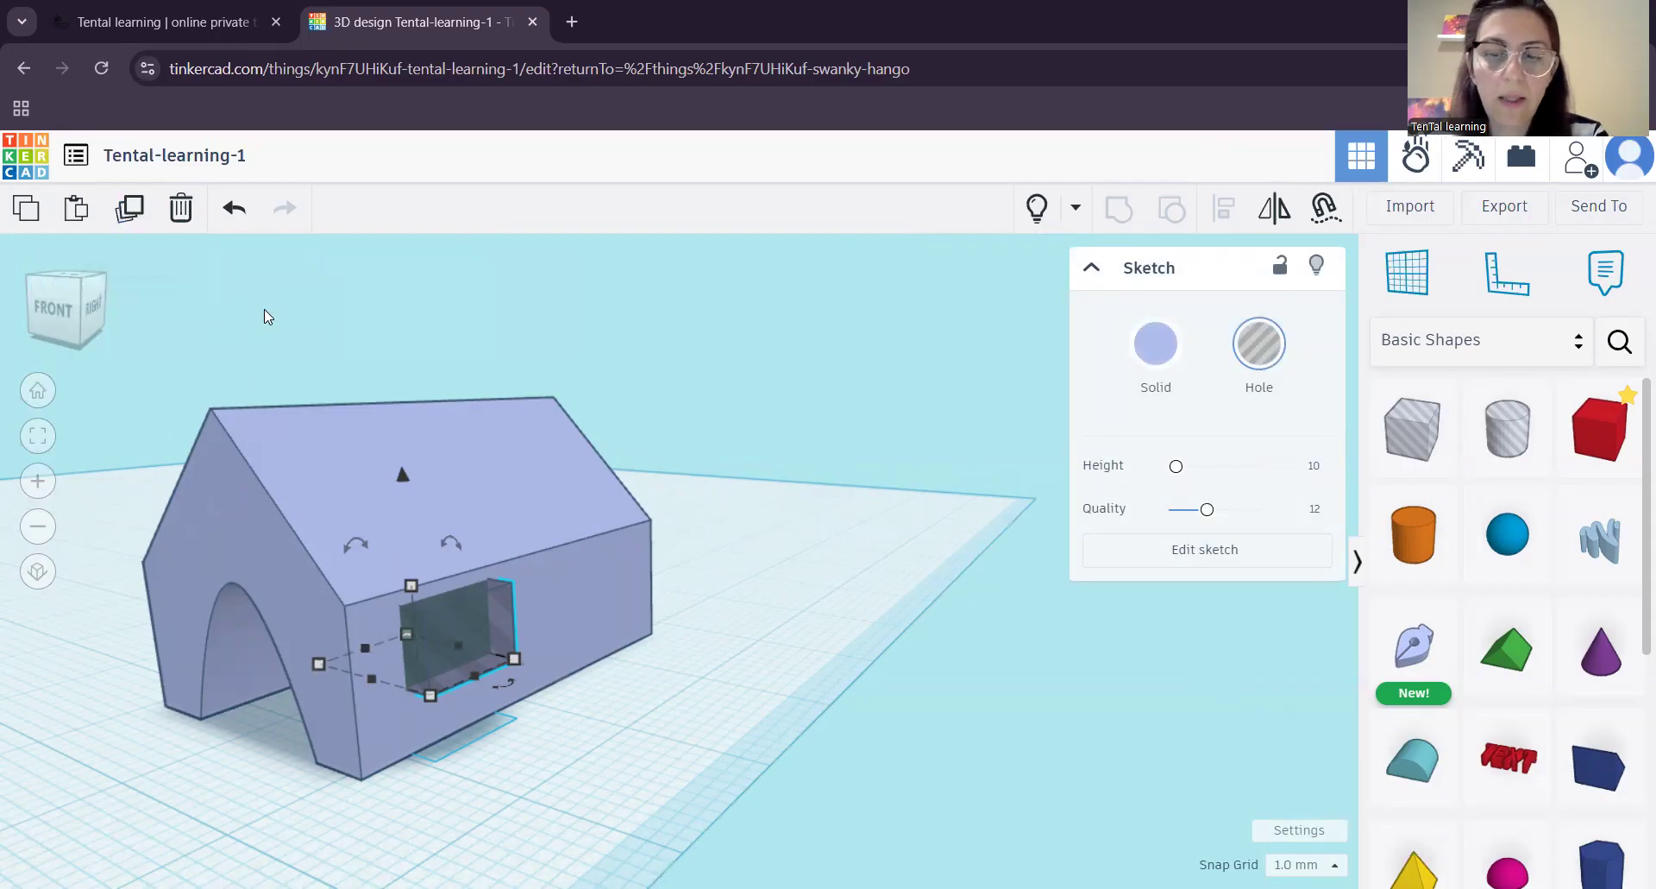
{"action": "key", "text": "Right"}
{"action": "key", "text": "Right"}
{"action": "key", "text": "Right"}
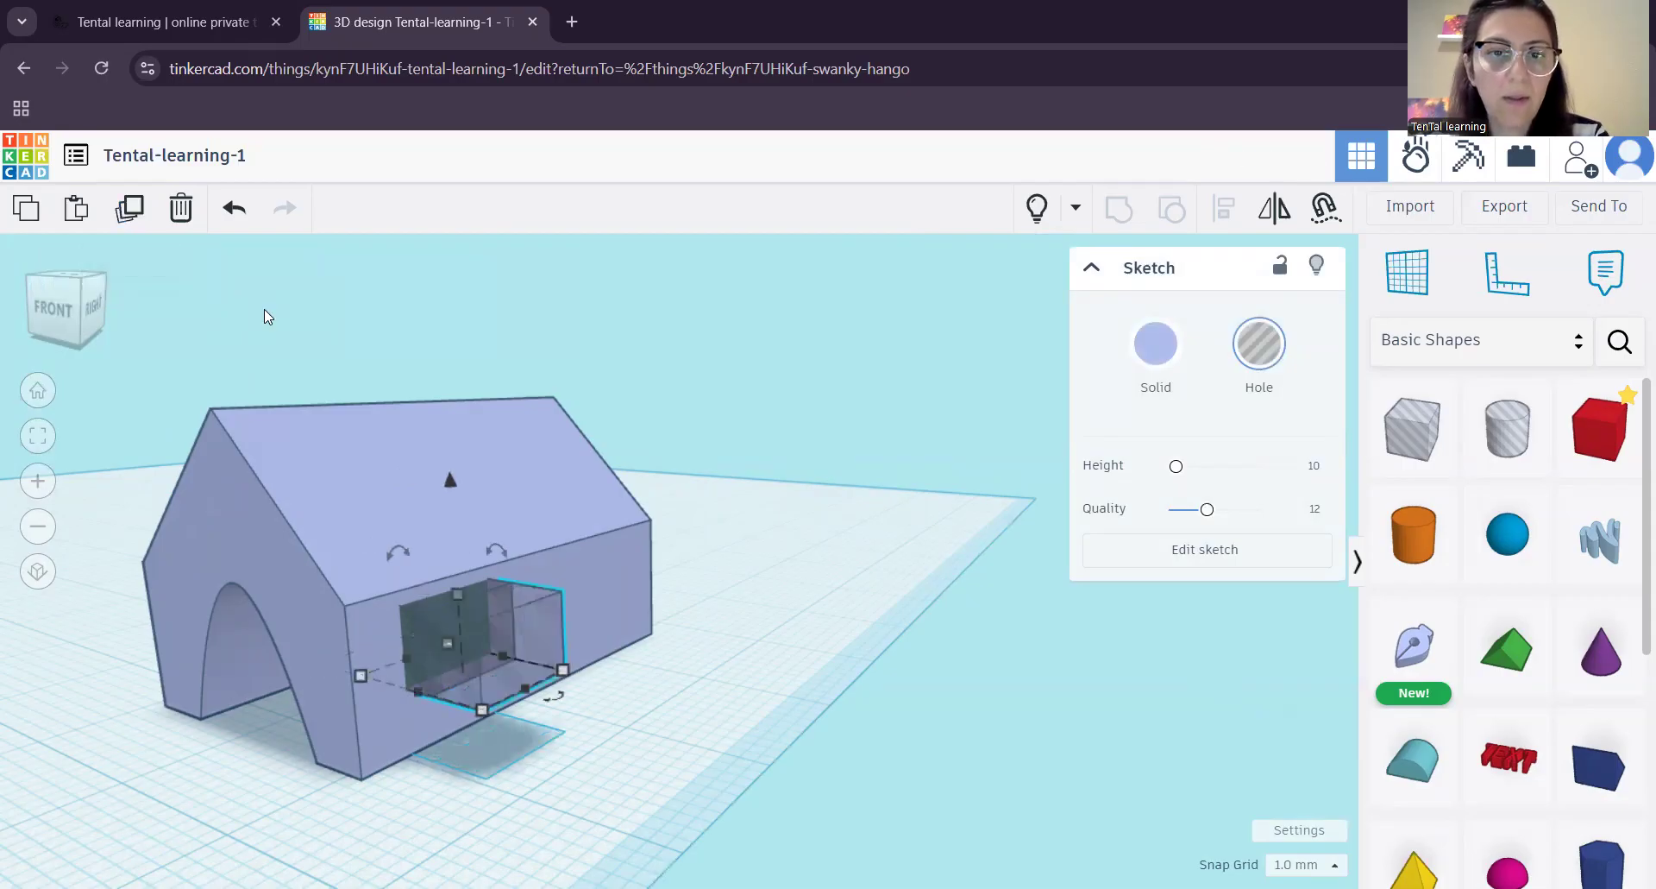
{"action": "key", "text": "Right"}
{"action": "key", "text": "Right"}
{"action": "key", "text": "Right"}
{"action": "key", "text": "Right"}
{"action": "key", "text": "Right"}
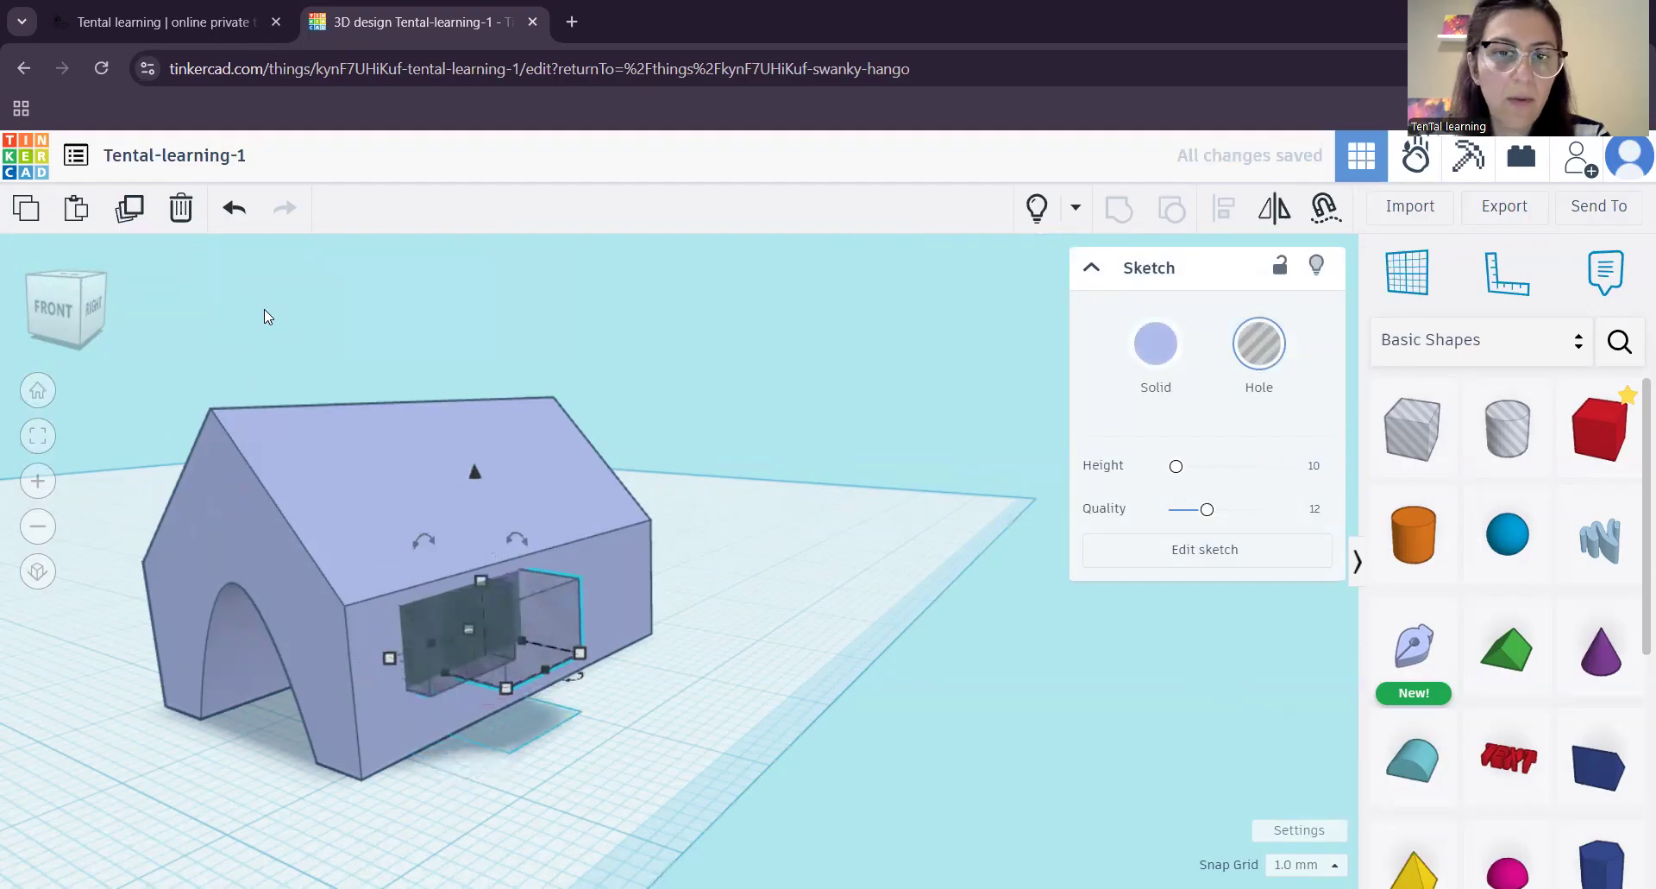
{"action": "key", "text": "Right"}
{"action": "key", "text": "Right"}
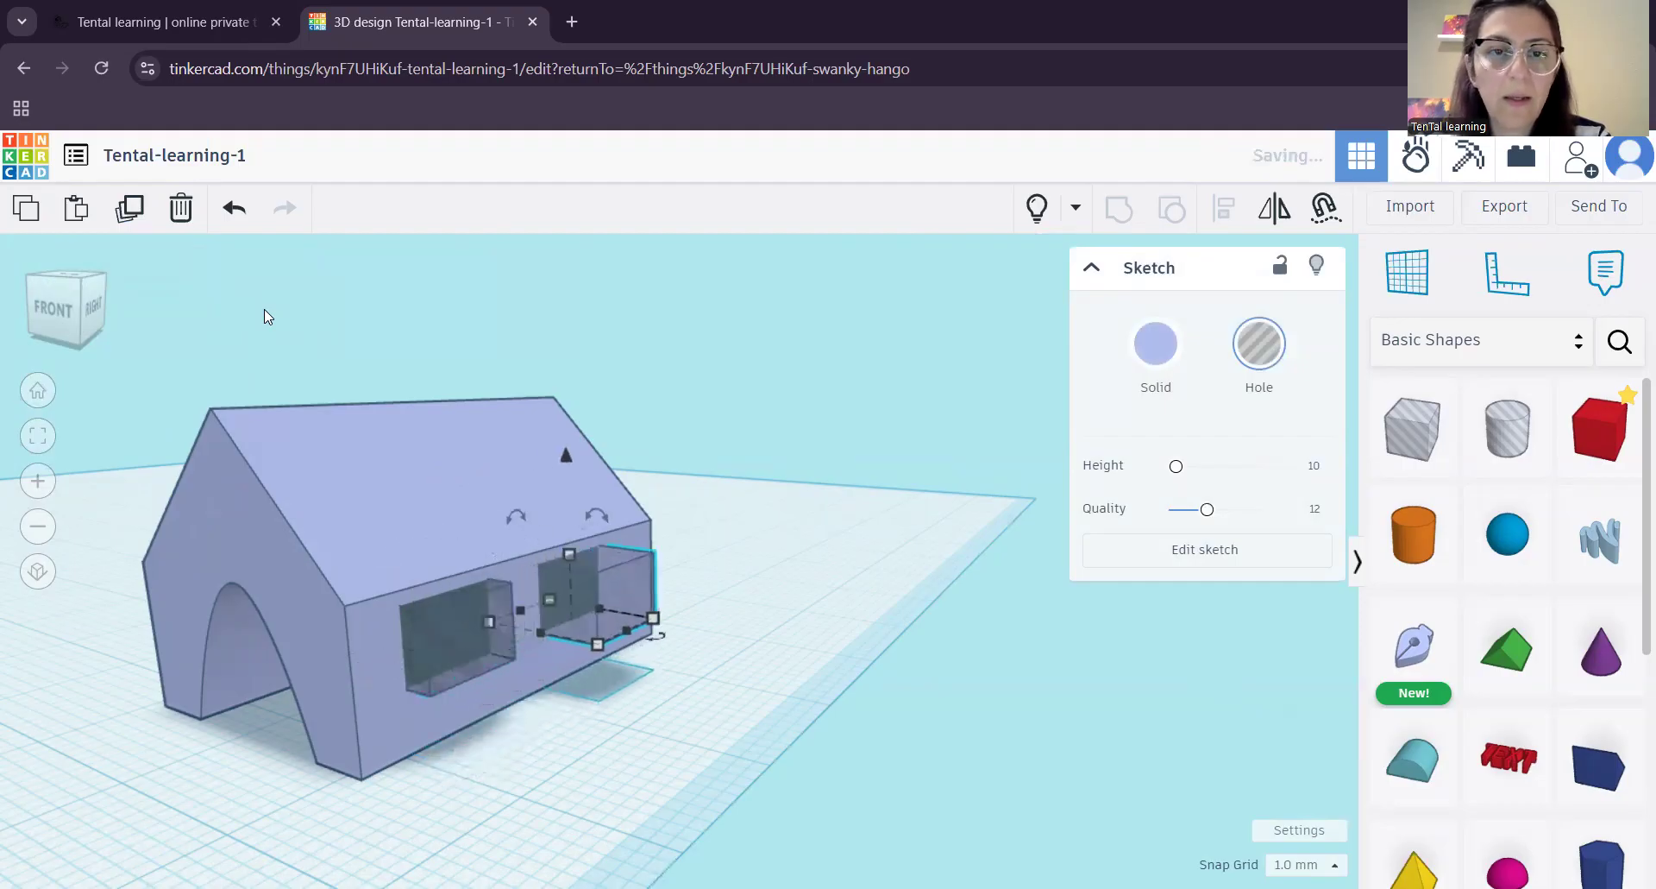
- Adjust the copied window hole block's position on the side wall, bringing it closer to the first window with a gap between them
{"action": "right_click_drag", "start_coordinate": [358, 666], "coordinate": [448, 662]}
{"action": "right_click_drag", "start_coordinate": [493, 655], "coordinate": [456, 669]}
{"action": "key", "text": "Left"}
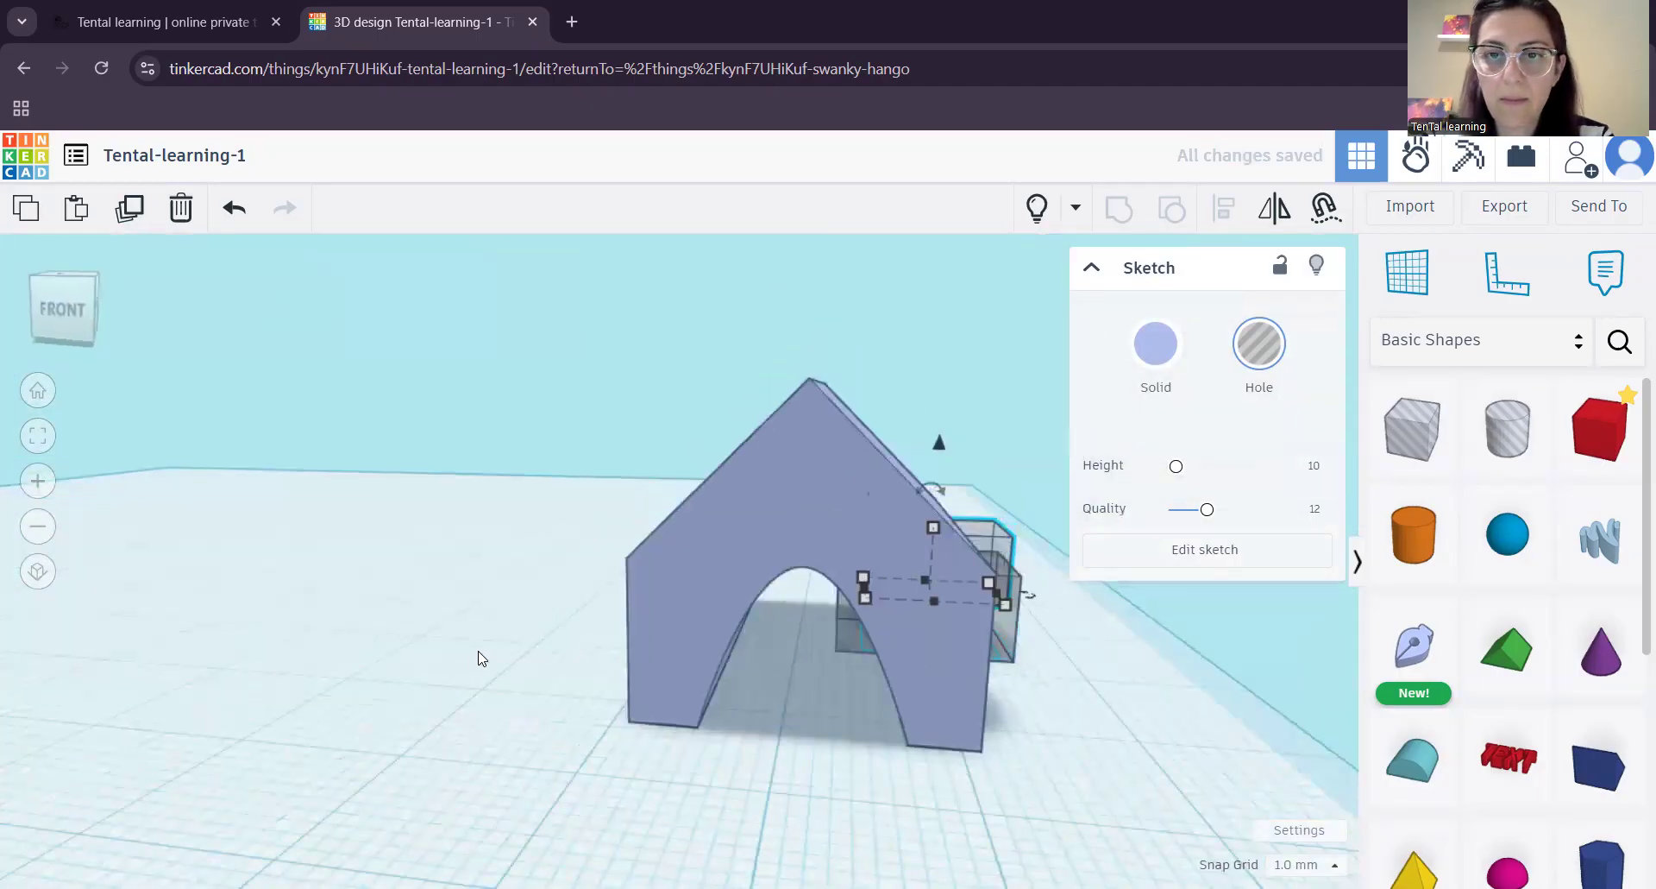
{"action": "right_click_drag", "start_coordinate": [607, 617], "coordinate": [535, 609]}
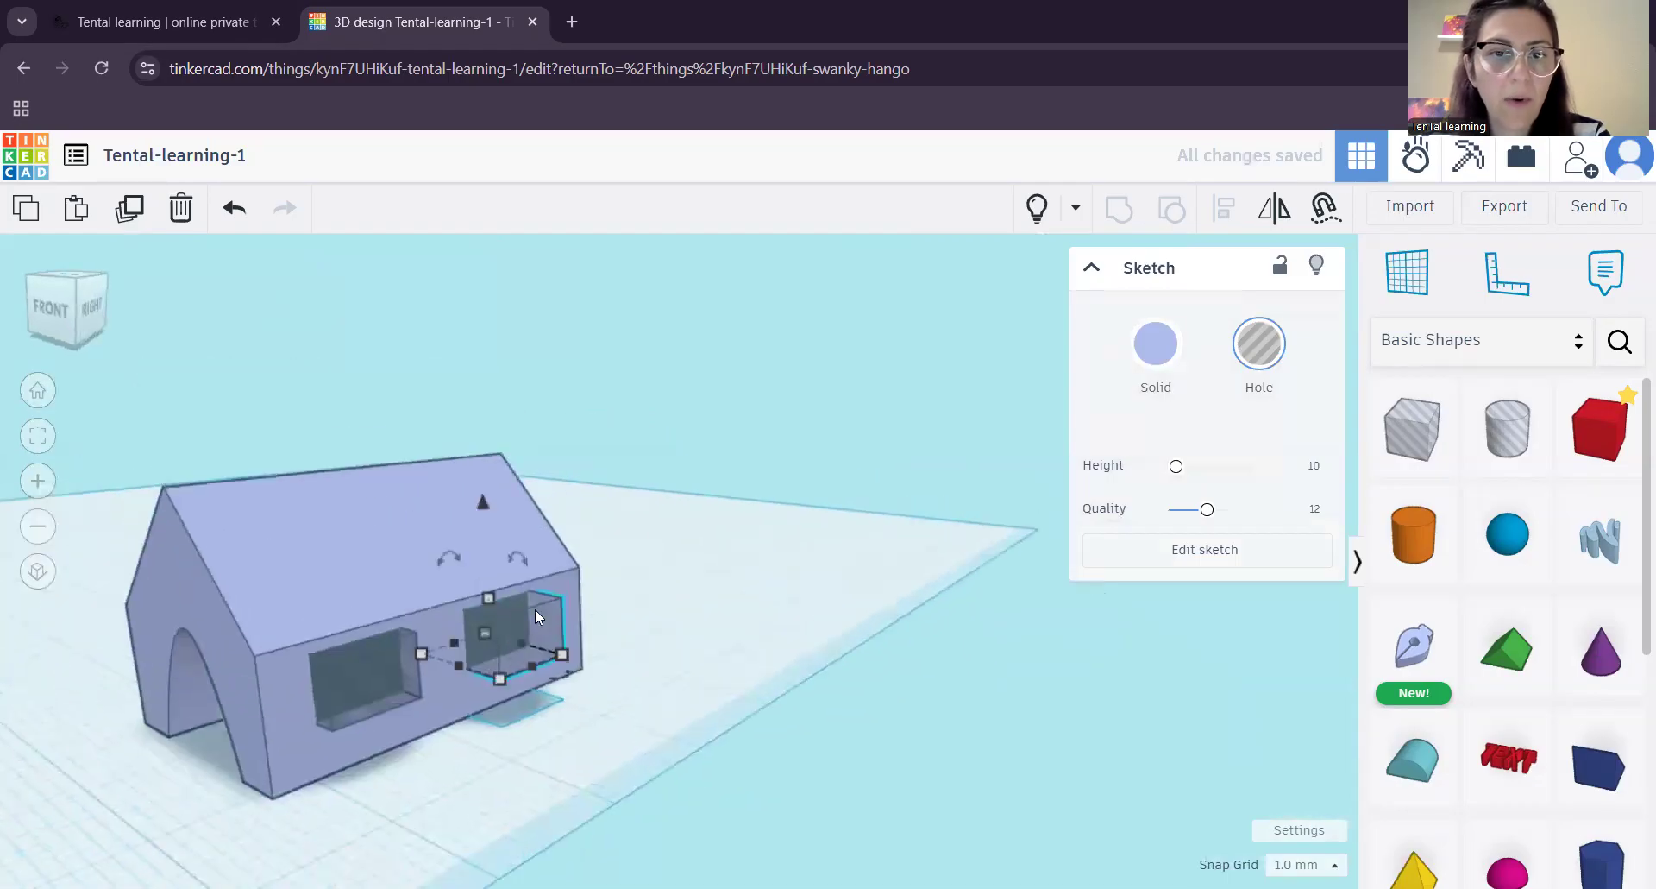
{"action": "scroll", "coordinate": [565, 633], "scroll_direction": "up", "scroll_amount": 3}
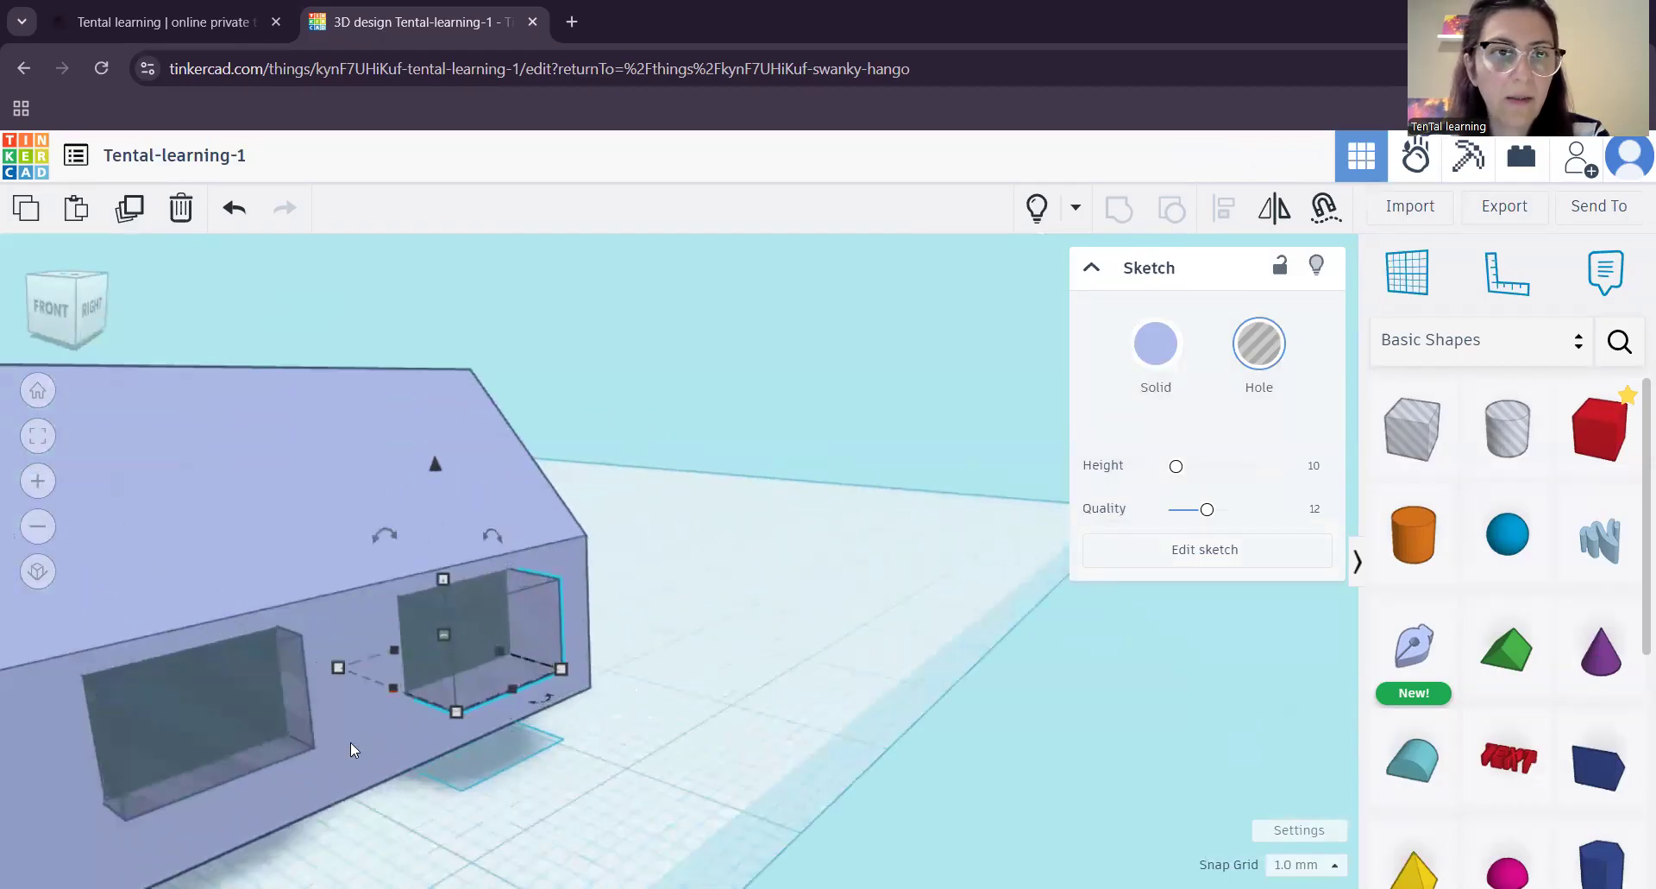
{"action": "right_click_drag", "start_coordinate": [591, 661], "coordinate": [540, 615]}
{"action": "left_click_drag", "start_coordinate": [466, 451], "coordinate": [462, 448]}
{"action": "key", "text": "Left"}
{"action": "key", "text": "Left"}
{"action": "key", "text": "Left"}
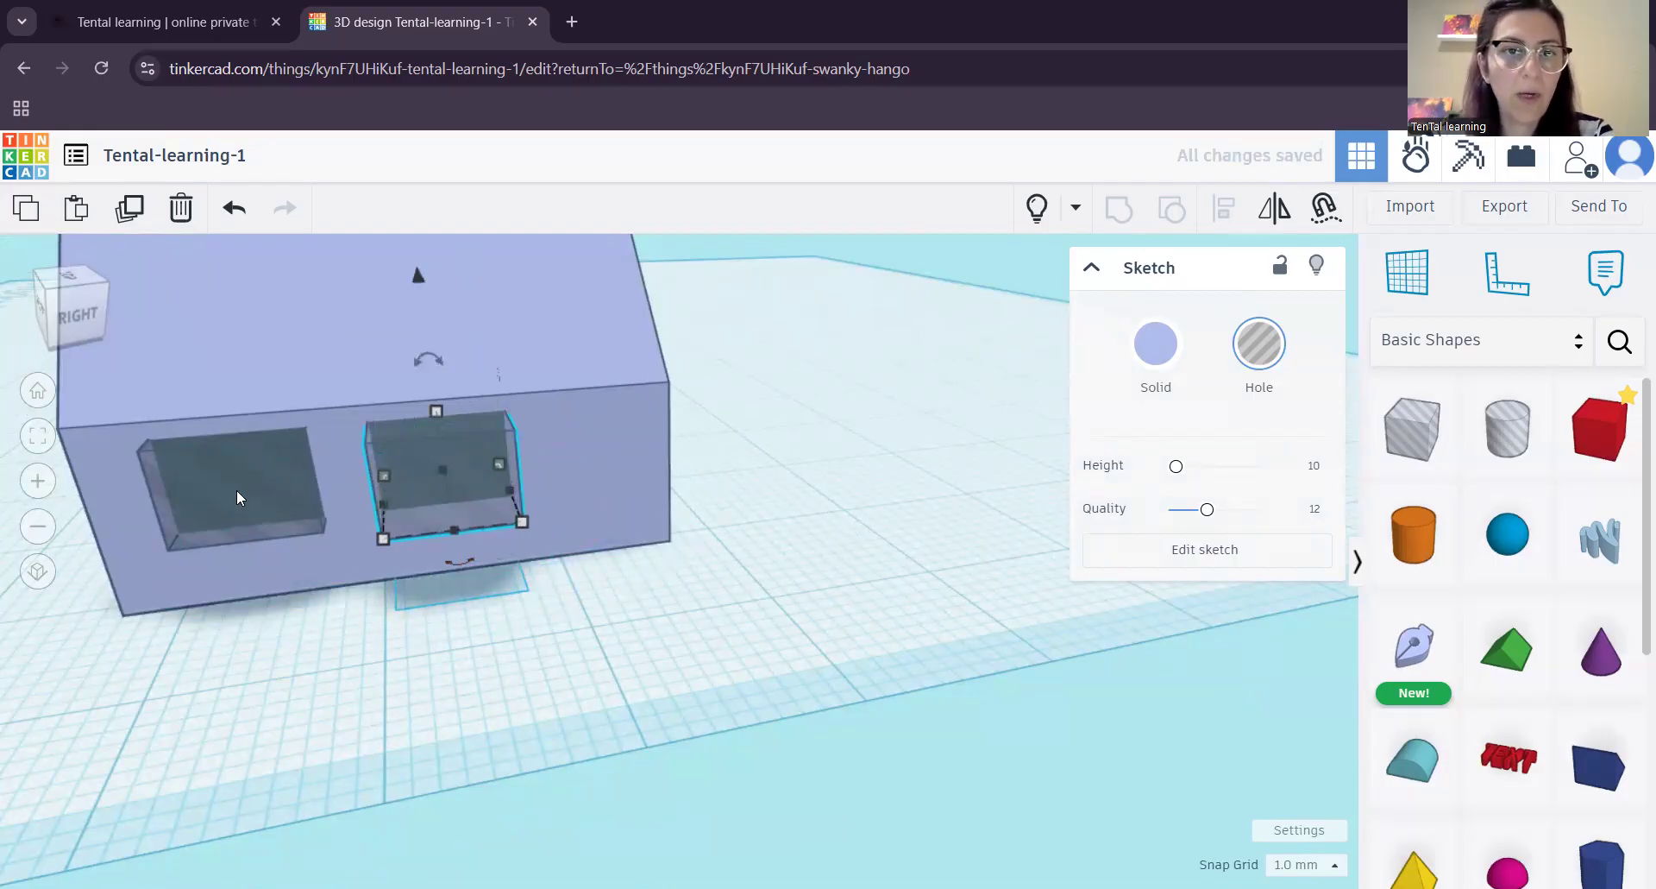
- Group the two window hole blocks on the side wall into a single hole shape
{"action": "middle_click_drag", "start_coordinate": [449, 480], "coordinate": [547, 530]}
{"action": "scroll", "coordinate": [604, 626], "scroll_direction": "up", "scroll_amount": 2}
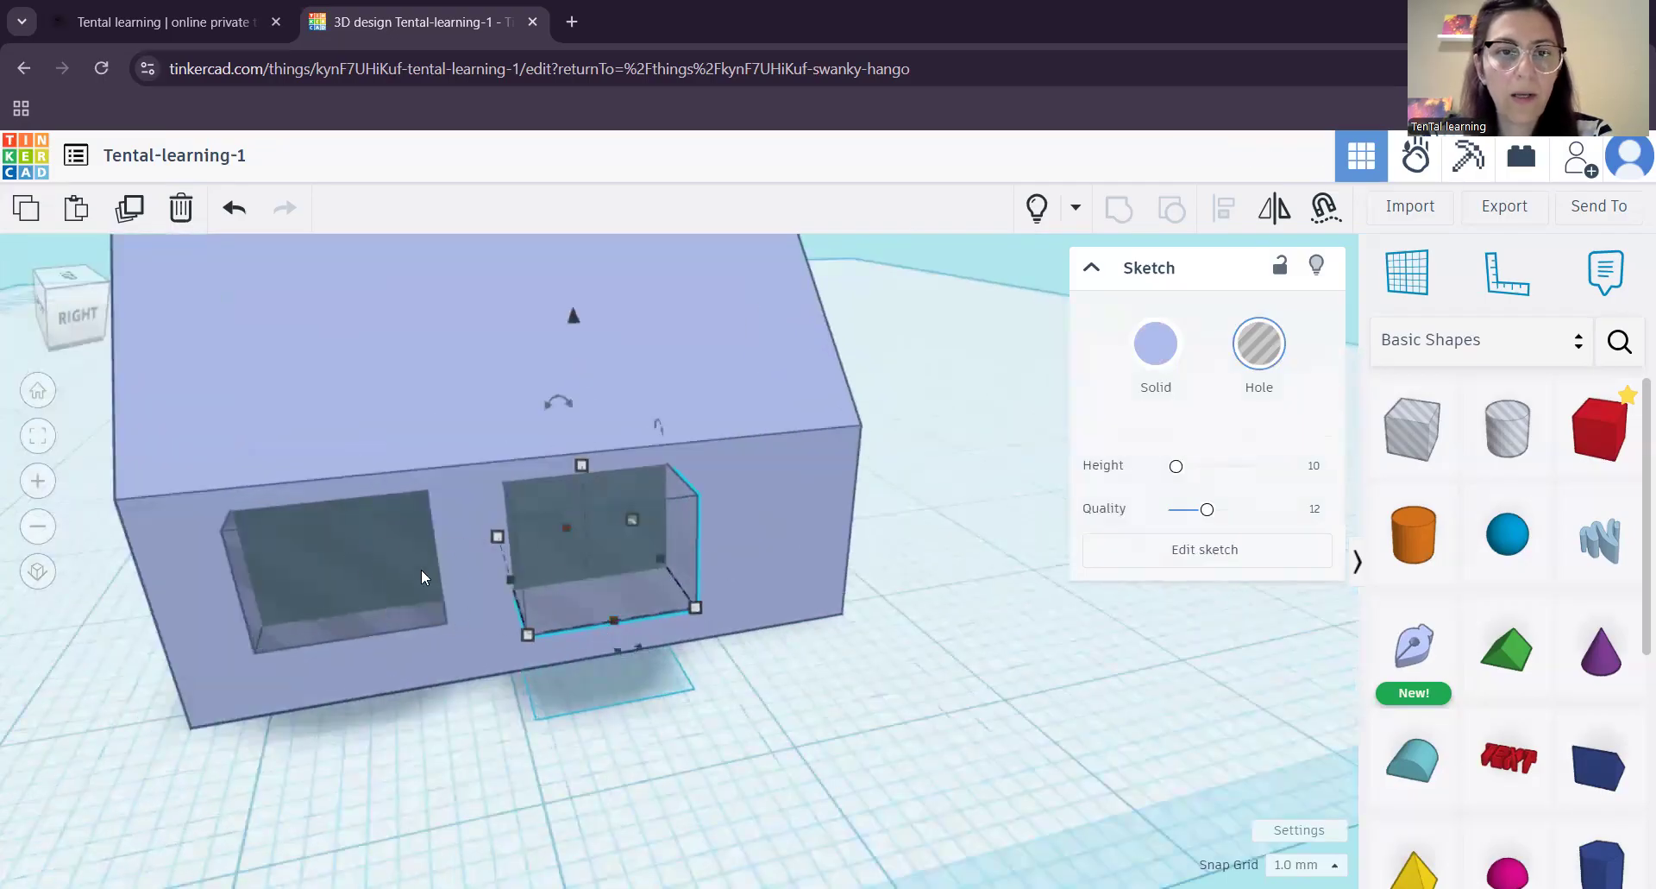
{"action": "left_click", "coordinate": [345, 555]}
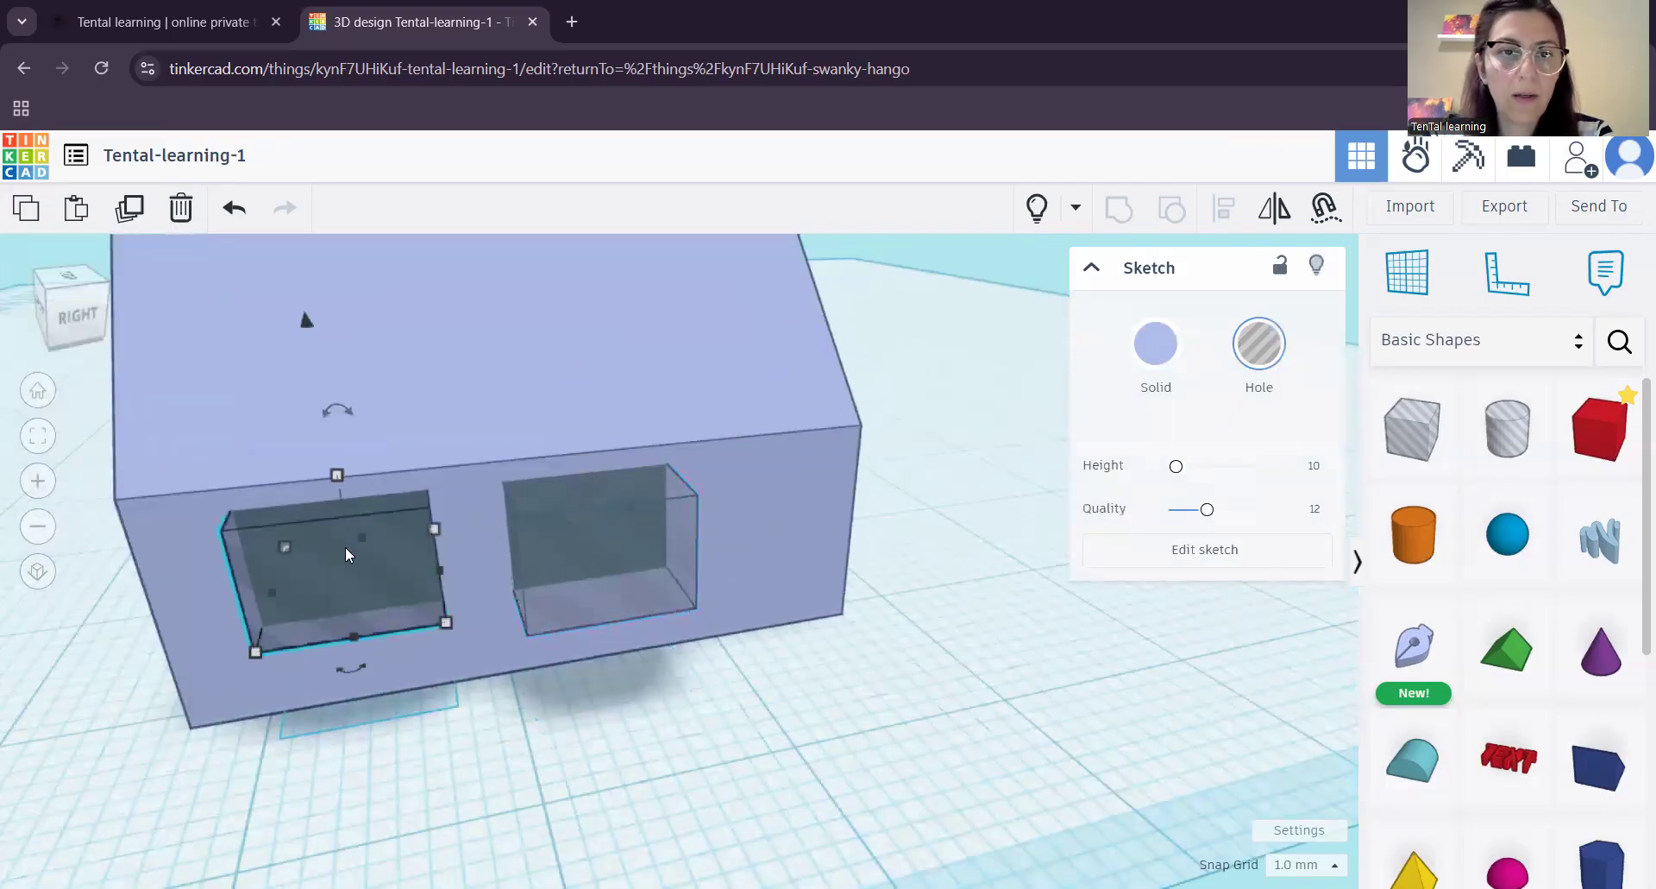
{"action": "left_click", "coordinate": [580, 562], "text": "shift"}
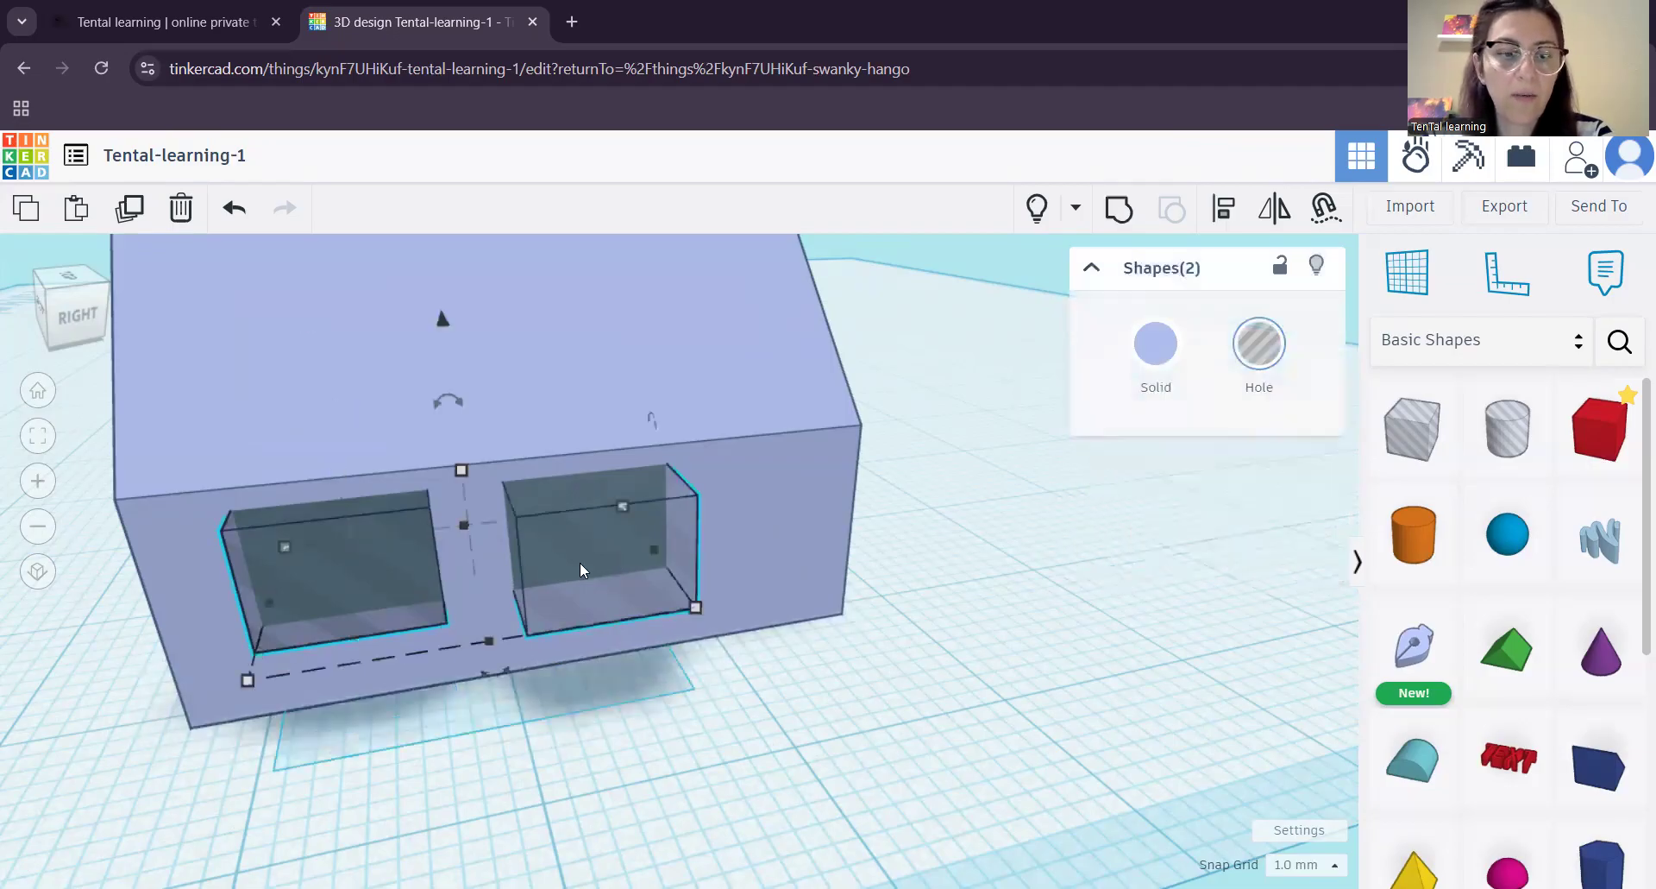
{"action": "left_click", "coordinate": [1119, 210]}
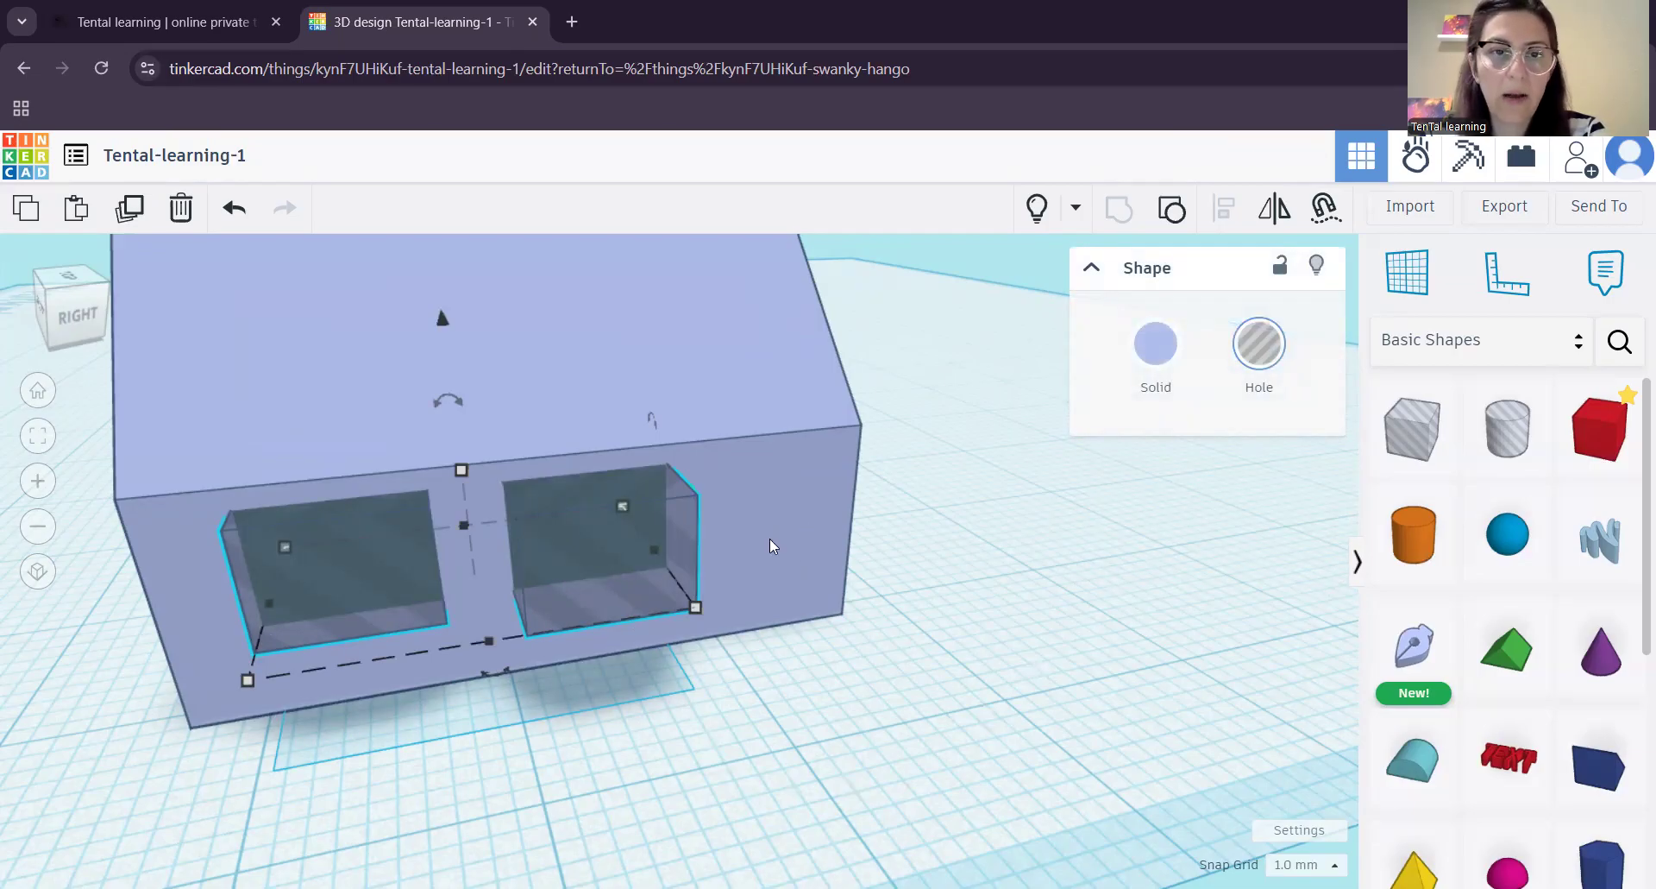
- Align the grouped window holes with the house so the pair is centred along the length of the side wall
{"action": "left_click", "coordinate": [773, 731]}
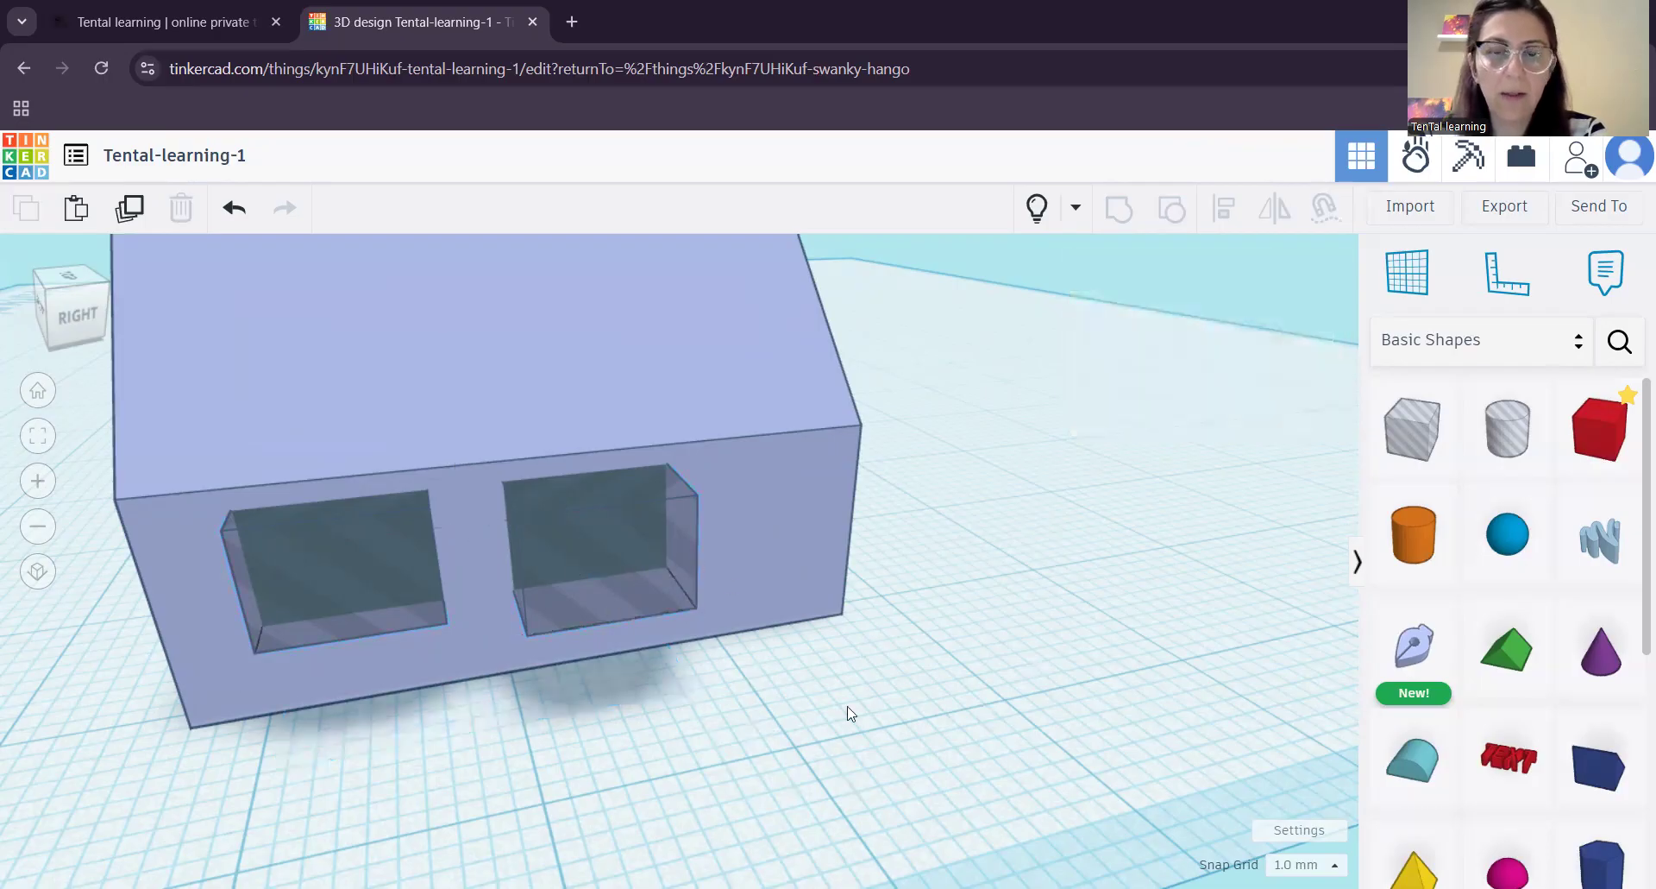
{"action": "left_click", "coordinate": [633, 566]}
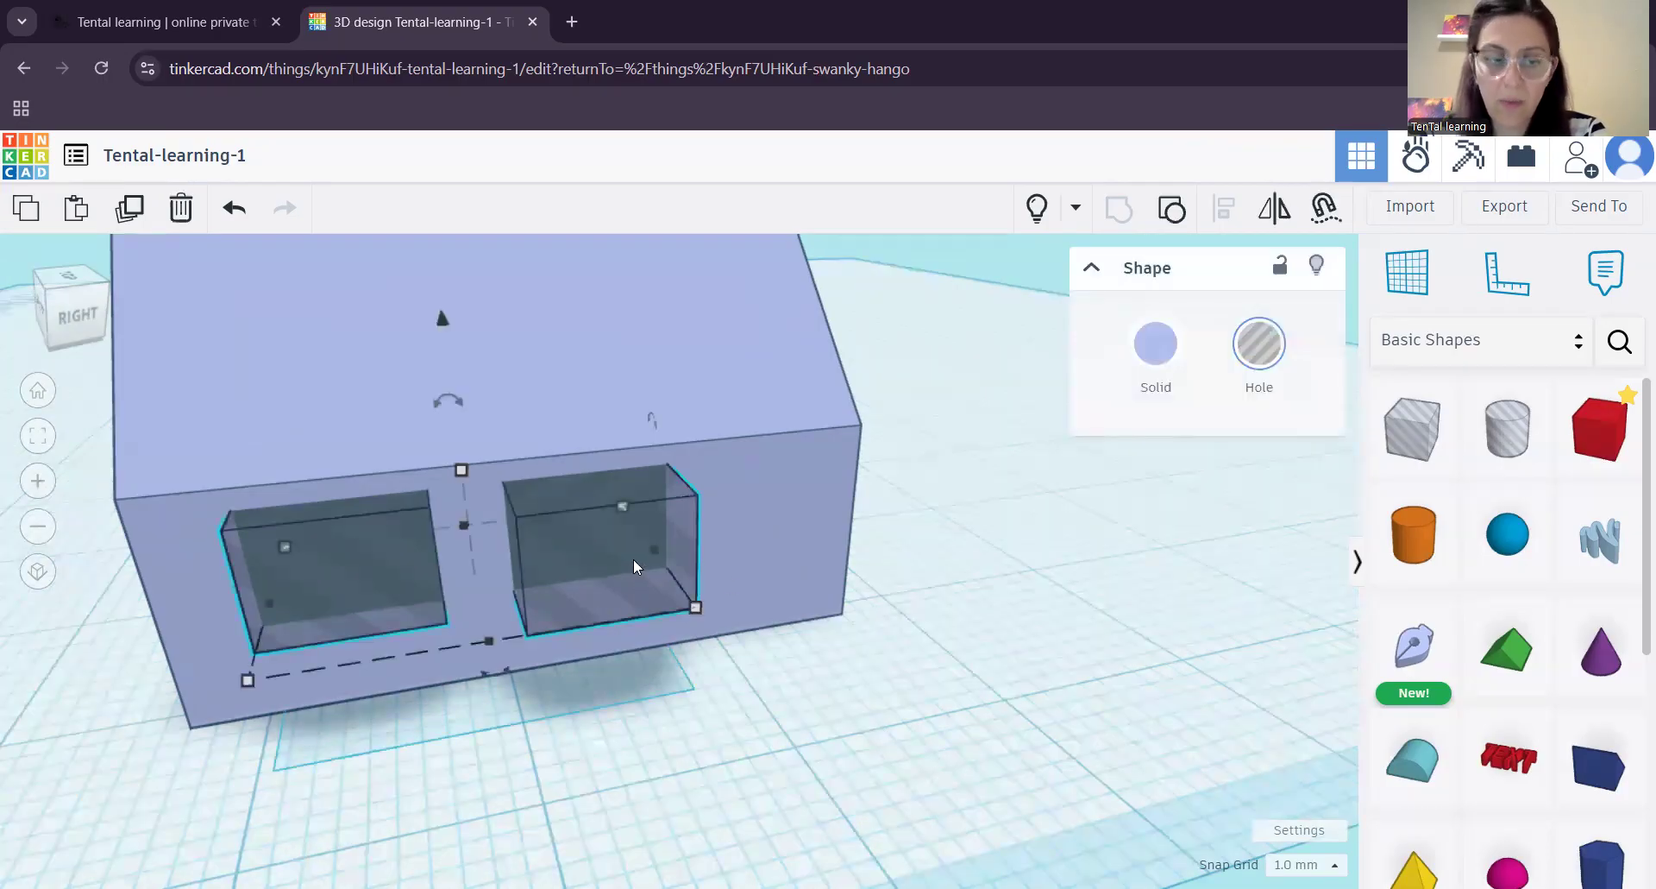
{"action": "left_click", "coordinate": [773, 539], "text": "shift"}
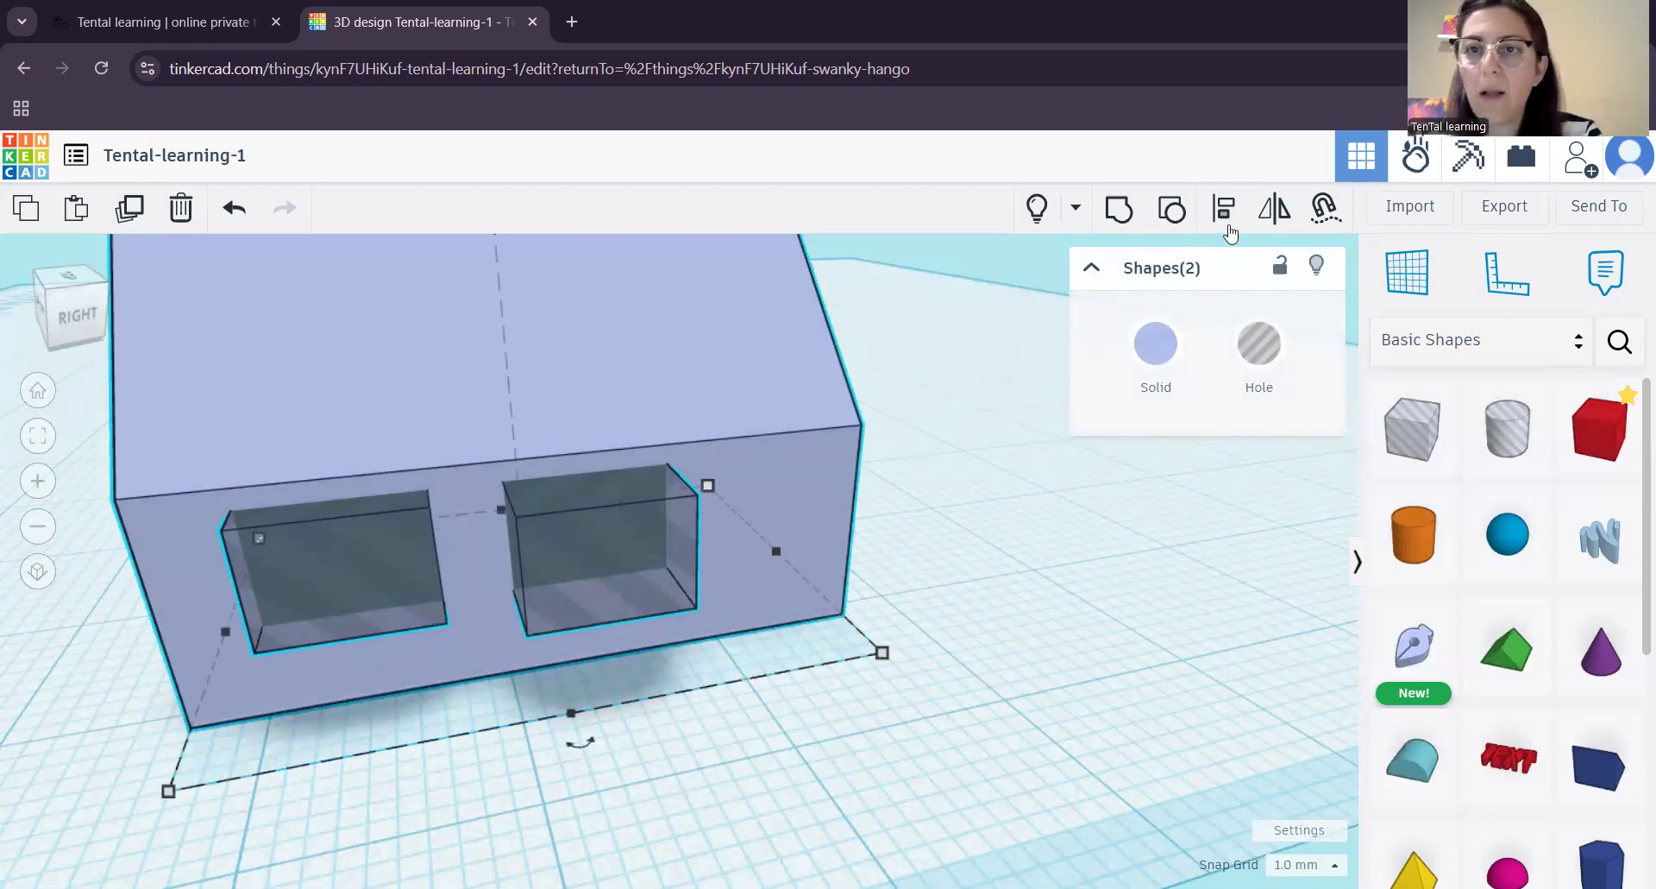
{"action": "left_click", "coordinate": [1225, 210]}
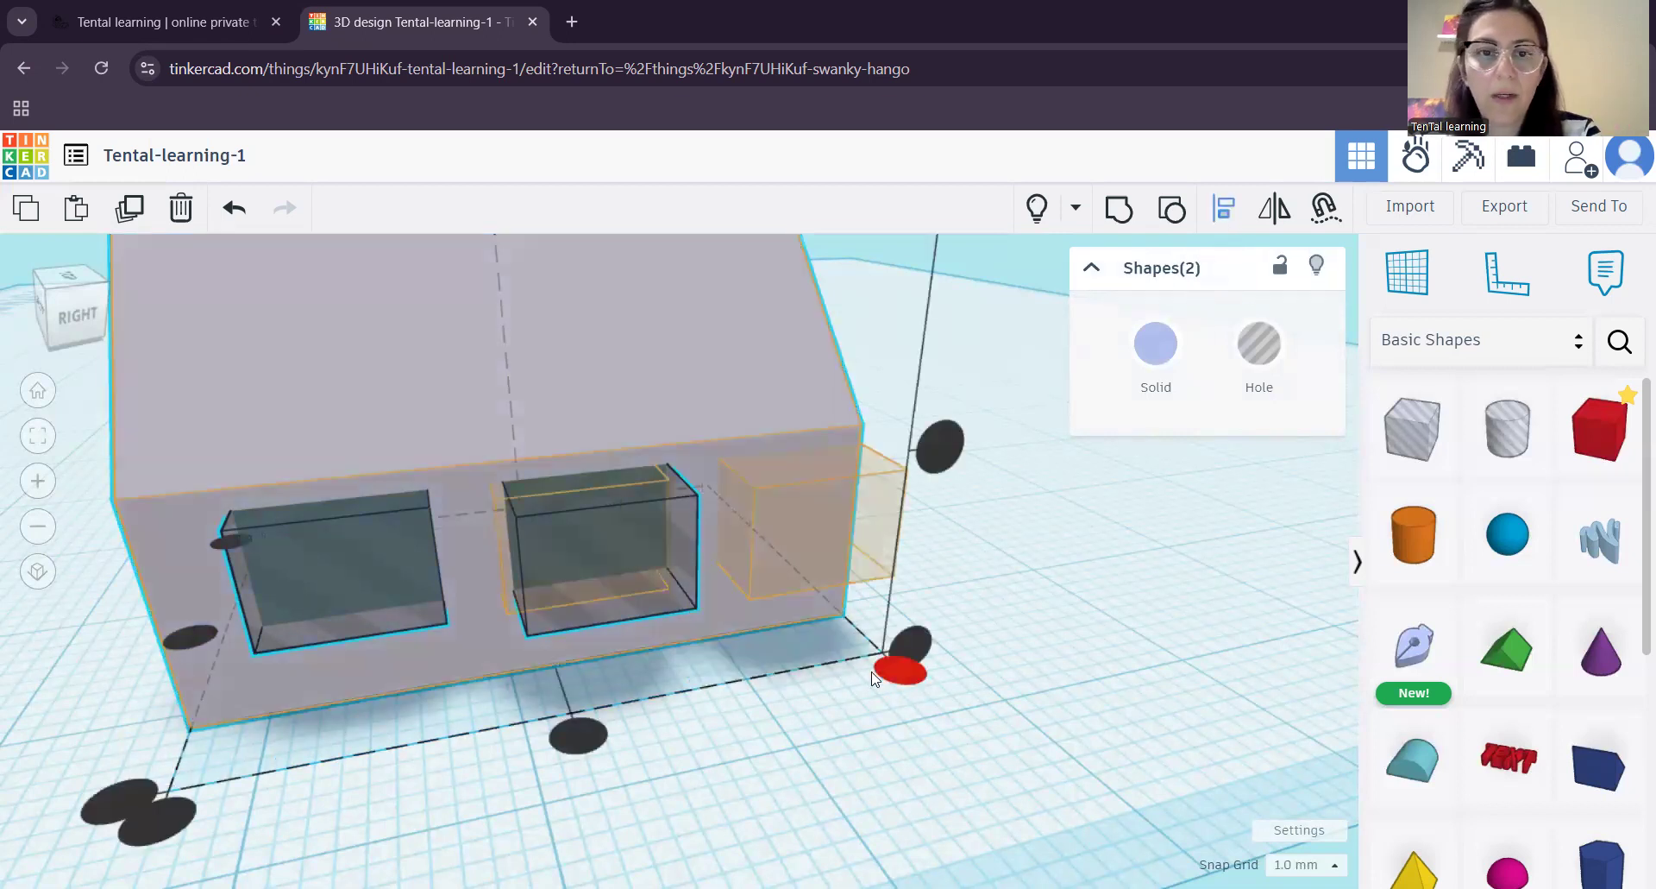
{"action": "left_click", "coordinate": [579, 734]}
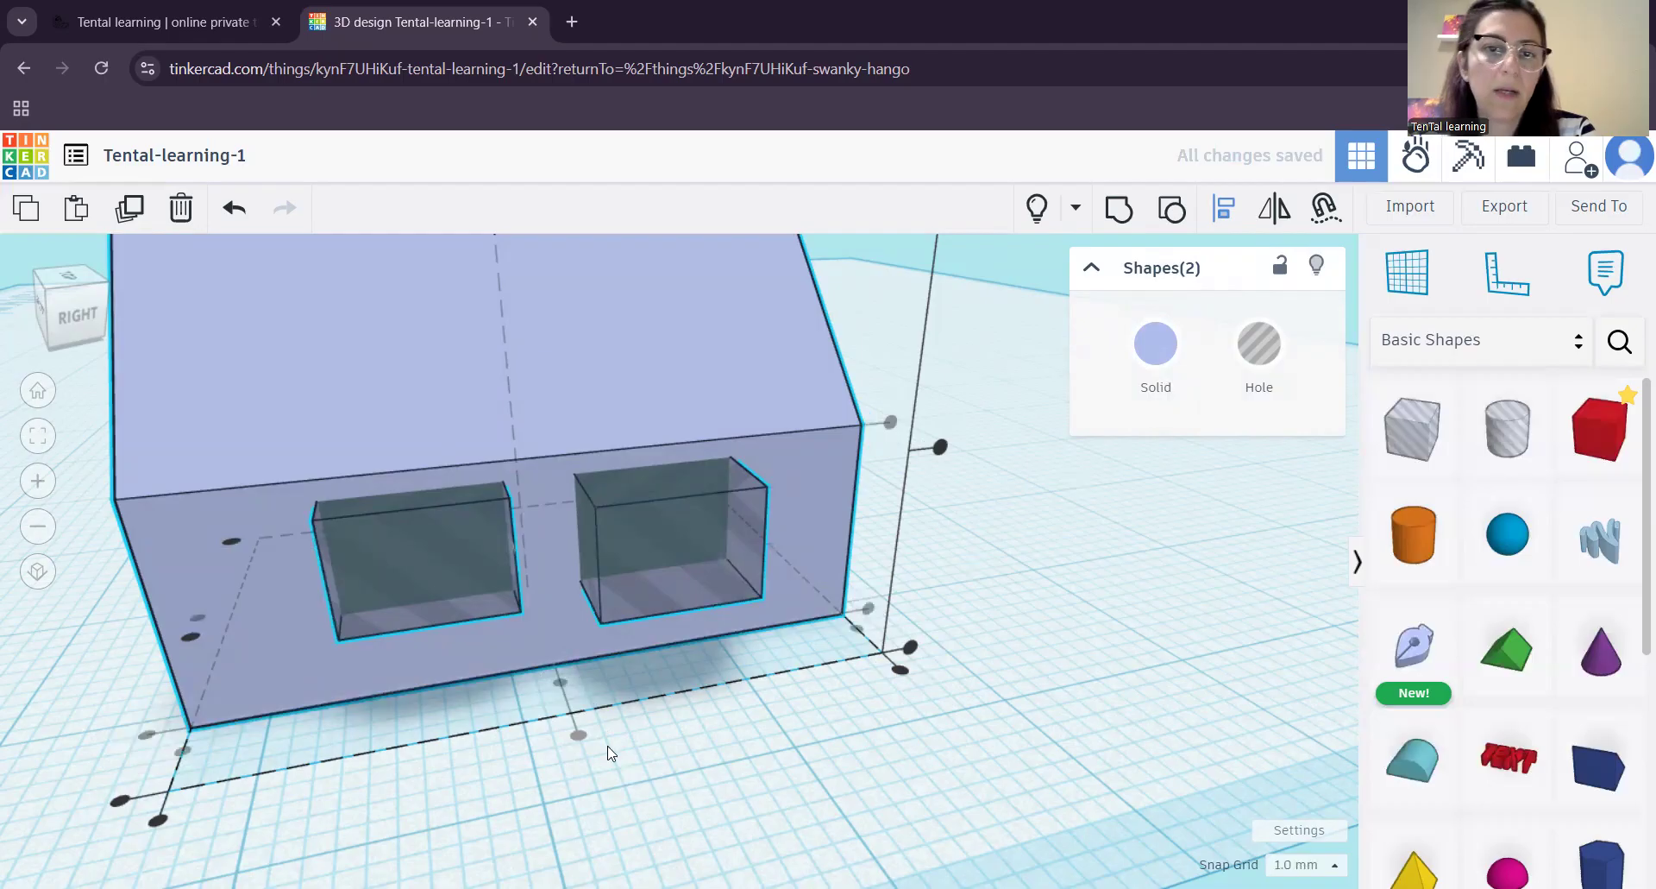
{"action": "left_click", "coordinate": [655, 812]}
- Group the house with the paired window holes to cut both windows through the side wall
{"action": "right_click_drag", "start_coordinate": [469, 809], "coordinate": [749, 639]}
{"action": "left_click_drag", "start_coordinate": [916, 651], "coordinate": [741, 443]}
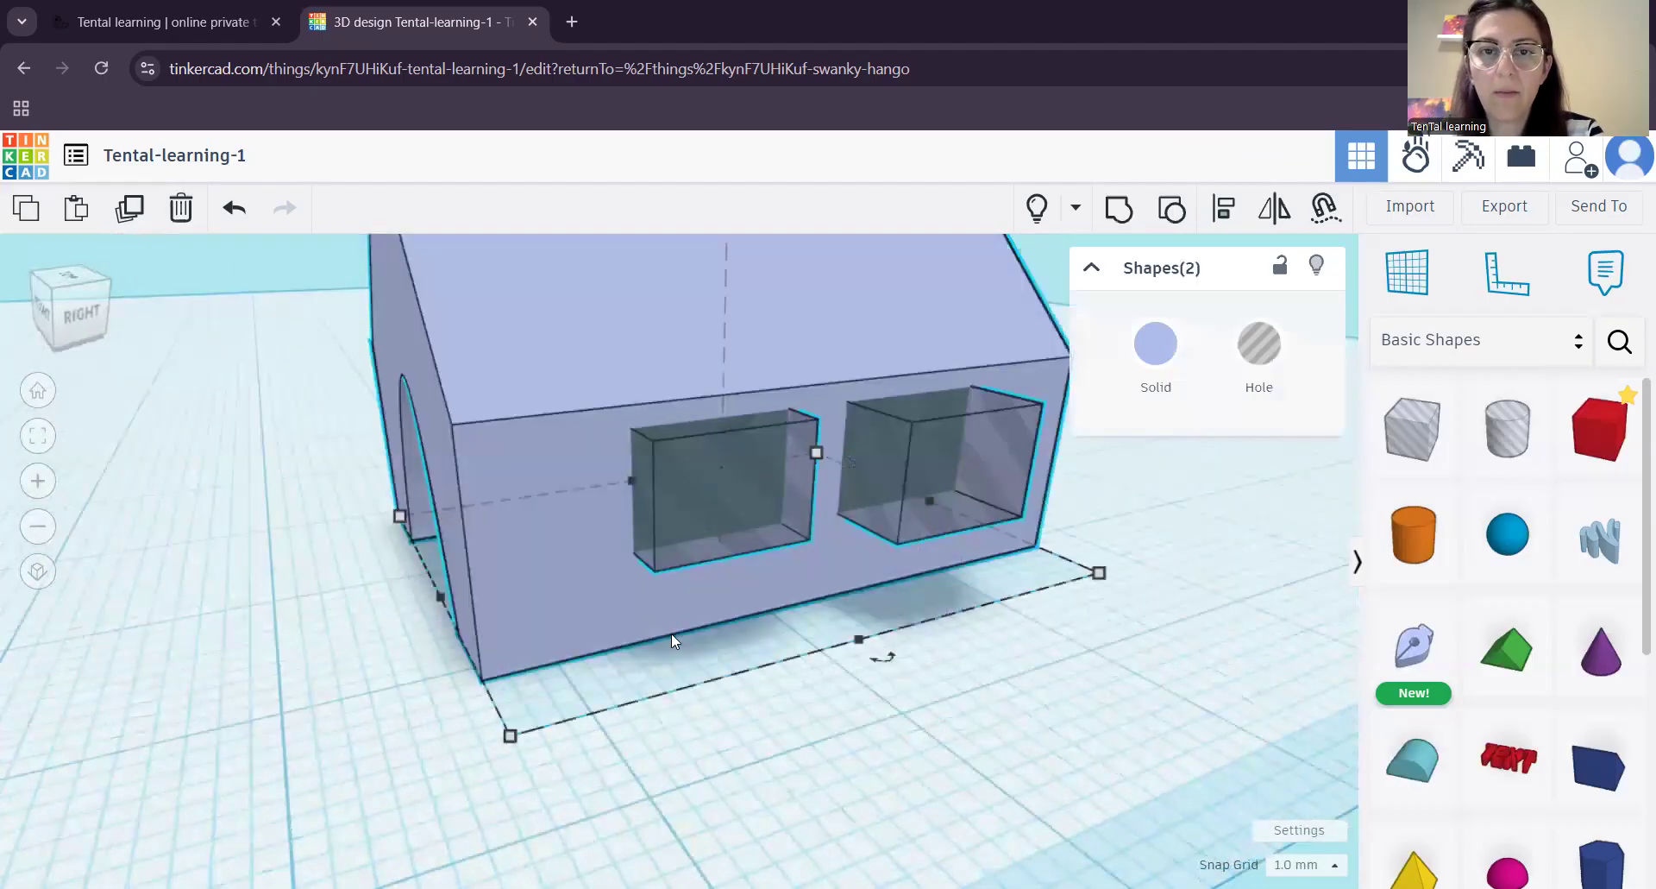
{"action": "left_click", "coordinate": [1119, 223]}
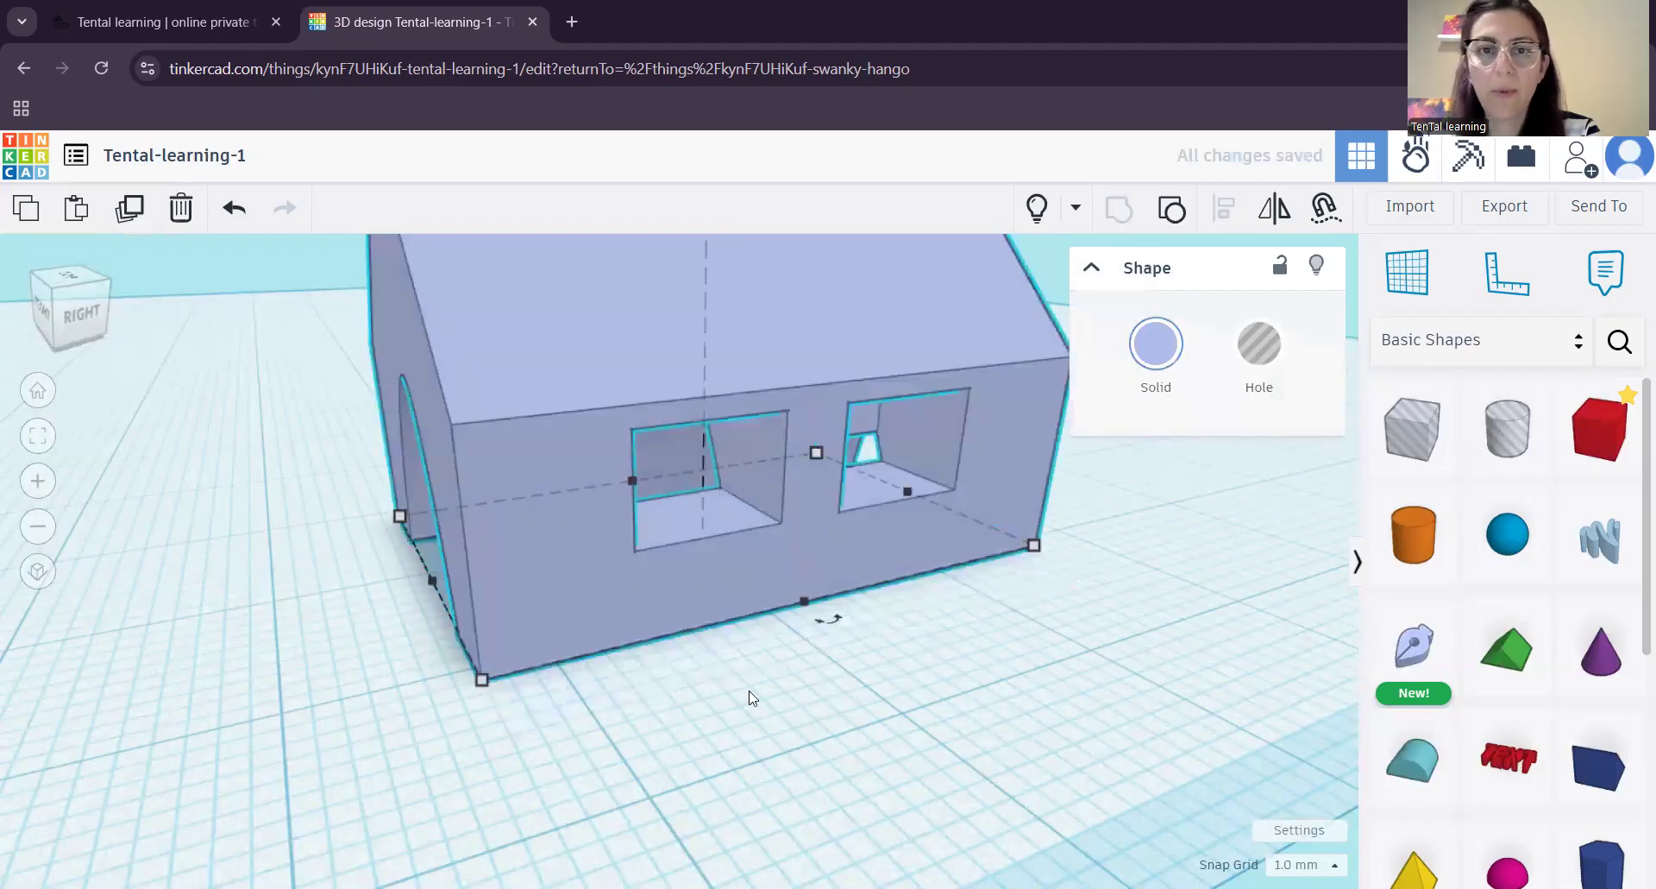
{"action": "scroll", "coordinate": [785, 742], "scroll_direction": "down", "scroll_amount": 5}
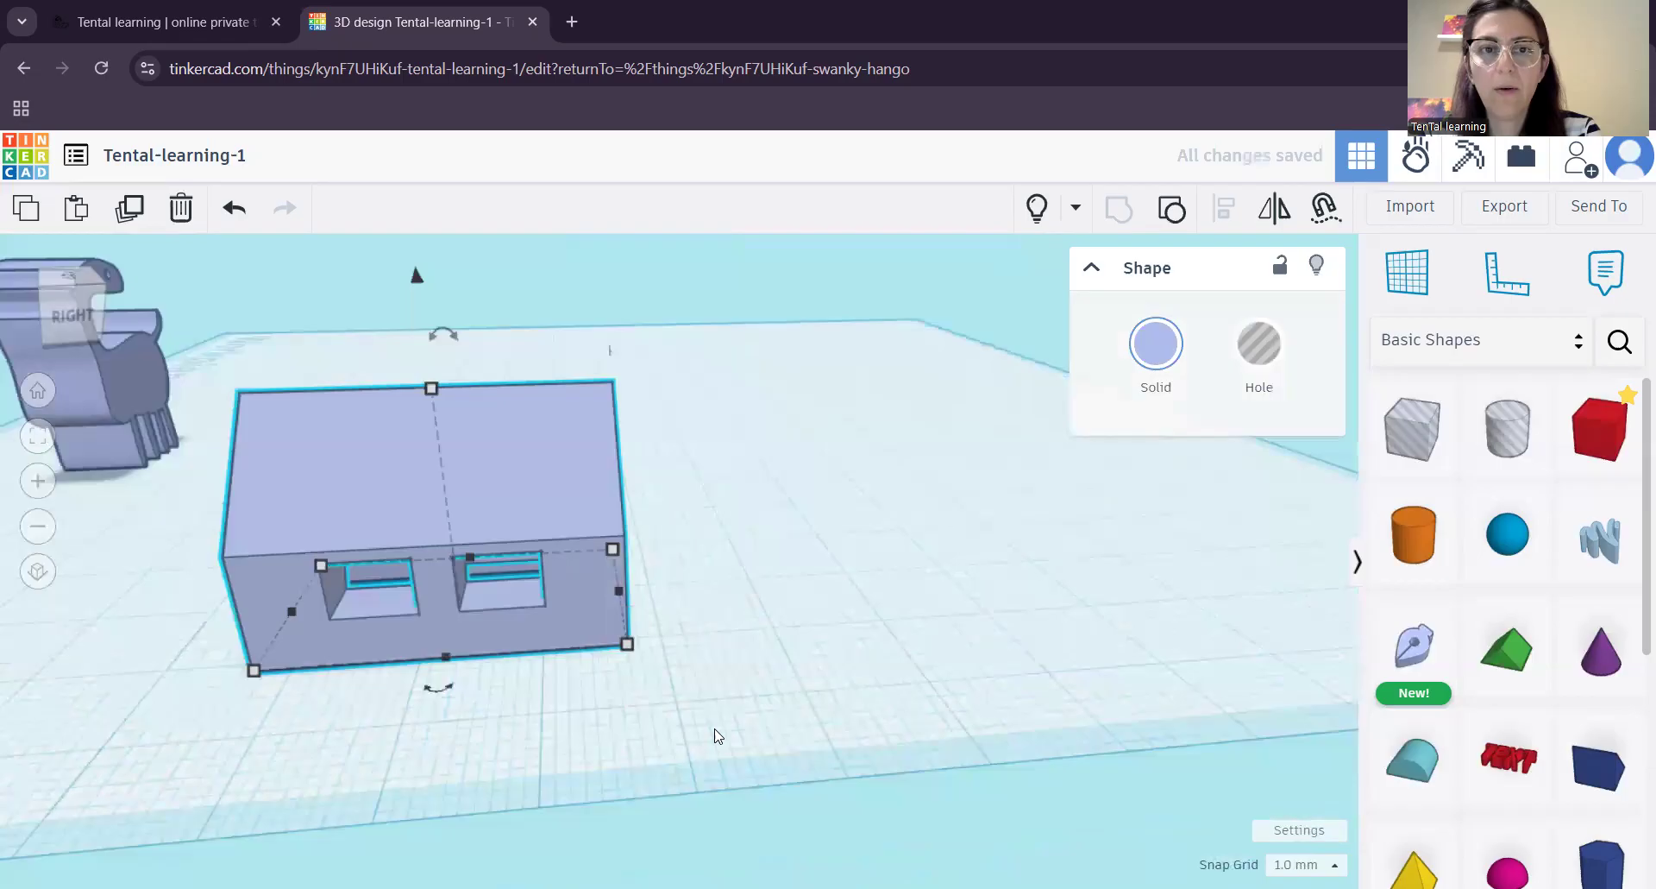
{"action": "right_click_drag", "start_coordinate": [446, 729], "coordinate": [553, 681]}
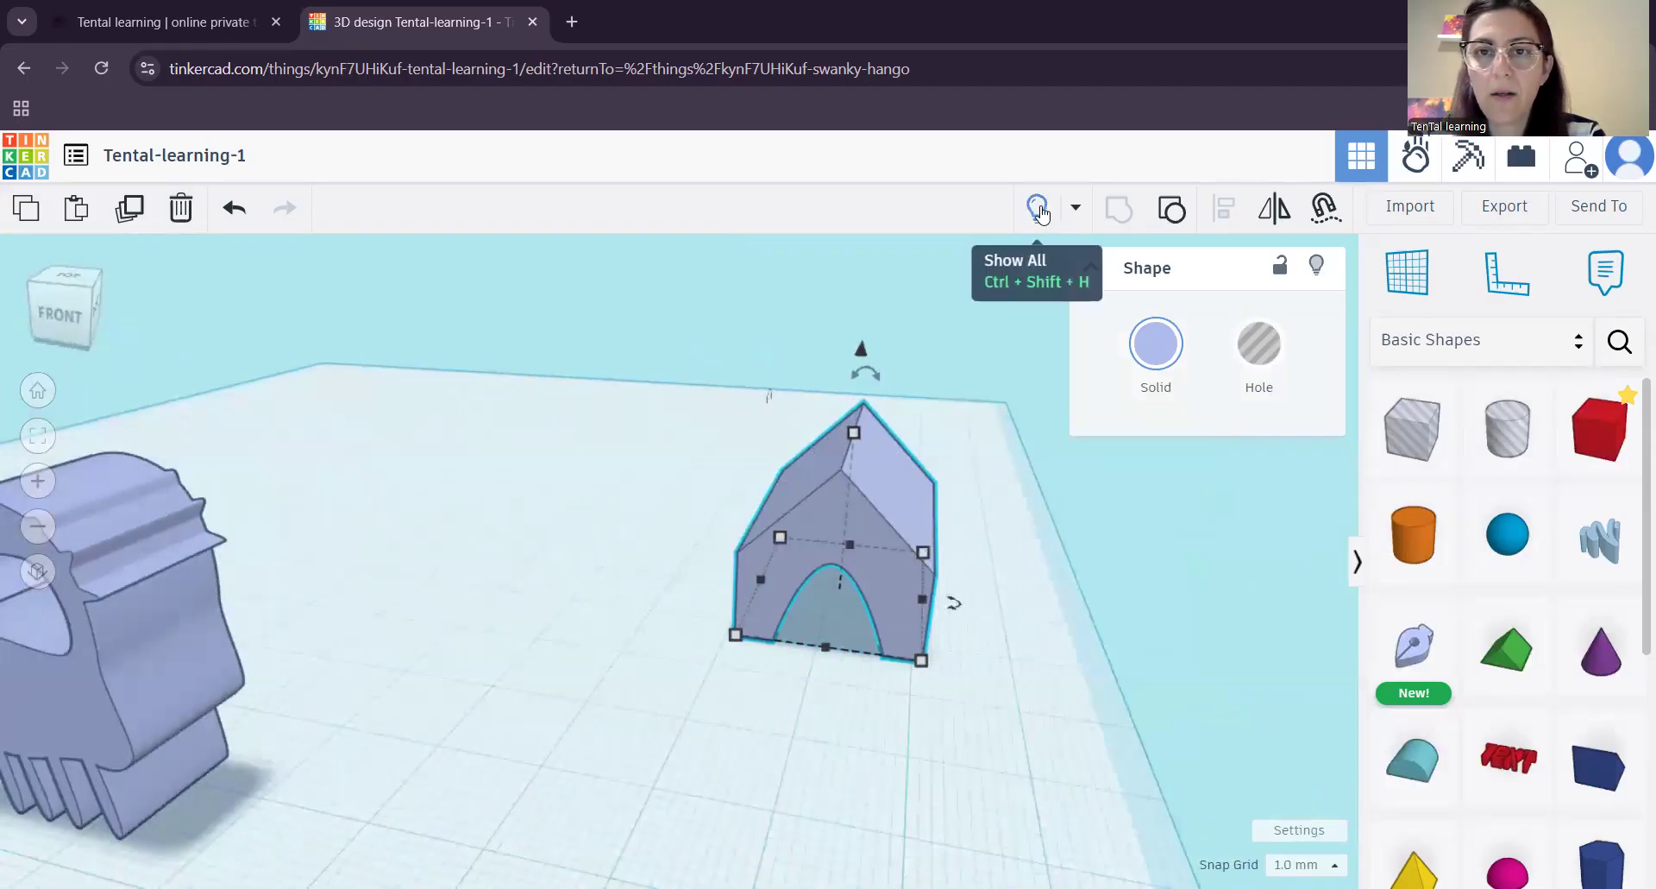
- Show all hidden shapes again, and select the blue scribble animal to examine its edges up close
{"action": "left_click", "coordinate": [1038, 209]}
{"action": "mouse_move", "coordinate": [556, 645]}
{"action": "right_mouse_down"}
{"action": "mouse_move", "coordinate": [429, 587]}
{"action": "mouse_move", "coordinate": [504, 601]}
{"action": "mouse_move", "coordinate": [395, 675]}
{"action": "mouse_move", "coordinate": [564, 692]}
{"action": "mouse_move", "coordinate": [455, 714]}
{"action": "mouse_move", "coordinate": [403, 703]}
{"action": "mouse_move", "coordinate": [448, 673]}
{"action": "mouse_move", "coordinate": [509, 500]}
{"action": "mouse_move", "coordinate": [403, 673]}
{"action": "mouse_move", "coordinate": [474, 674]}
{"action": "mouse_move", "coordinate": [527, 564]}
{"action": "mouse_move", "coordinate": [440, 619]}
{"action": "mouse_move", "coordinate": [557, 674]}
{"action": "right_mouse_up"}
{"action": "left_click", "coordinate": [508, 639]}
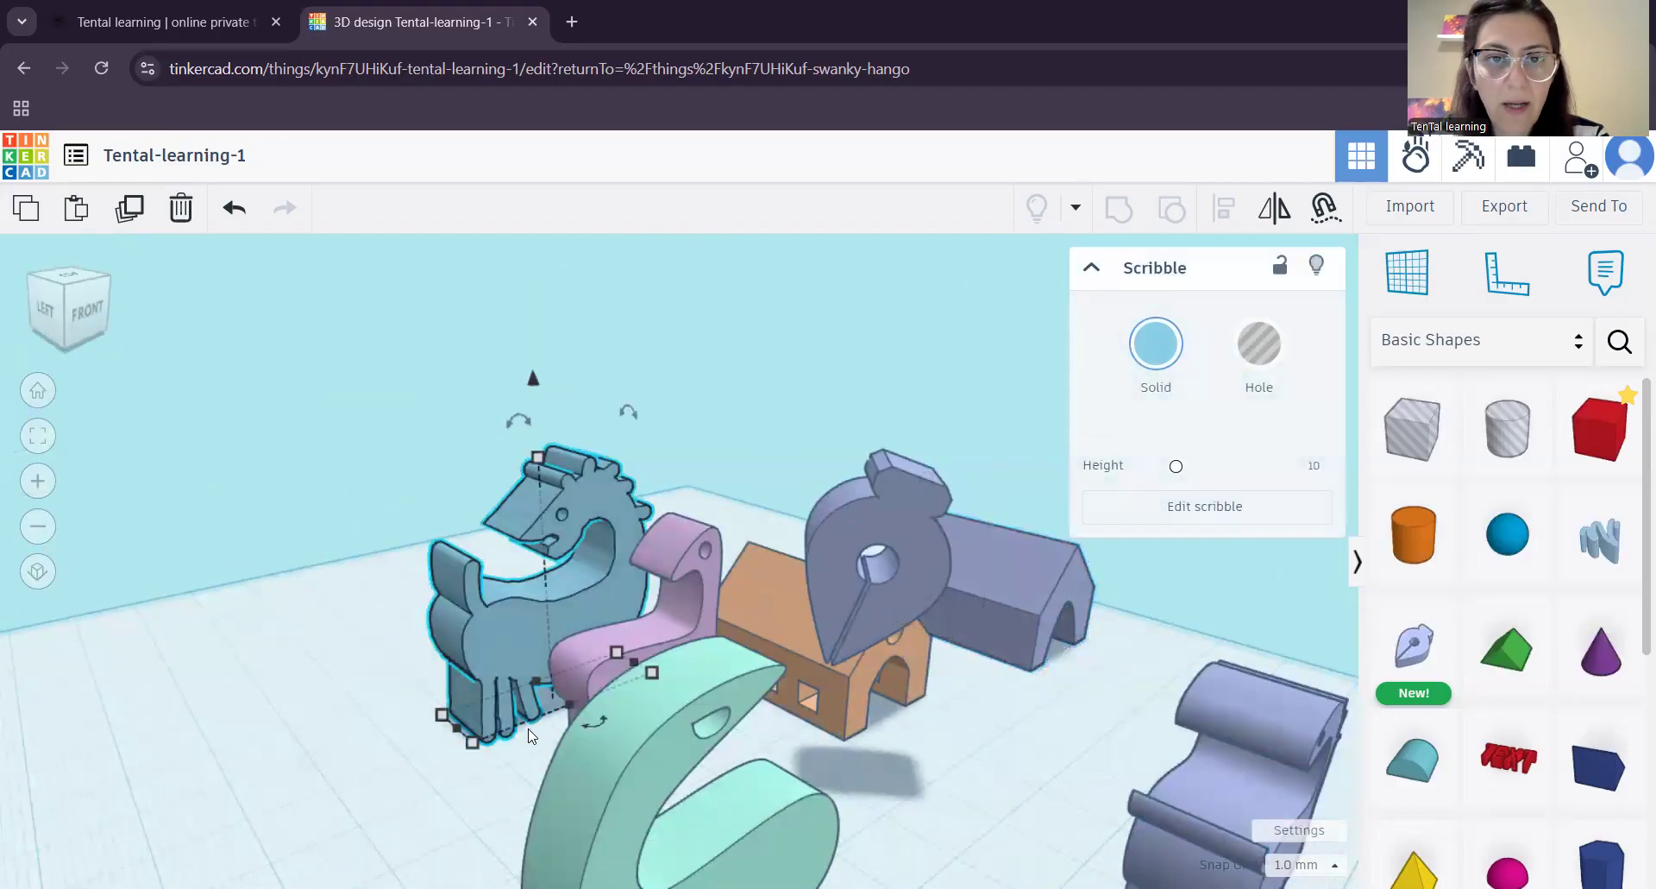
{"action": "scroll", "coordinate": [569, 619], "scroll_direction": "up", "scroll_amount": 10}
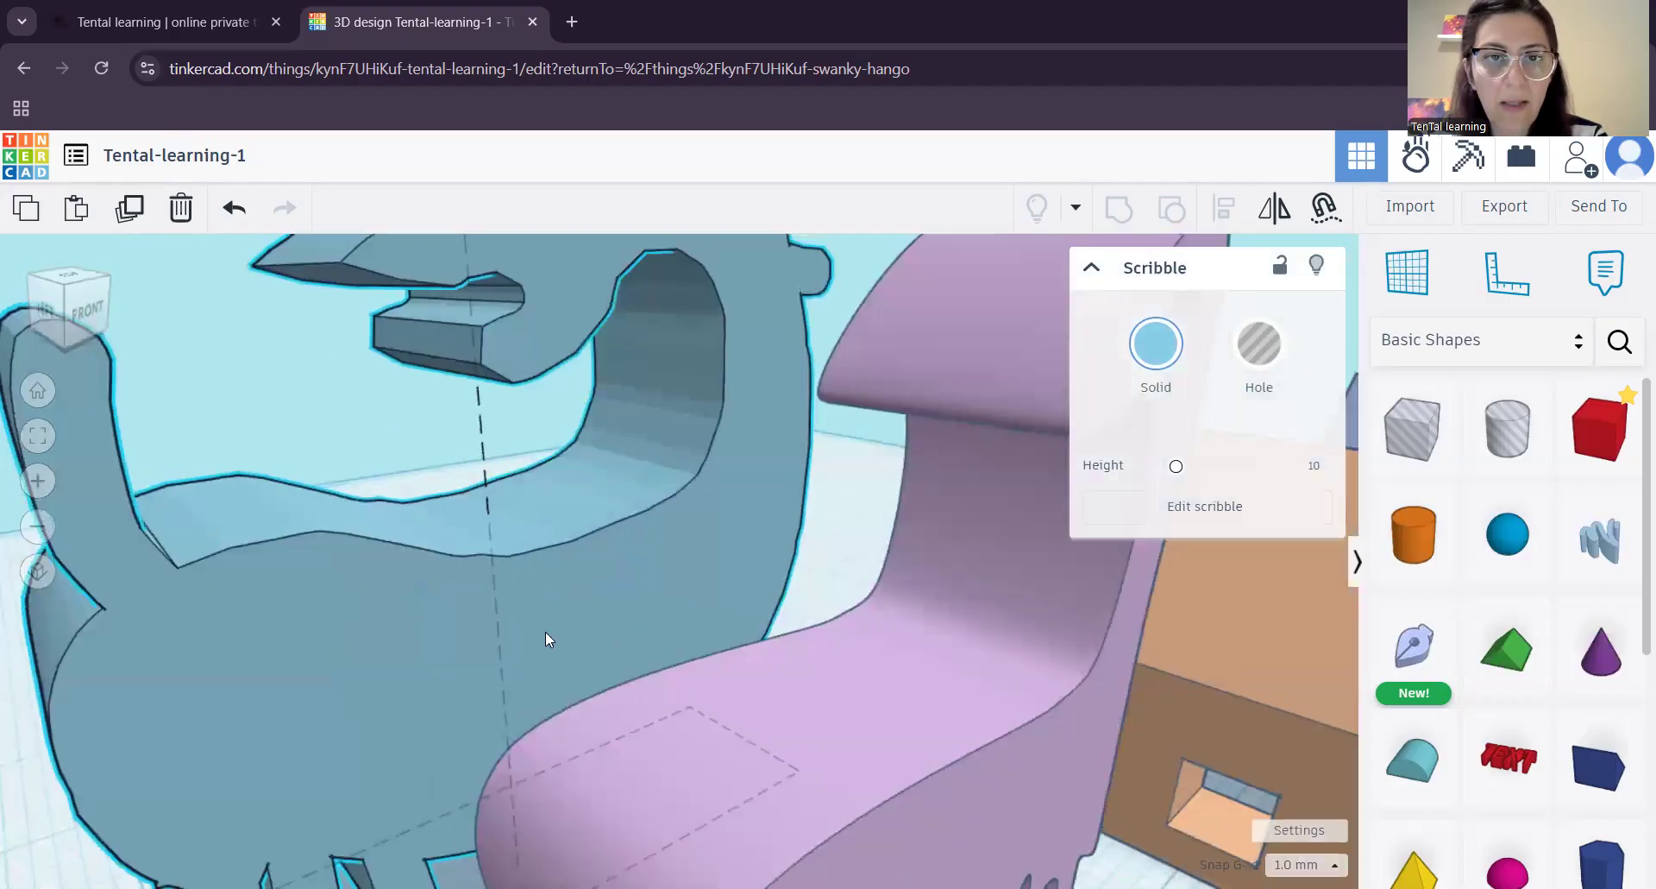
{"action": "scroll", "coordinate": [434, 565], "scroll_direction": "up", "scroll_amount": 8}
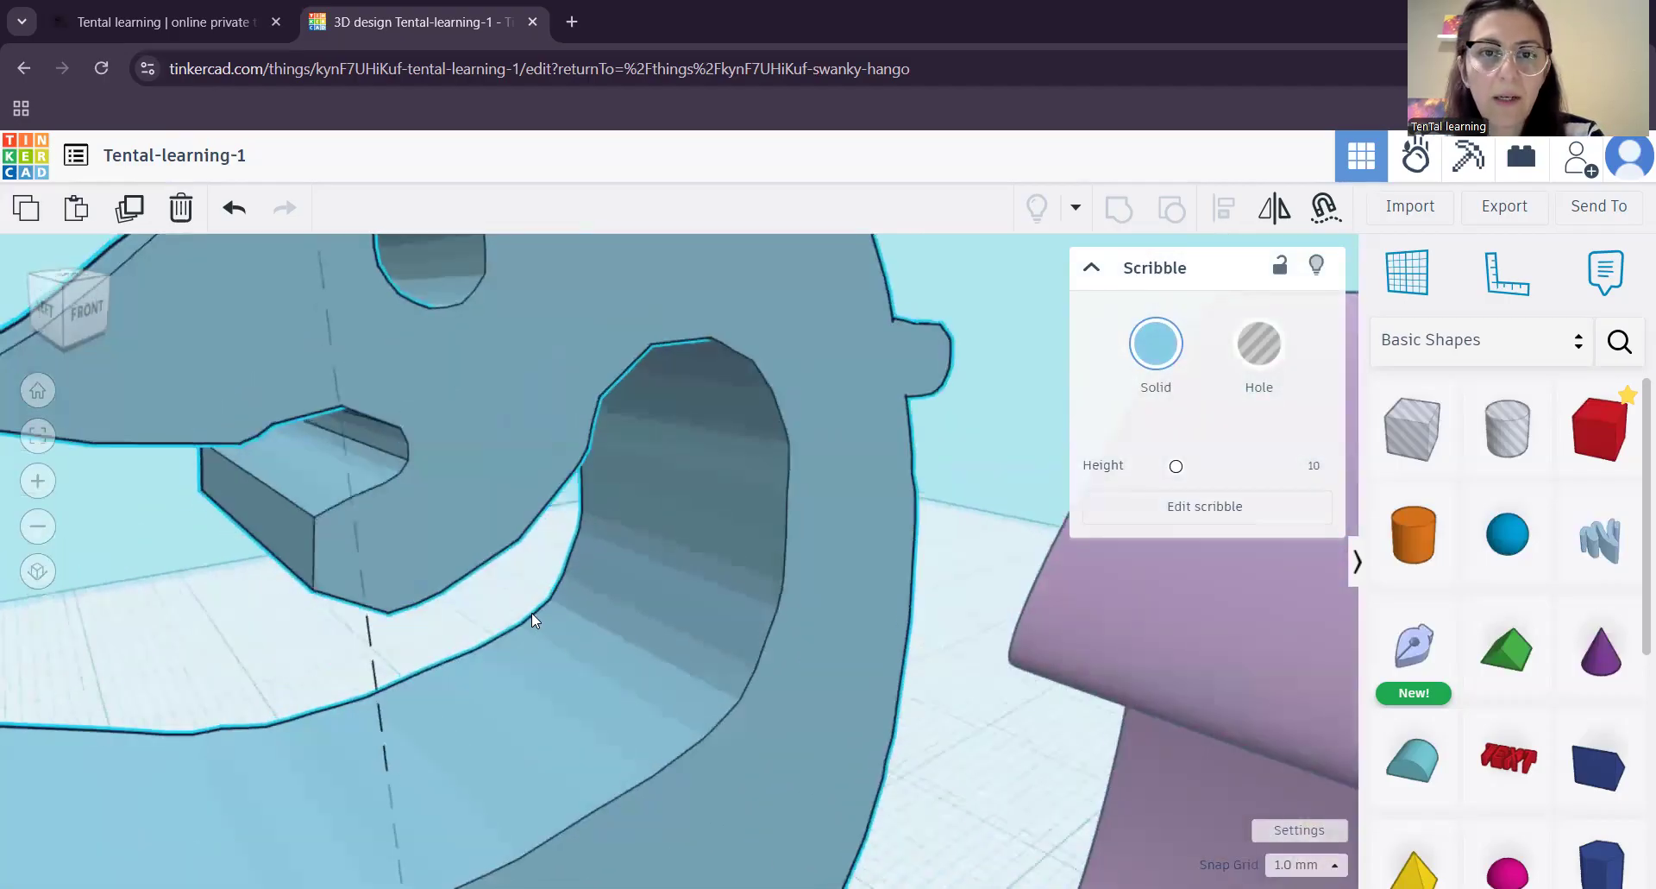
{"action": "mouse_move", "coordinate": [518, 582]}
{"action": "right_mouse_down"}
{"action": "mouse_move", "coordinate": [419, 592]}
{"action": "mouse_move", "coordinate": [541, 599]}
{"action": "right_mouse_up"}
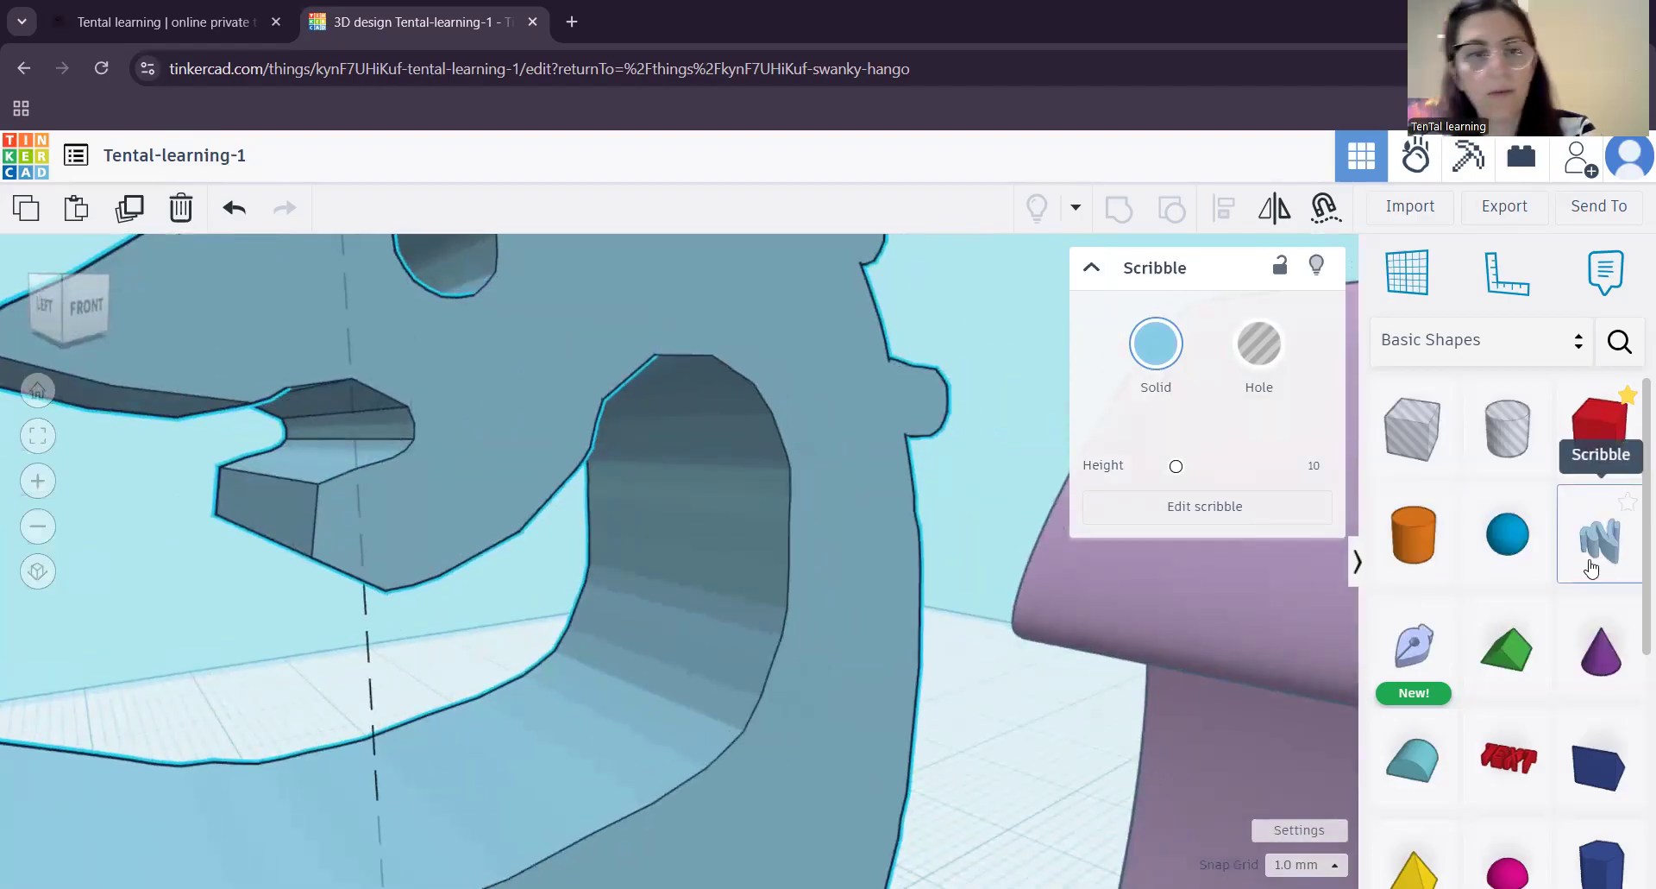
- Place a new Scribble on the empty workplane beside the blue animal, try a freehand outline stroke, and undo it
{"action": "left_click", "coordinate": [1600, 560]}
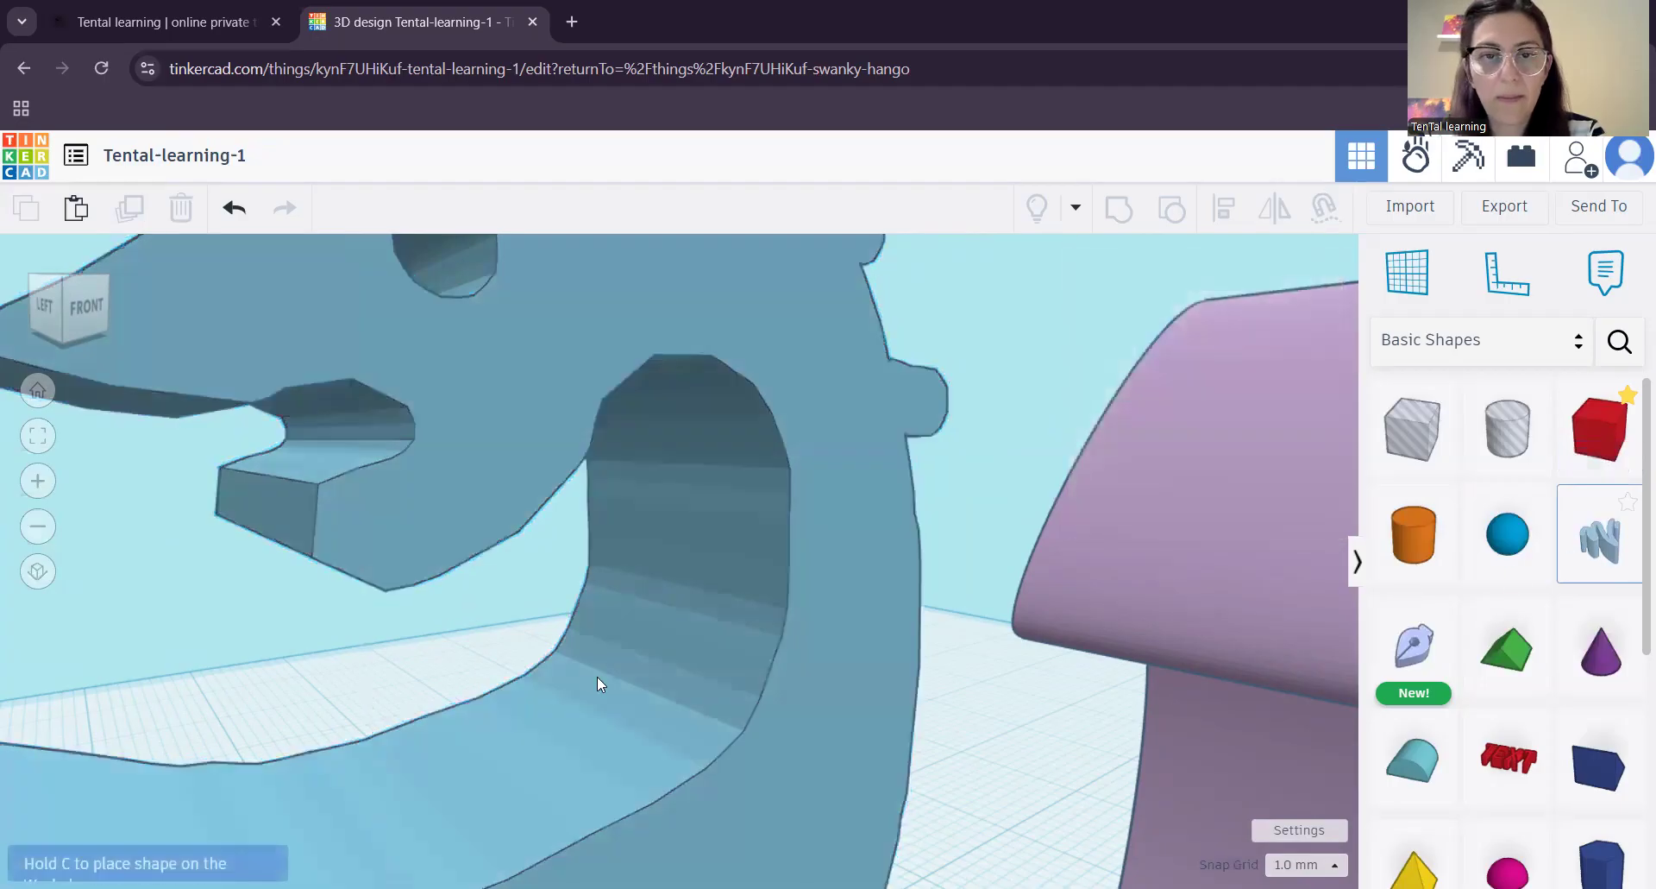
{"action": "scroll", "coordinate": [600, 623], "scroll_direction": "down", "scroll_amount": 5}
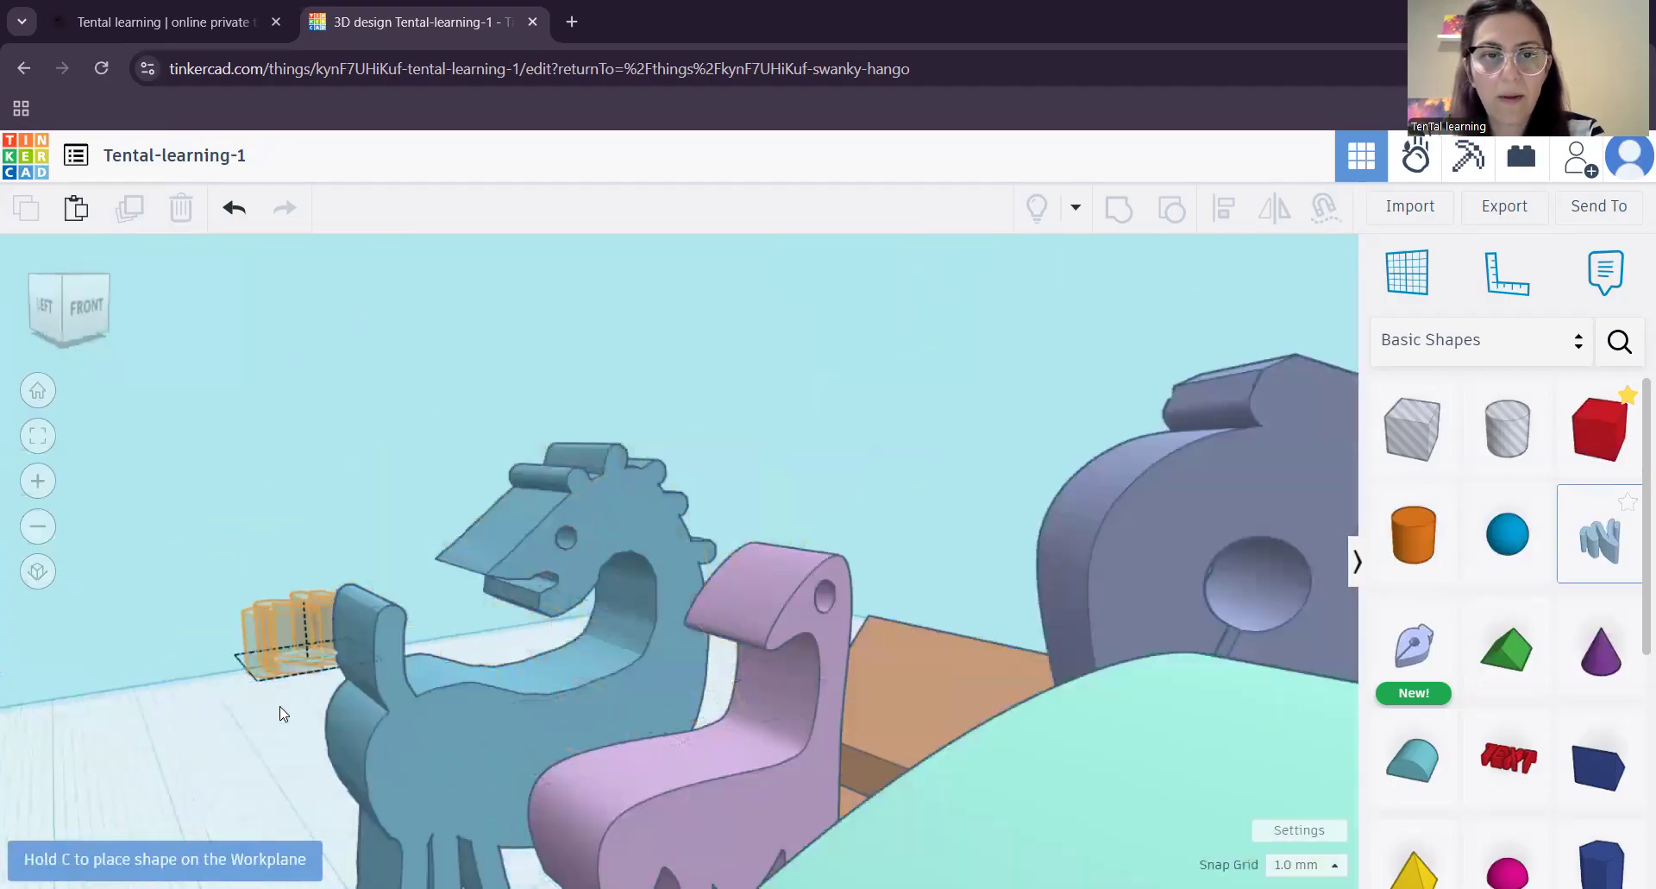
{"action": "left_click", "coordinate": [214, 783]}
{"action": "mouse_move", "coordinate": [779, 637]}
{"action": "left_mouse_down"}
{"action": "mouse_move", "coordinate": [665, 526]}
{"action": "mouse_move", "coordinate": [852, 386]}
{"action": "mouse_move", "coordinate": [880, 639]}
{"action": "mouse_move", "coordinate": [782, 626]}
{"action": "left_mouse_up"}
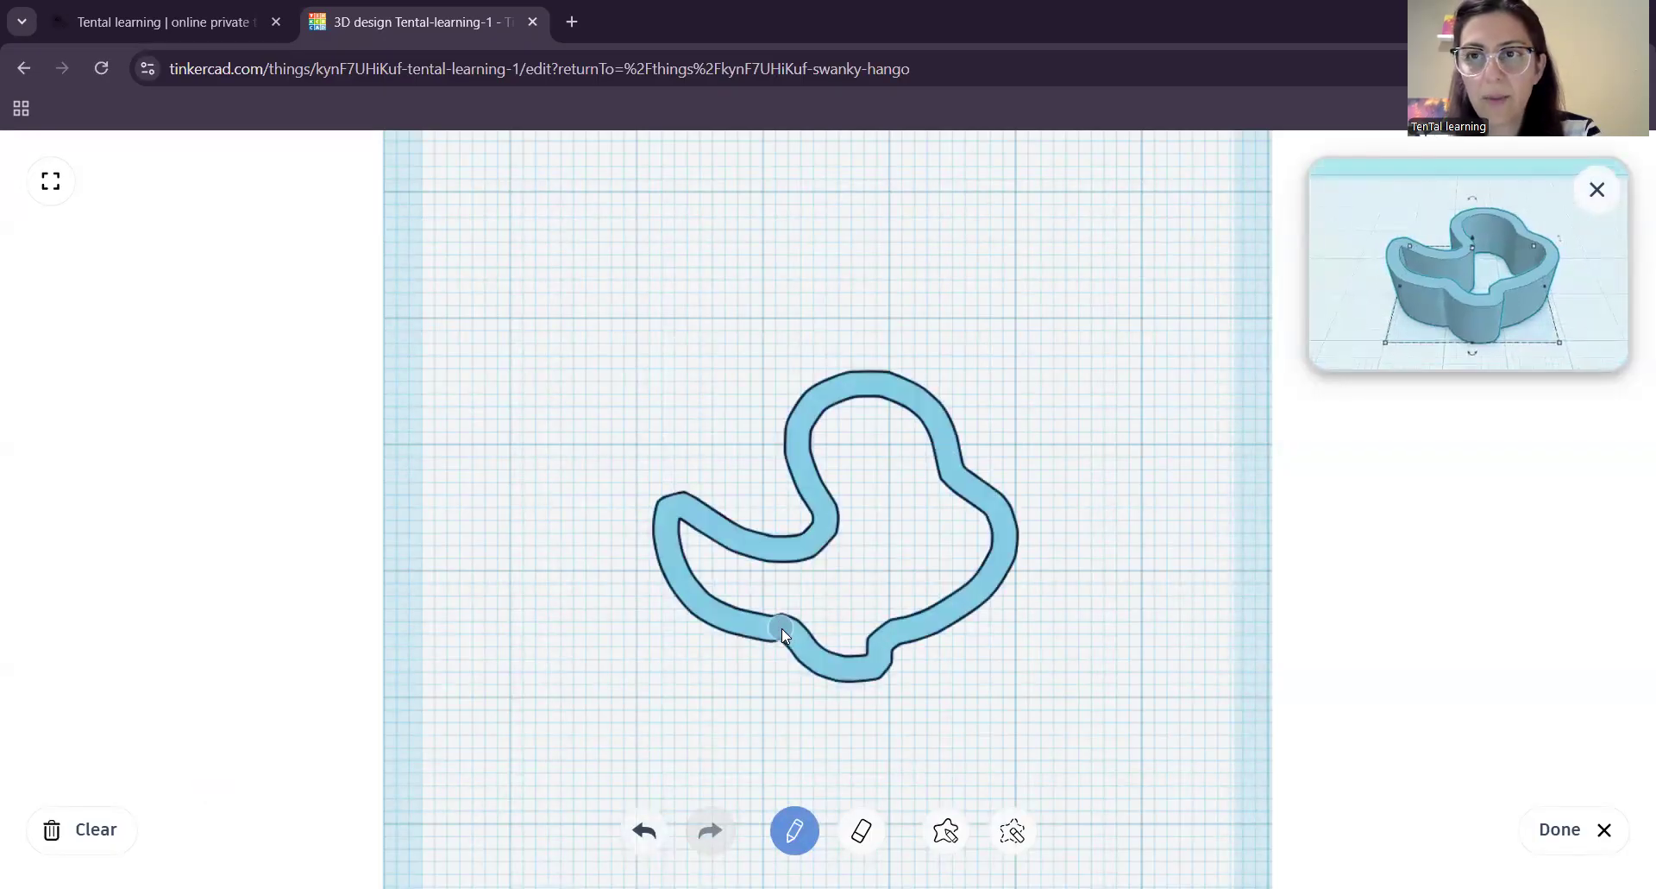
{"action": "key", "text": "ctrl+z"}
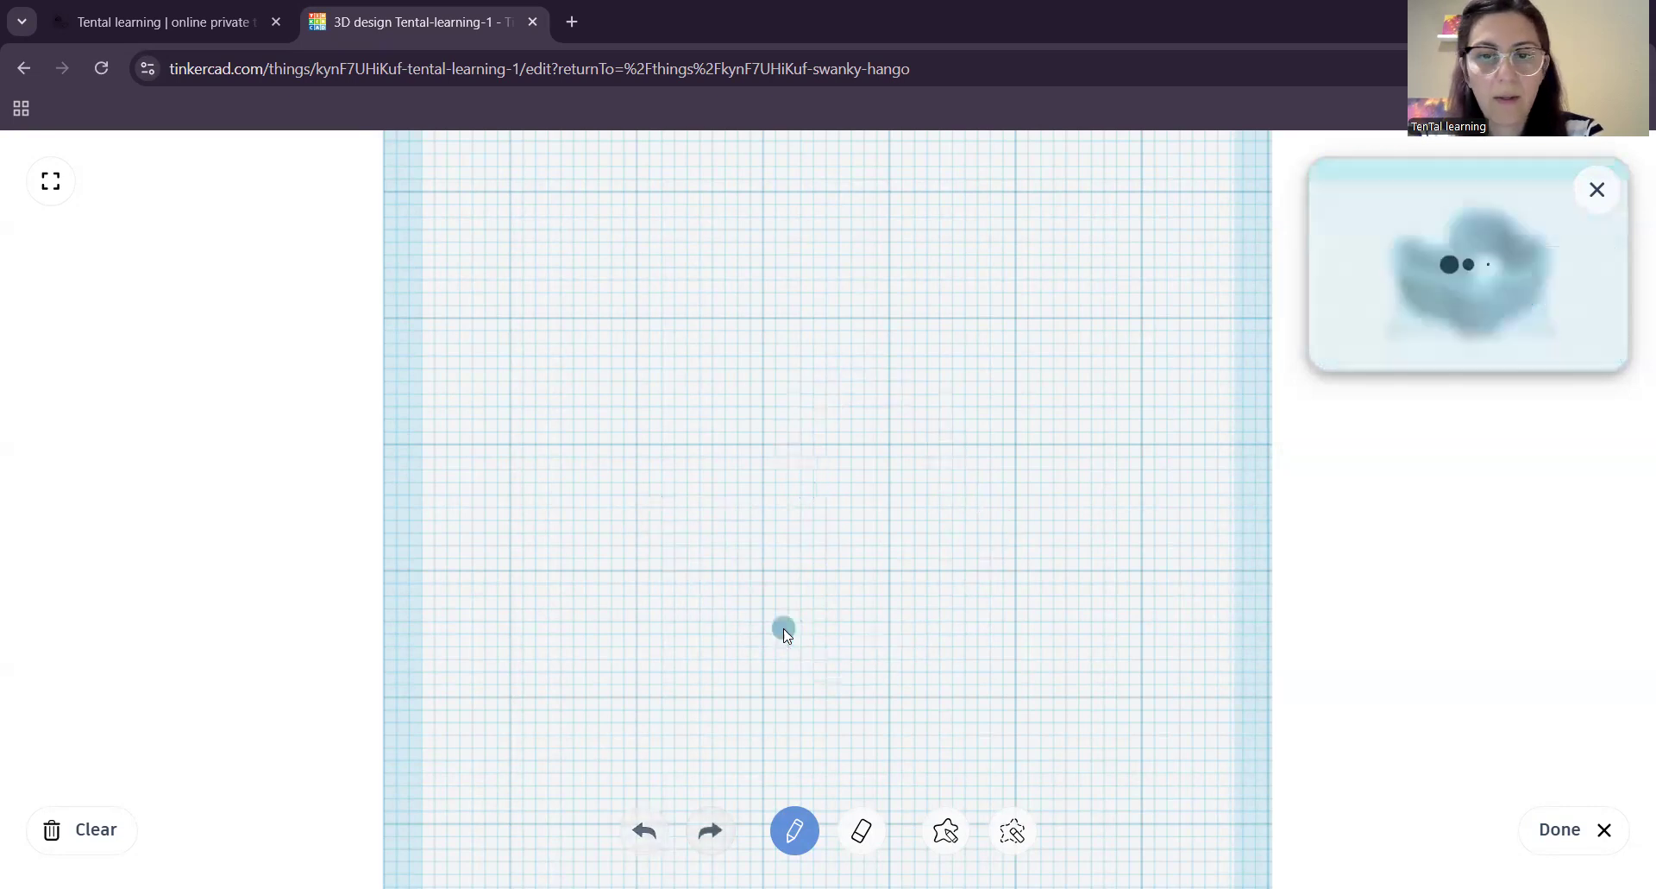
- Draw a filled freehand animal body with a long curved neck and head in the scribble, using the closed-shape drawing tool
{"action": "left_click", "coordinate": [946, 830]}
{"action": "mouse_move", "coordinate": [709, 649]}
{"action": "left_mouse_down"}
{"action": "mouse_move", "coordinate": [654, 577]}
{"action": "mouse_move", "coordinate": [842, 573]}
{"action": "mouse_move", "coordinate": [917, 447]}
{"action": "mouse_move", "coordinate": [1012, 686]}
{"action": "mouse_move", "coordinate": [810, 729]}
{"action": "mouse_move", "coordinate": [697, 668]}
{"action": "left_mouse_up"}
{"action": "mouse_move", "coordinate": [627, 609]}
{"action": "left_mouse_down"}
{"action": "mouse_move", "coordinate": [754, 373]}
{"action": "mouse_move", "coordinate": [1076, 566]}
{"action": "mouse_move", "coordinate": [857, 723]}
{"action": "mouse_move", "coordinate": [758, 686]}
{"action": "mouse_move", "coordinate": [828, 574]}
{"action": "mouse_move", "coordinate": [834, 466]}
{"action": "mouse_move", "coordinate": [731, 516]}
{"action": "mouse_move", "coordinate": [676, 629]}
{"action": "mouse_move", "coordinate": [638, 617]}
{"action": "left_mouse_up"}
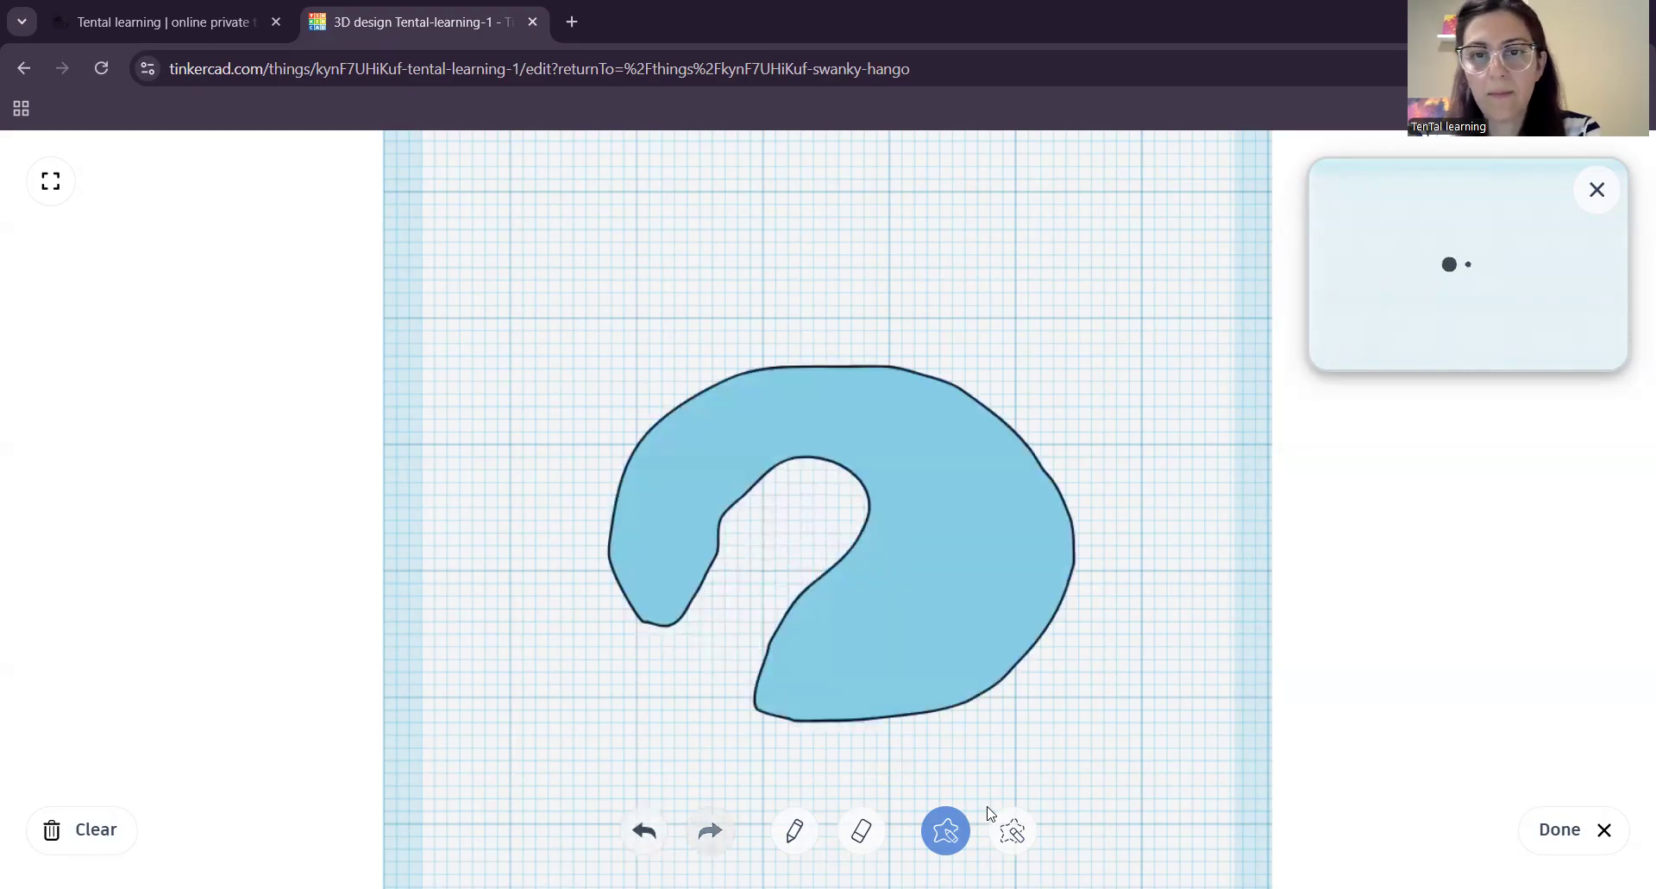
- Add four short freehand strokes as legs along the outer edge of the scribbled body, opposite the head
{"action": "left_click", "coordinate": [792, 832]}
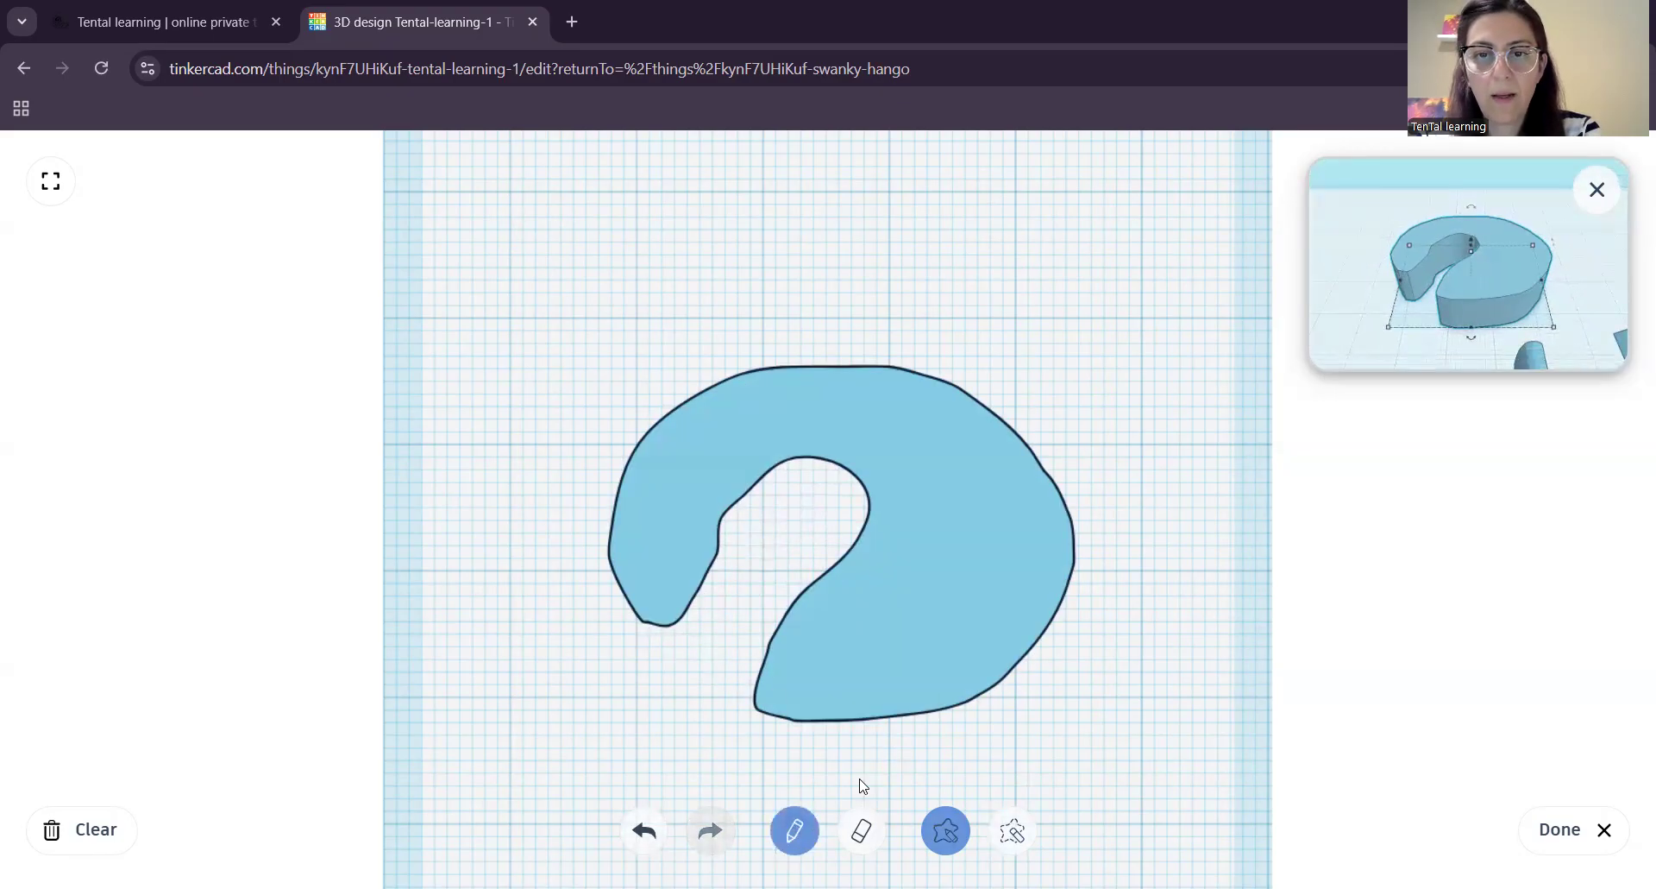
{"action": "left_click_drag", "start_coordinate": [965, 676], "coordinate": [1057, 695]}
{"action": "left_click_drag", "start_coordinate": [1016, 619], "coordinate": [1104, 616]}
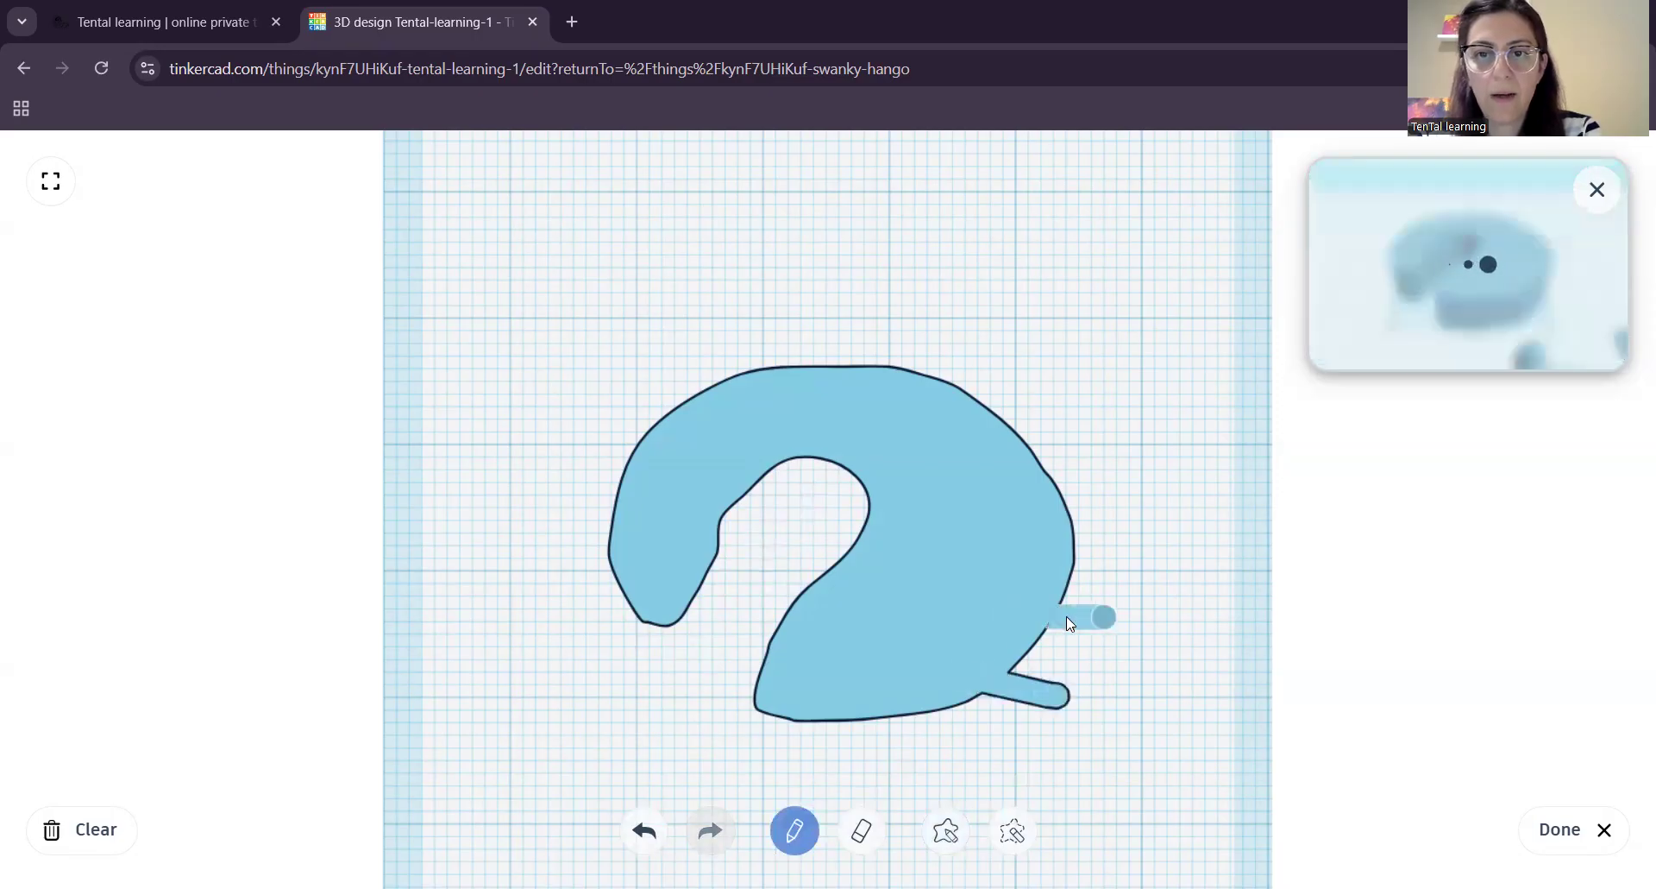
- Erase a small round eye hole in the animal's head and finish the scribble
{"action": "left_click", "coordinate": [862, 833]}
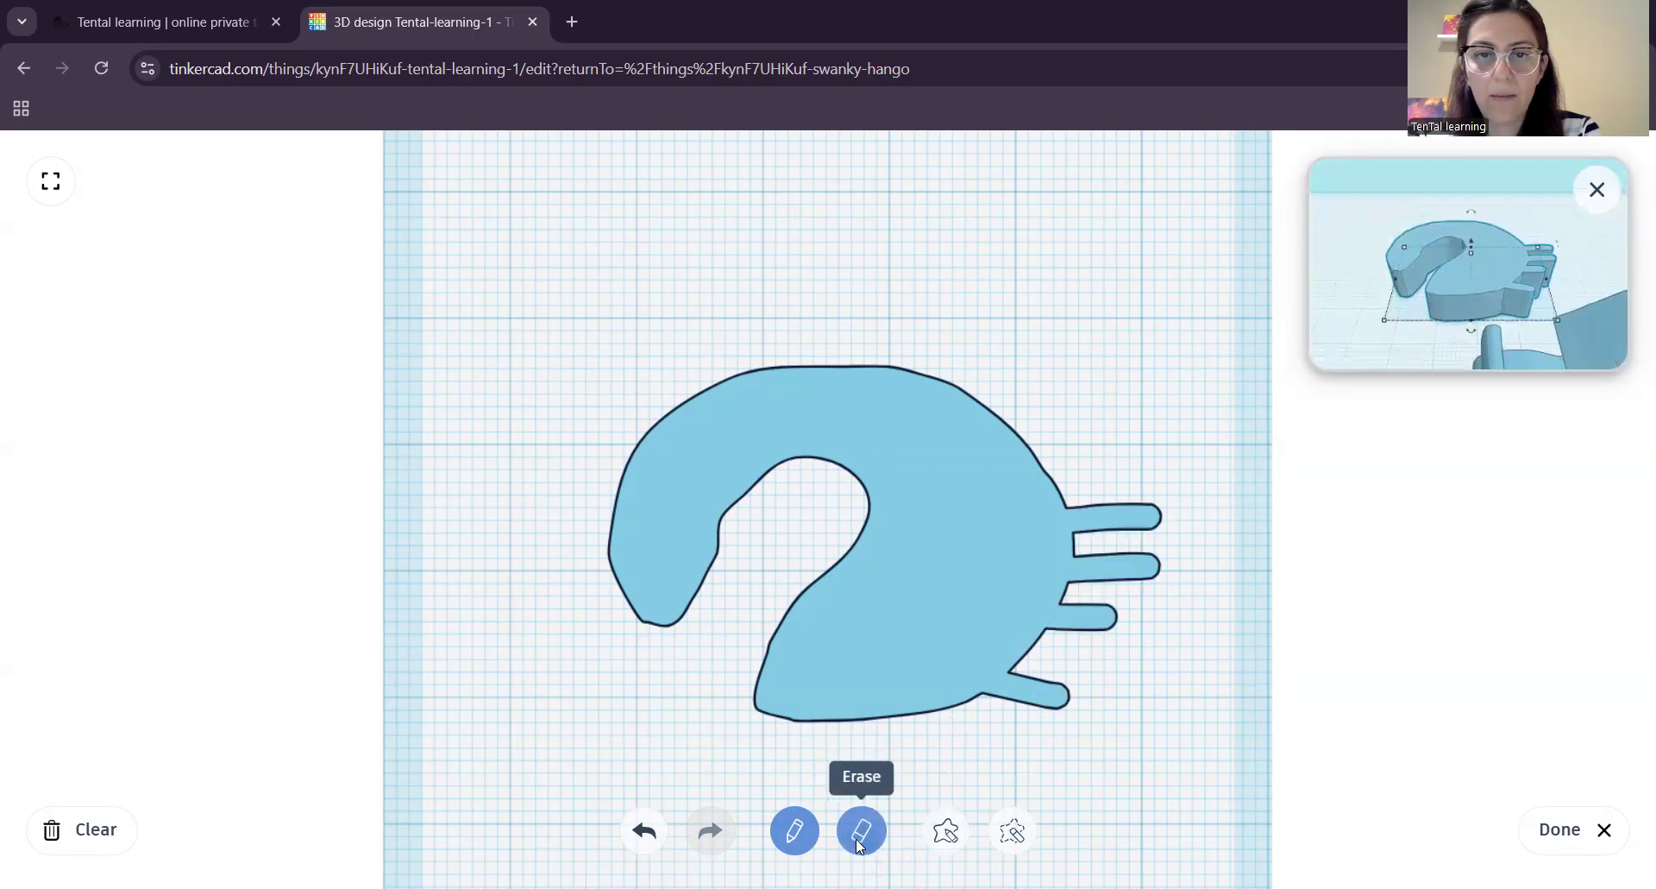
{"action": "left_click", "coordinate": [657, 566]}
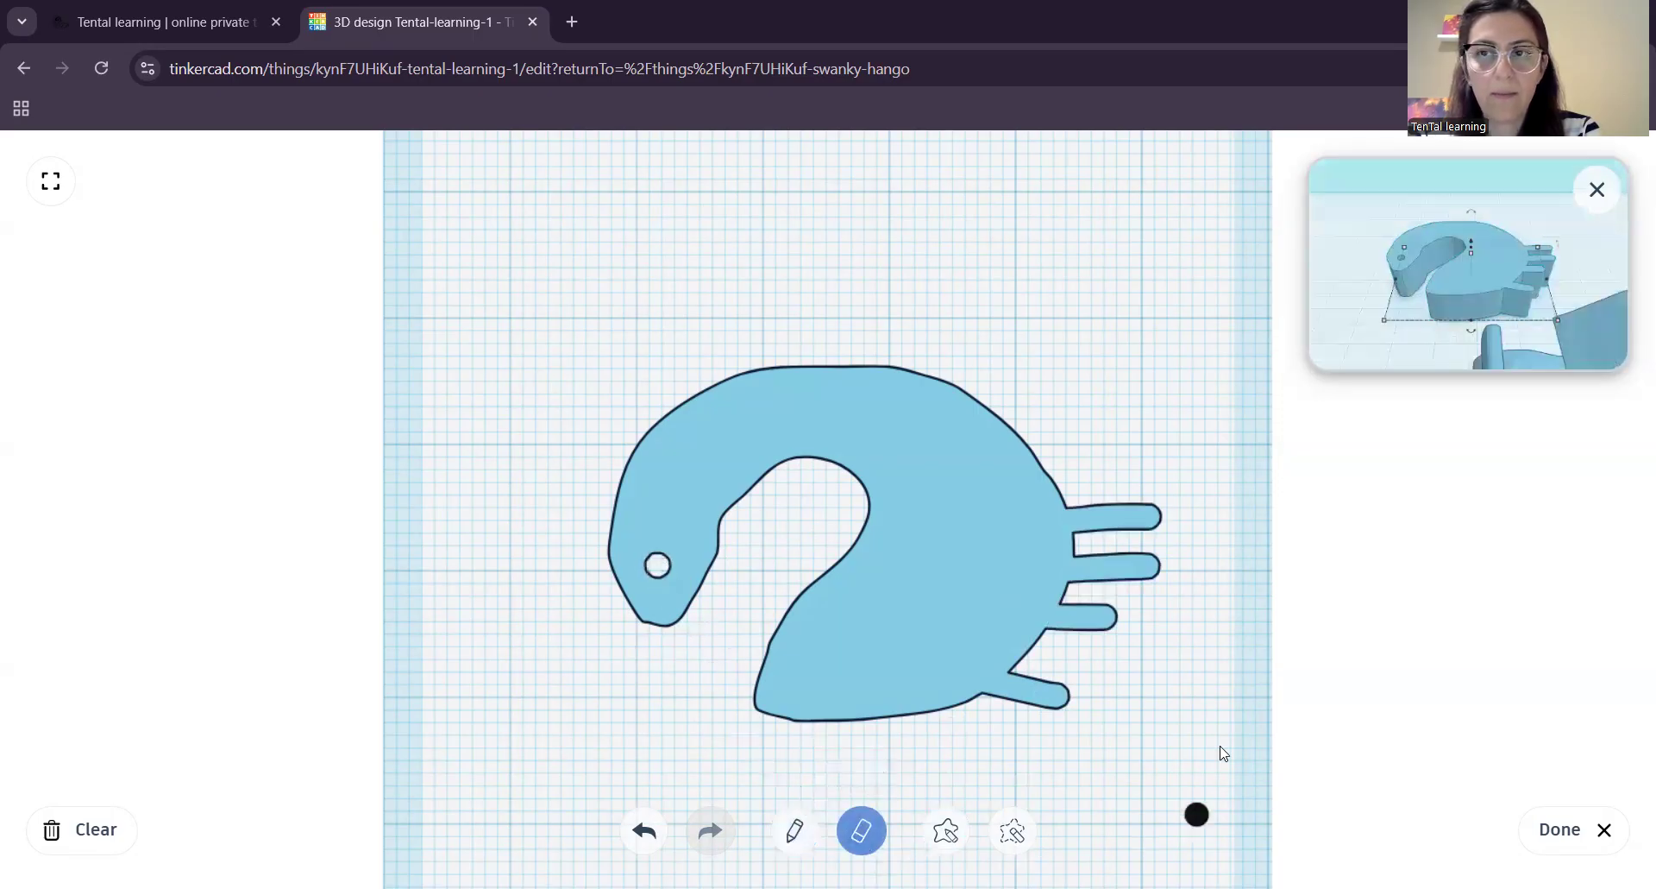
{"action": "left_click", "coordinate": [1558, 829]}
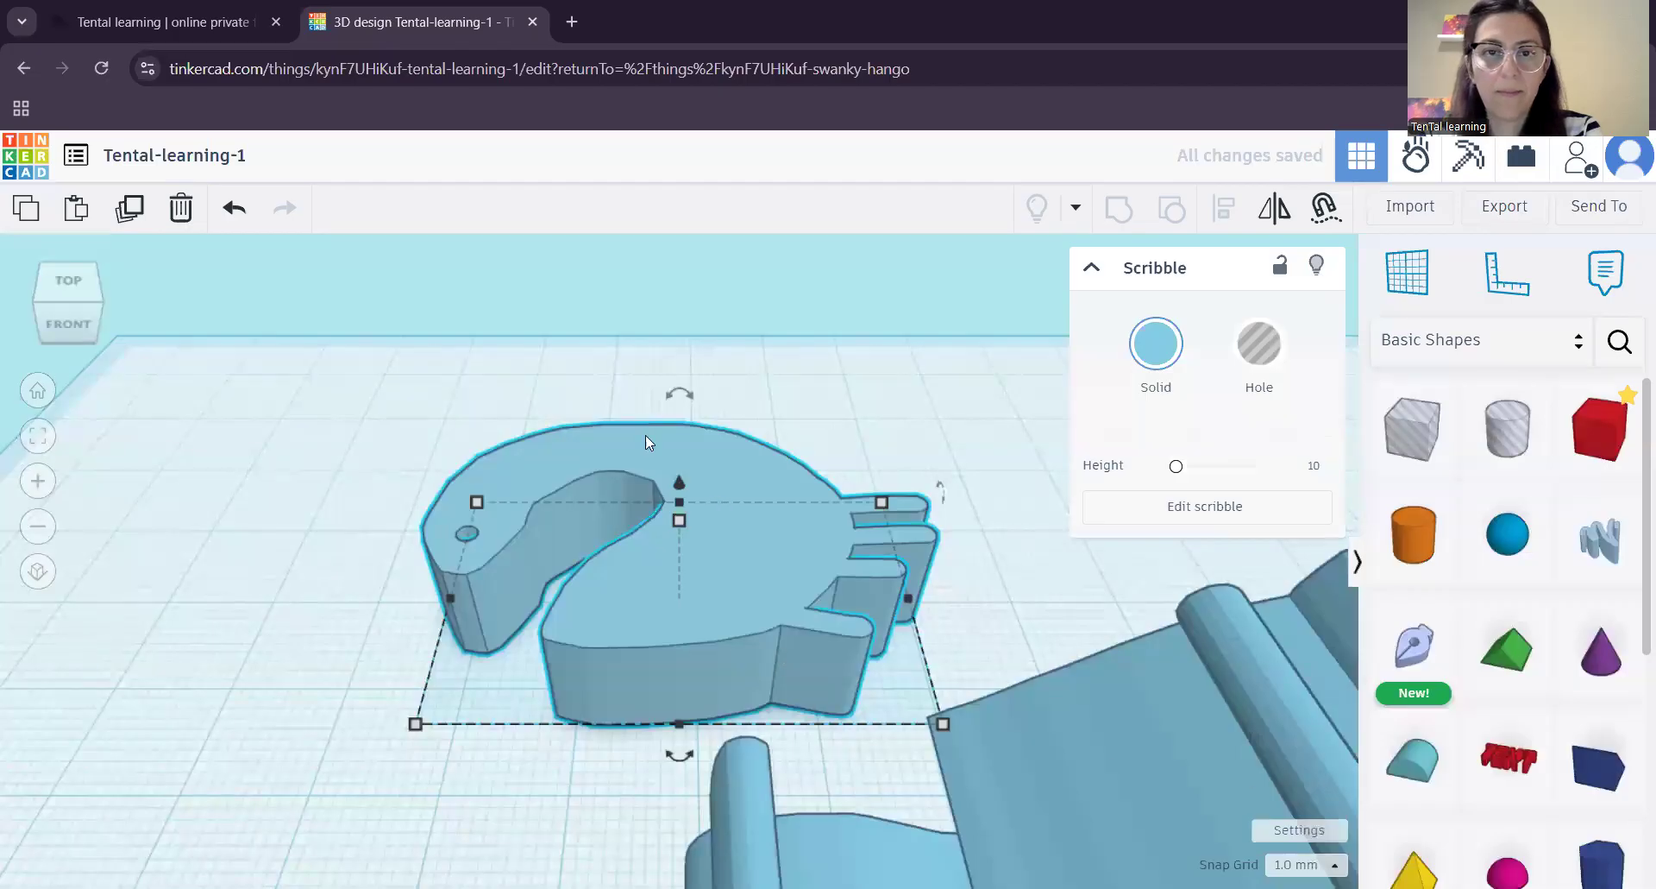
- Rotate the new scribble animal out of its flat position so it stands upright on its legs
{"action": "scroll", "coordinate": [669, 533], "scroll_direction": "up", "scroll_amount": 5}
{"action": "mouse_move", "coordinate": [669, 534]}
{"action": "right_mouse_down"}
{"action": "mouse_move", "coordinate": [584, 677]}
{"action": "mouse_move", "coordinate": [703, 743]}
{"action": "mouse_move", "coordinate": [561, 548]}
{"action": "mouse_move", "coordinate": [447, 450]}
{"action": "right_mouse_up"}
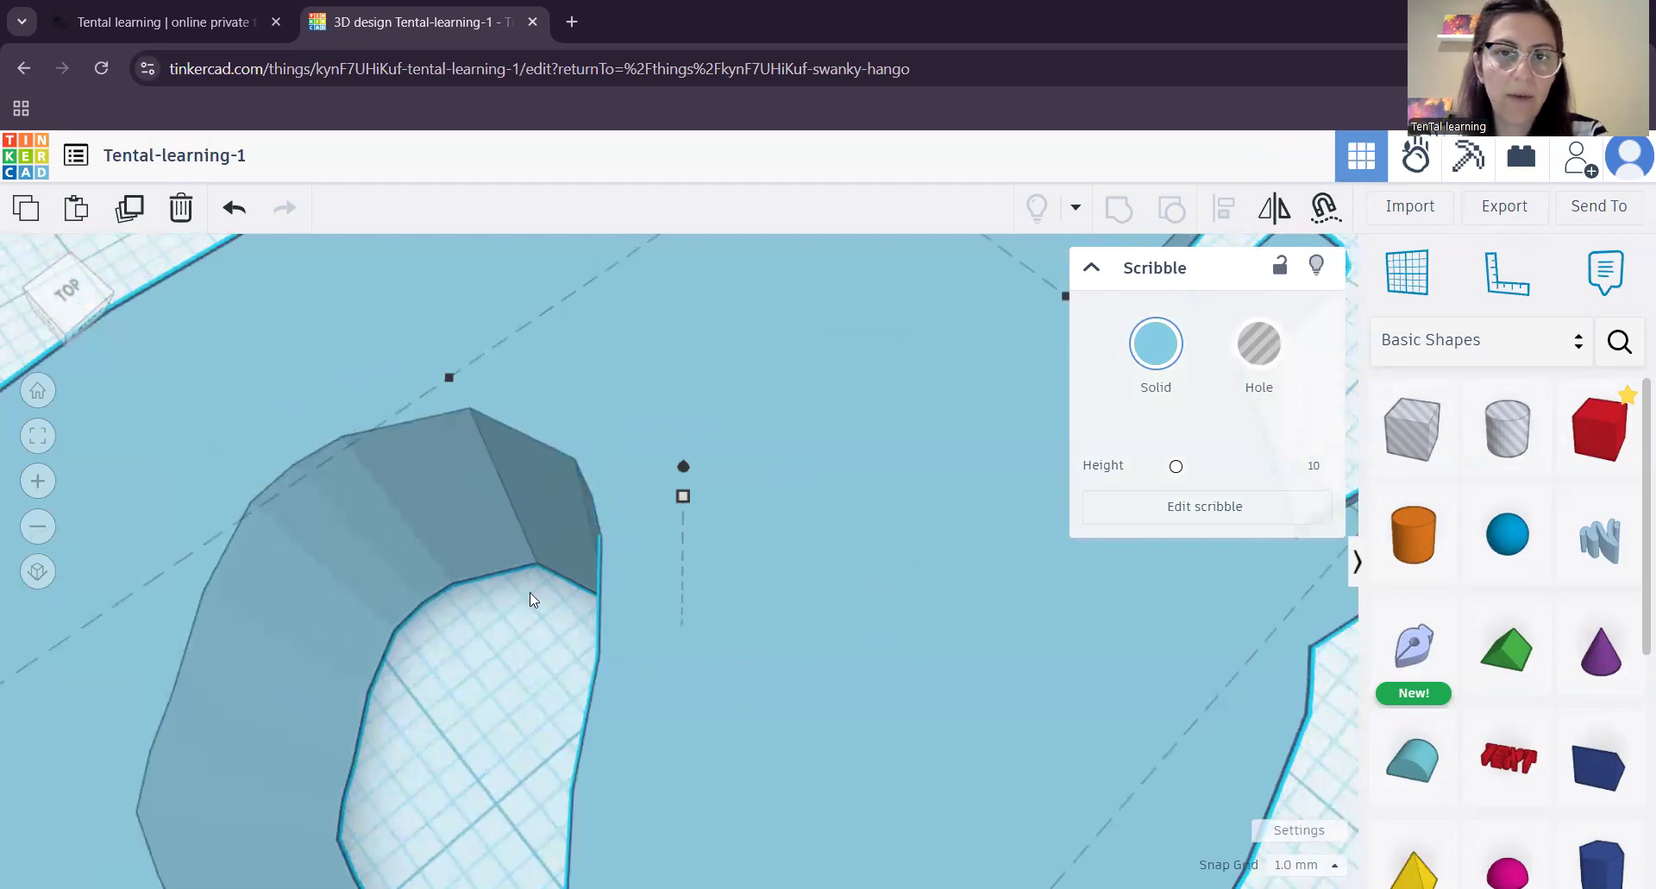
{"action": "scroll", "coordinate": [757, 697], "scroll_direction": "down", "scroll_amount": 5}
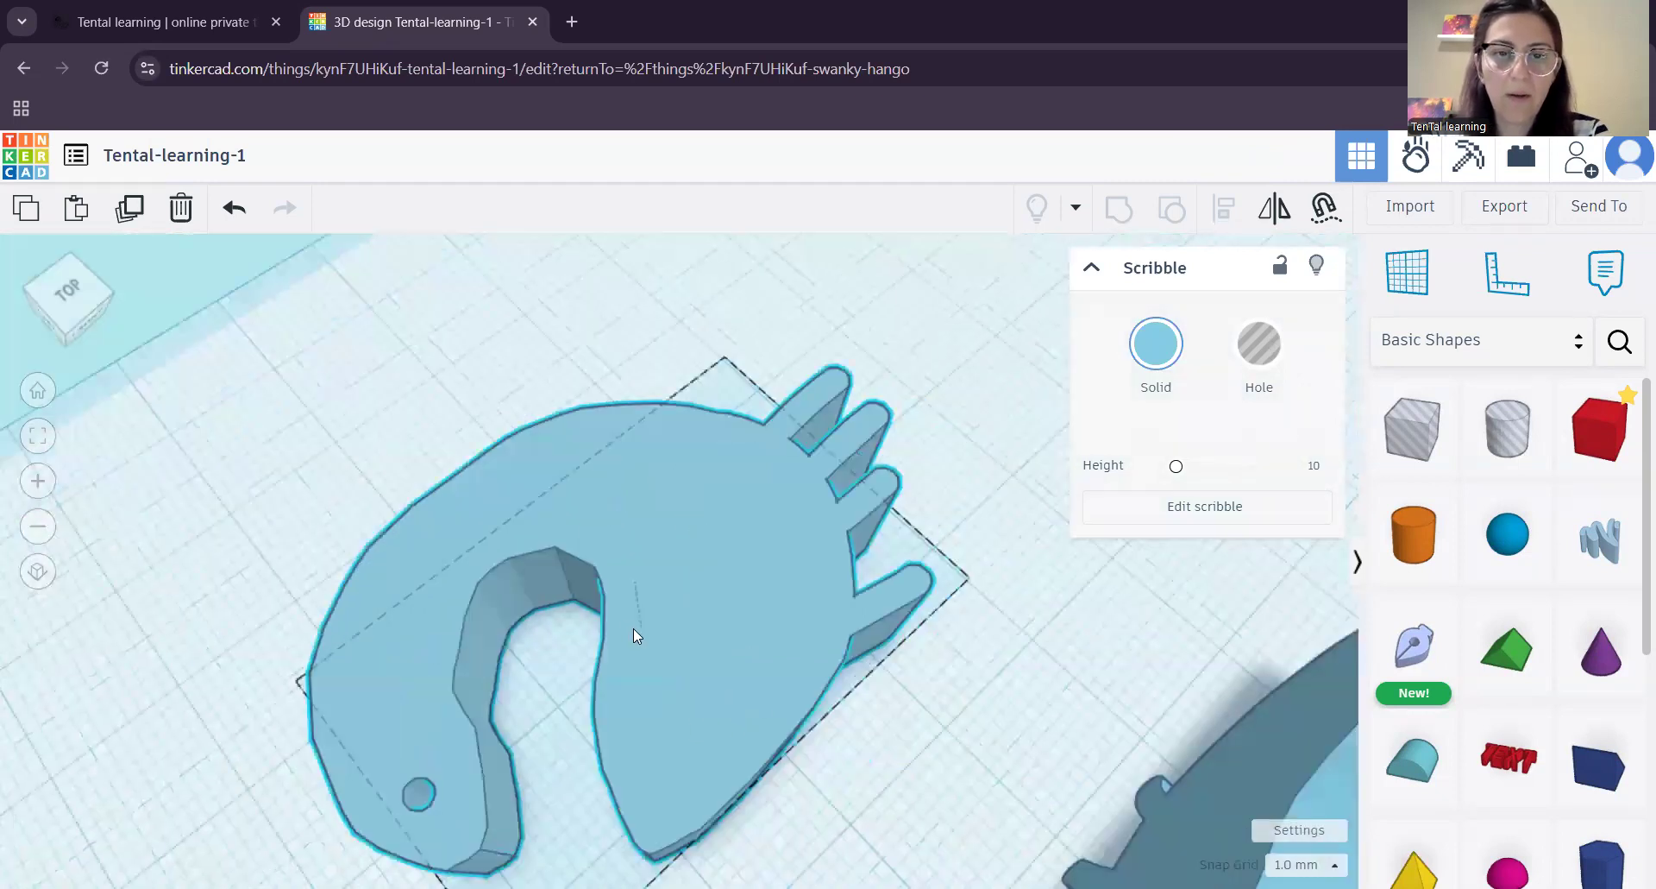
{"action": "mouse_move", "coordinate": [800, 741]}
{"action": "right_mouse_down"}
{"action": "mouse_move", "coordinate": [284, 741]}
{"action": "mouse_move", "coordinate": [711, 703]}
{"action": "mouse_move", "coordinate": [626, 633]}
{"action": "mouse_move", "coordinate": [713, 701]}
{"action": "right_mouse_up"}
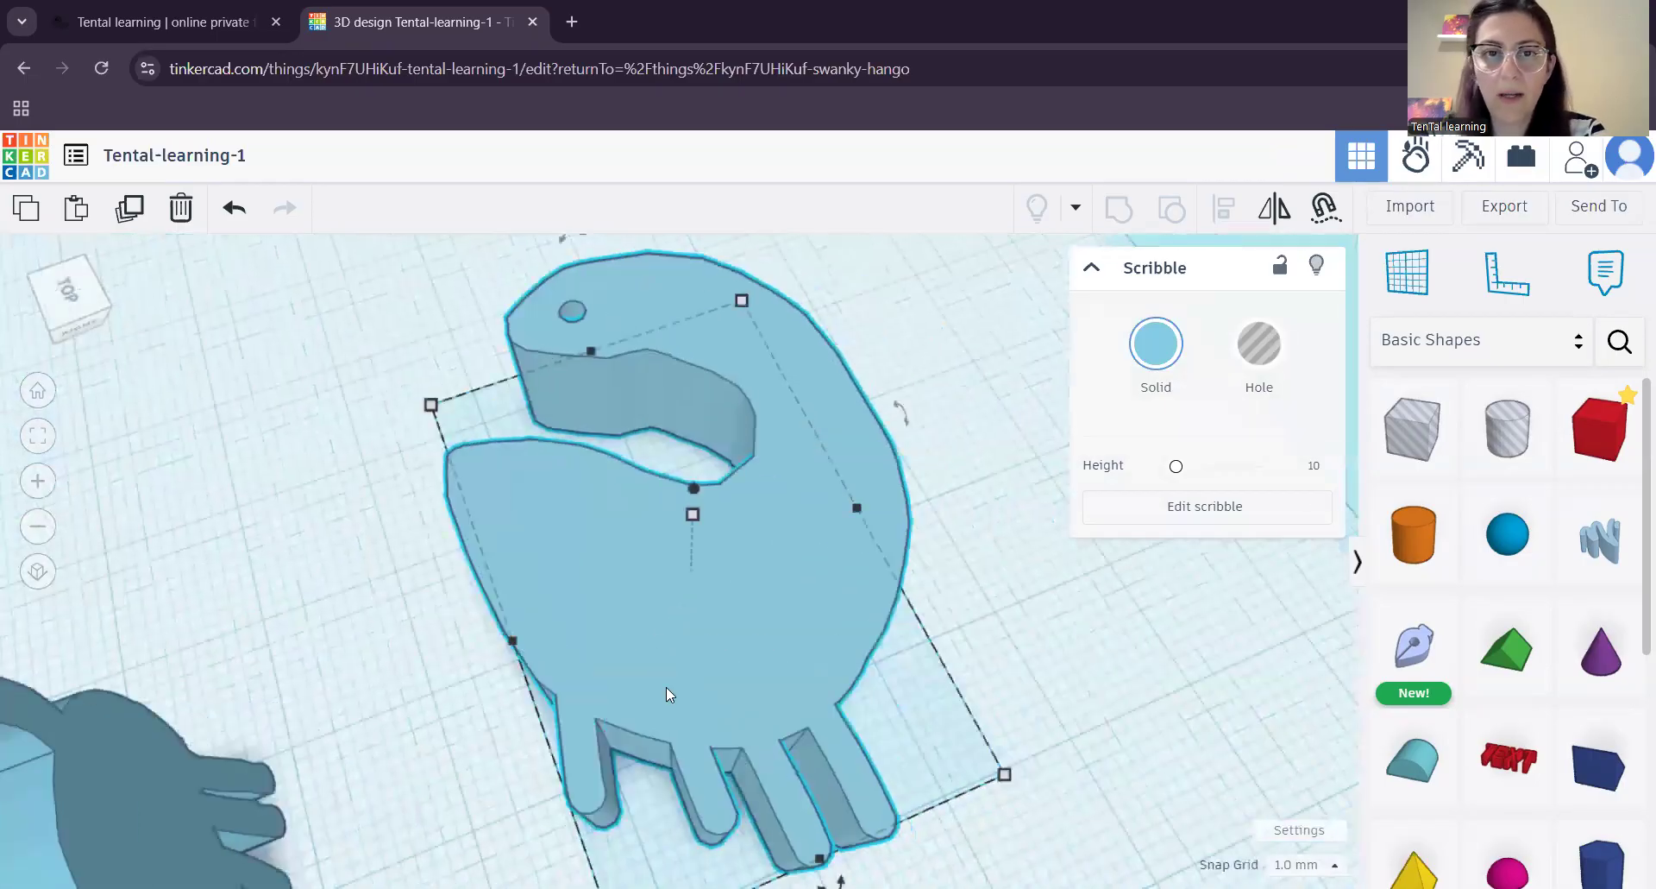
{"action": "scroll", "coordinate": [666, 687], "scroll_direction": "down", "scroll_amount": 2}
{"action": "left_click_drag", "start_coordinate": [824, 490], "coordinate": [915, 668]}
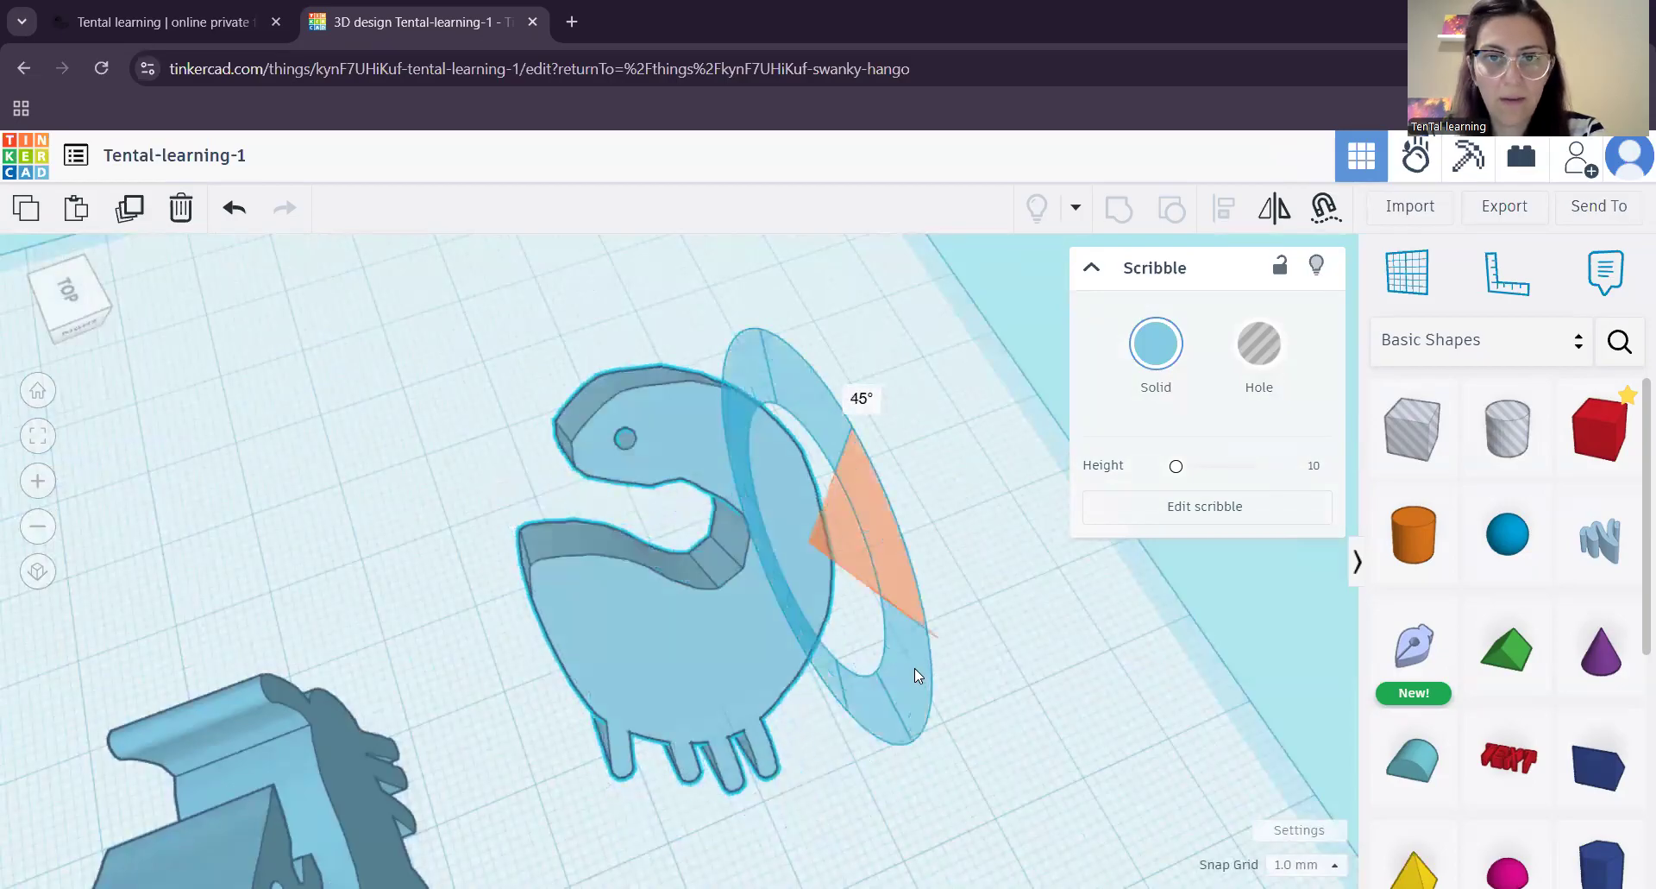
{"action": "left_click_drag", "start_coordinate": [925, 734], "coordinate": [759, 829]}
{"action": "right_click_drag", "start_coordinate": [757, 800], "coordinate": [635, 678]}
- Raise the upright scribble animal, drop it down onto the workplane, and deselect it
{"action": "mouse_move", "coordinate": [701, 440]}
{"action": "left_click_drag", "start_coordinate": [697, 433], "coordinate": [704, 262]}
{"action": "mouse_move", "coordinate": [804, 570]}
{"action": "left_mouse_down"}
{"action": "mouse_move", "coordinate": [811, 513]}
{"action": "mouse_move", "coordinate": [811, 555]}
{"action": "left_mouse_up"}
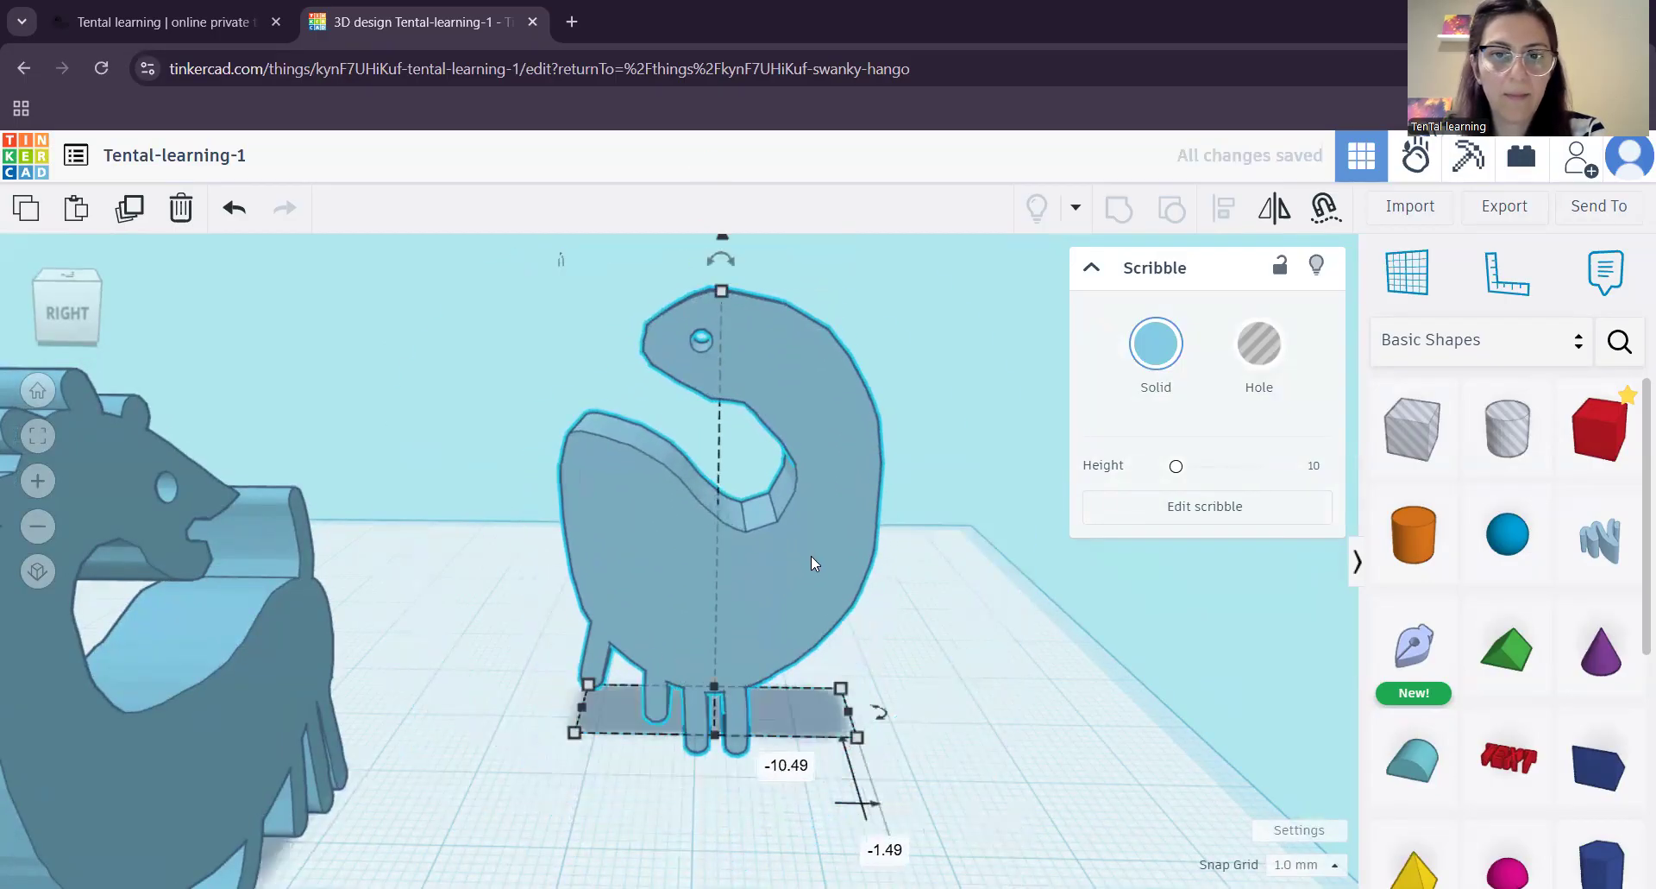
{"action": "scroll", "coordinate": [811, 559], "scroll_direction": "down", "scroll_amount": 3}
{"action": "left_click_drag", "start_coordinate": [764, 347], "coordinate": [756, 307]}
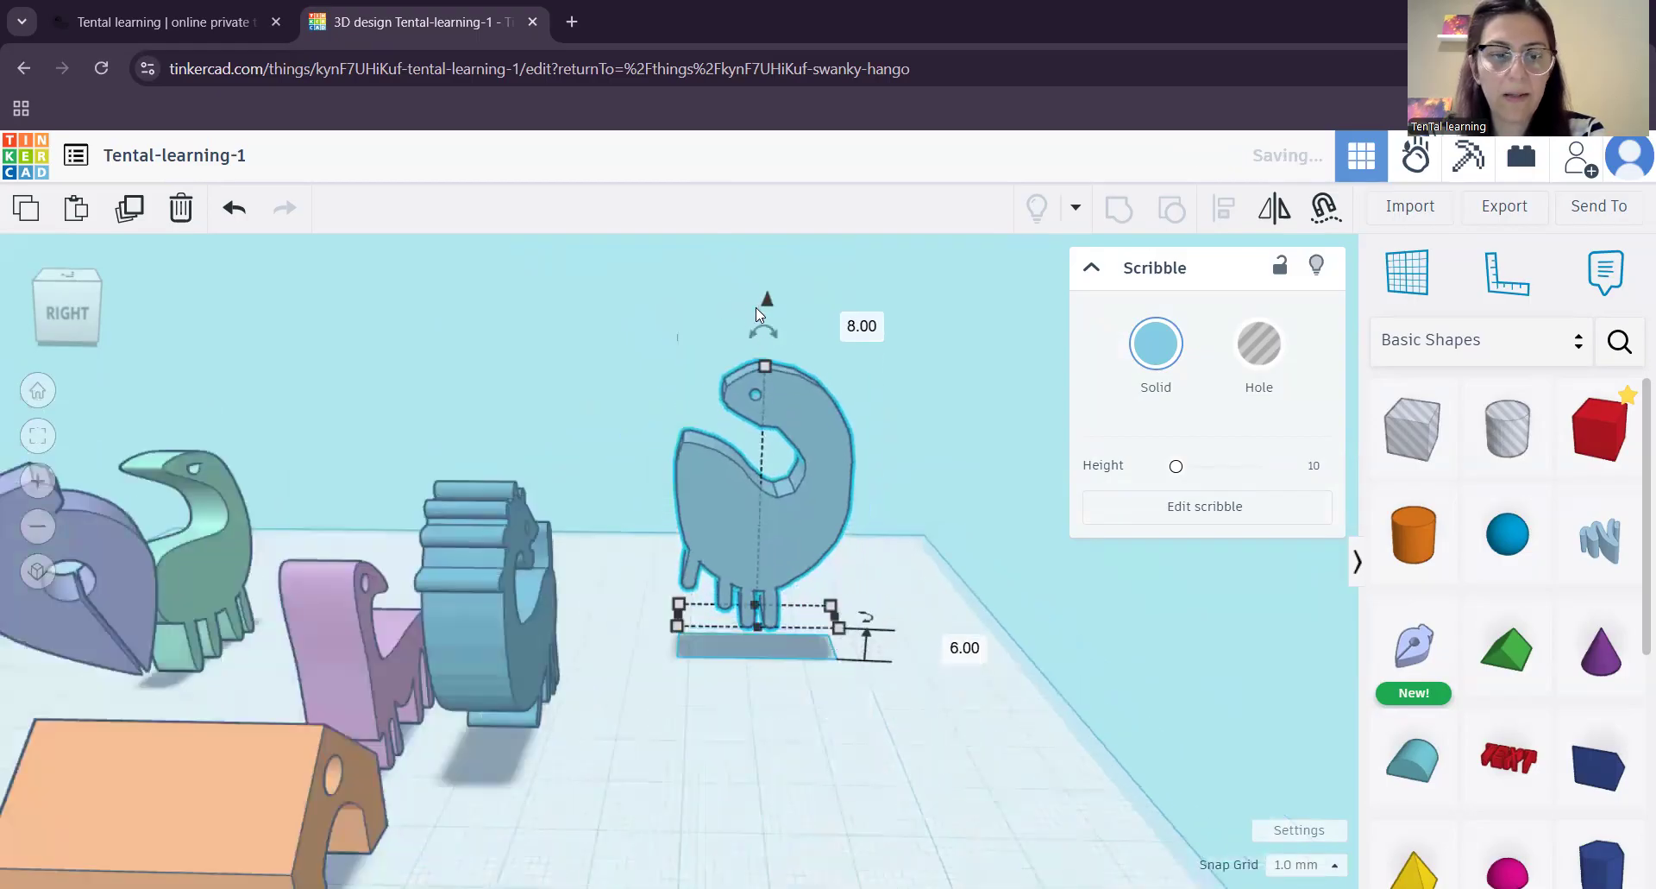
{"action": "key", "text": "d"}
{"action": "left_click", "coordinate": [795, 843]}
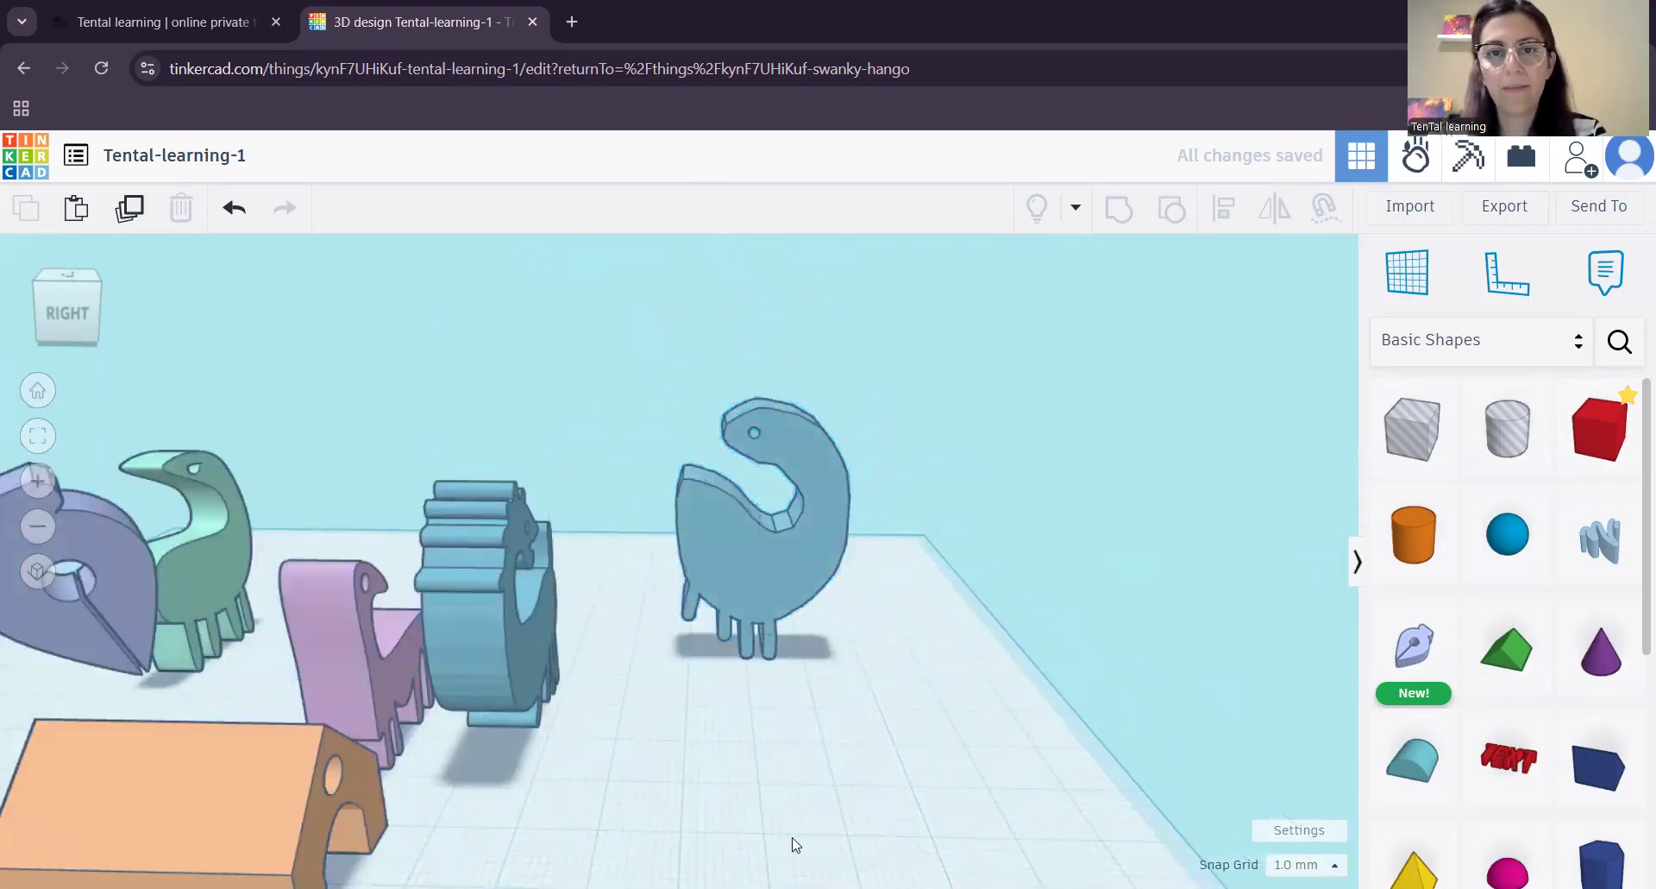
{"action": "scroll", "coordinate": [895, 771], "scroll_direction": "down", "scroll_amount": 5}
{"action": "right_click_drag", "start_coordinate": [811, 831], "coordinate": [750, 695]}
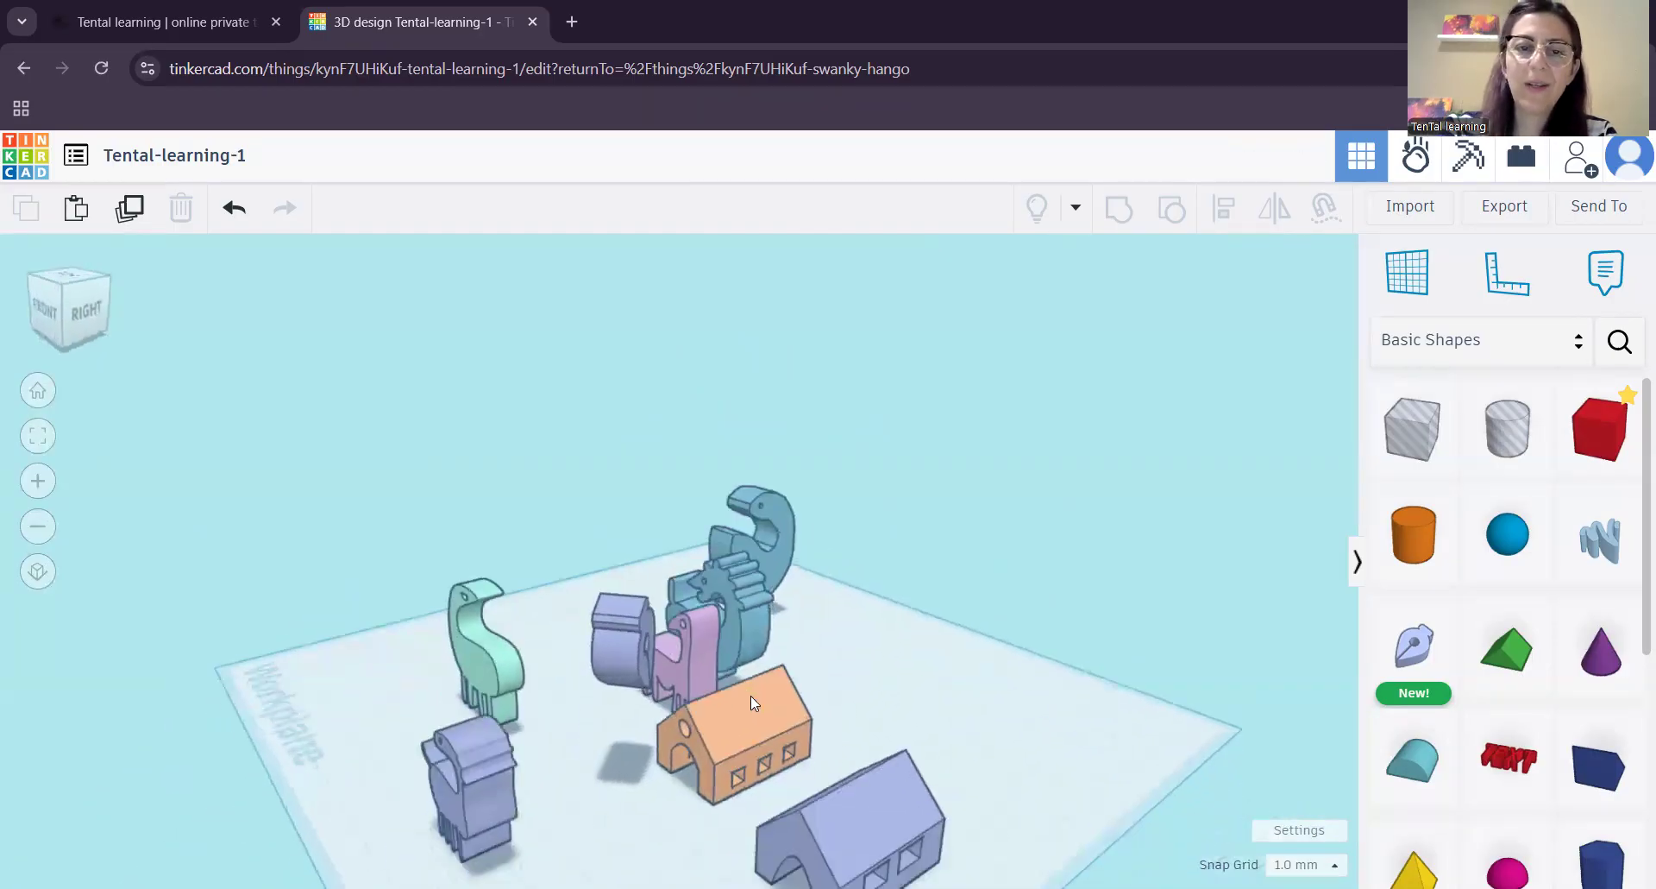
{"action": "middle_click_drag", "start_coordinate": [750, 695], "coordinate": [642, 686]}
{"action": "right_click_drag", "start_coordinate": [529, 680], "coordinate": [737, 647]}
{"action": "middle_click_drag", "start_coordinate": [739, 647], "coordinate": [738, 718]}
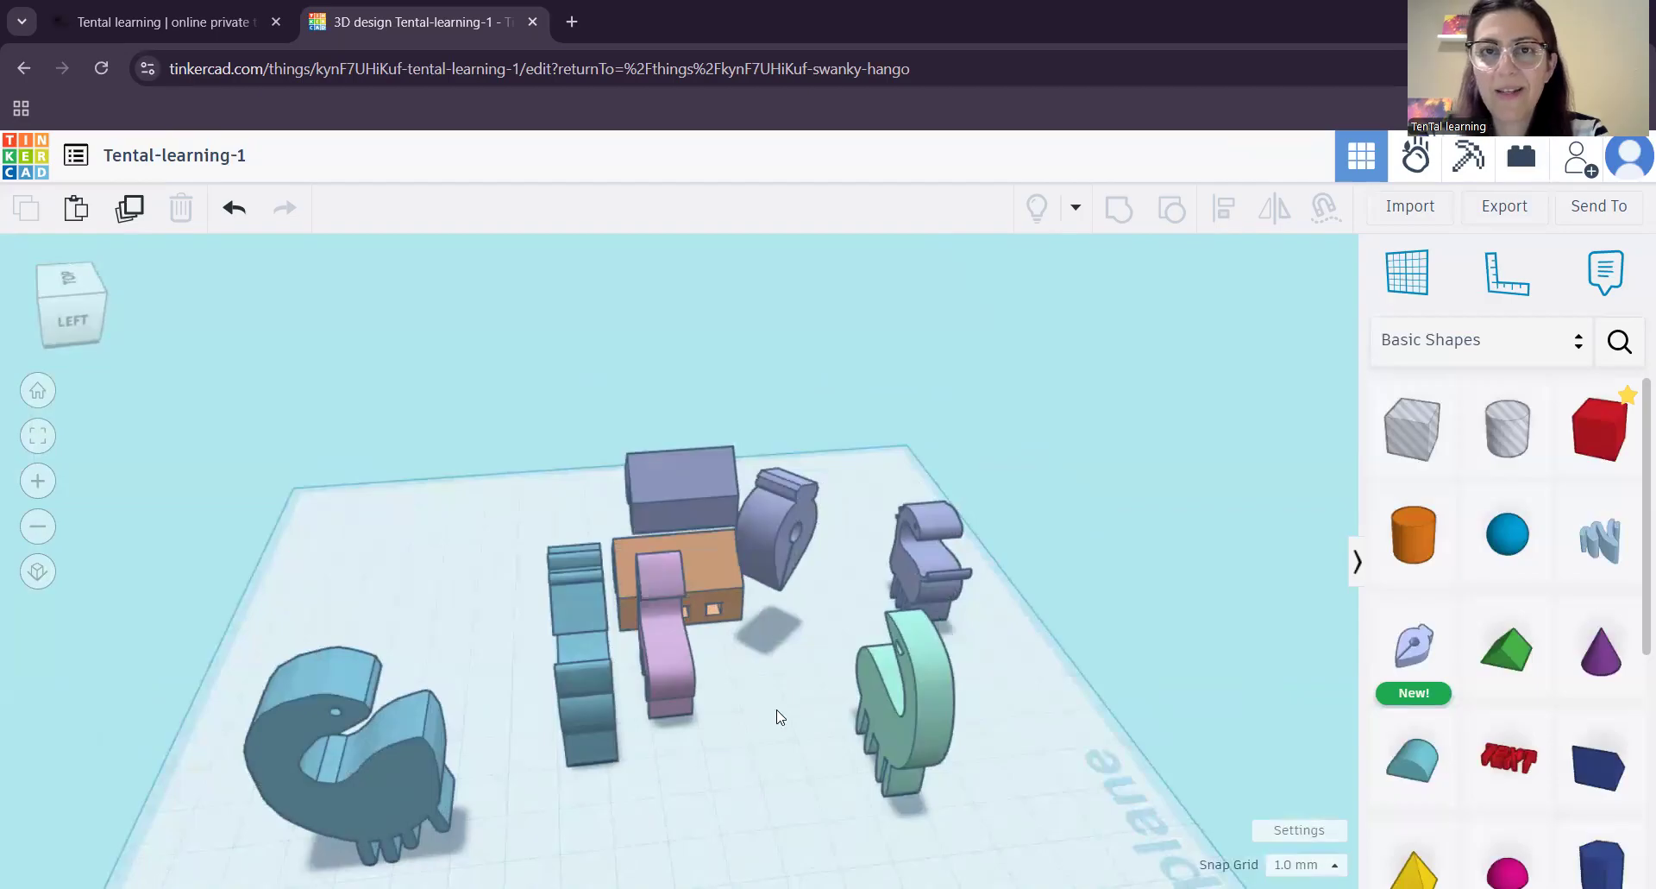